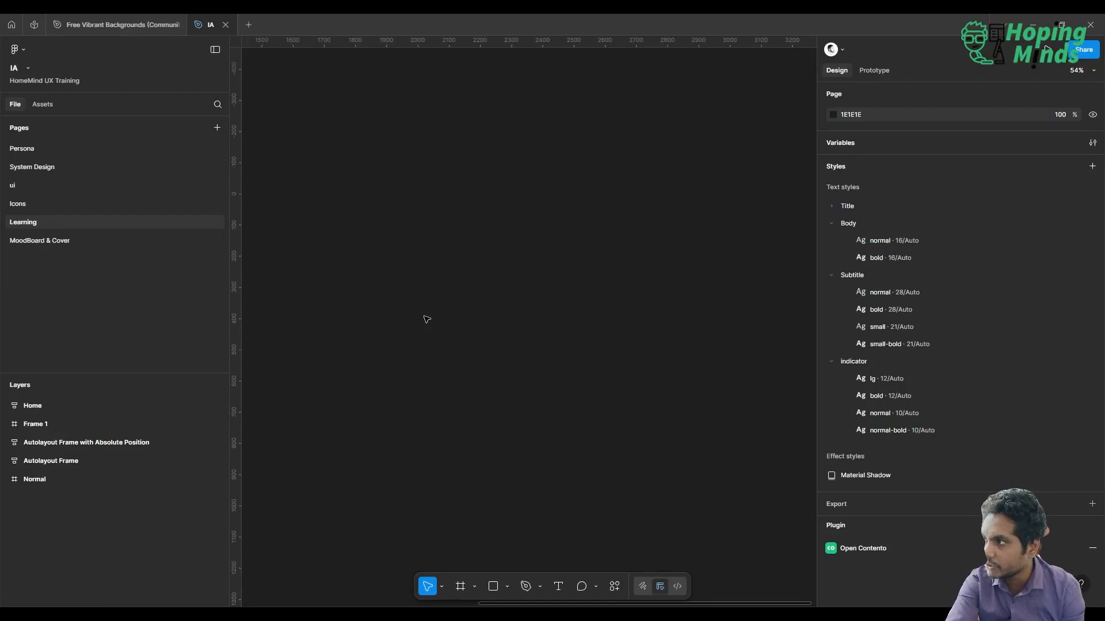
Create an iPhone 16 frame on the canvas and fill it with the Offwhite library colour
left_click(460, 586)
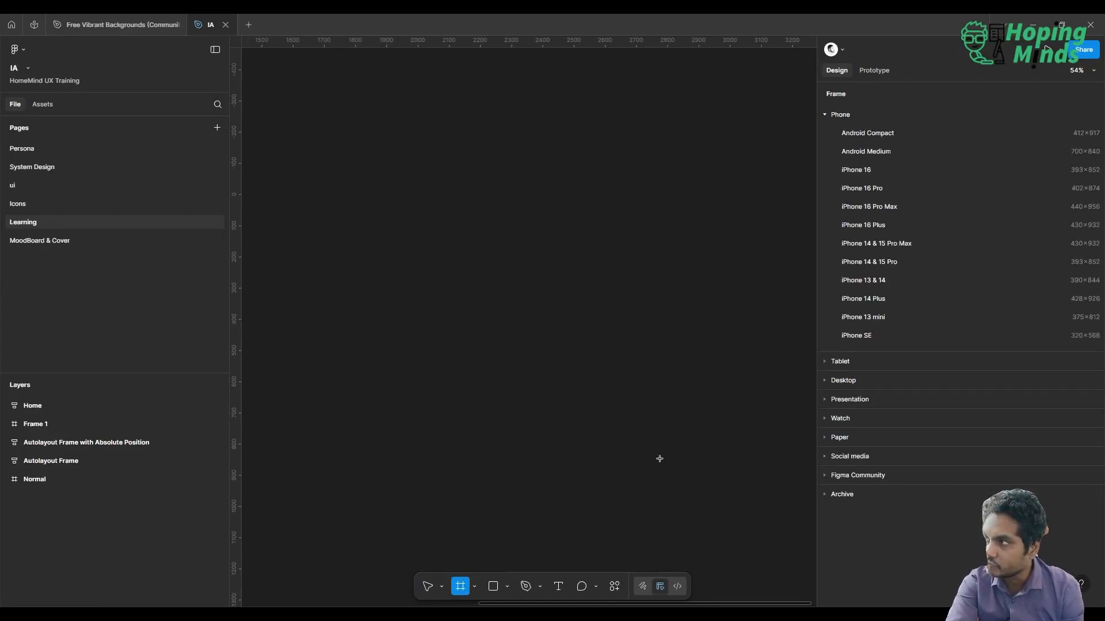
left_click(875, 170)
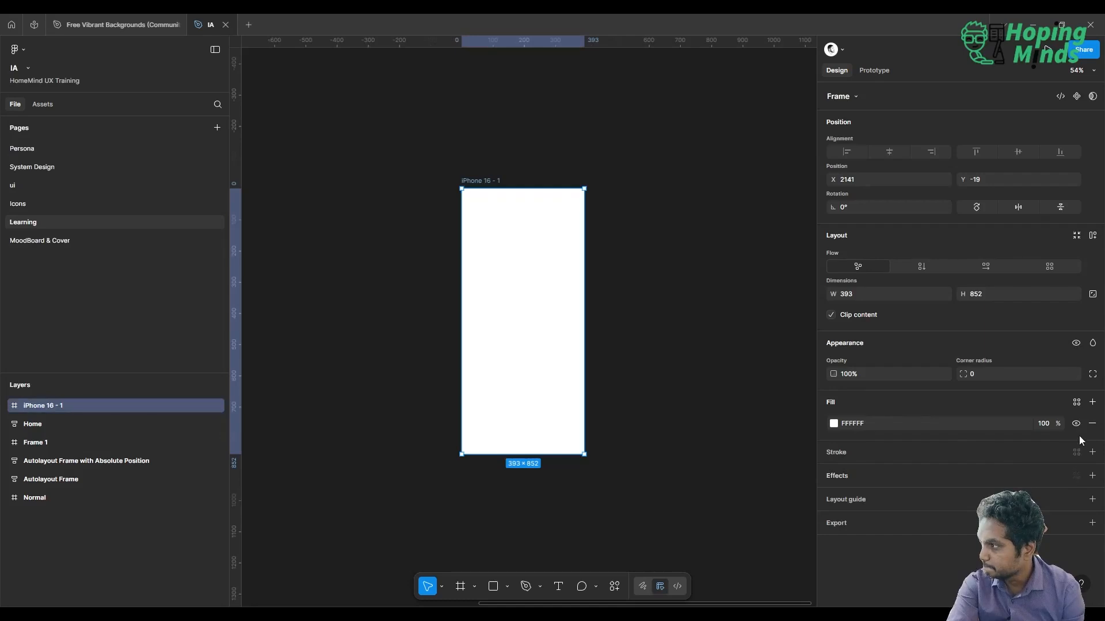
left_click(1075, 401)
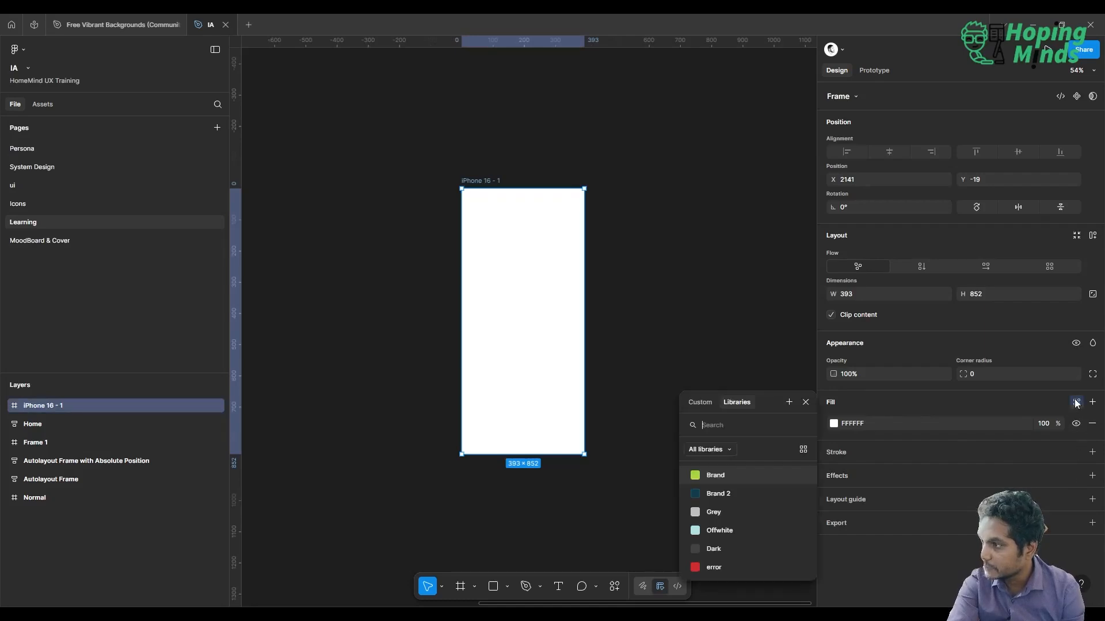
left_click(706, 533)
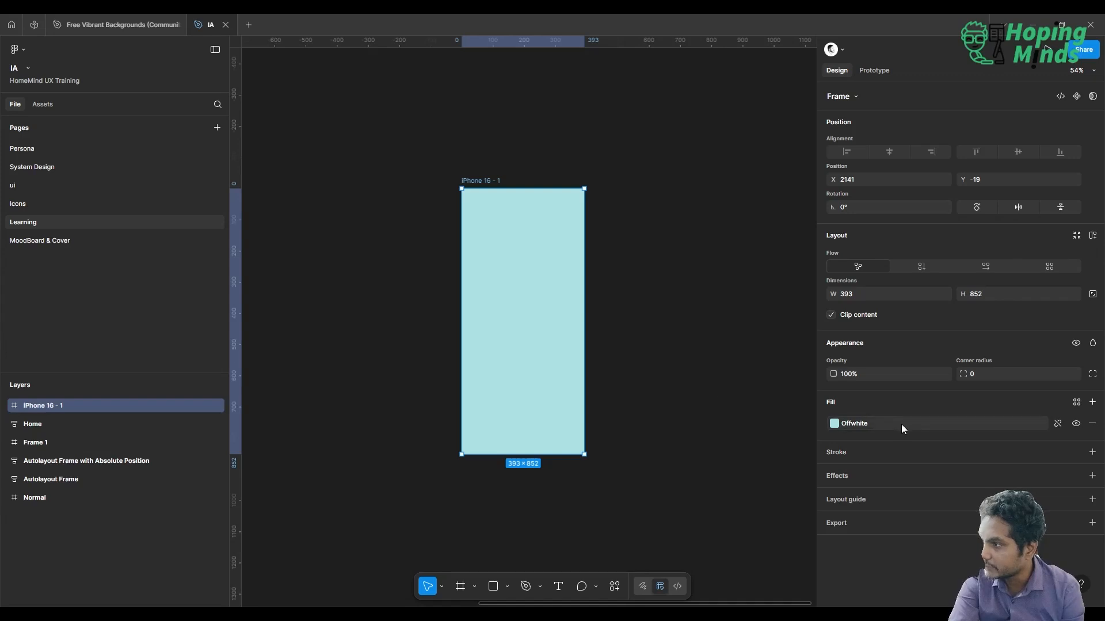
left_click(710, 416)
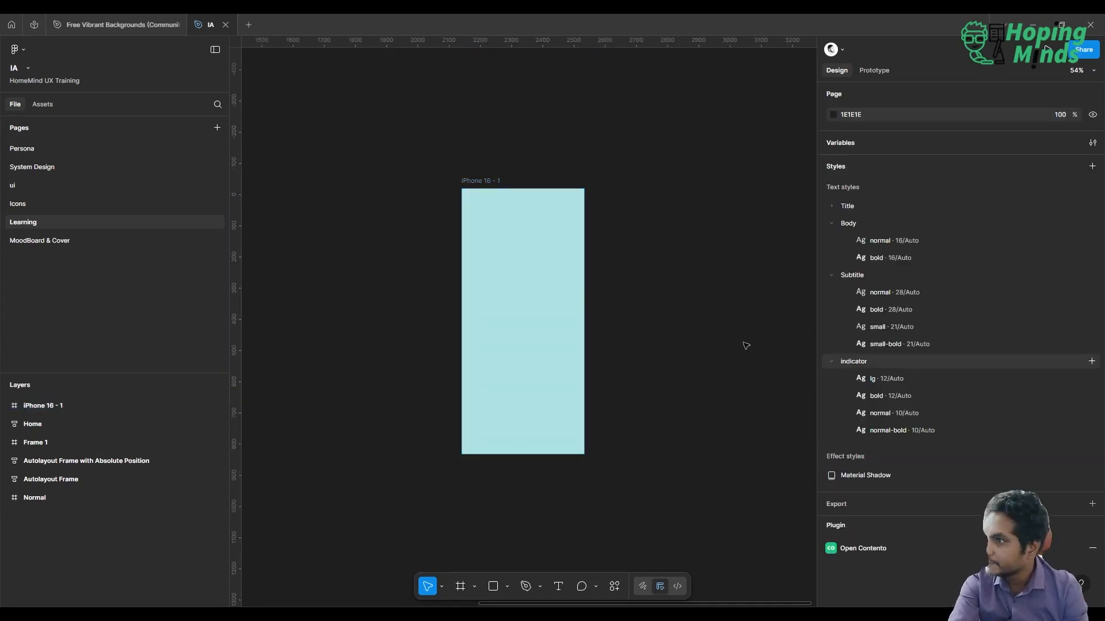
Round the iPhone 16 frame's corners with the Normal corner variable, value 21
left_click(574, 293)
scroll(575, 294, "up", 4)
scroll(574, 294, "left", 1)
scroll(574, 294, "down", 1)
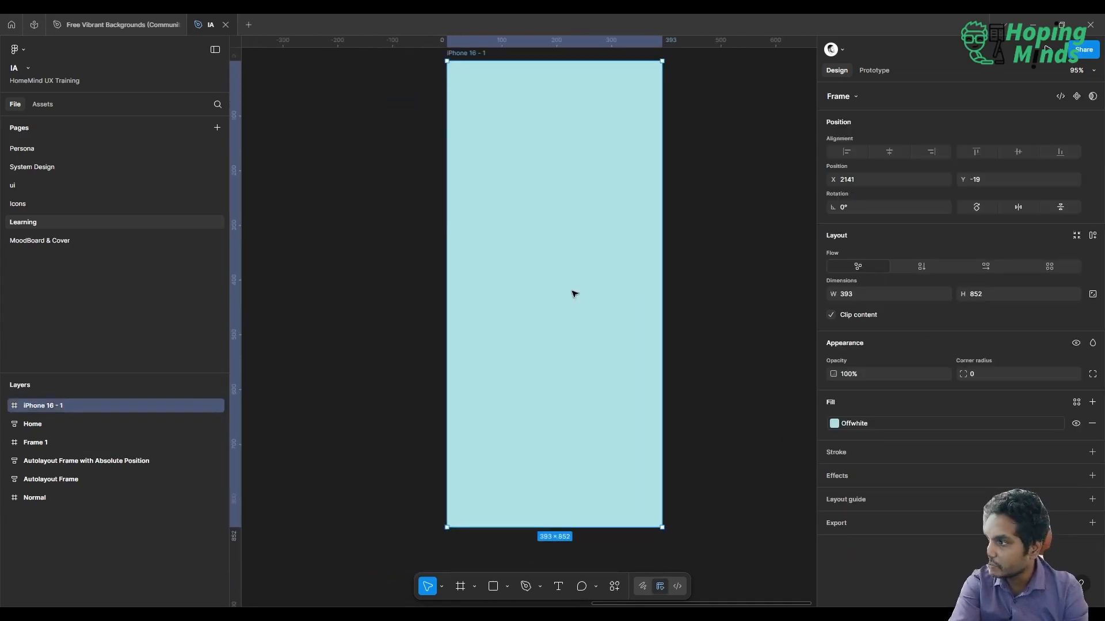
scroll(574, 294, "down", 3)
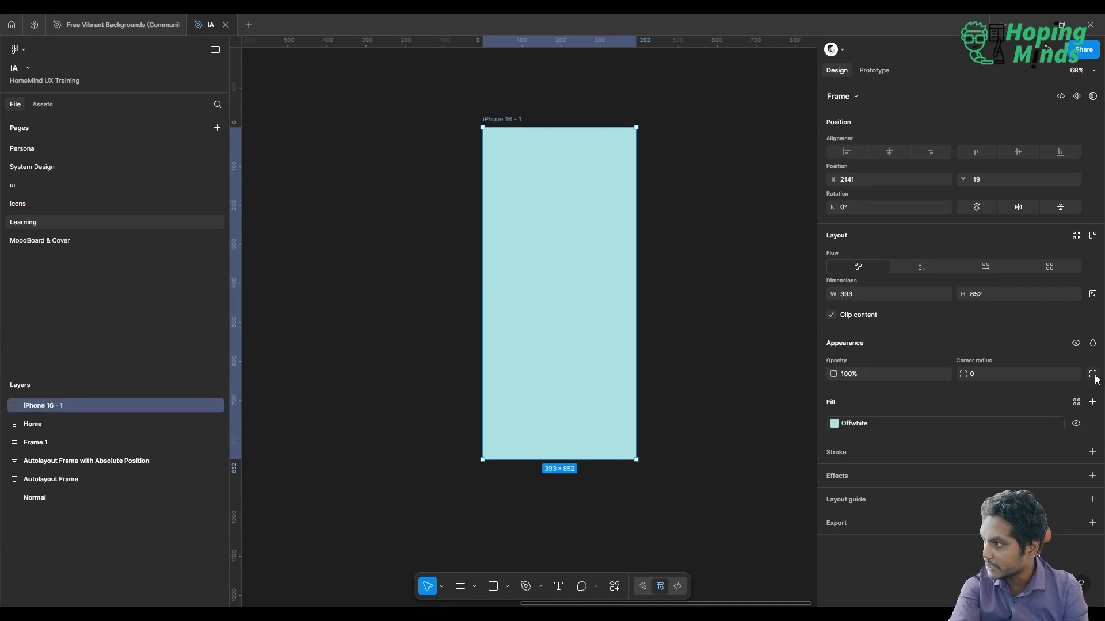
left_click(1073, 374)
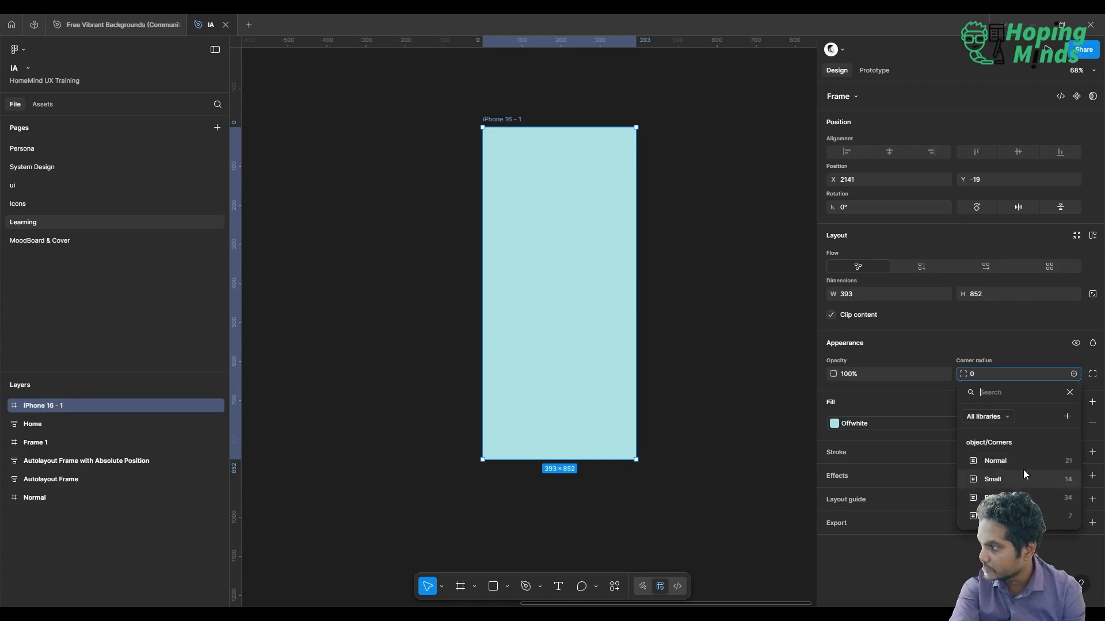
left_click(995, 497)
left_click(728, 314)
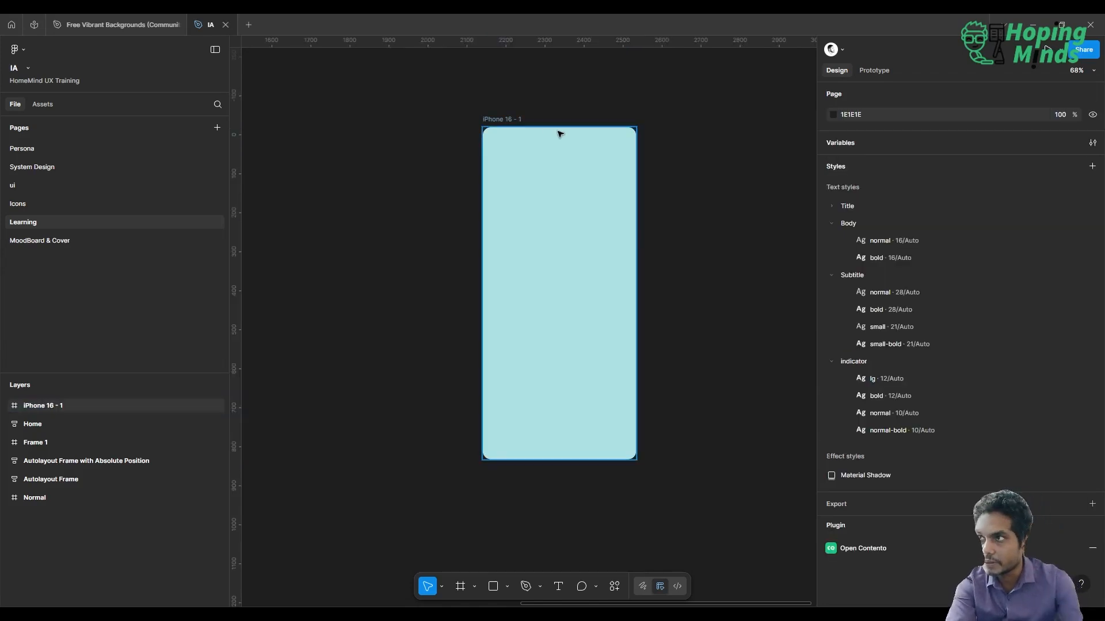
Add auto layout to the iPhone 16 frame and rename it as Form 1
left_click(504, 119)
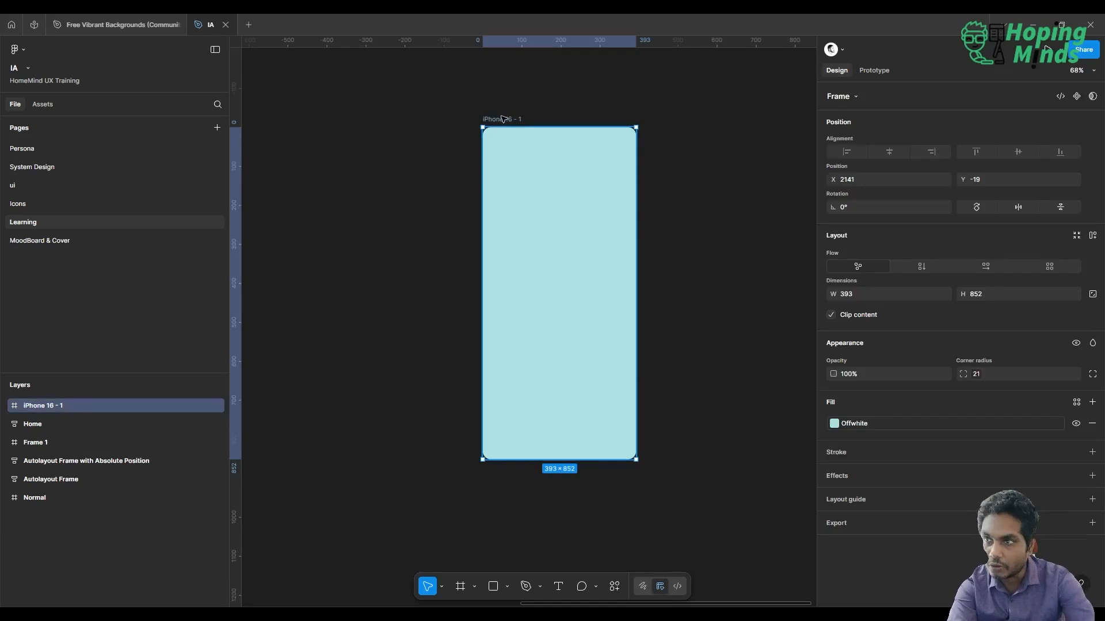
key("shift+a")
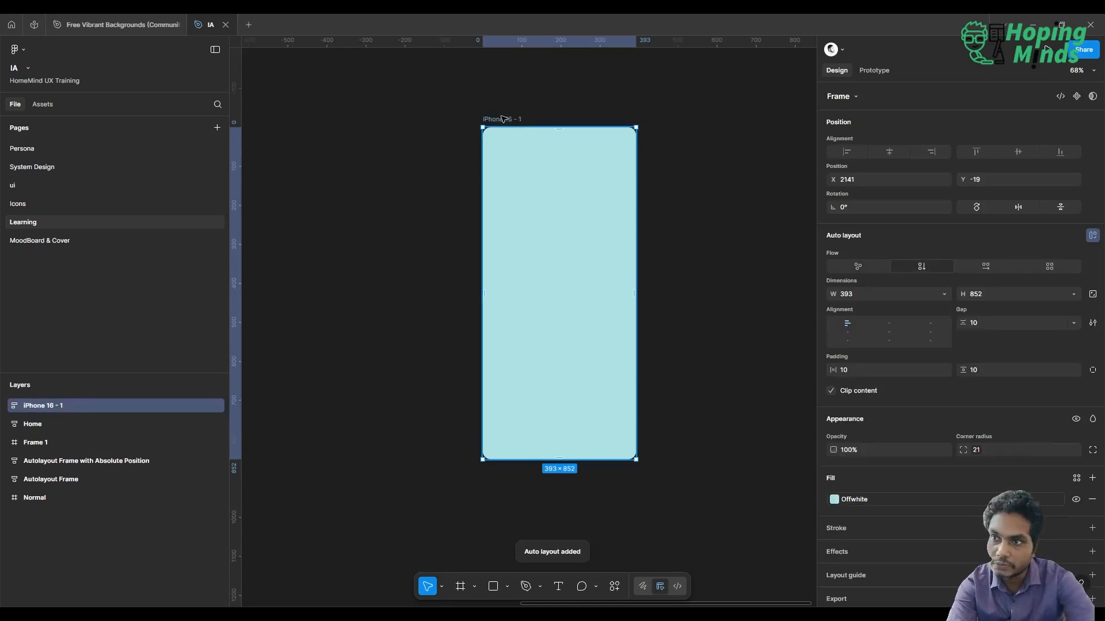
double_click(47, 405)
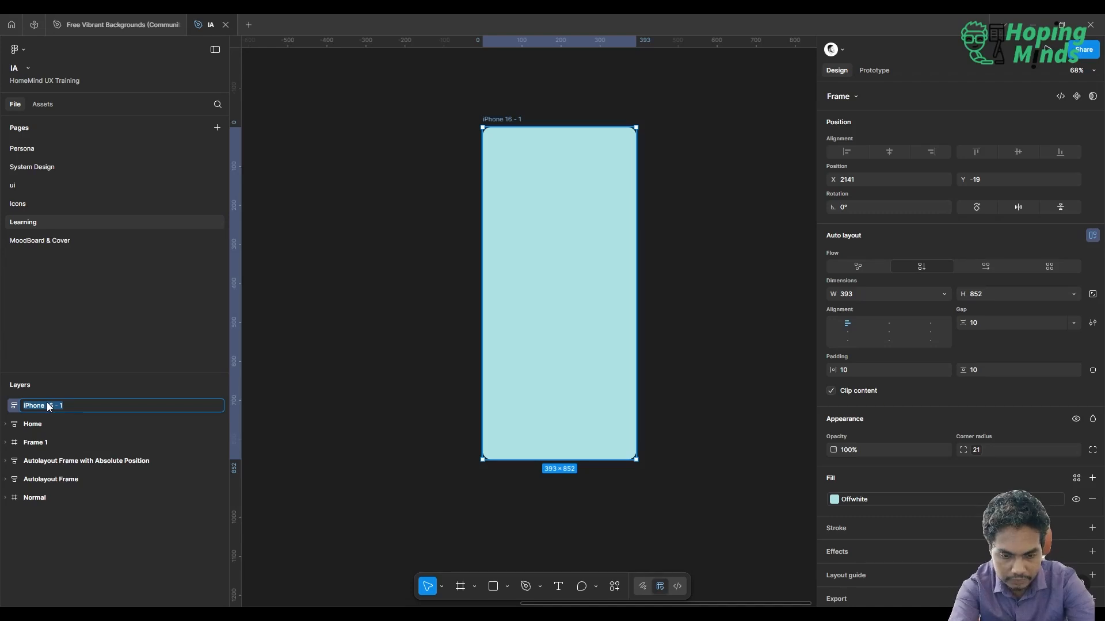
type("1")
key("Return")
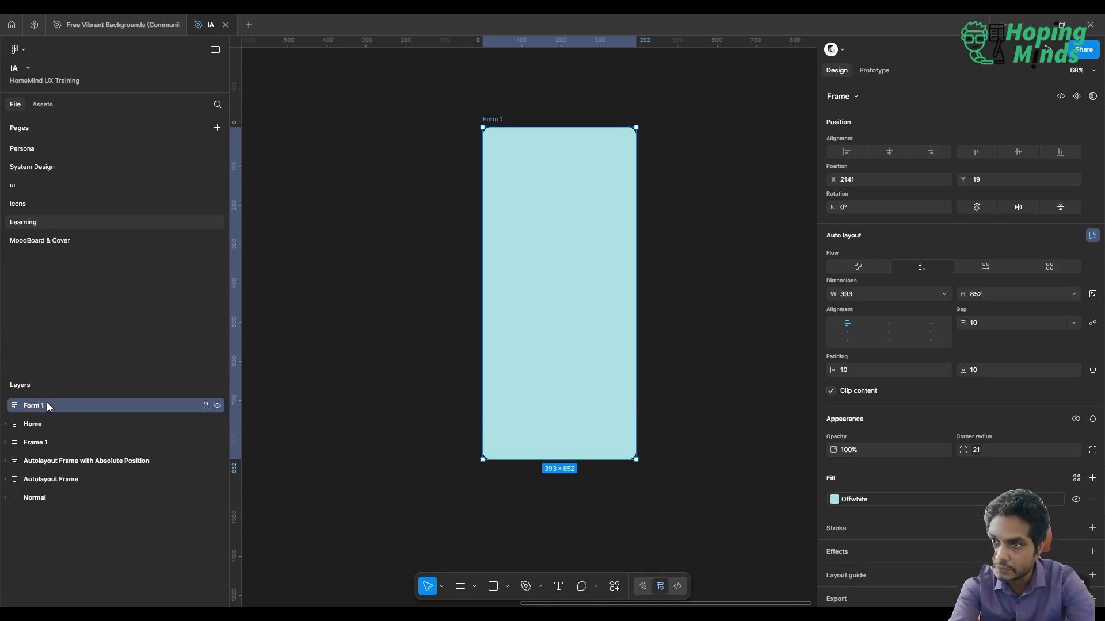
Draw a nested frame about 243 × 466 inside Form 1 and rename it as Body
left_click(460, 586)
left_click_drag(517, 203, 612, 385)
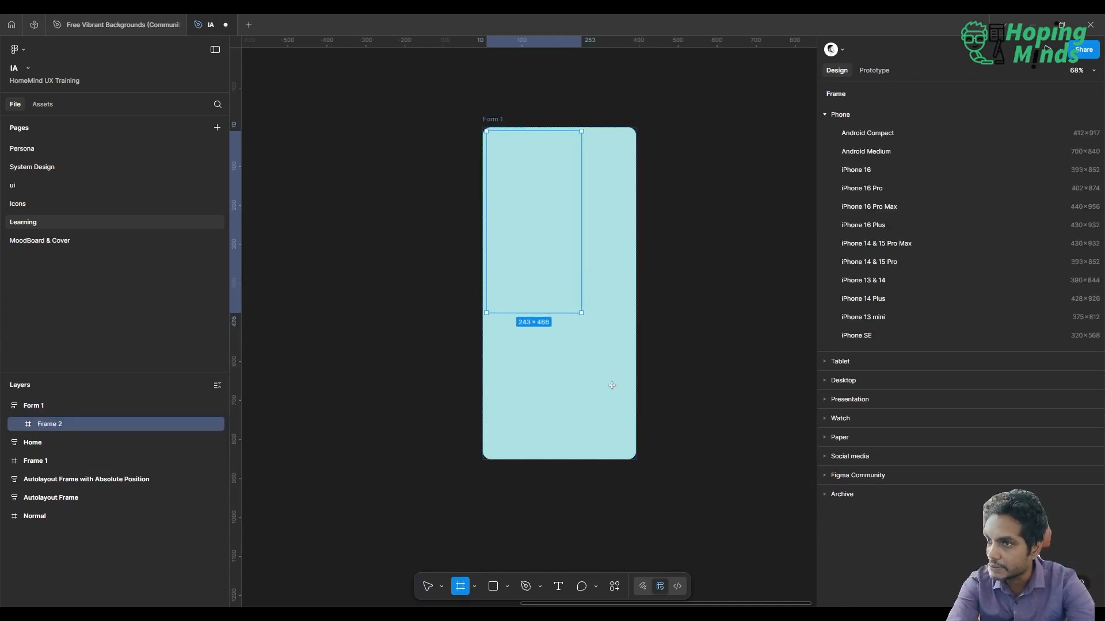
double_click(42, 423)
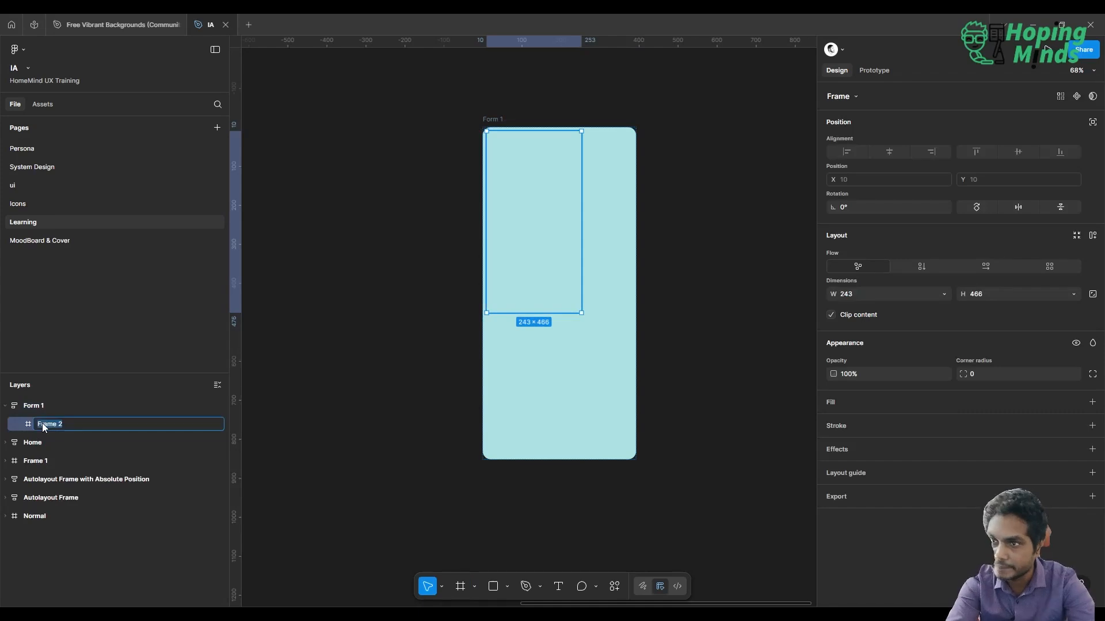
key("Return")
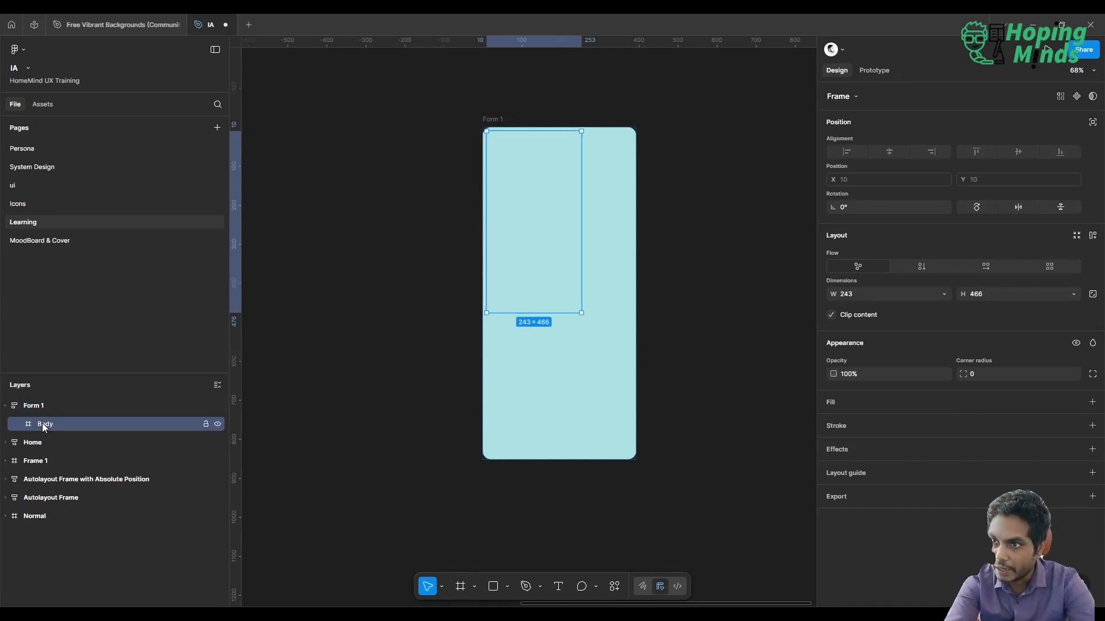
Add auto layout to the Body frame and set its width and height to Fill container
key("shift+a")
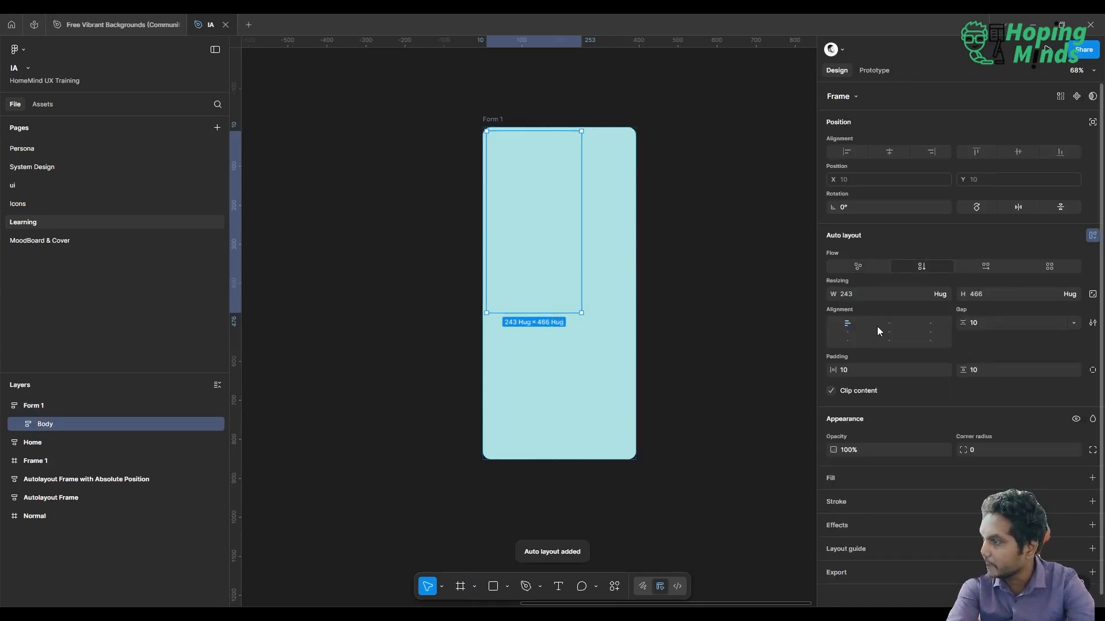
left_click(944, 295)
left_click(914, 307)
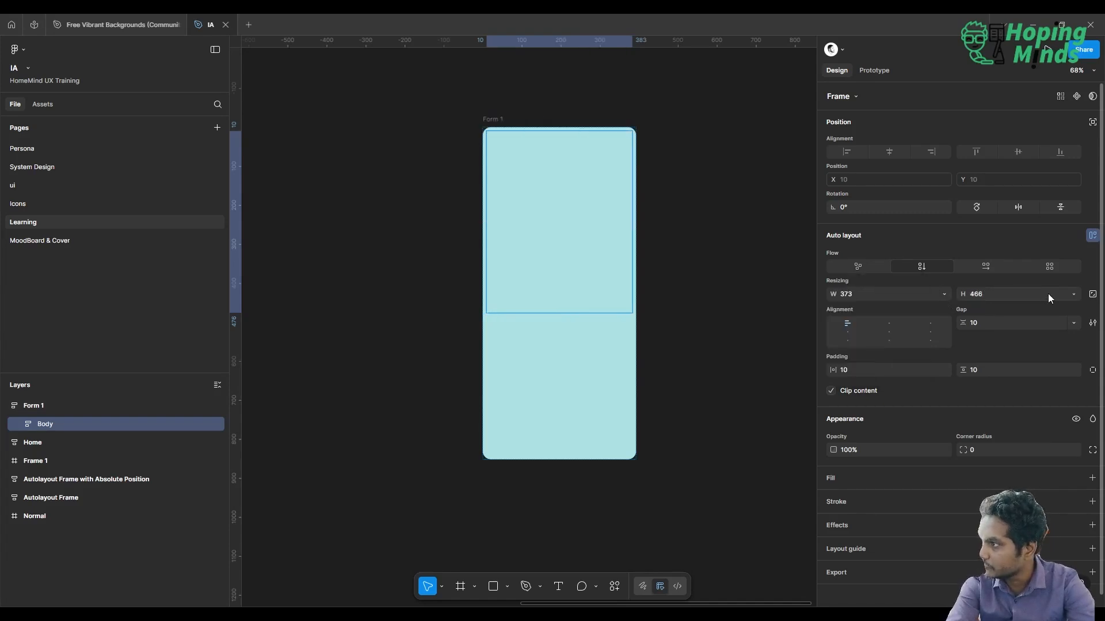
left_click(1073, 294)
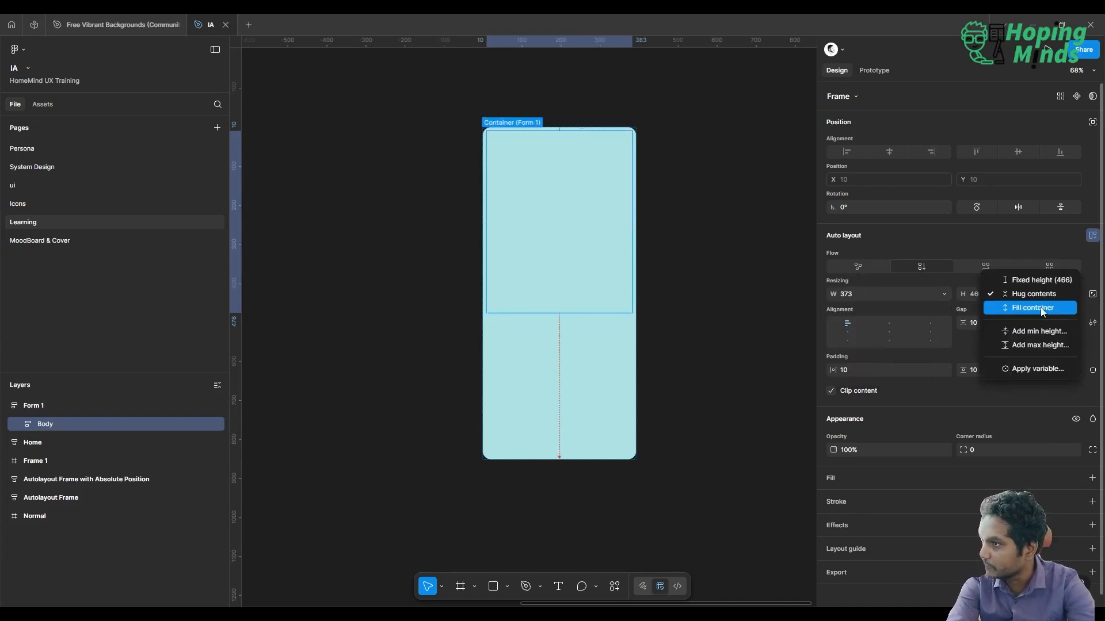
left_click(1041, 307)
left_click(654, 280)
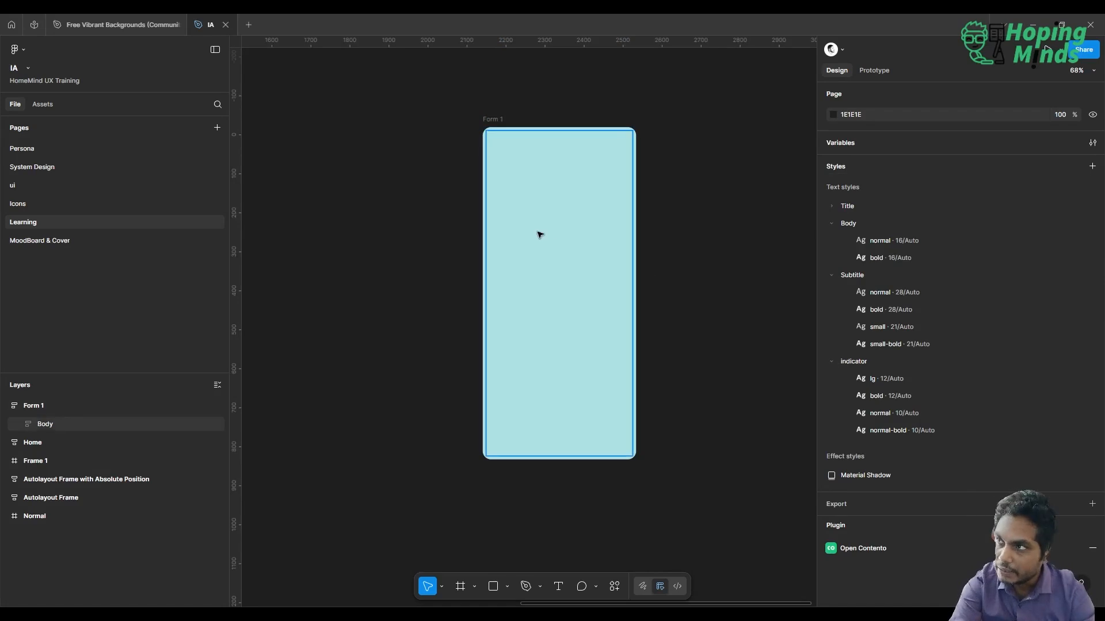
Insert the Button component from this file's System Design buttons into the Body frame
left_click(46, 106)
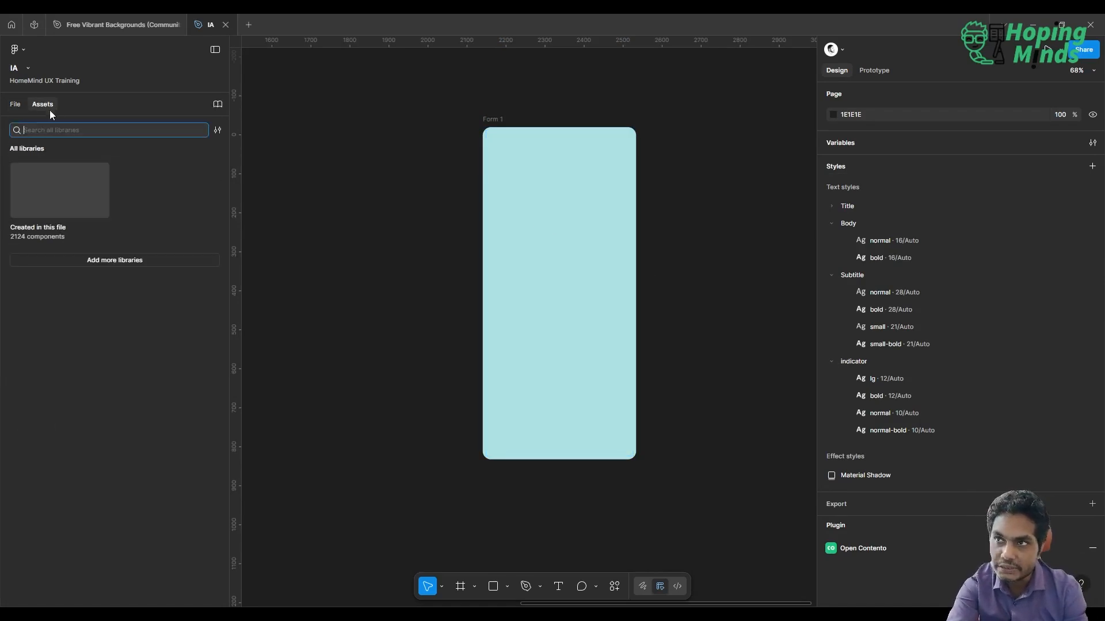
left_click(54, 216)
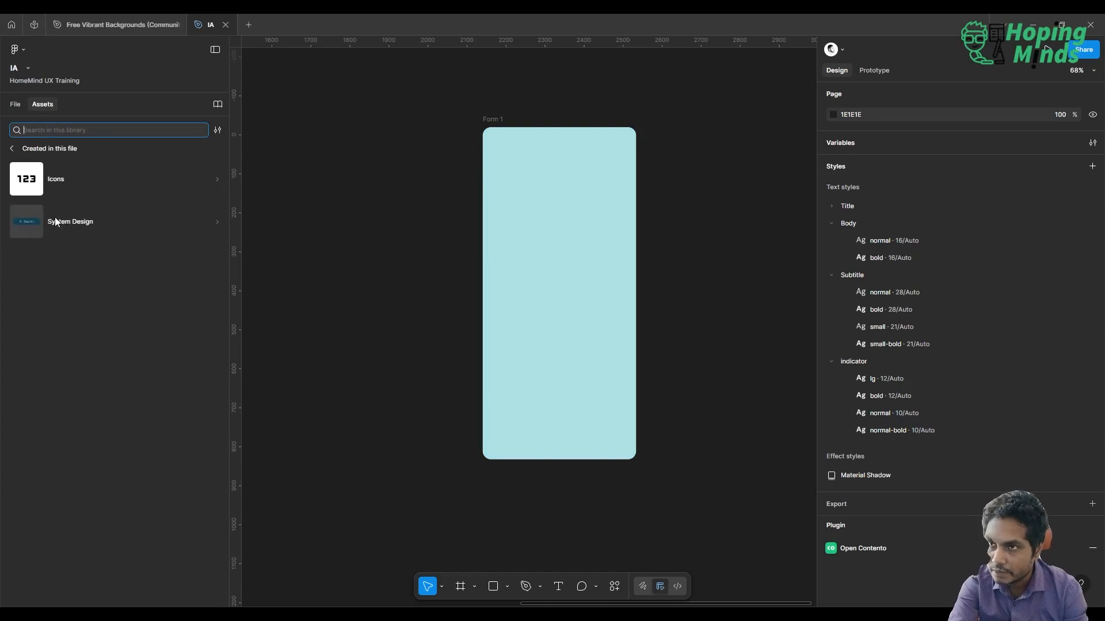
left_click(87, 226)
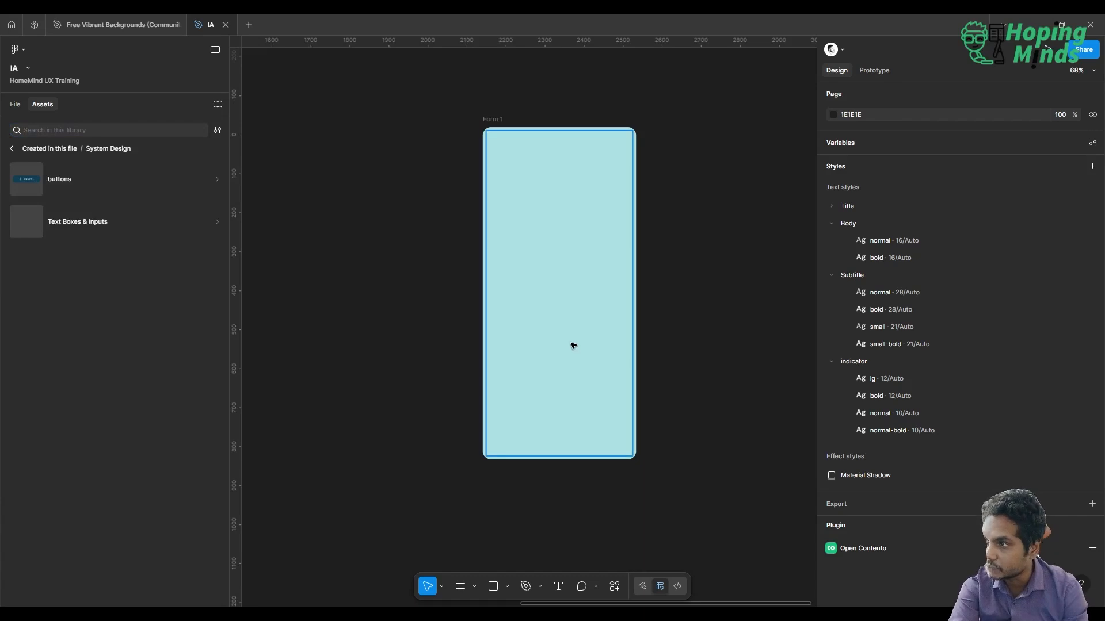
left_click(60, 181)
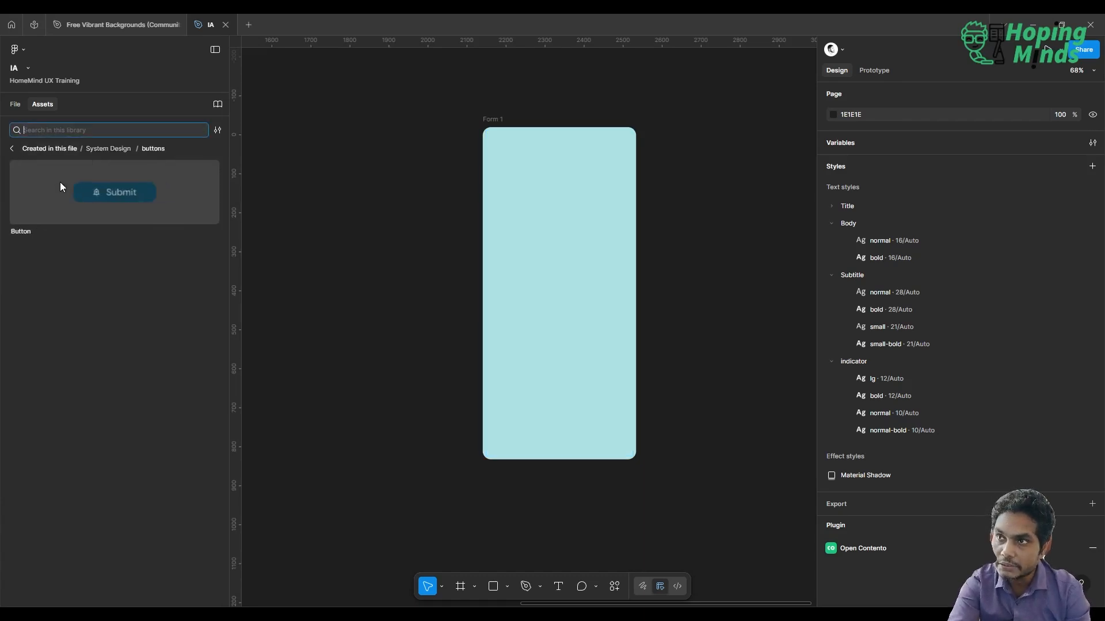
left_click_drag(101, 168, 551, 315)
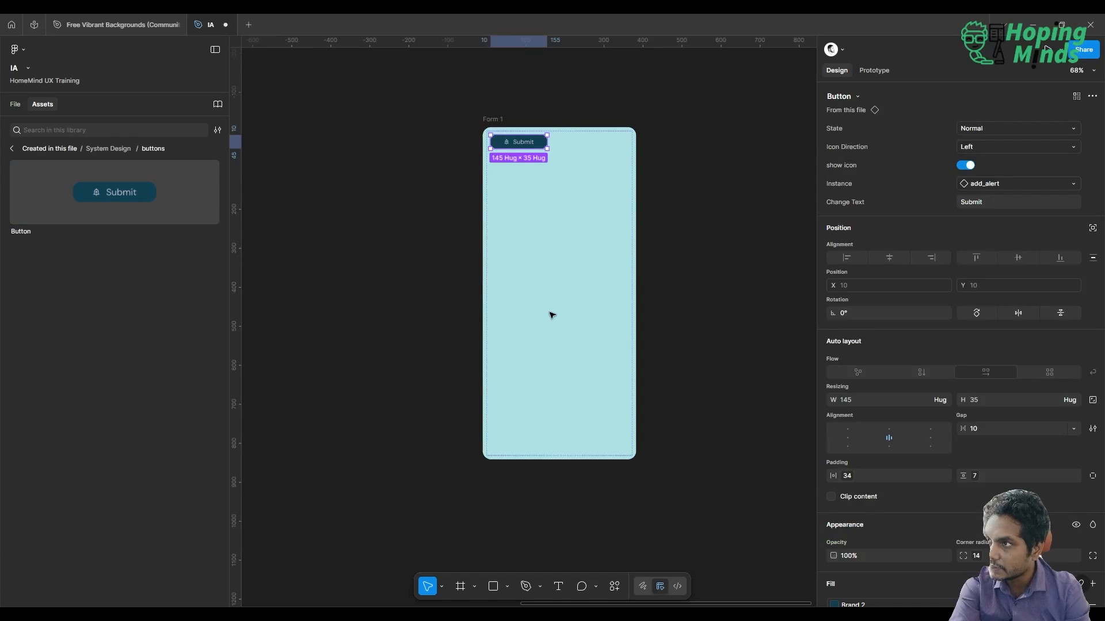
Set the auto layout alignment of both Form 1 and its Body frame to centre
left_click(588, 242)
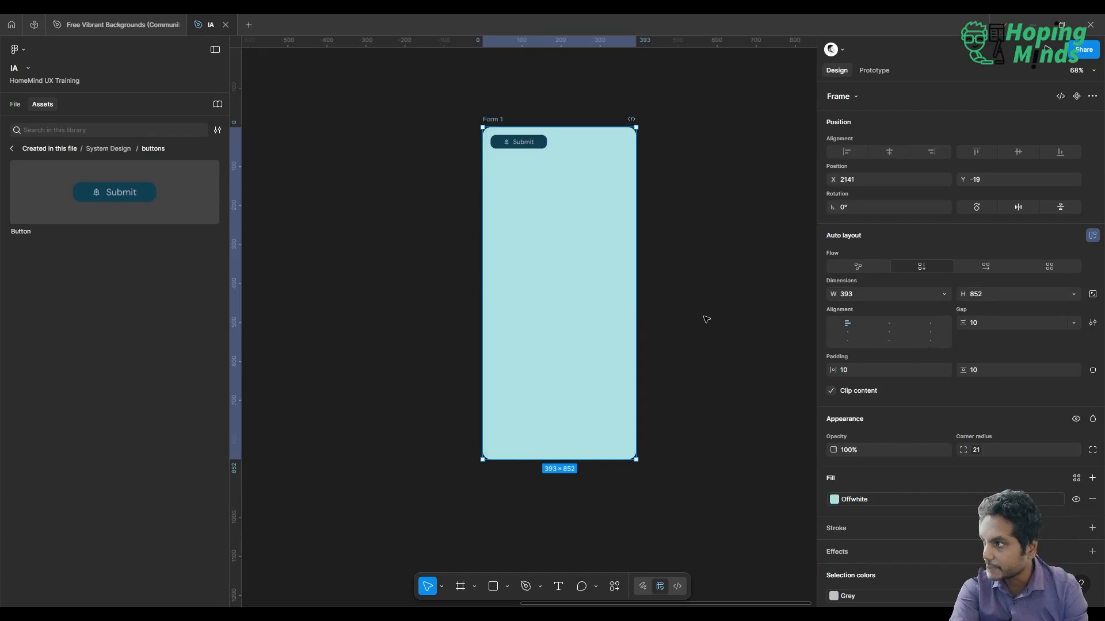
left_click(890, 332)
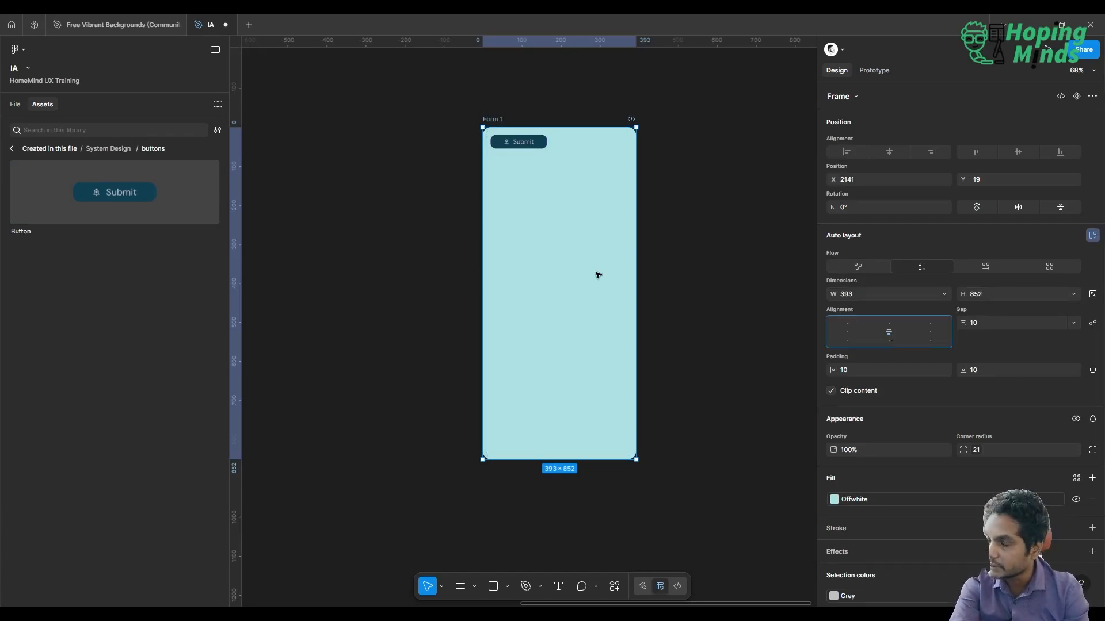
left_click(13, 104)
left_click(61, 428)
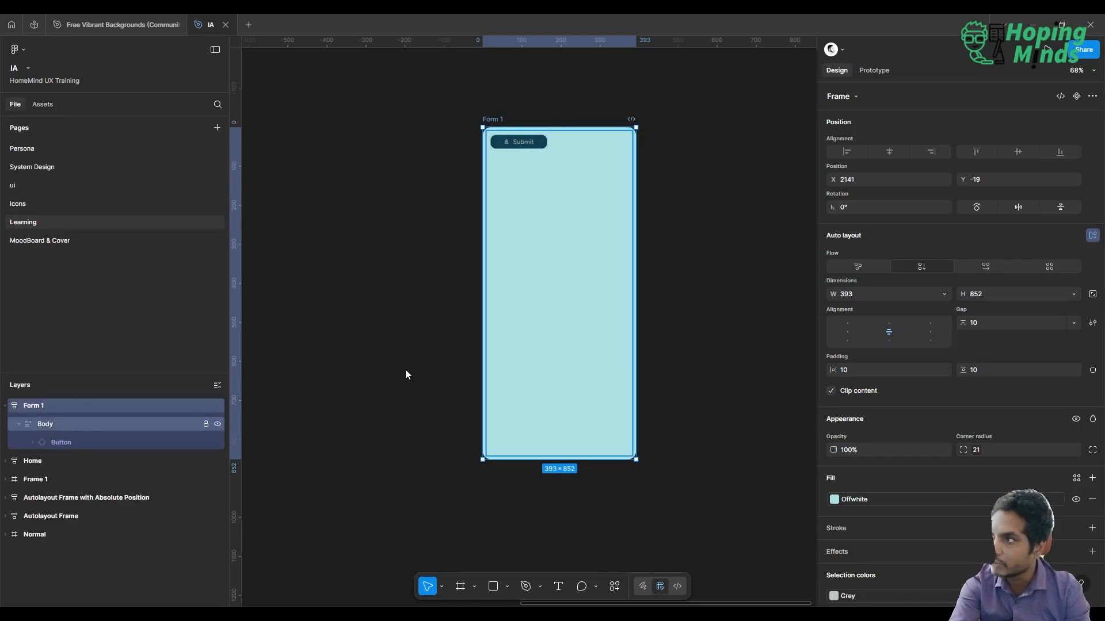
left_click(888, 331)
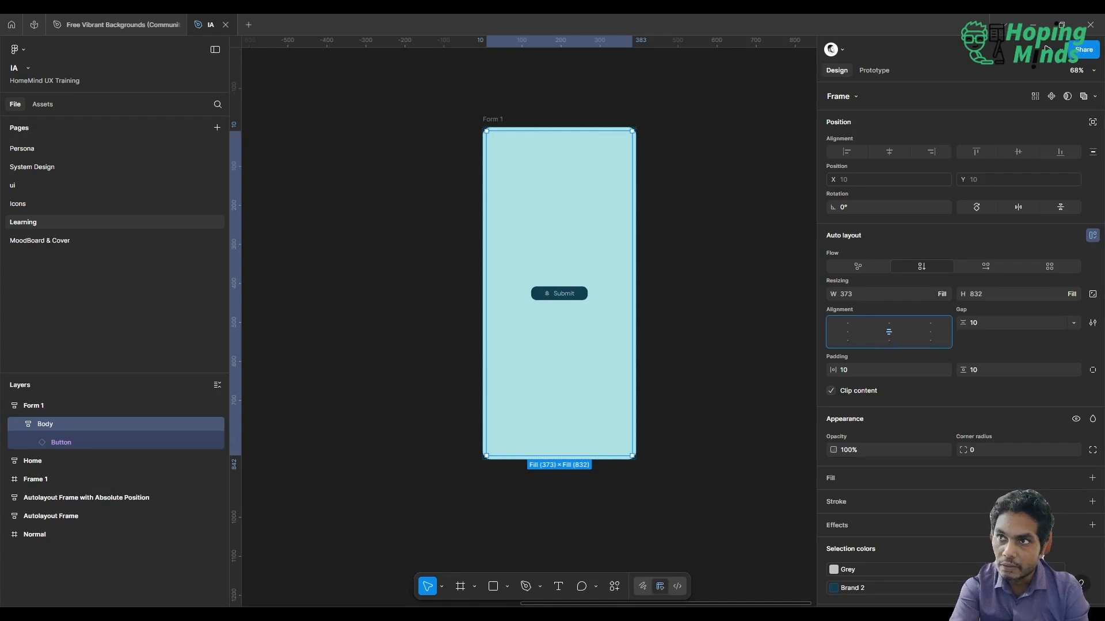
Insert the Text Boxes component from System Design's Text Boxes & Inputs into Body, above the Submit button
left_click(43, 104)
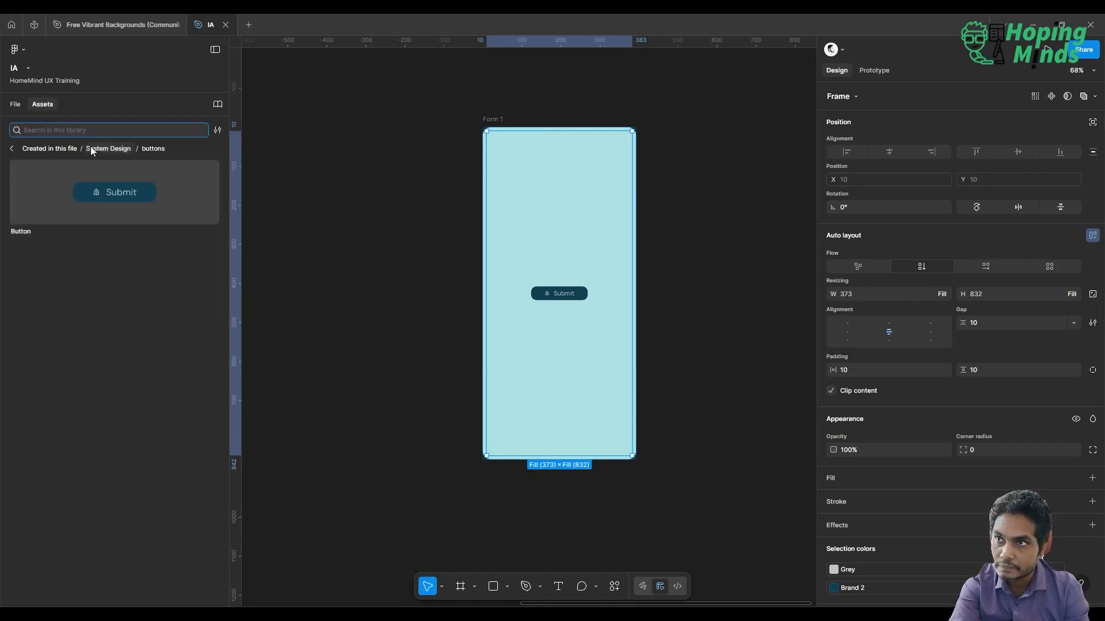
left_click(12, 150)
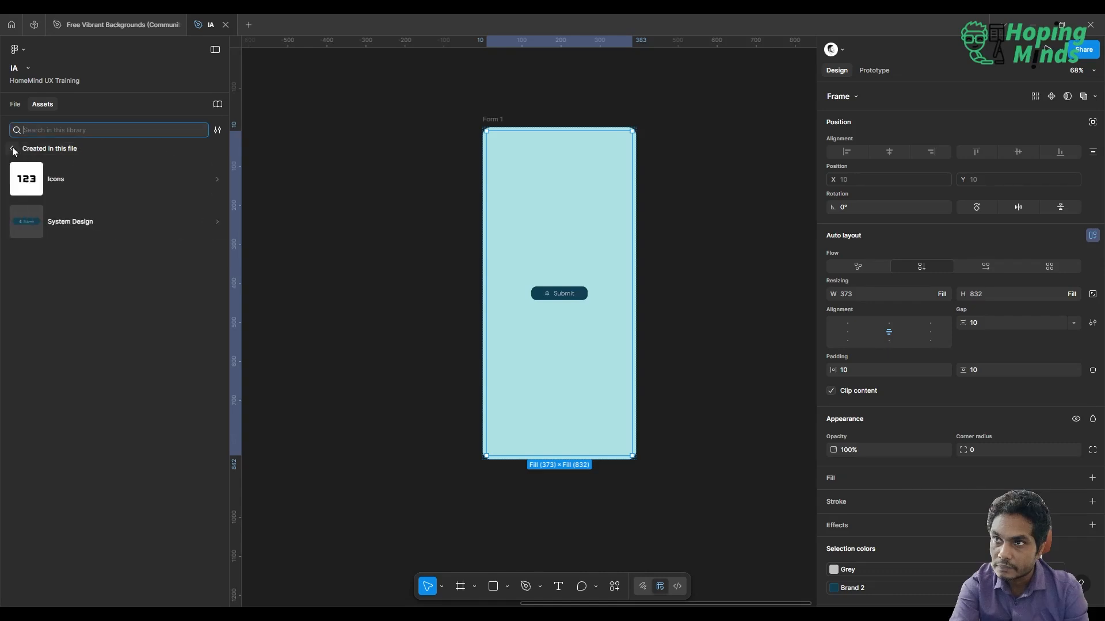
left_click(89, 231)
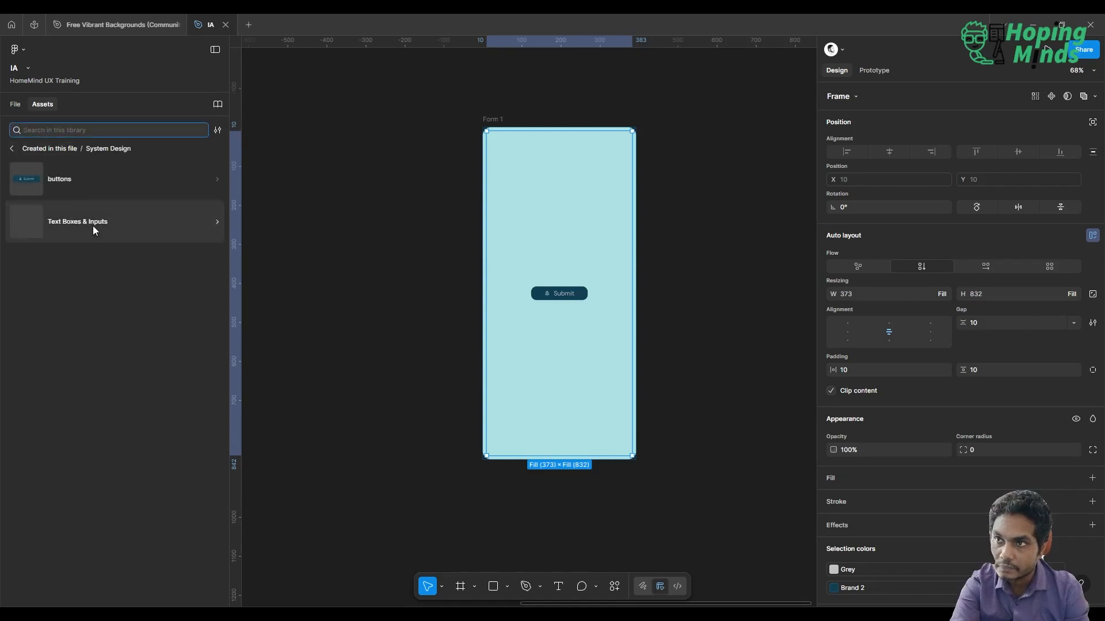
left_click(93, 226)
left_click_drag(70, 177, 534, 229)
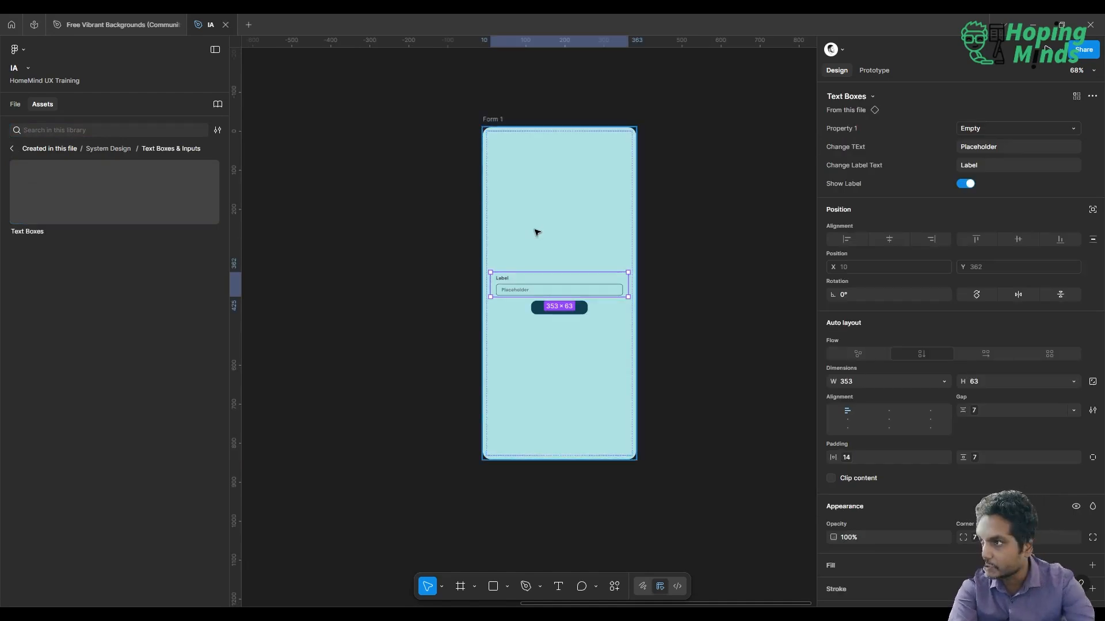
Duplicate the text box in Body twice to make three stacked input fields
left_click(14, 104)
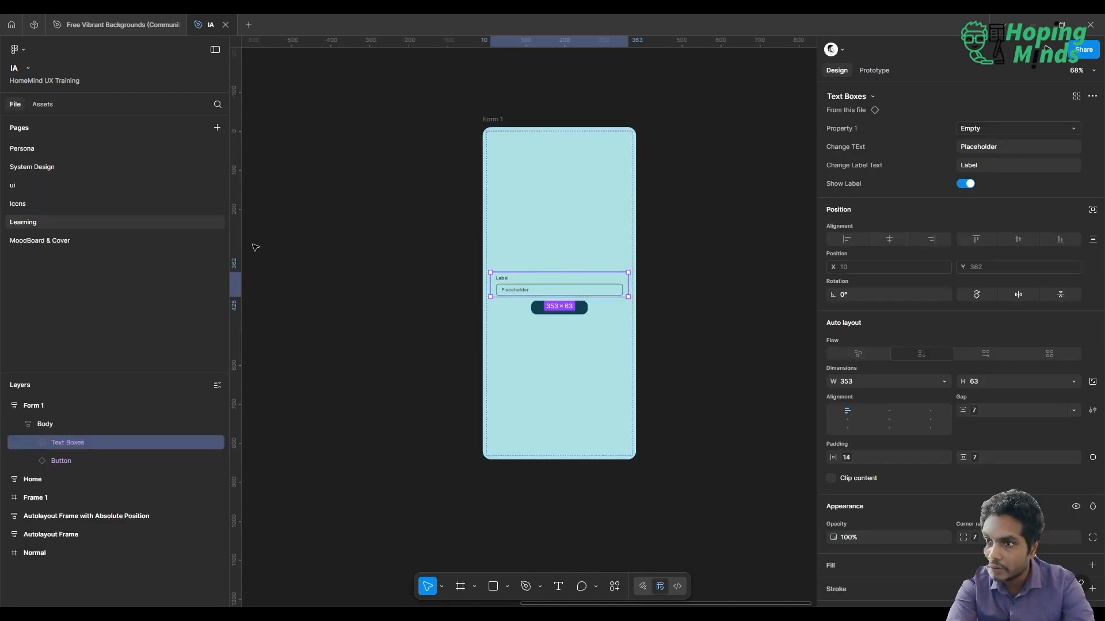
key("ctrl+d")
key("ctrl+d")
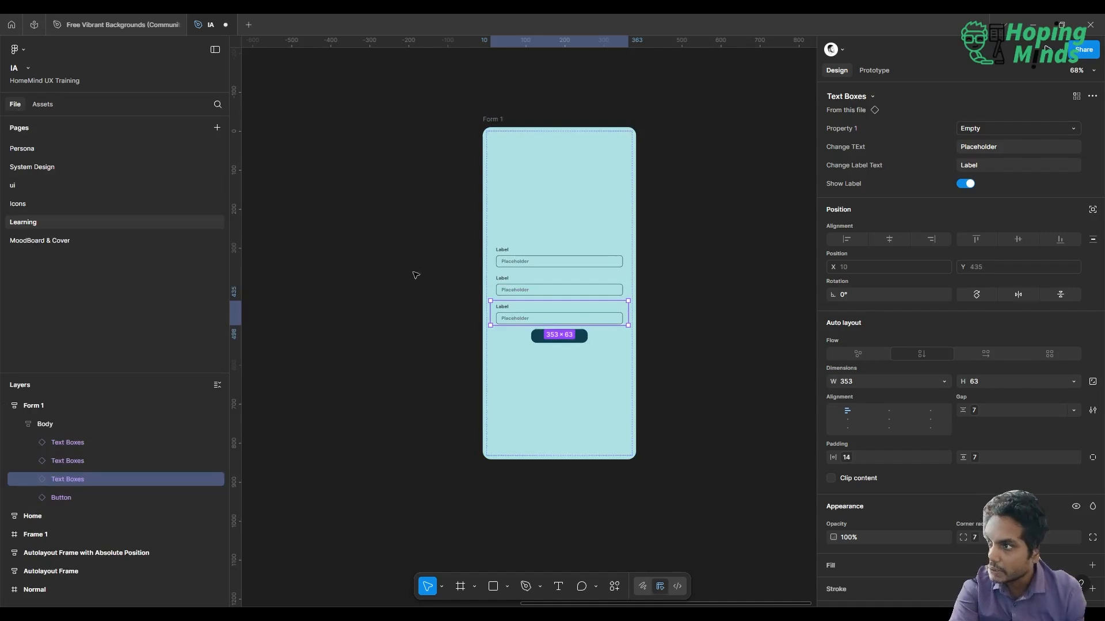
Set the label text of the first text box in the form to "Full Name"
left_click(542, 268)
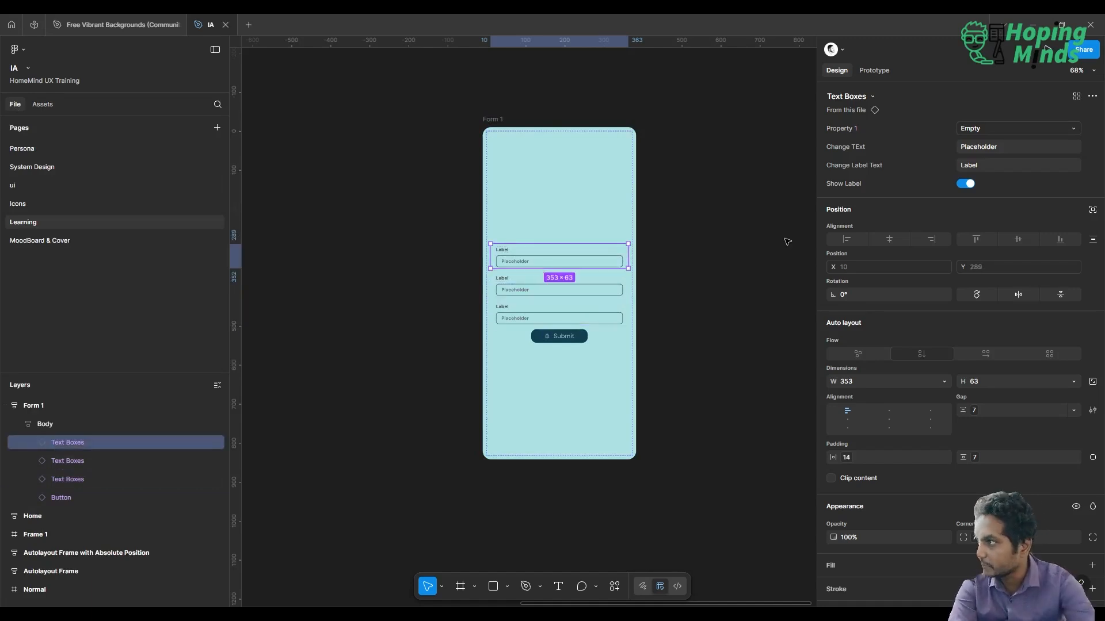
left_click(986, 168)
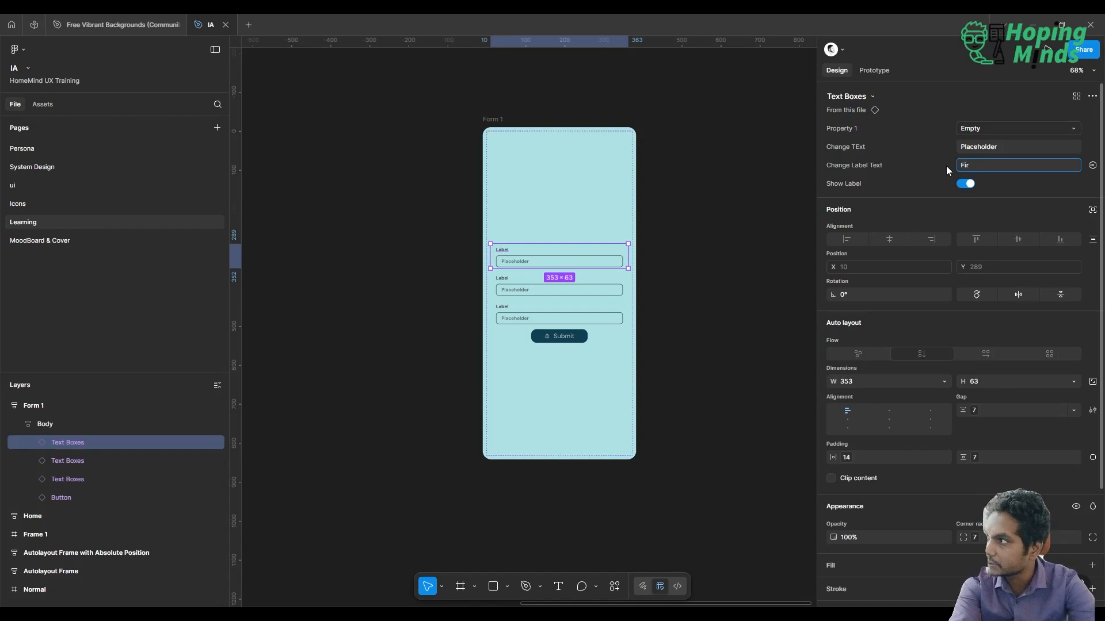
type("Full")
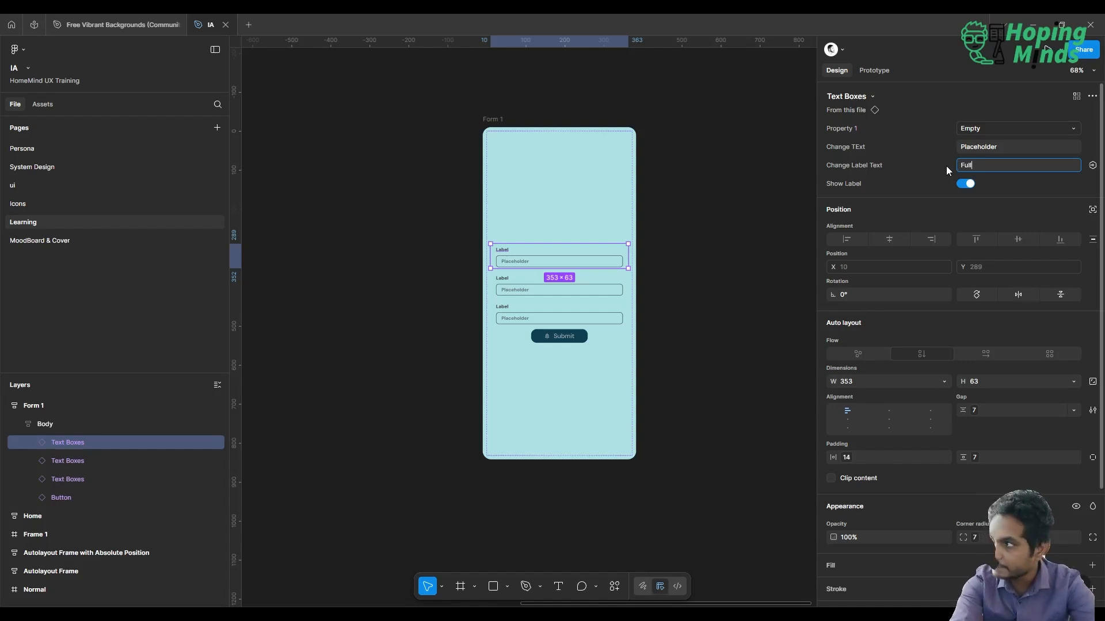
type(" Name")
key("Return")
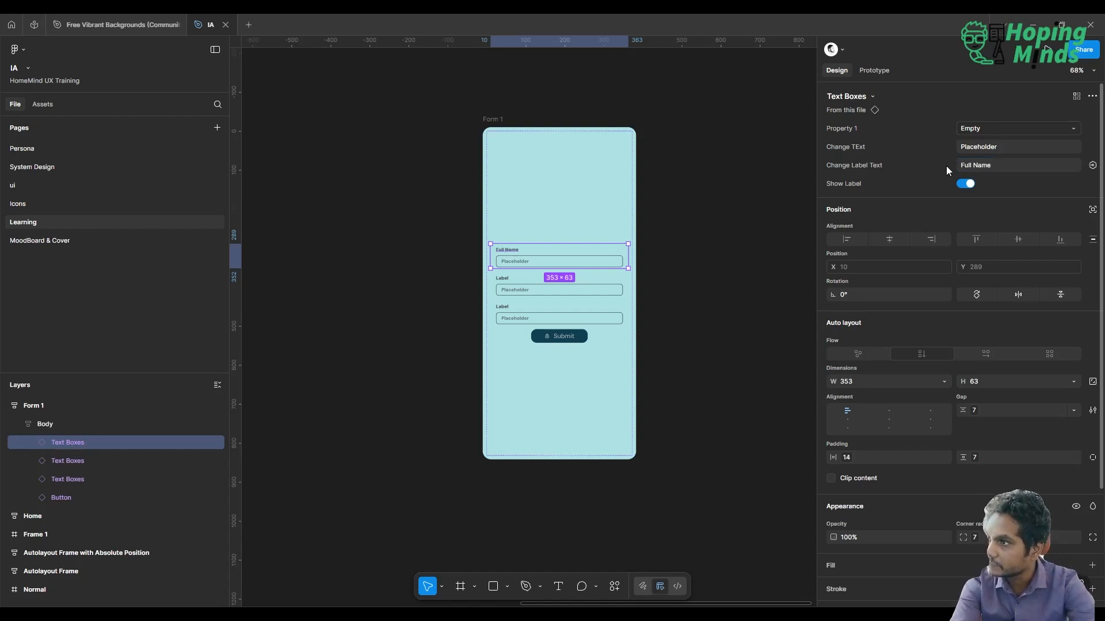
Set the label text of the second text box in the form to "Email Address"
left_click(570, 292)
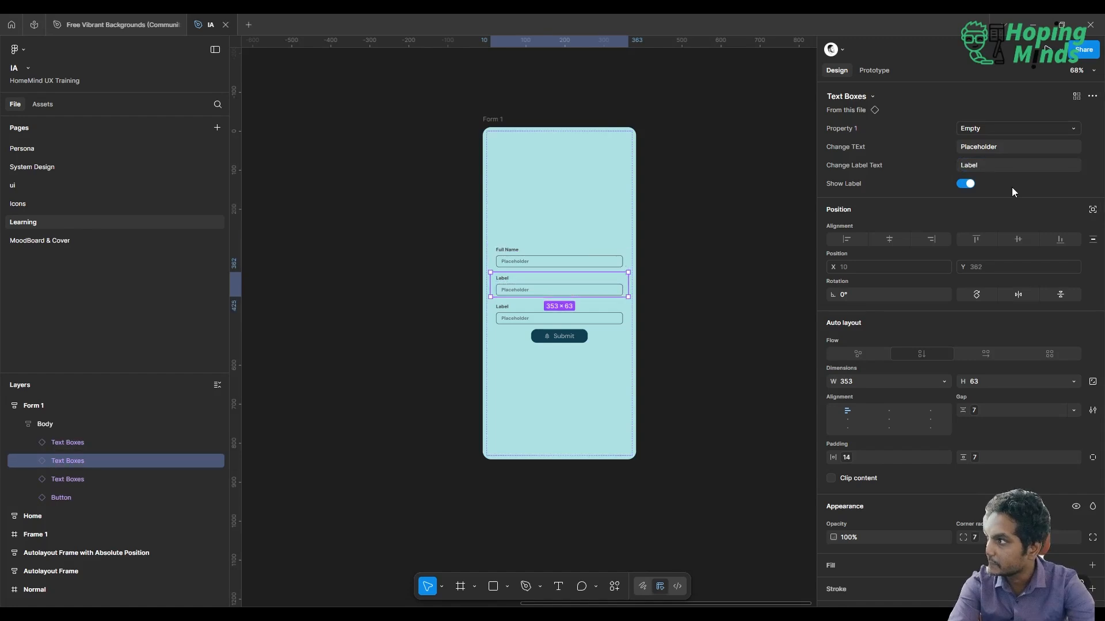
left_click(1006, 169)
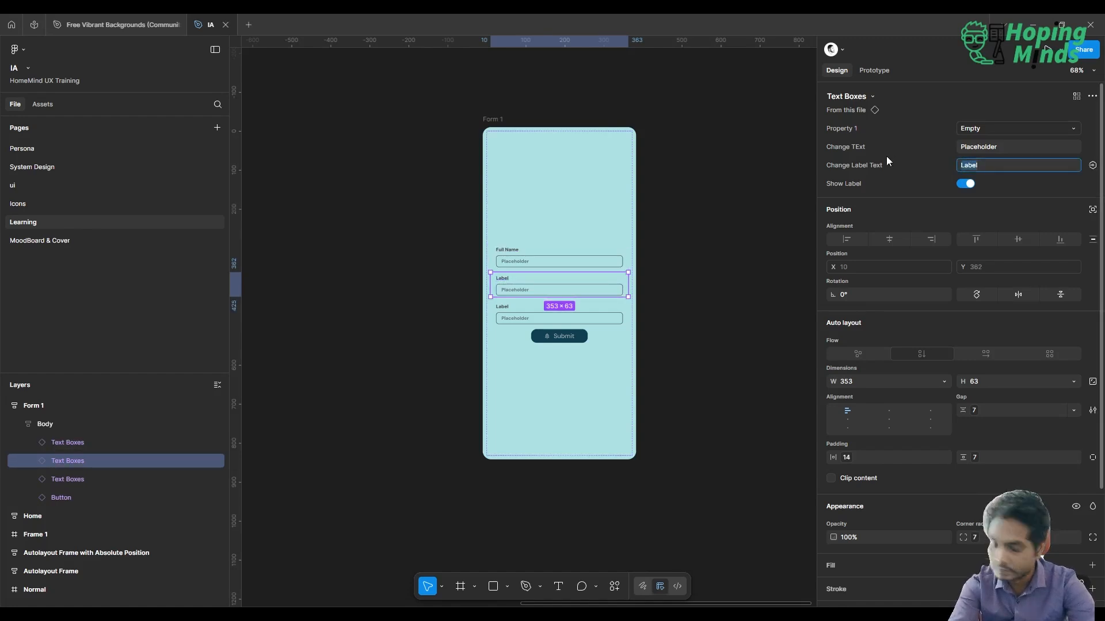
type("Email Address")
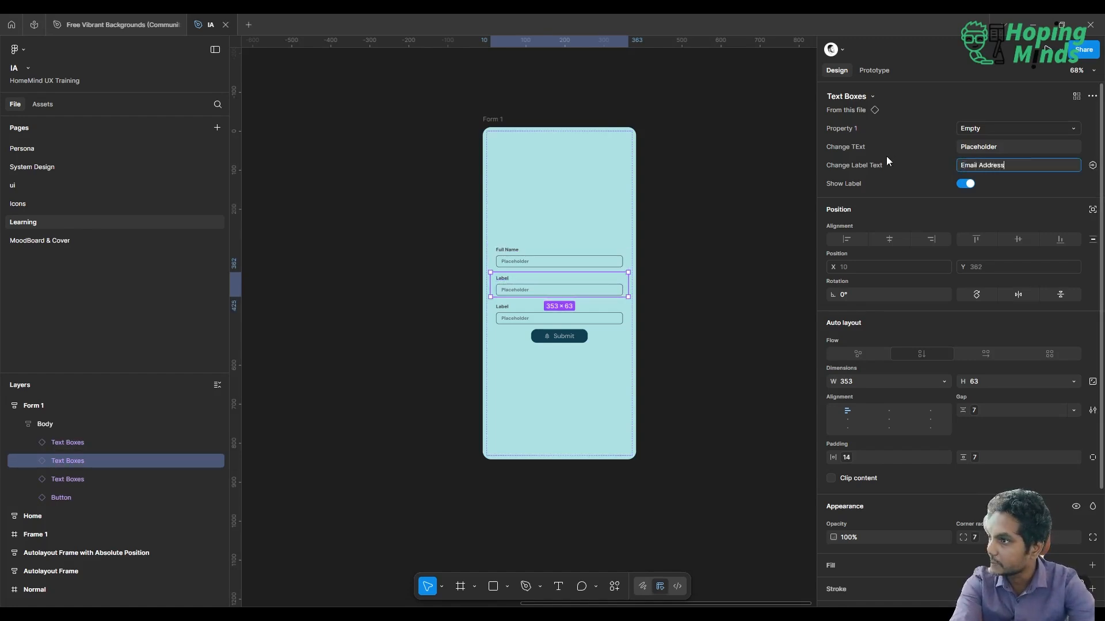
key("Return")
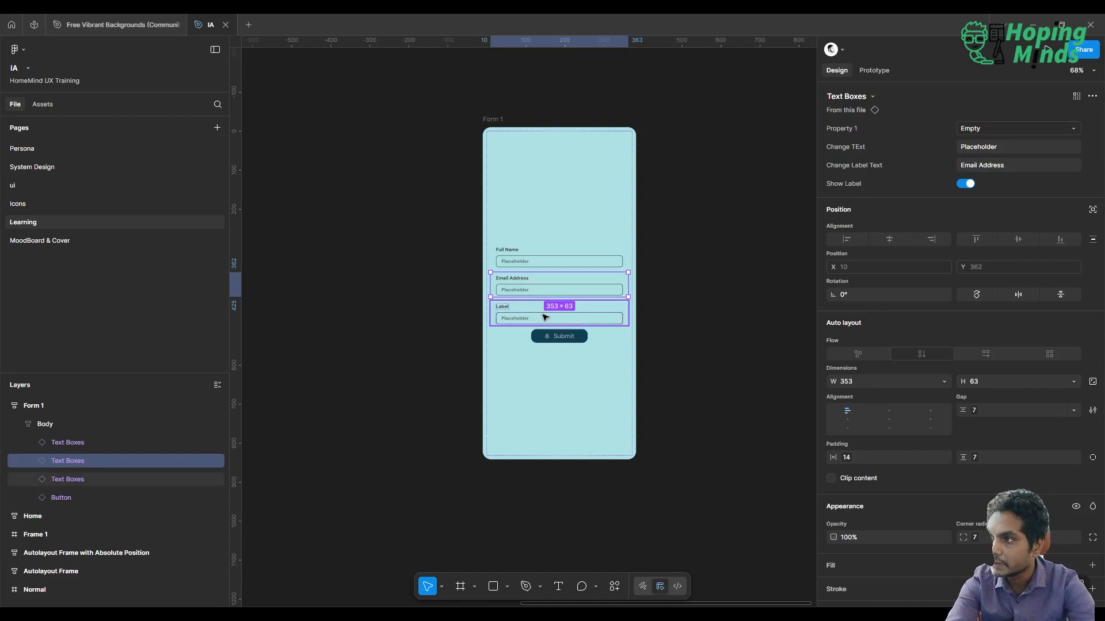
Set the label text of the third text box, just above the Submit button, to "Password"
left_click(545, 318)
left_click(989, 167)
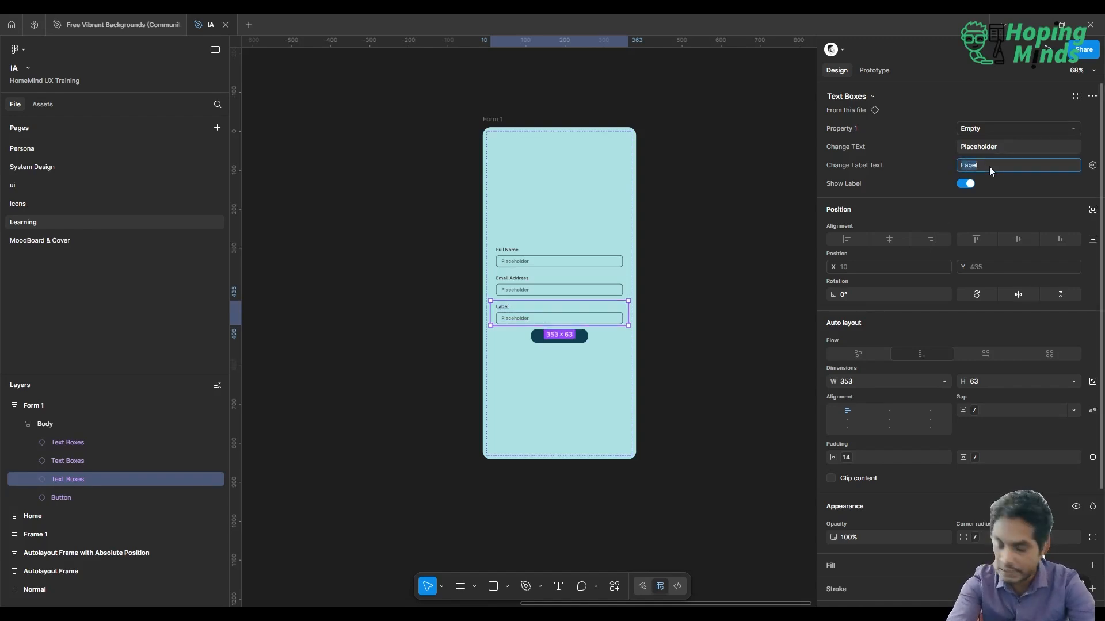
type("Pas")
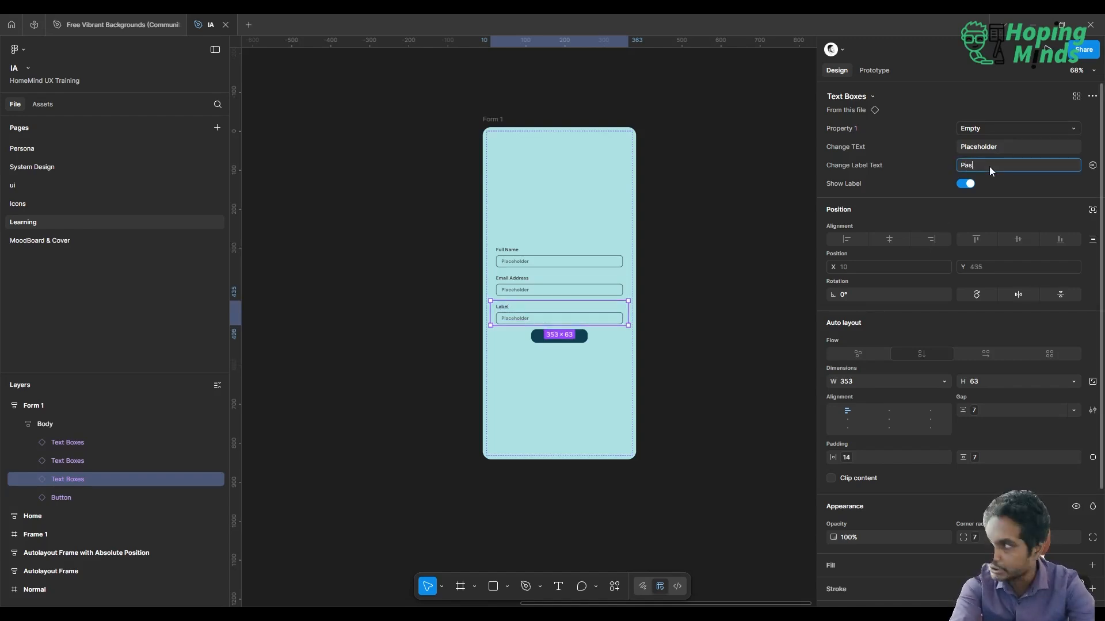
type("sword")
key("Return")
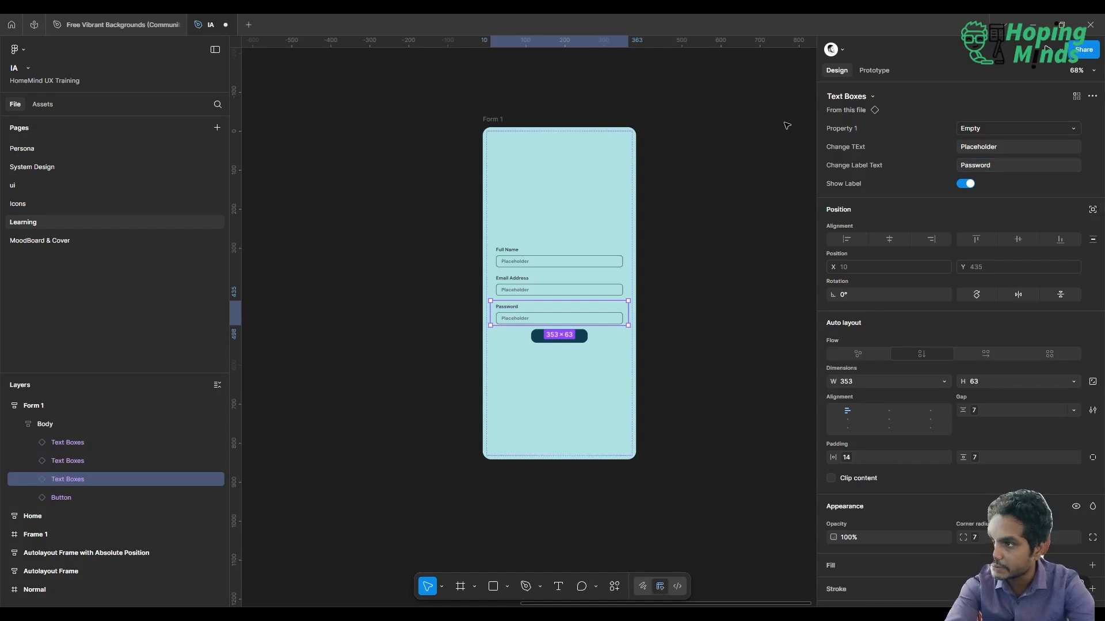
left_click(699, 165)
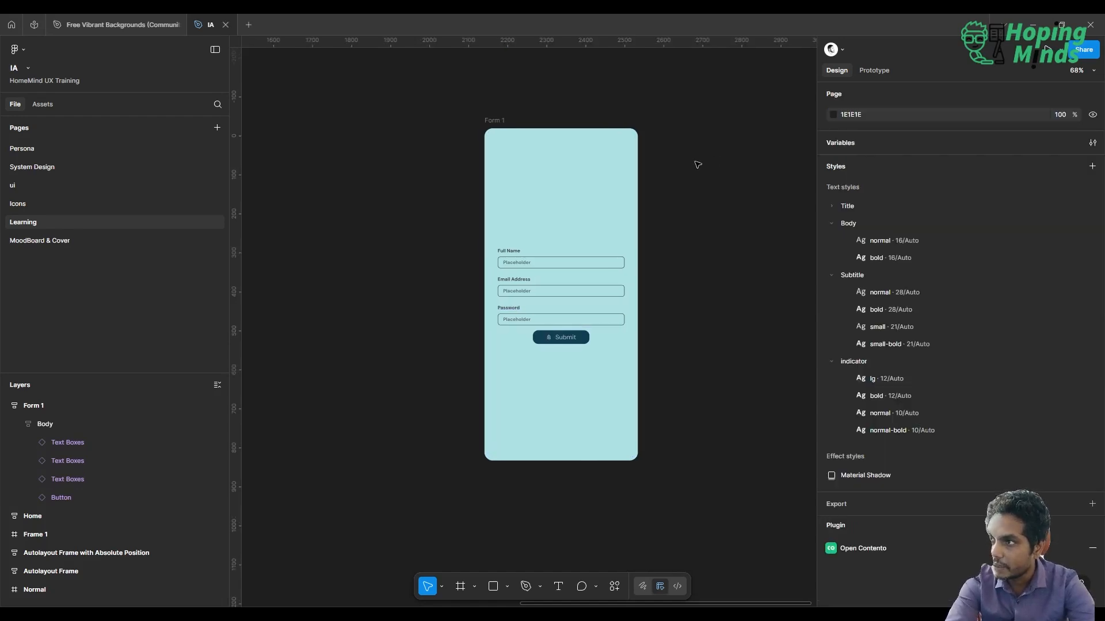
Apply the Small (14) spacing variable to the Body frame's horizontal padding, vertical padding and gap
left_click(532, 218)
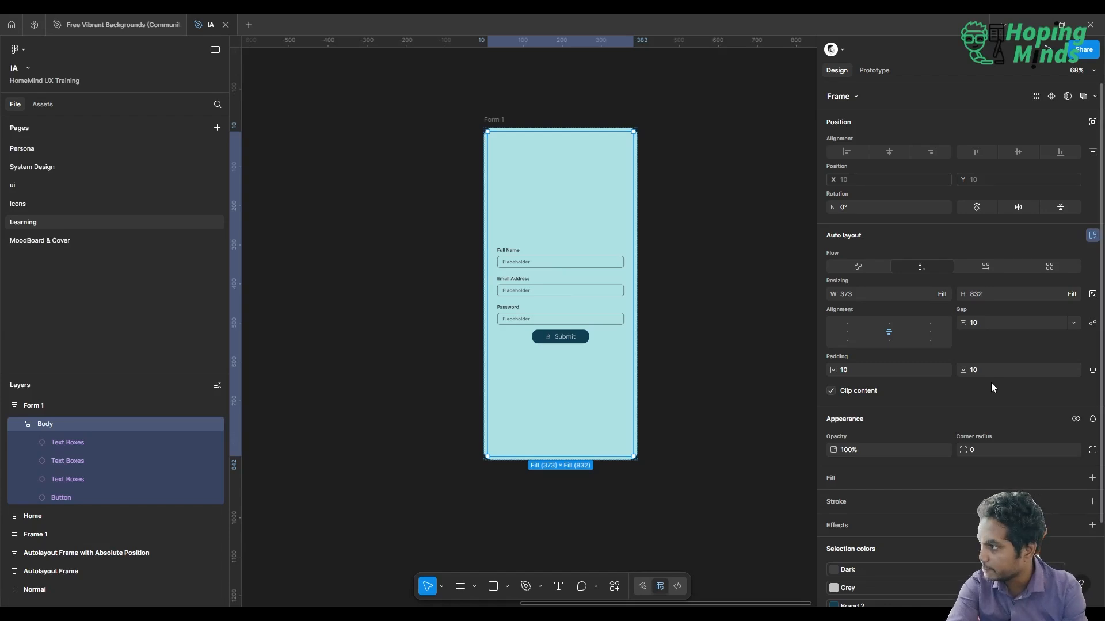
left_click(944, 371)
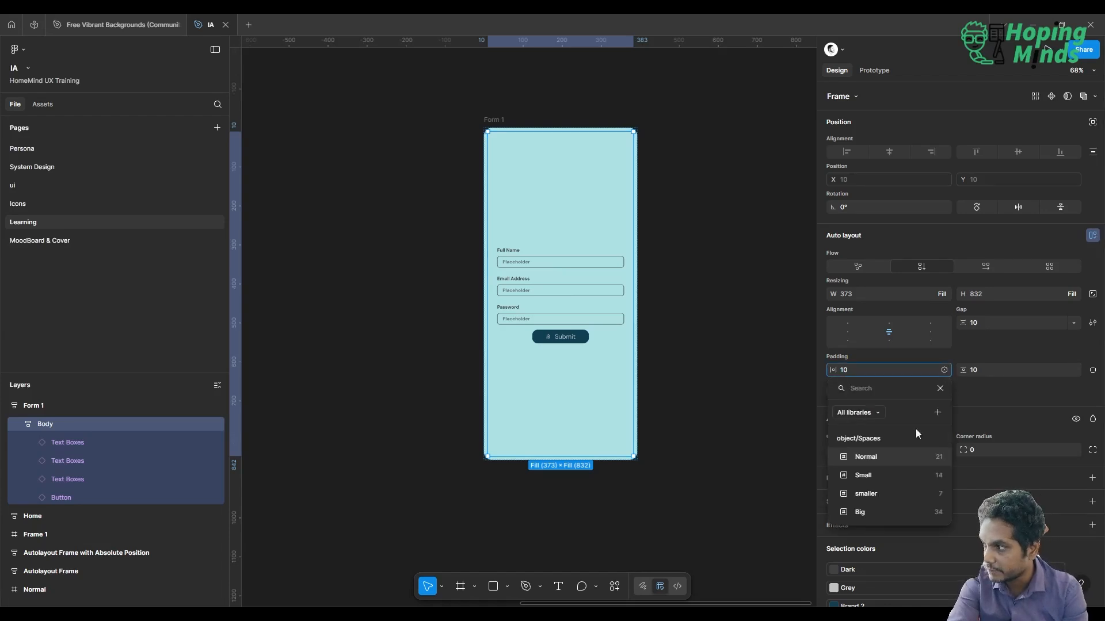
left_click(903, 474)
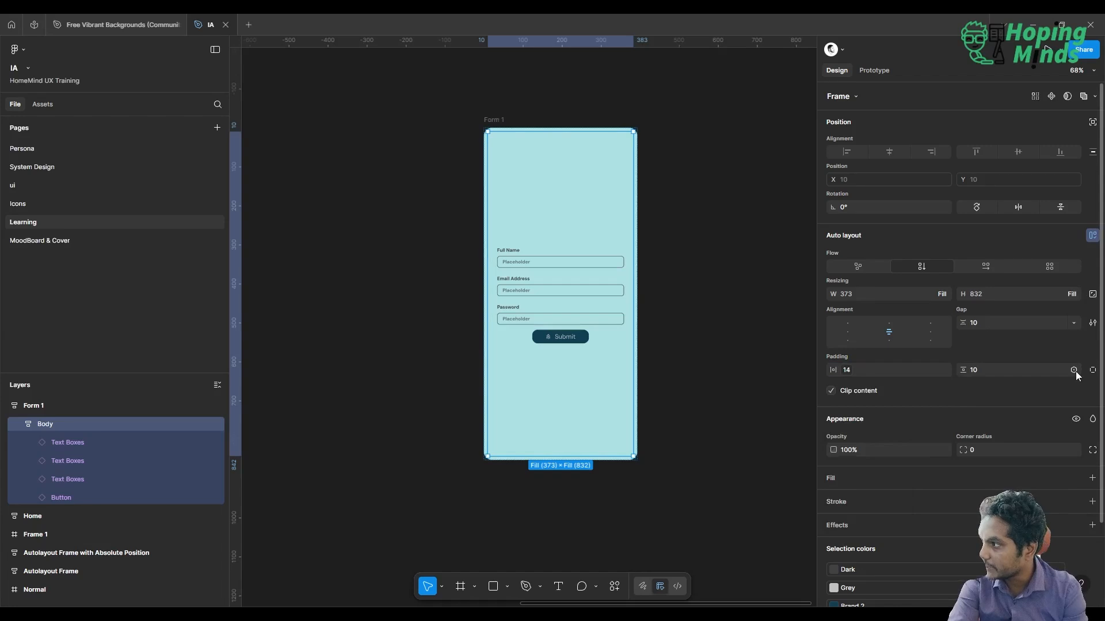
left_click(1074, 370)
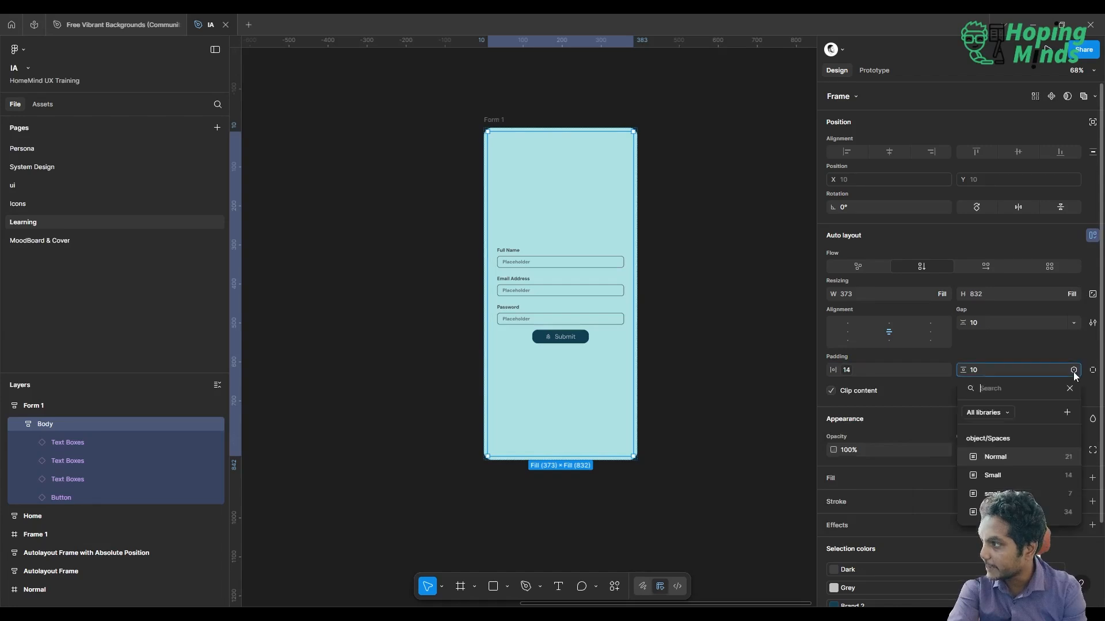
left_click(1000, 476)
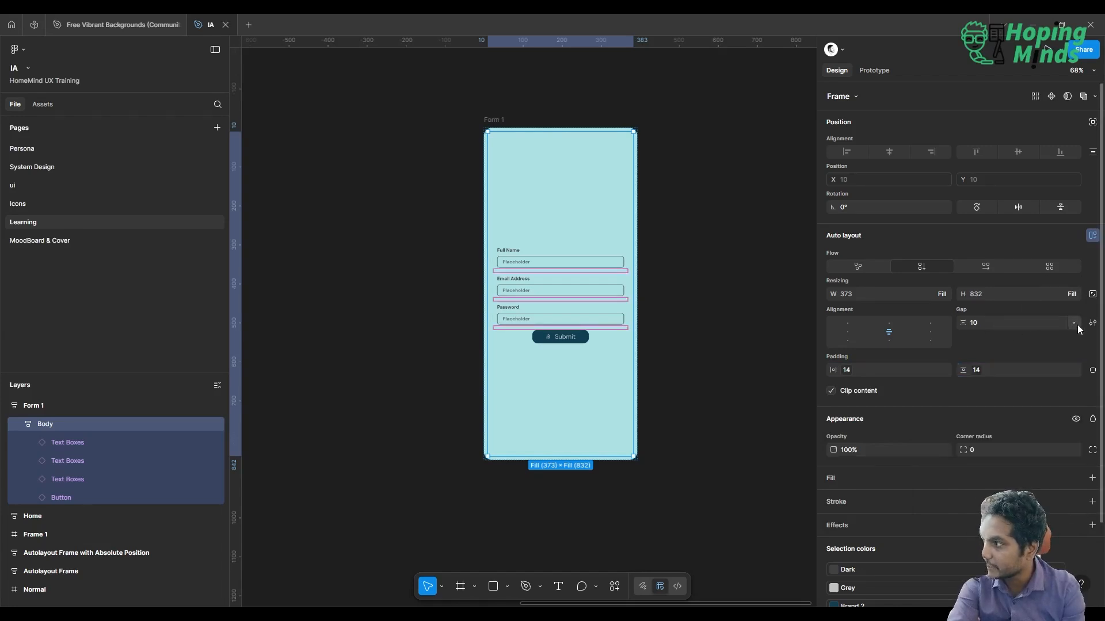
left_click(1073, 323)
left_click(1041, 362)
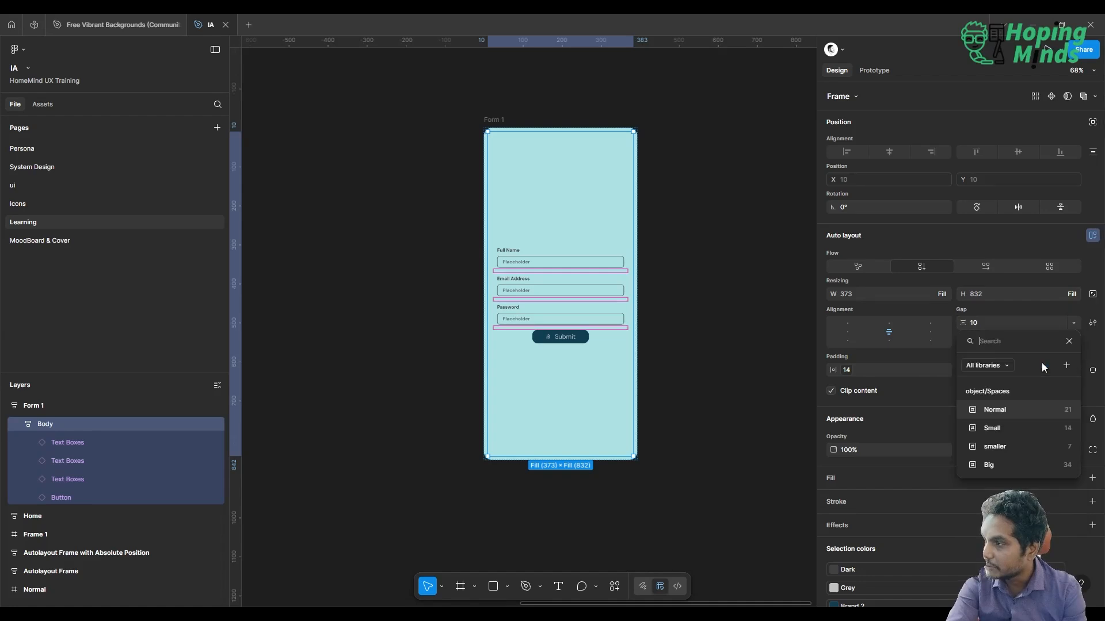
left_click(1041, 429)
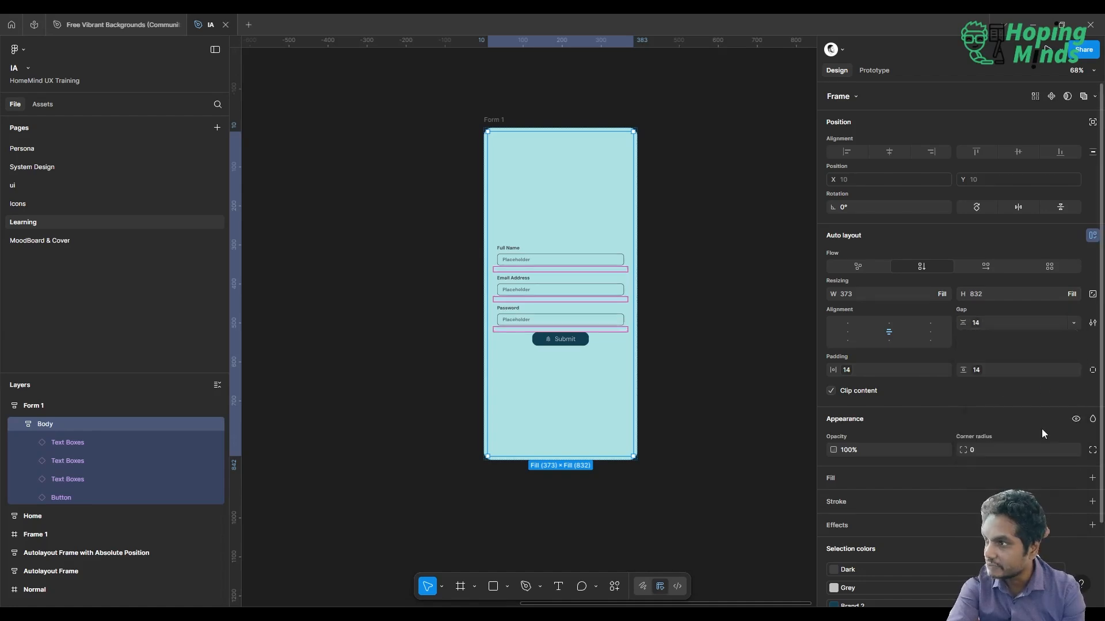
left_click(734, 294)
Hide the icon on the form's Submit button and change its text to "Next"
scroll(736, 296, "left", 2)
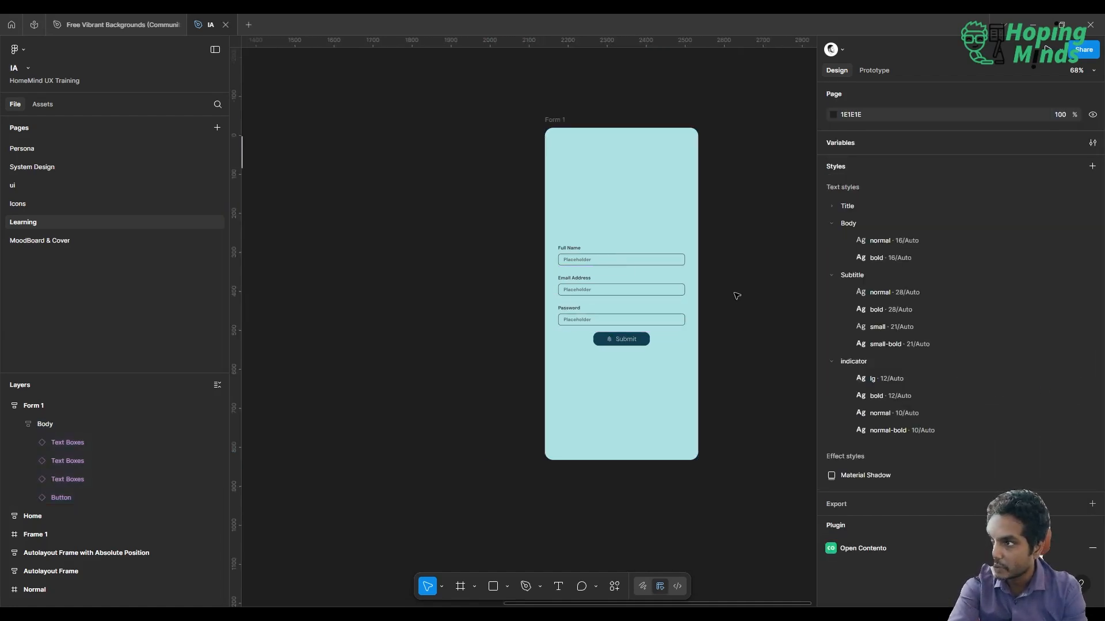
scroll(737, 296, "up", 5)
left_click(541, 375)
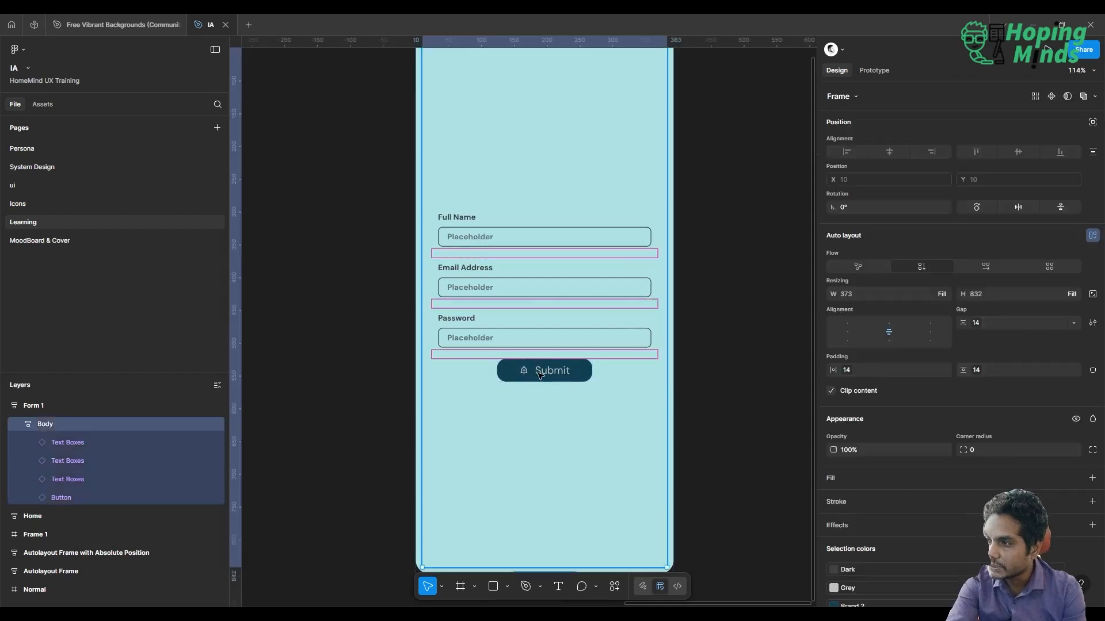
left_click(541, 375)
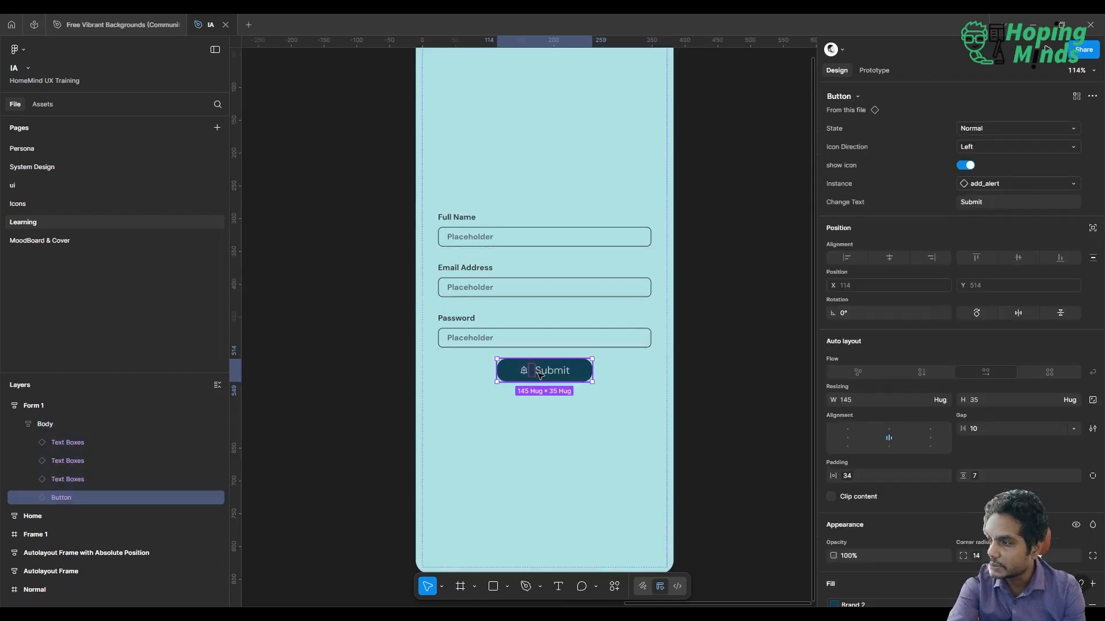
left_click(968, 166)
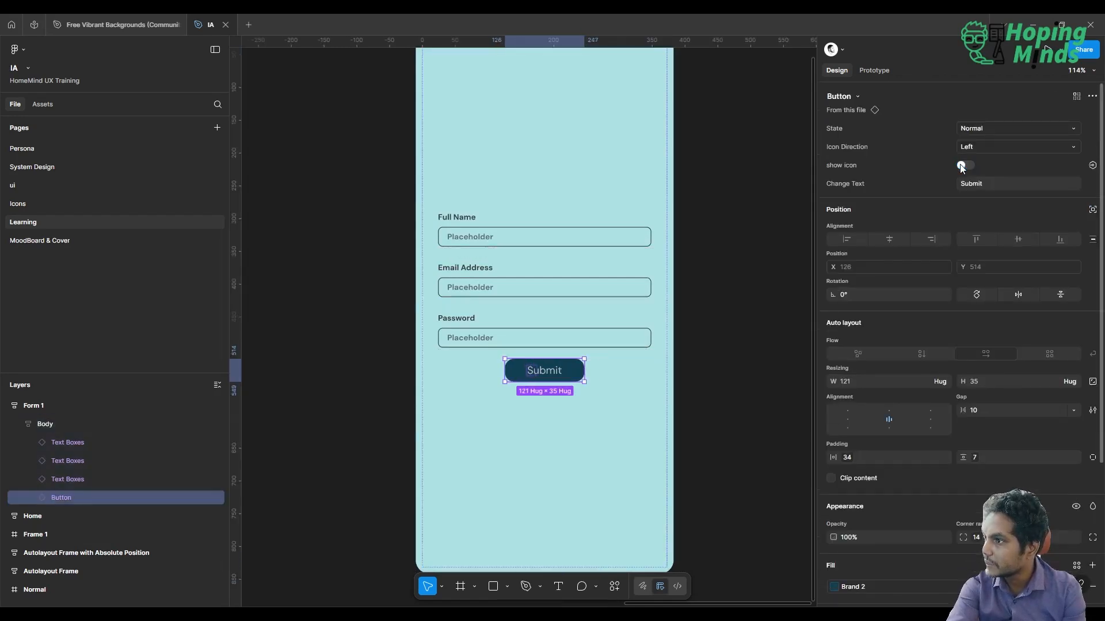
left_click(989, 182)
type("Ne")
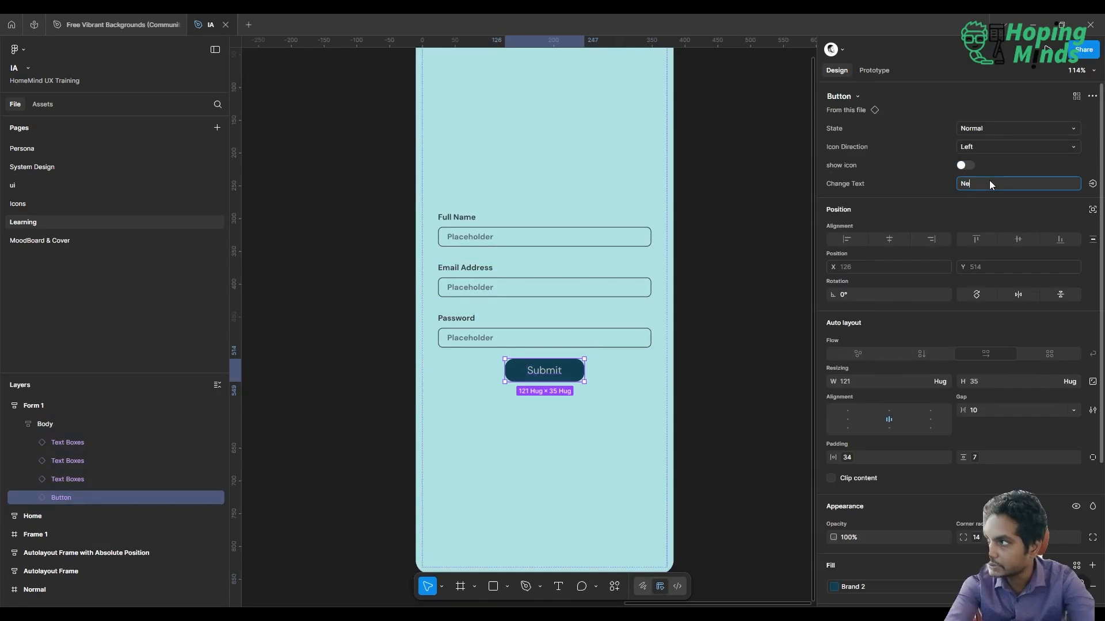
type("xt")
key("Return")
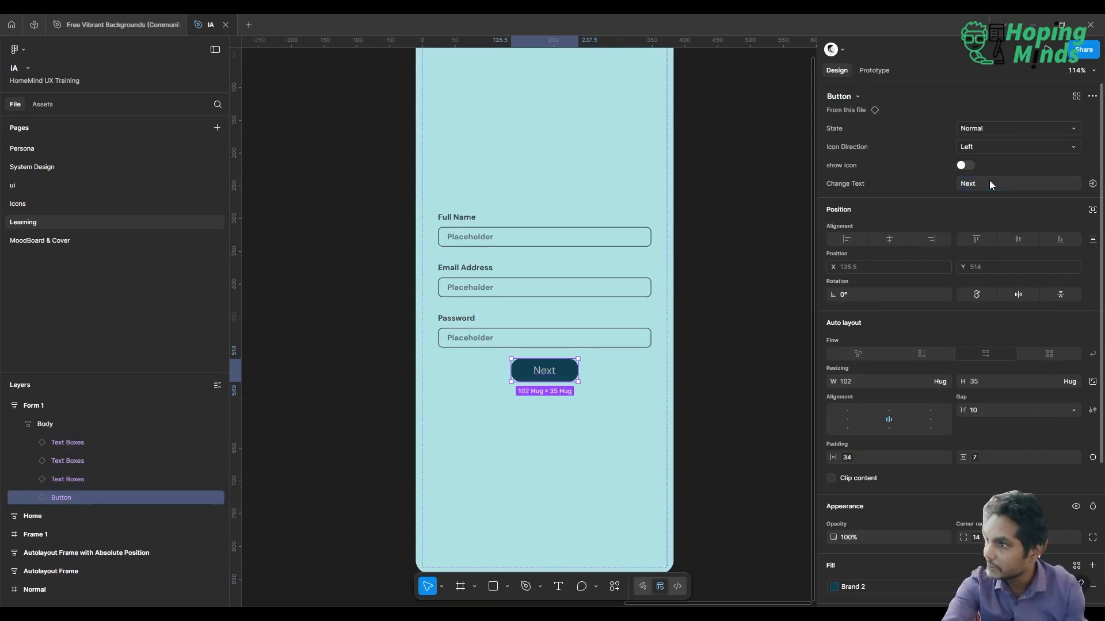
left_click(730, 207)
scroll(731, 208, "down", 1)
scroll(730, 208, "down", 2)
scroll(730, 207, "up", 1)
scroll(730, 207, "up", 1)
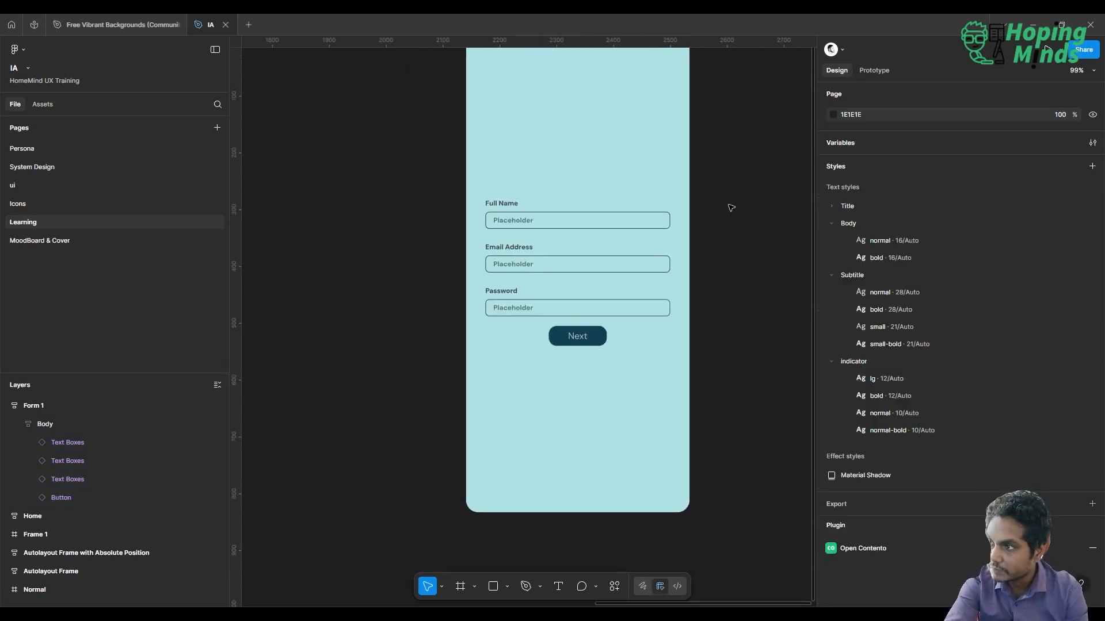
scroll(730, 208, "up", 1)
scroll(731, 208, "down", 1)
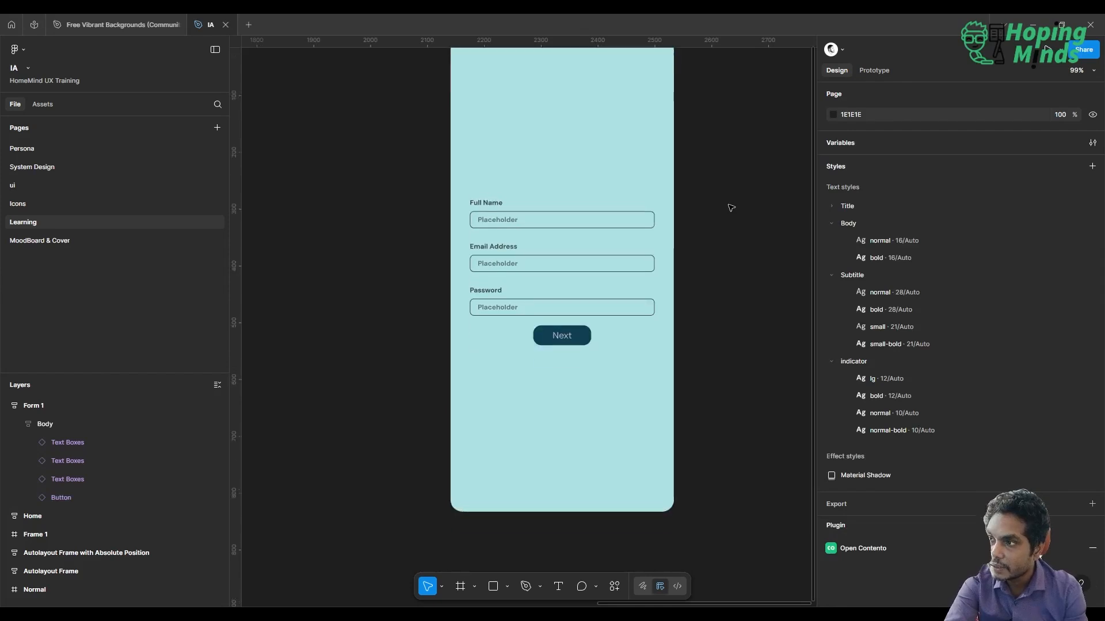
scroll(731, 208, "up", 1)
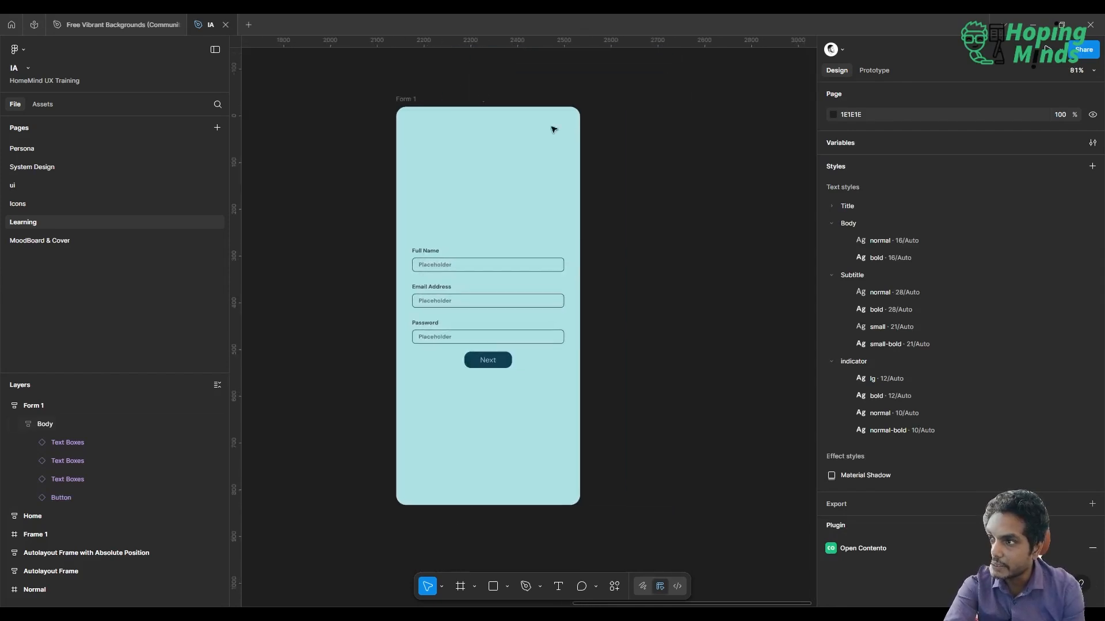
left_click(406, 100)
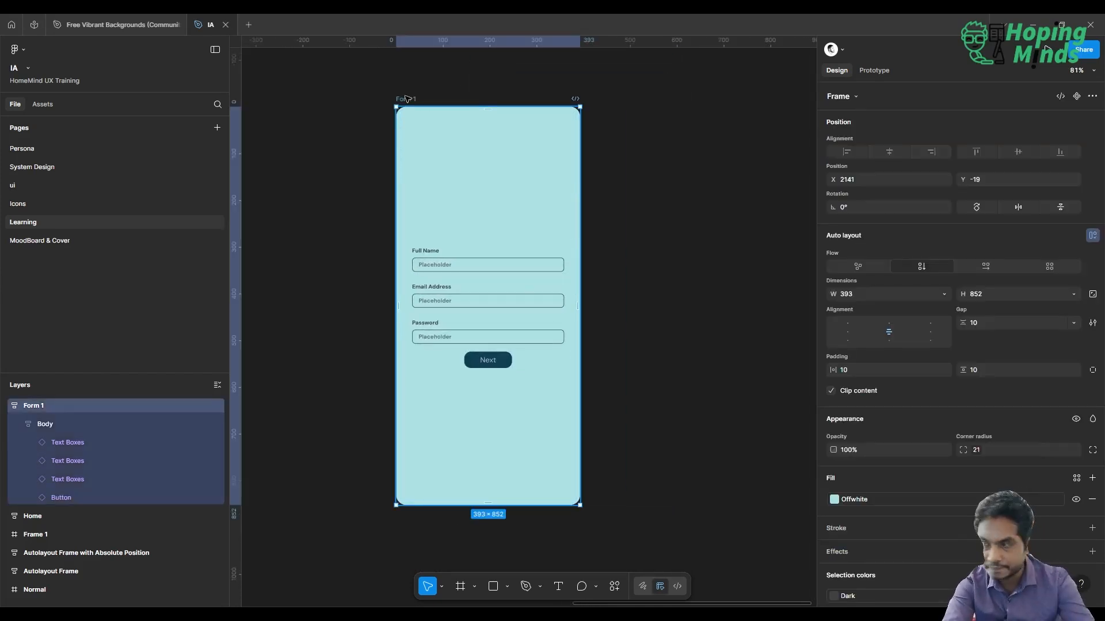
left_click(670, 282)
Duplicate the whole Form 1 frame to create a second form screen beside it
scroll(671, 282, "down", 3)
scroll(670, 282, "right", 1)
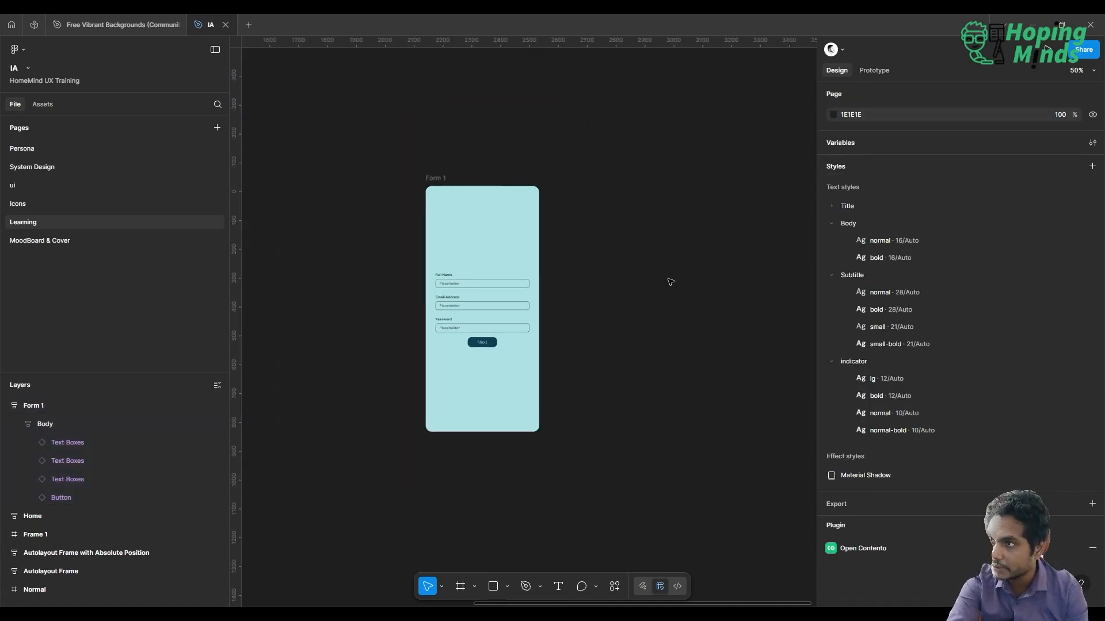
left_click(437, 179)
key("ctrl+d")
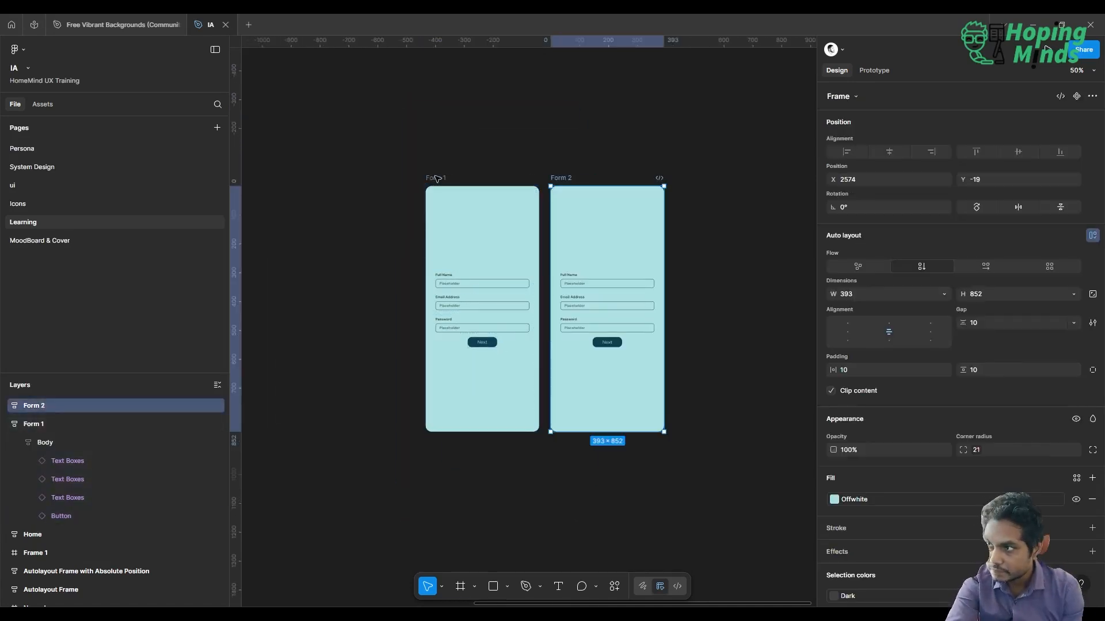
Duplicate the Next button inside Form 2's Body frame
scroll(602, 377, "up", 3)
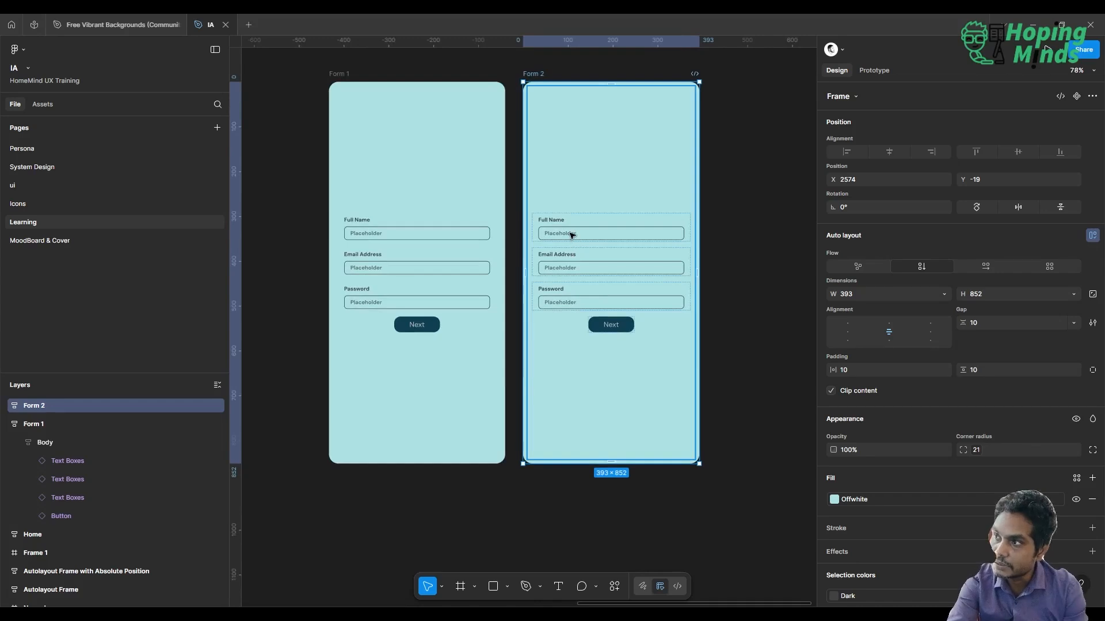
left_click(416, 326)
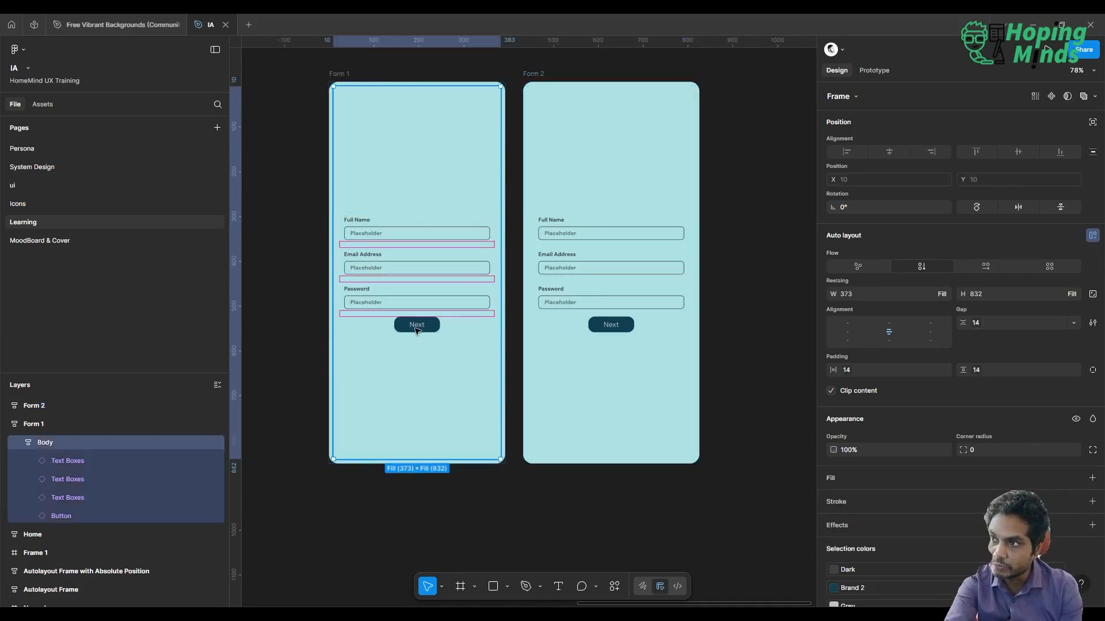
double_click(416, 327)
left_click(625, 330)
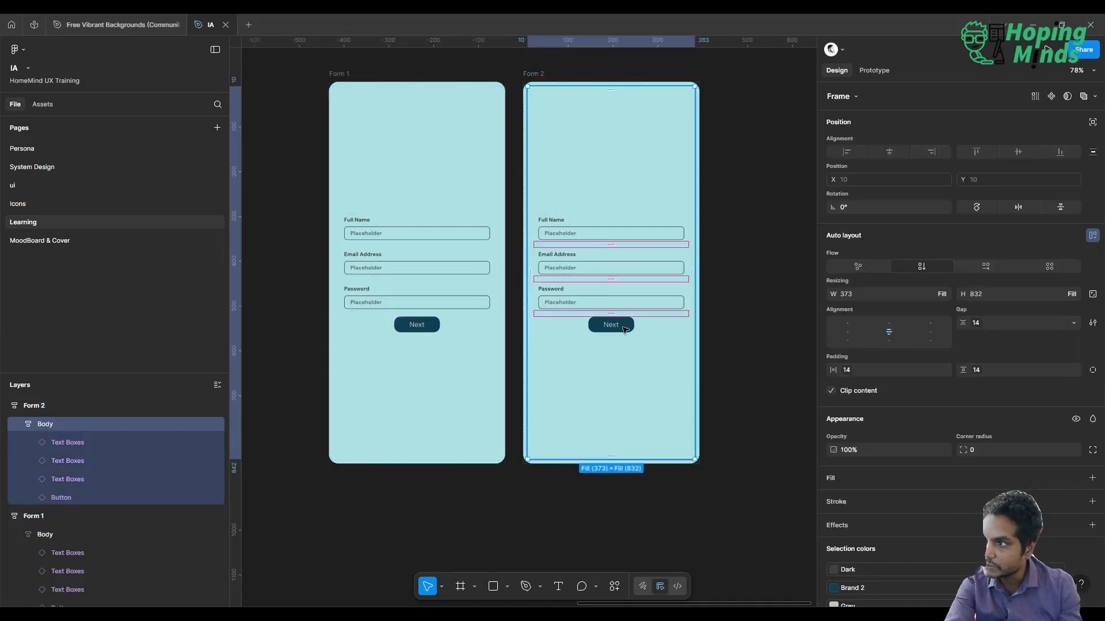
left_click(615, 329)
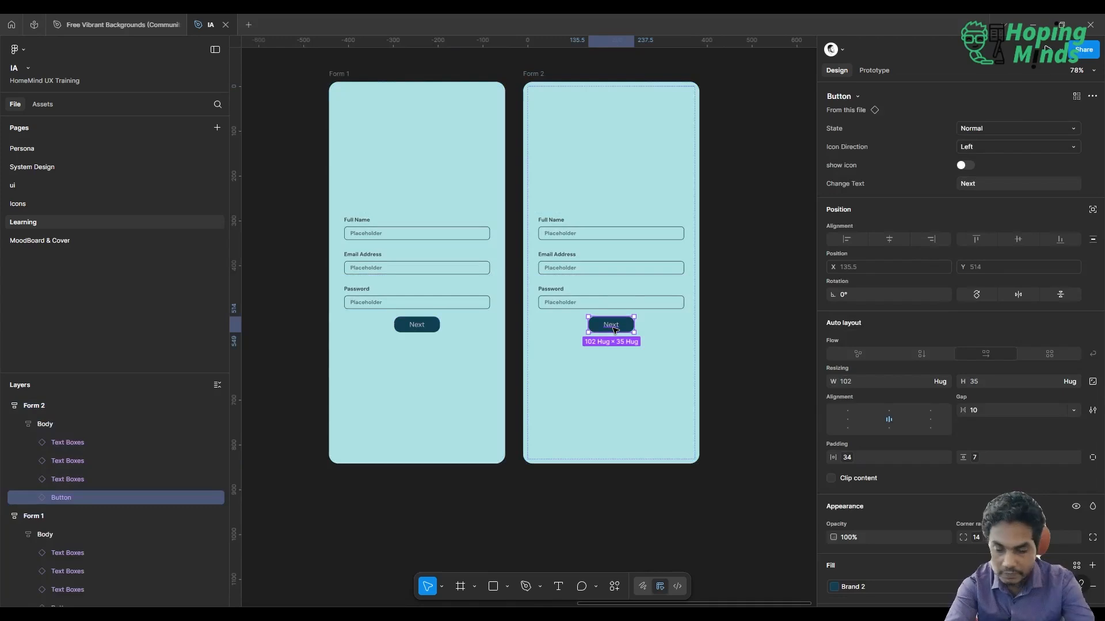
key("ctrl+d")
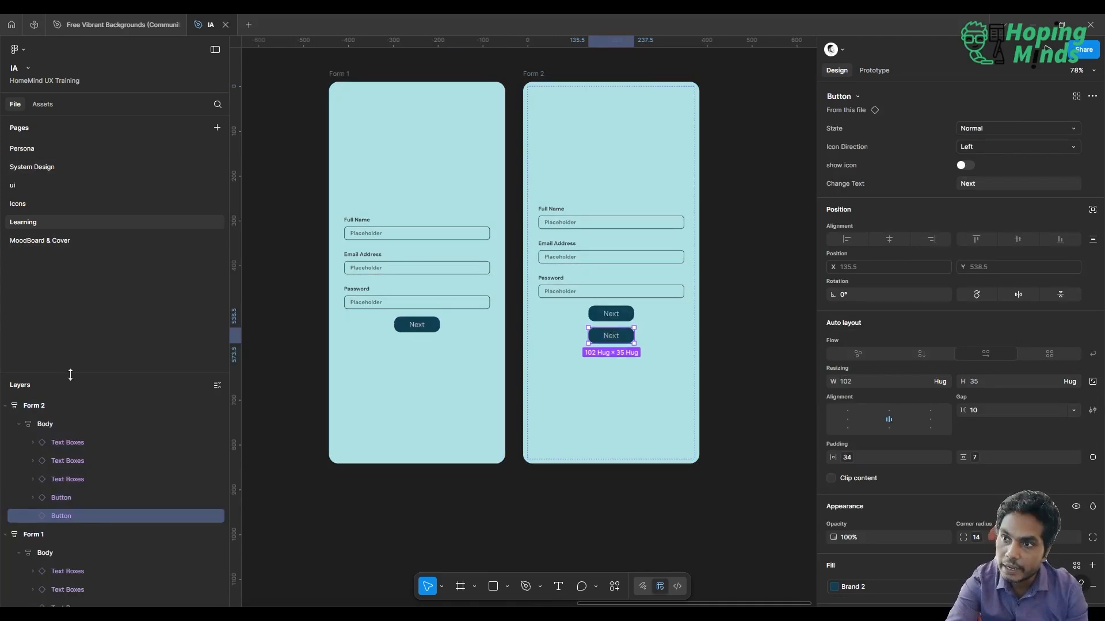
Wrap Form 2's two Next buttons in an auto-layout frame named "buttons" and set its flow to horizontal
left_click(66, 501, "shift")
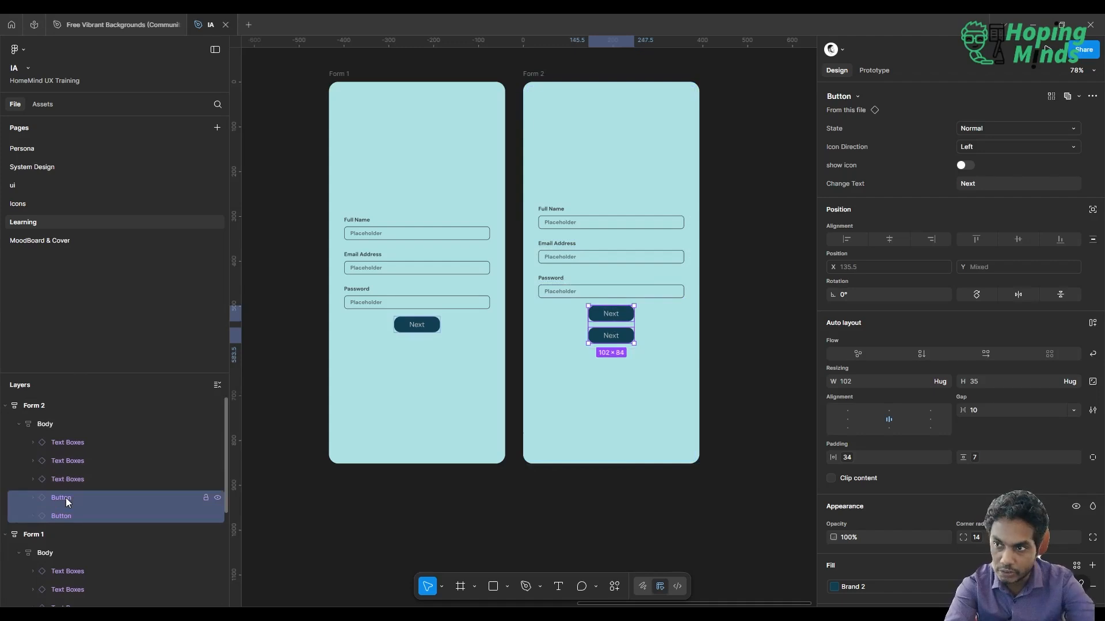
key("shift+a")
double_click(66, 498)
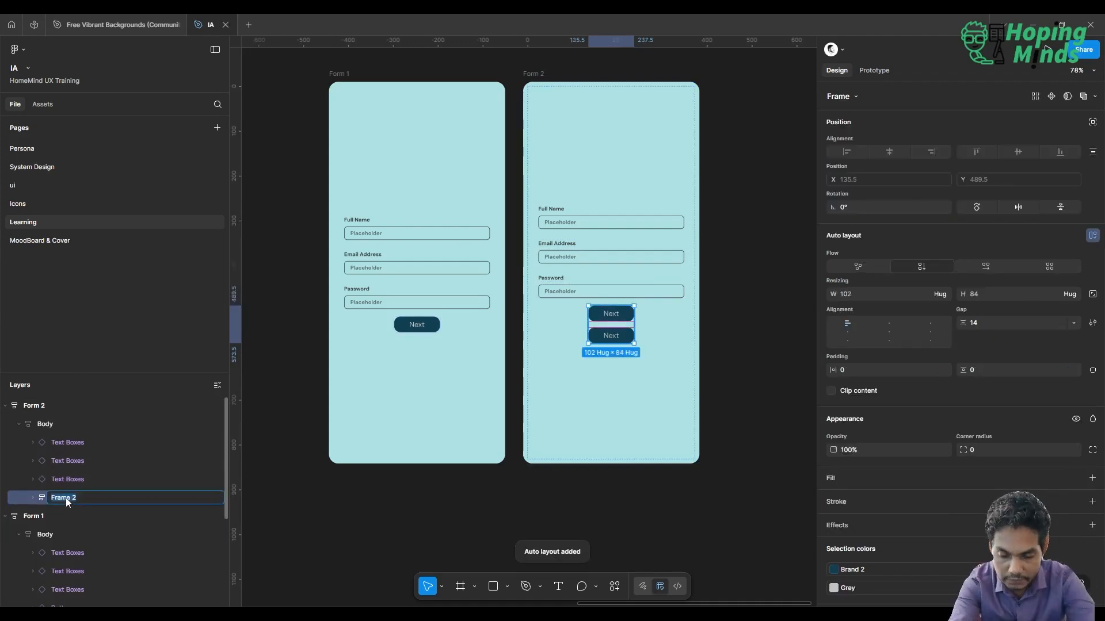
type("buttons")
key("Return")
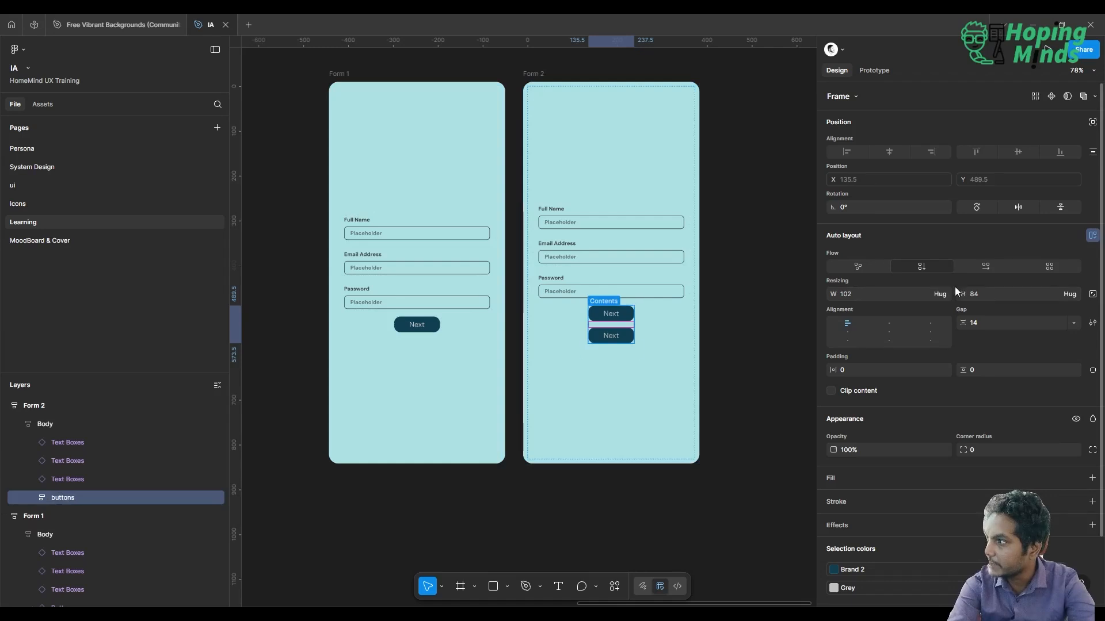
left_click(989, 264)
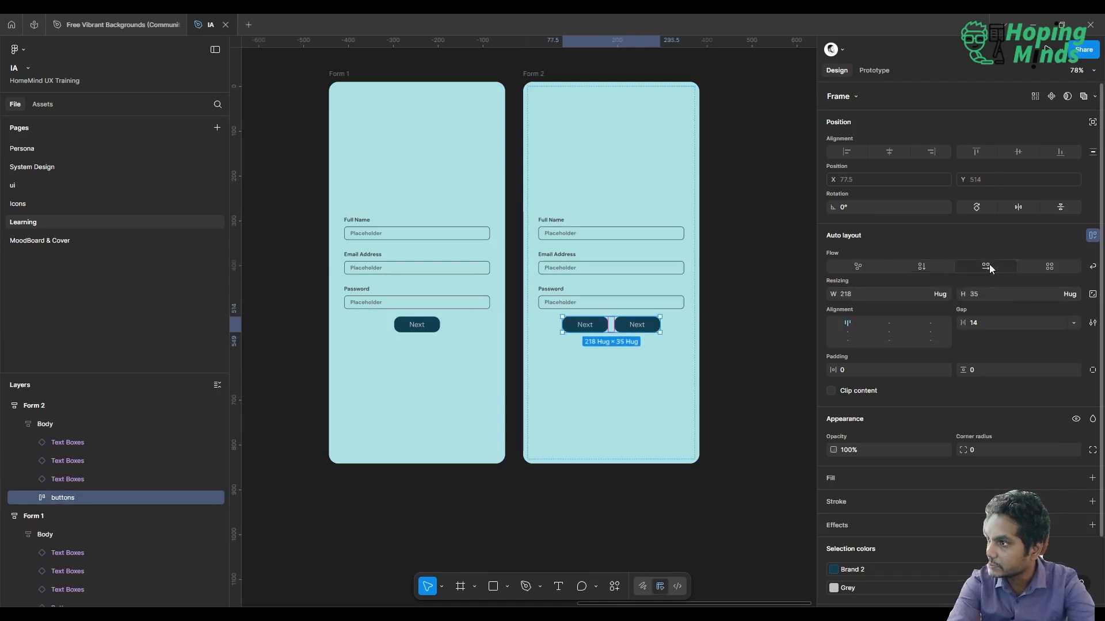
Change the text of the first button in Form 2's buttons frame to "Previous"
scroll(588, 313, "up", 3)
scroll(589, 314, "up", 2)
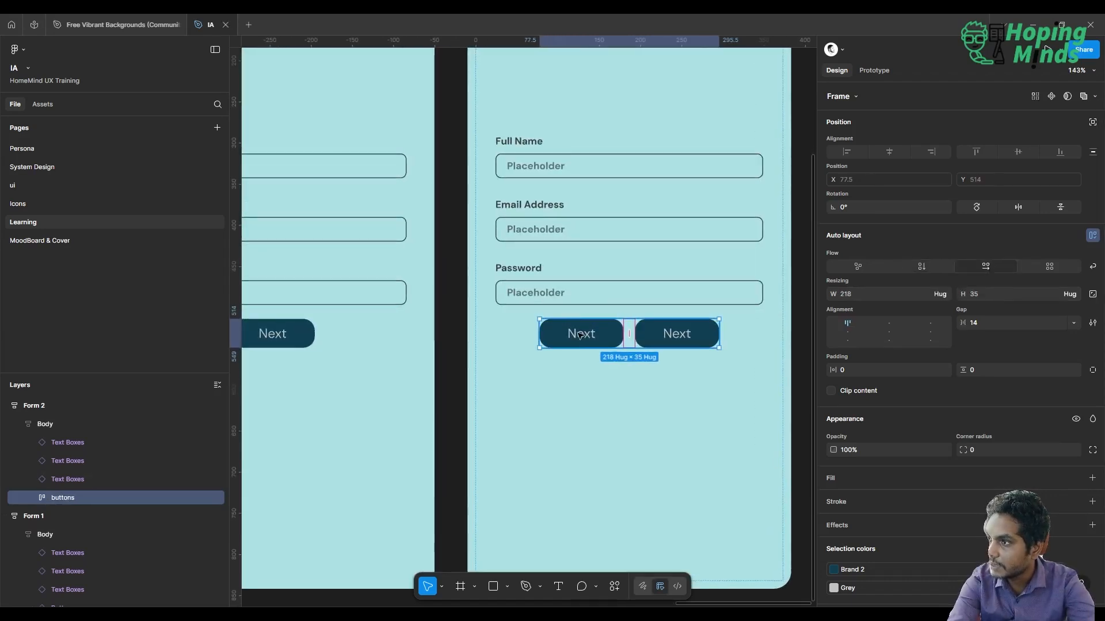
left_click(580, 335)
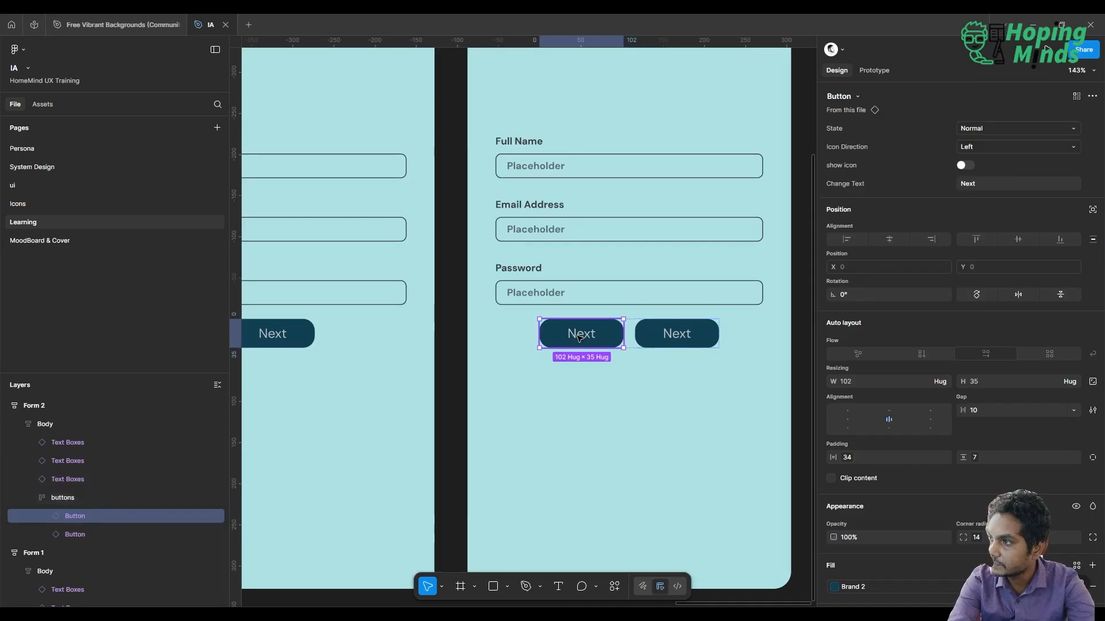
left_click(986, 183)
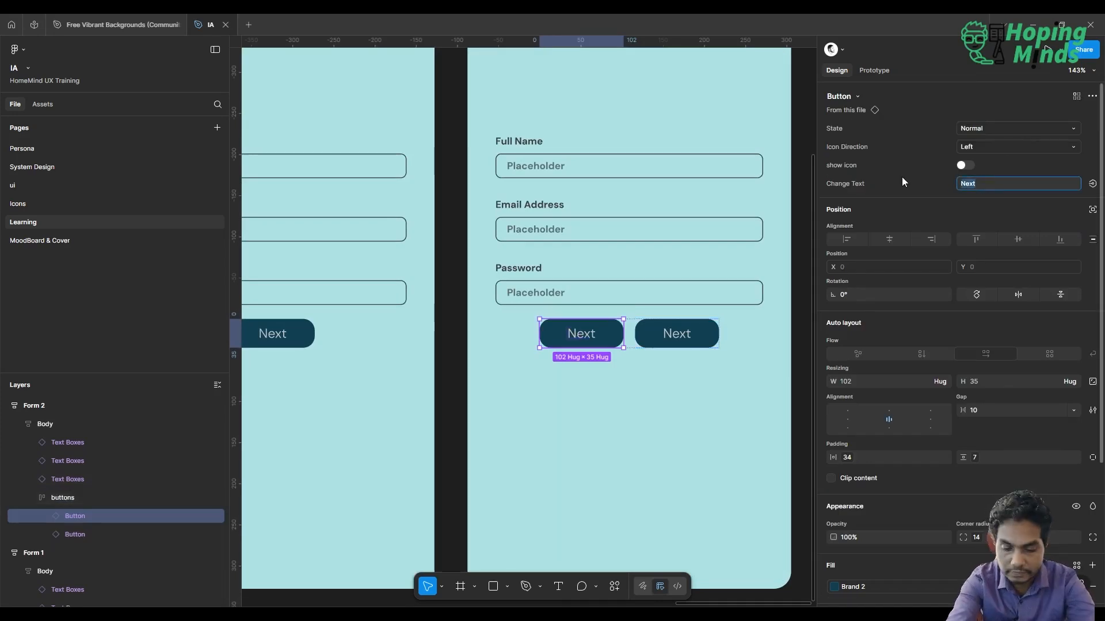
type("PRevious")
key("Return")
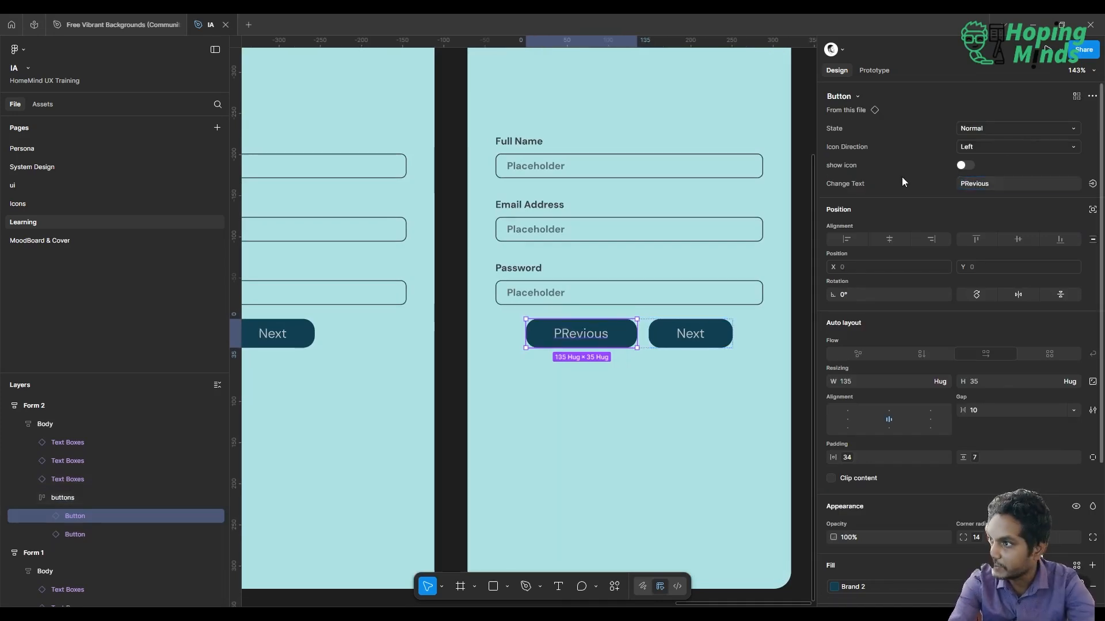
left_click(983, 184)
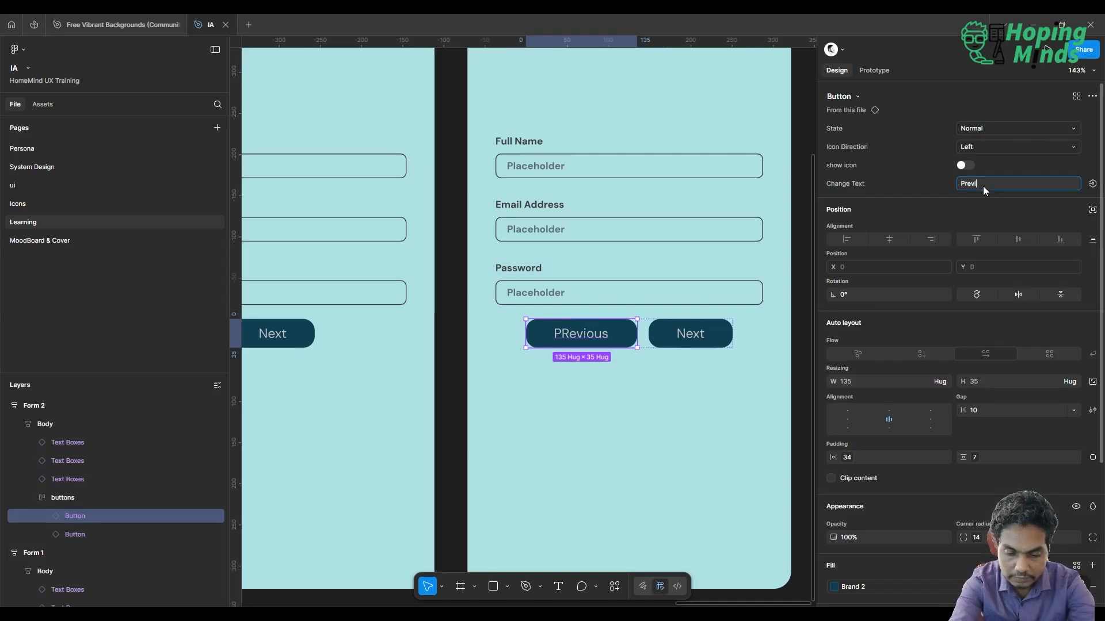
key("Return")
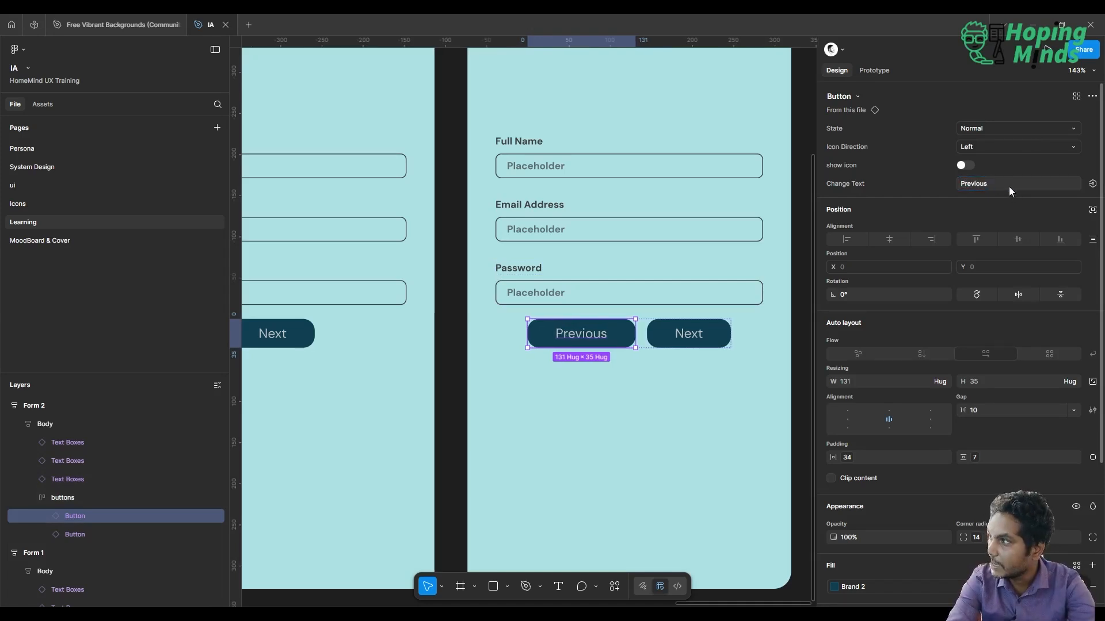
left_click(74, 534)
left_click(970, 189)
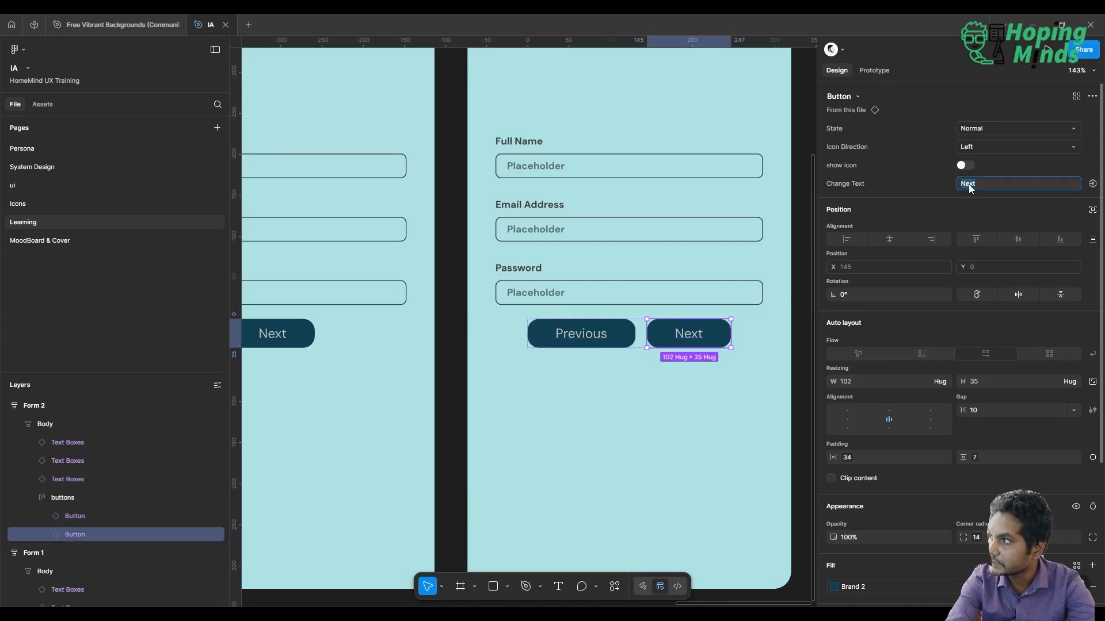
scroll(711, 265, "down", 5)
scroll(711, 265, "right", 1)
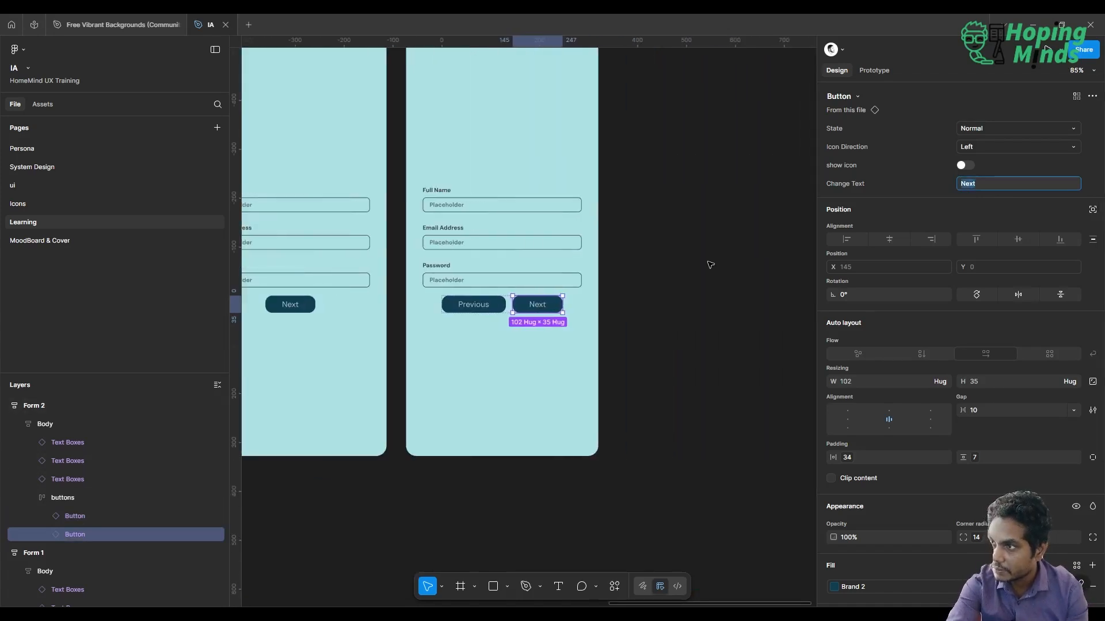
left_click(710, 265)
scroll(711, 264, "up", 2)
scroll(710, 264, "left", 1)
scroll(710, 265, "down", 2)
scroll(711, 265, "up", 1)
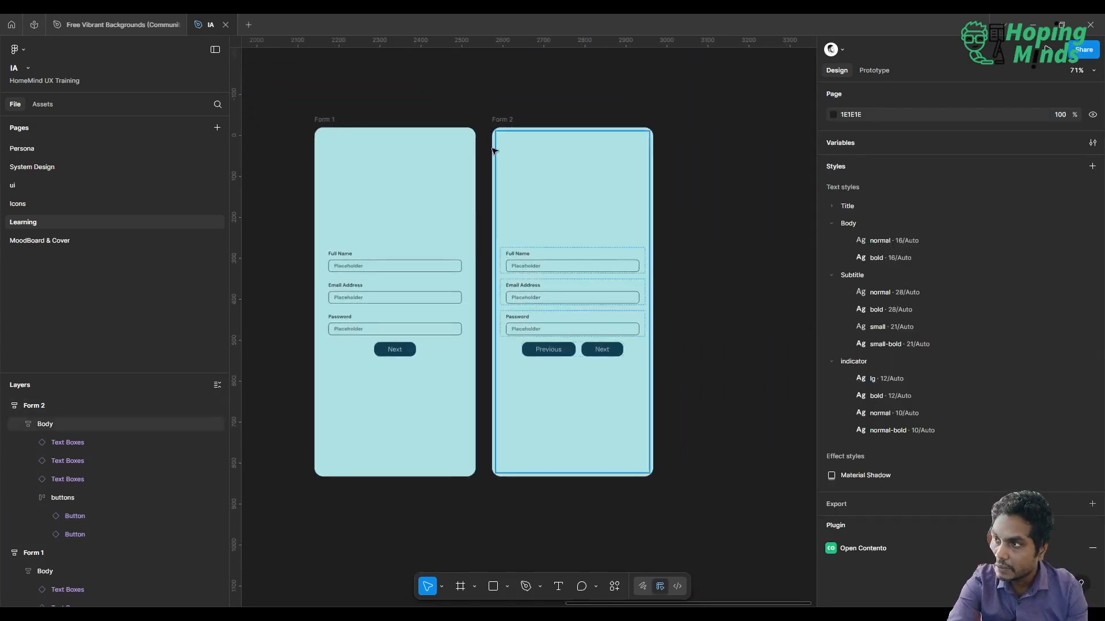
left_click(495, 126)
scroll(523, 234, "up", 1)
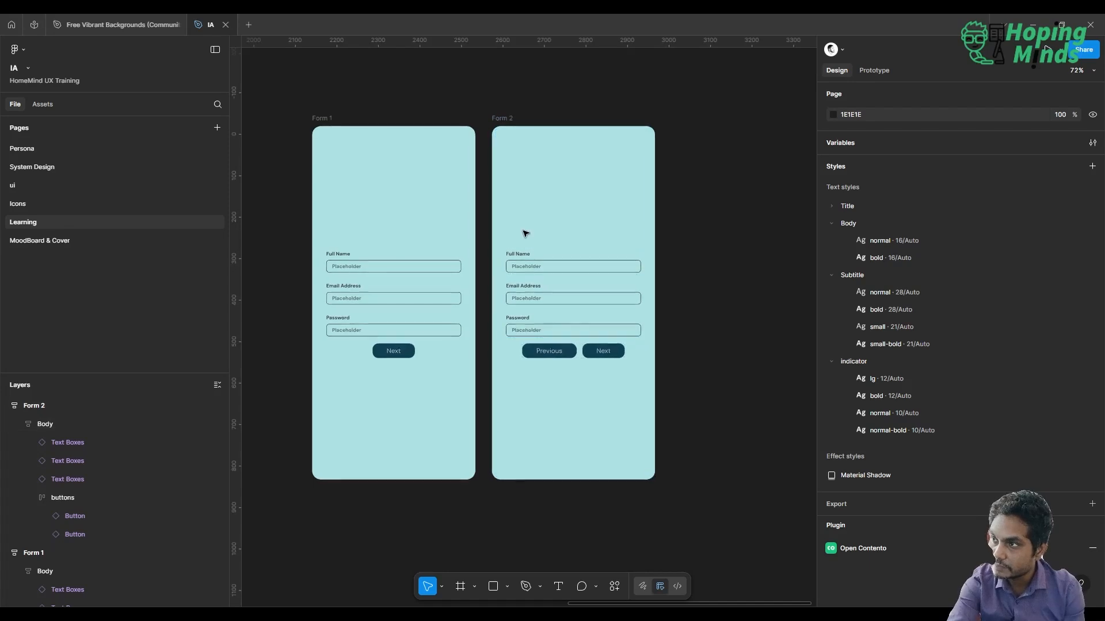
Set the label text of Form 2's first text box to "Form 1"
left_click(541, 269)
left_click(541, 268)
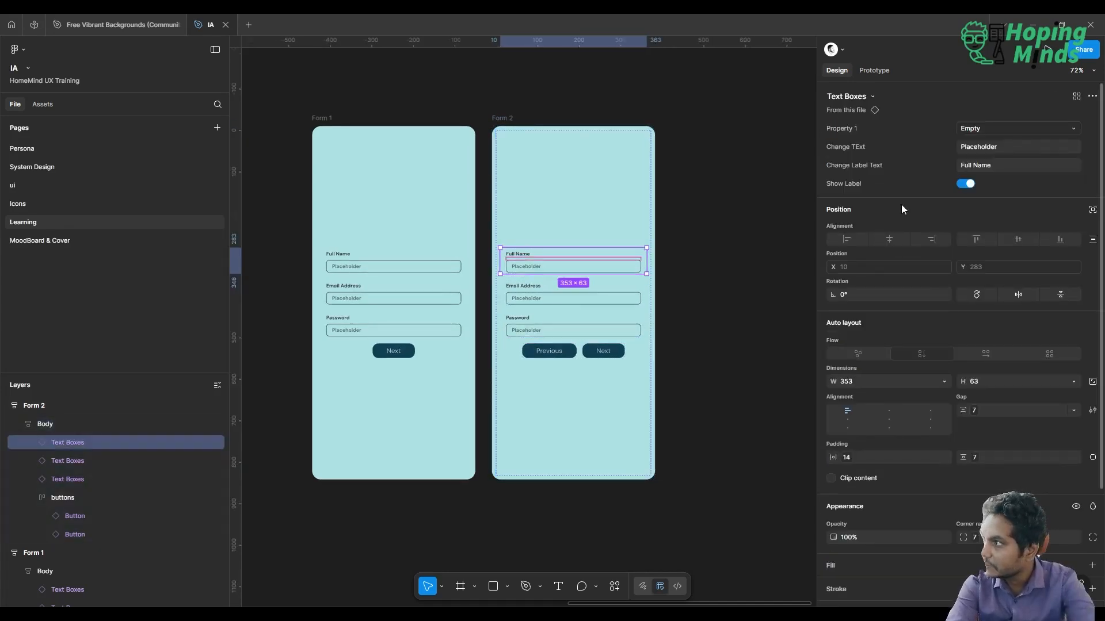
left_click(992, 165)
type("Form 1")
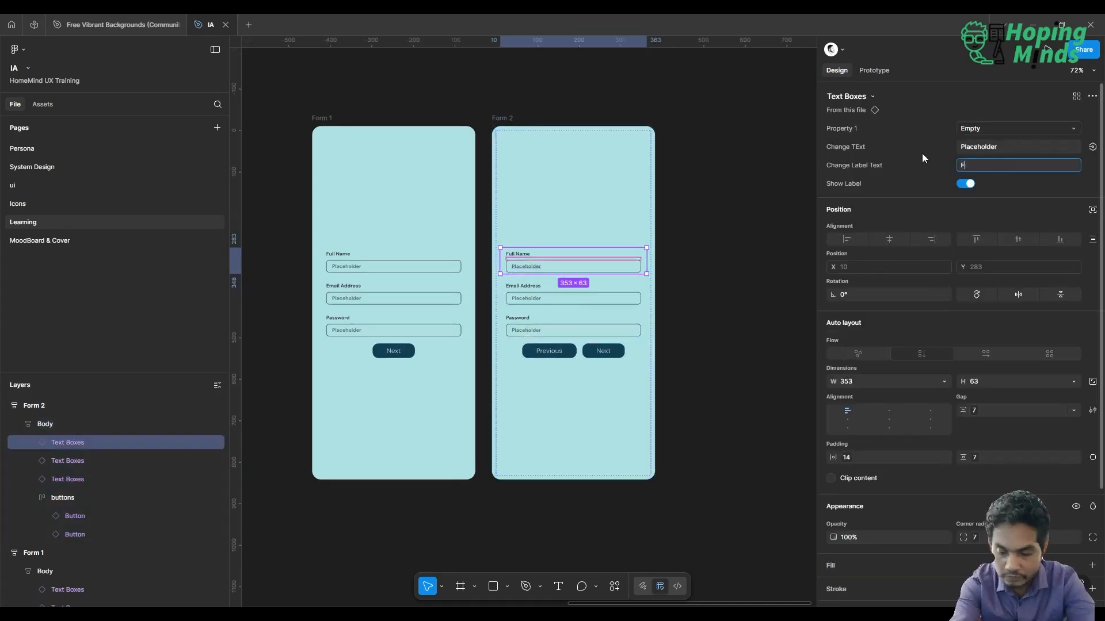
key("Return")
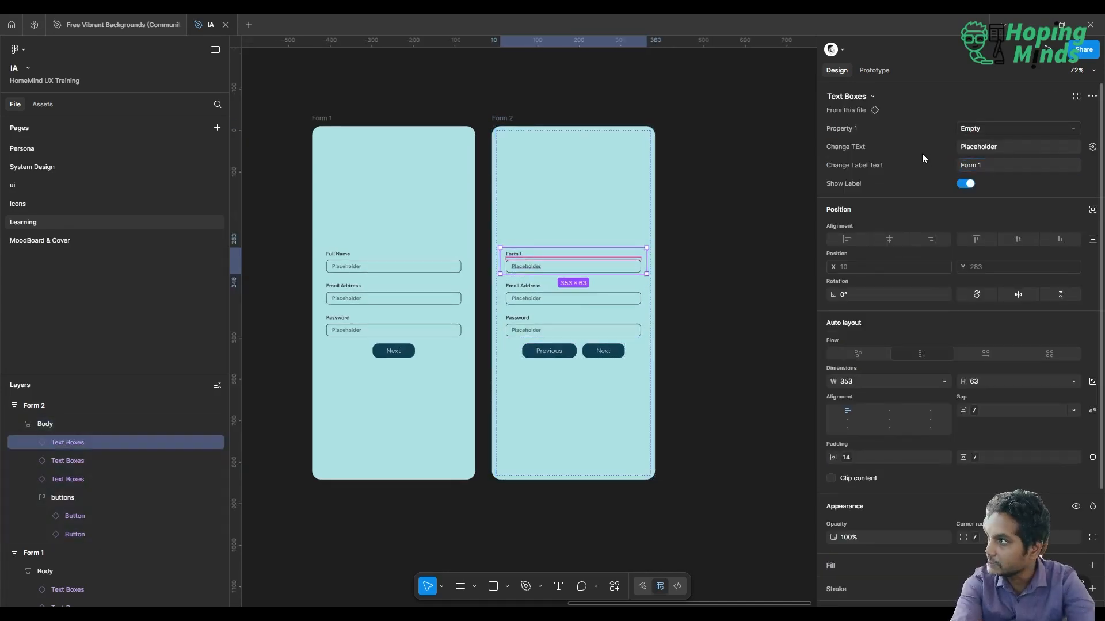
Set the label text of Form 2's second text box to "Form 2"
left_click(554, 291)
left_click(1001, 165)
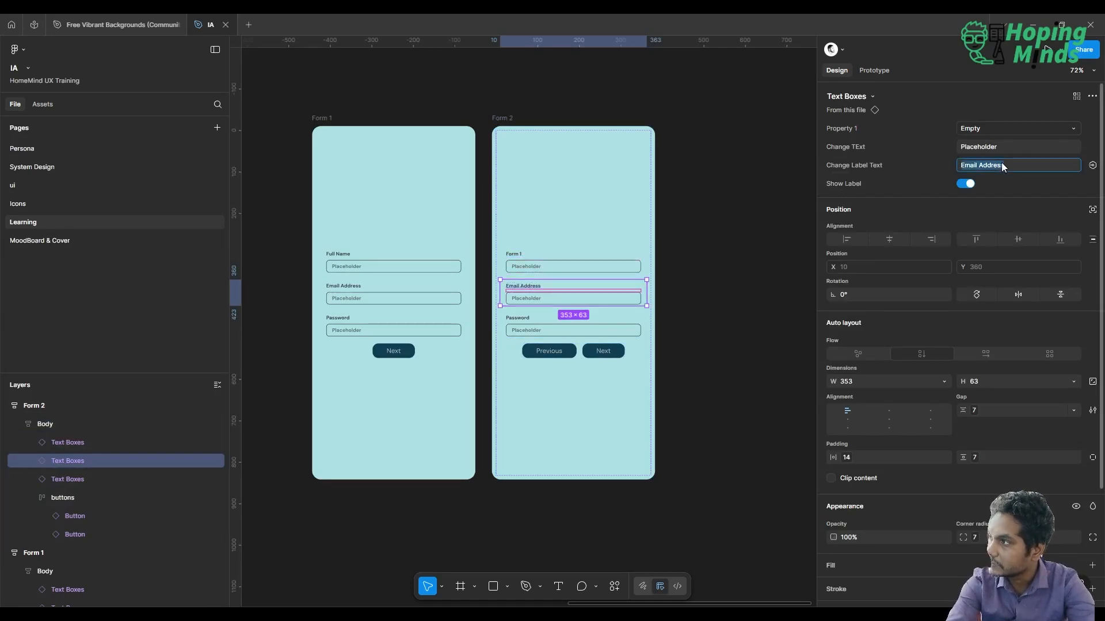
type("Form 2")
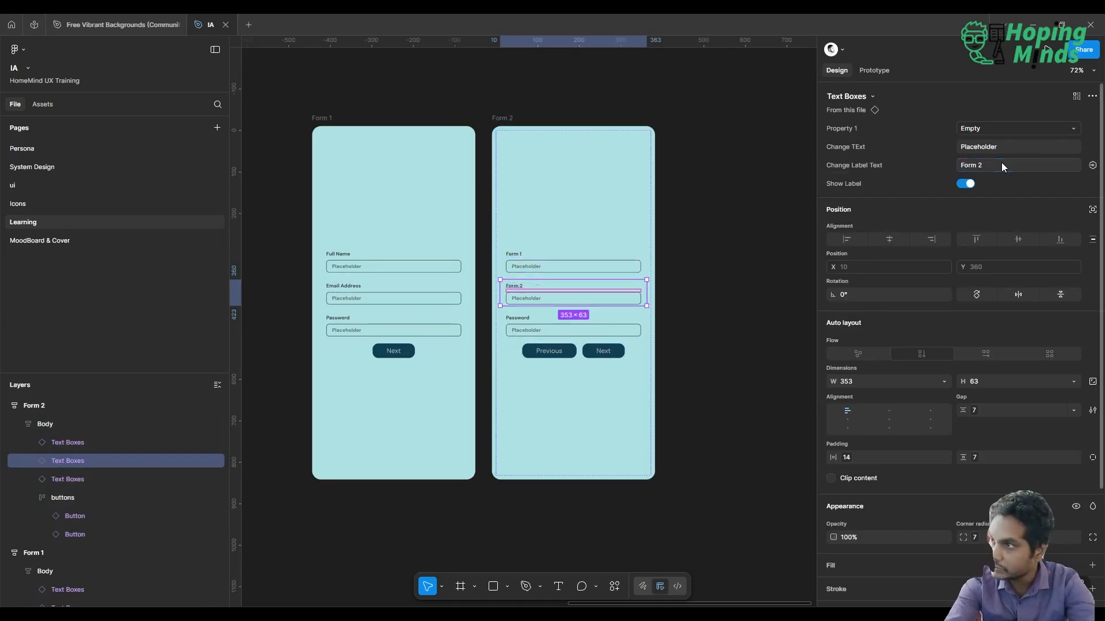
key("Return")
Set the label text of Form 2's third text box, above the buttons, to "Form 3"
left_click(563, 329)
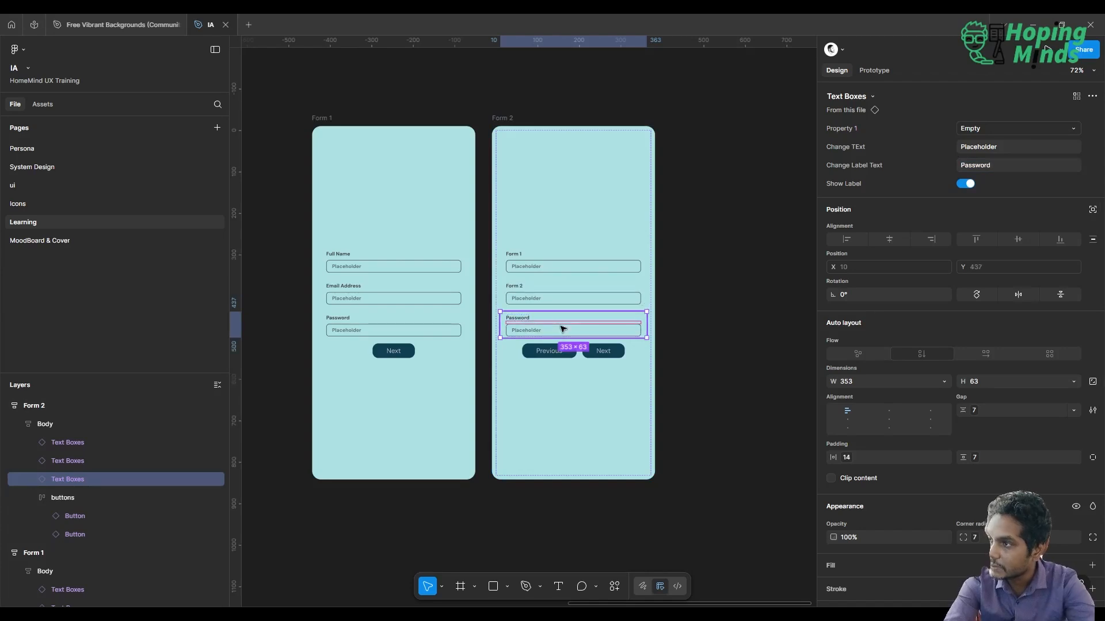
left_click(1006, 167)
type("F")
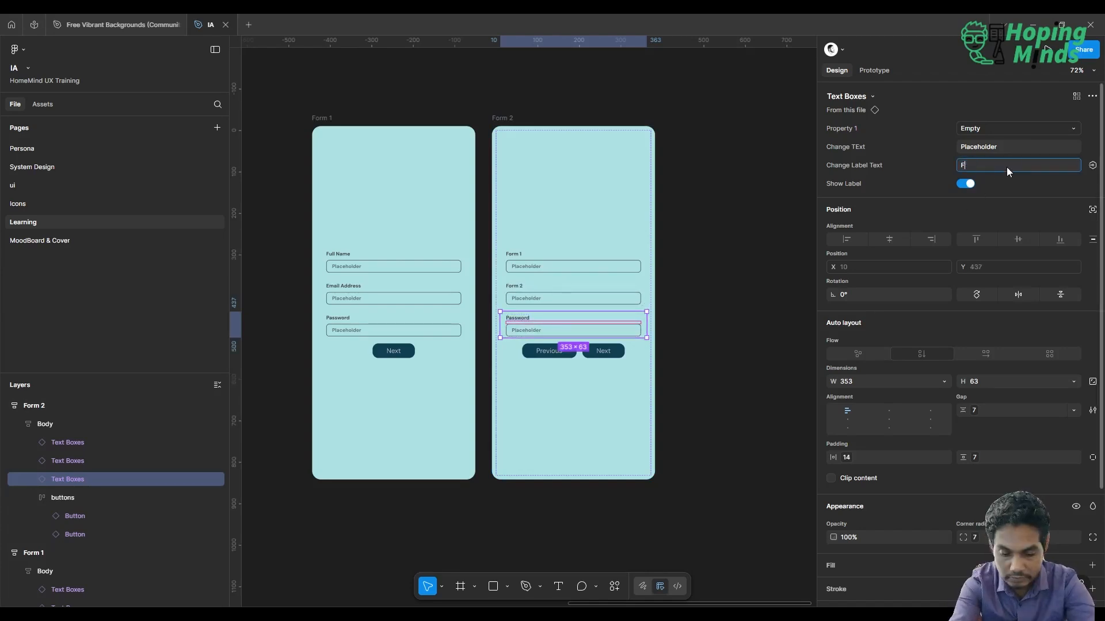
type("orm 3")
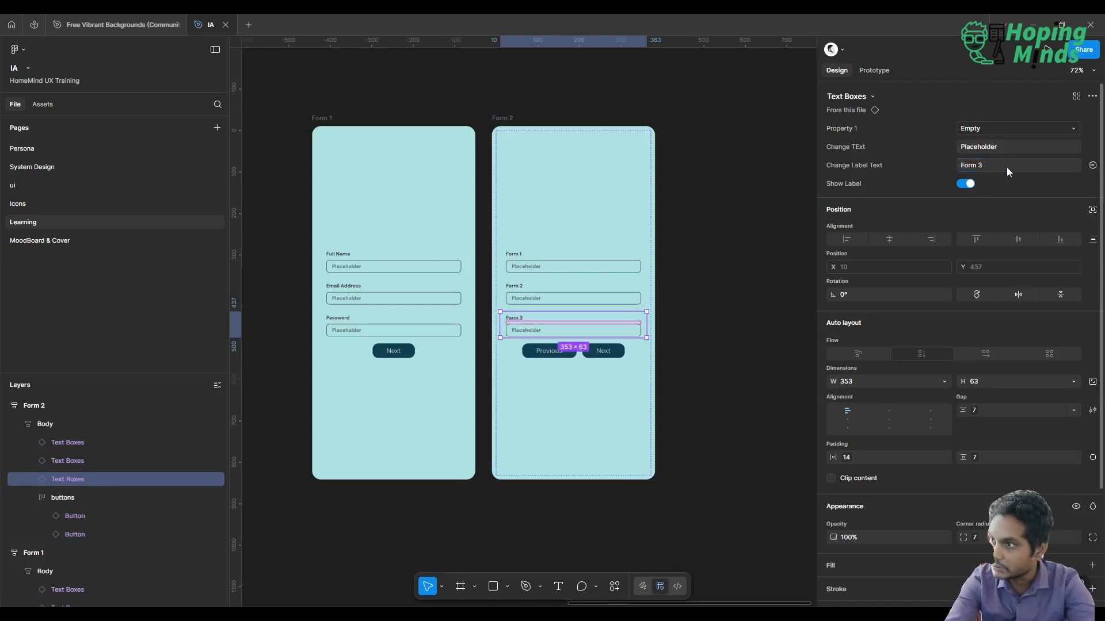
key("Return")
left_click(732, 183)
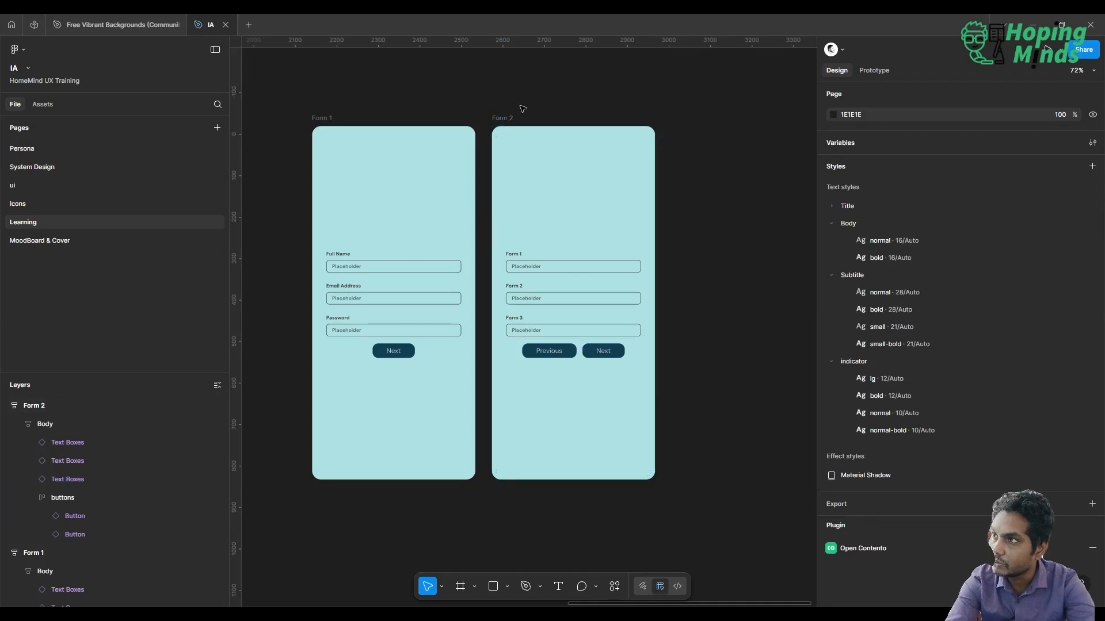
Duplicate the whole Form 2 frame and set the label of the copy's first text box to "Form 4"
left_click(503, 119)
key("ctrl+d")
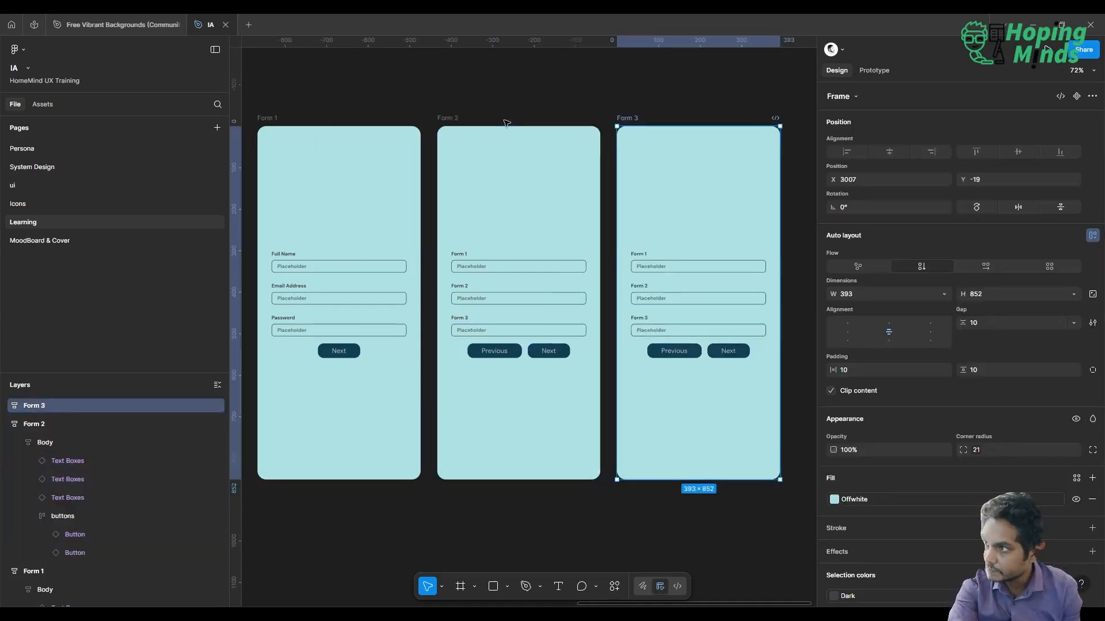
left_click(683, 275)
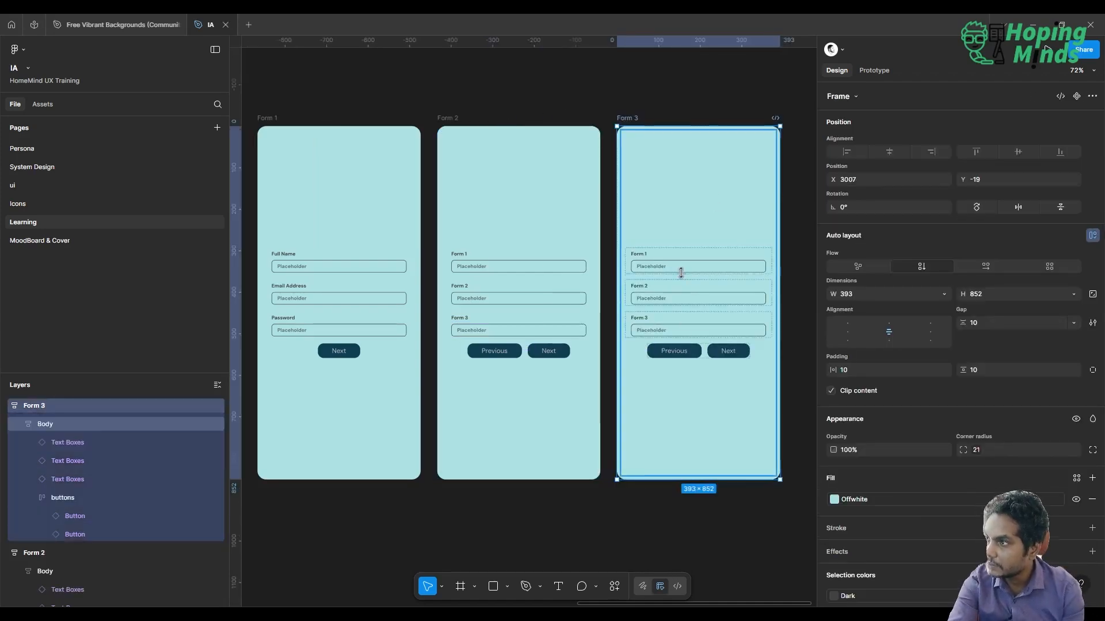
double_click(683, 270)
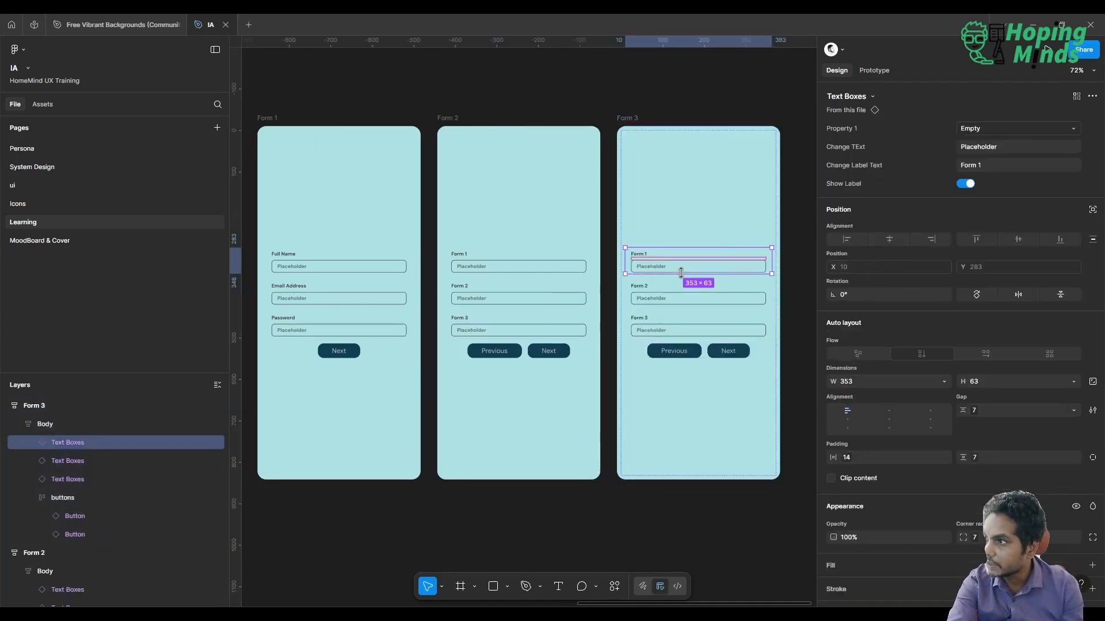
left_click(982, 165)
type("Form 4")
key("Return")
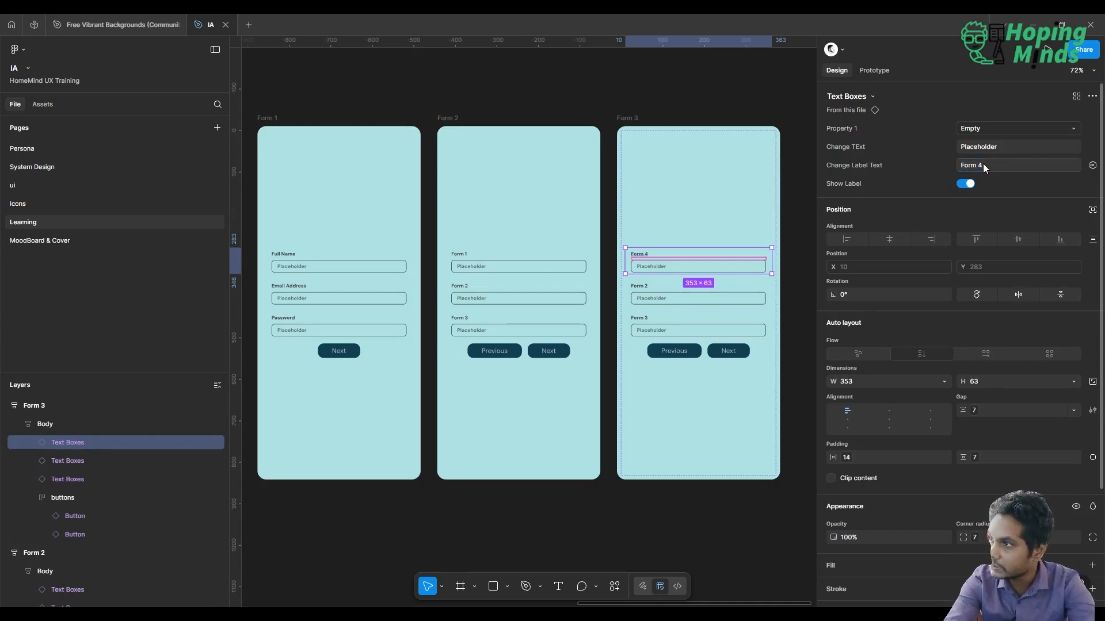
Set the label text of the second text box in the Form 3 frame to "Form 5"
left_click(723, 305)
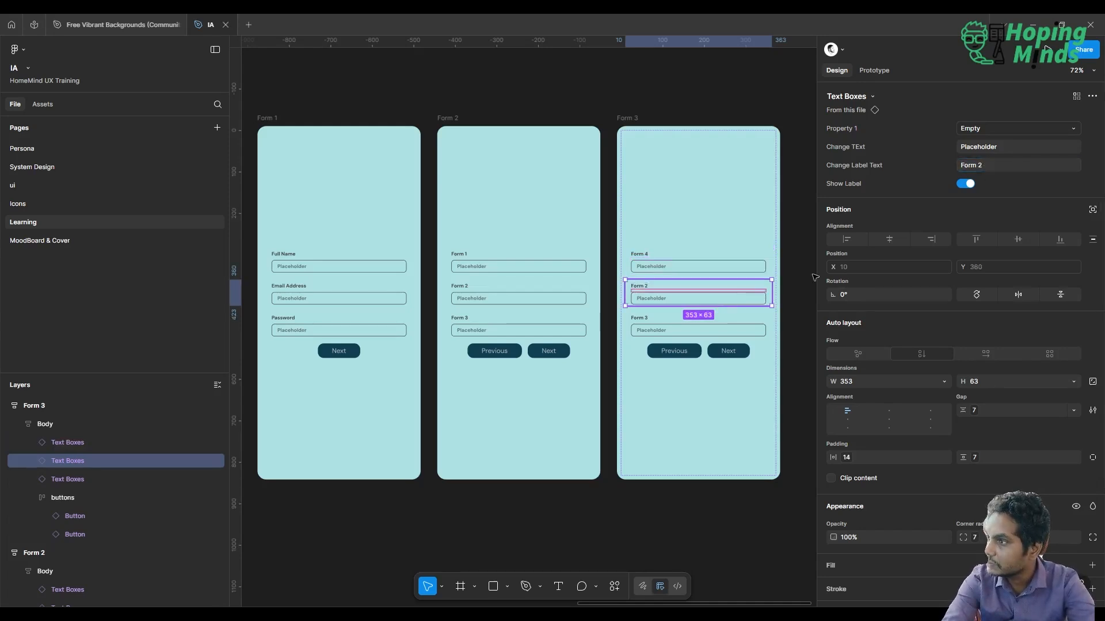
left_click(1003, 166)
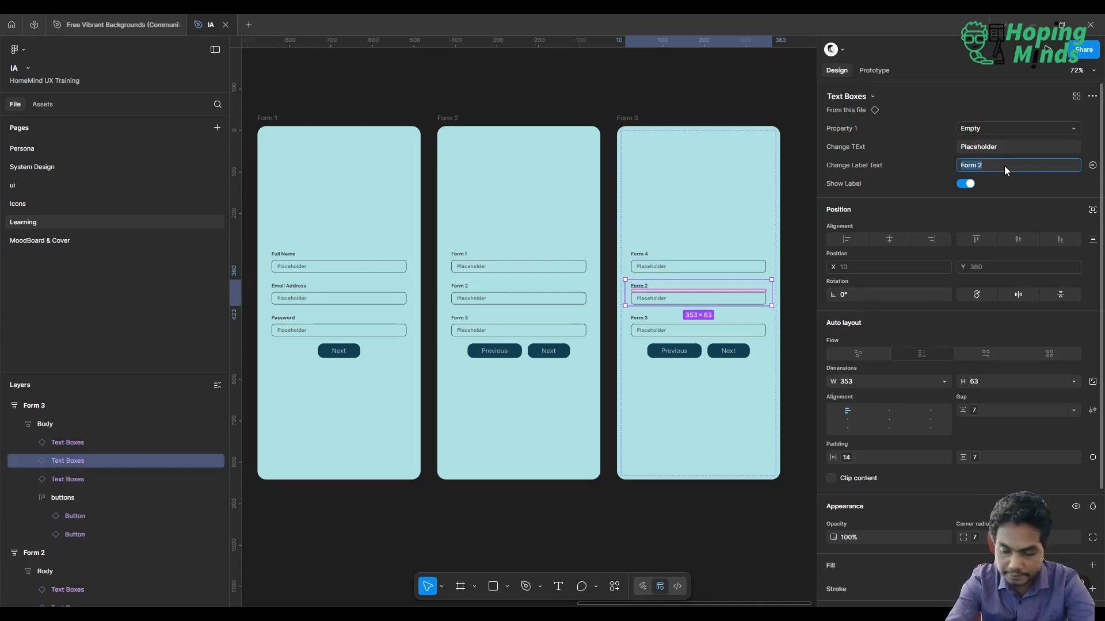
type("Form")
key("Return")
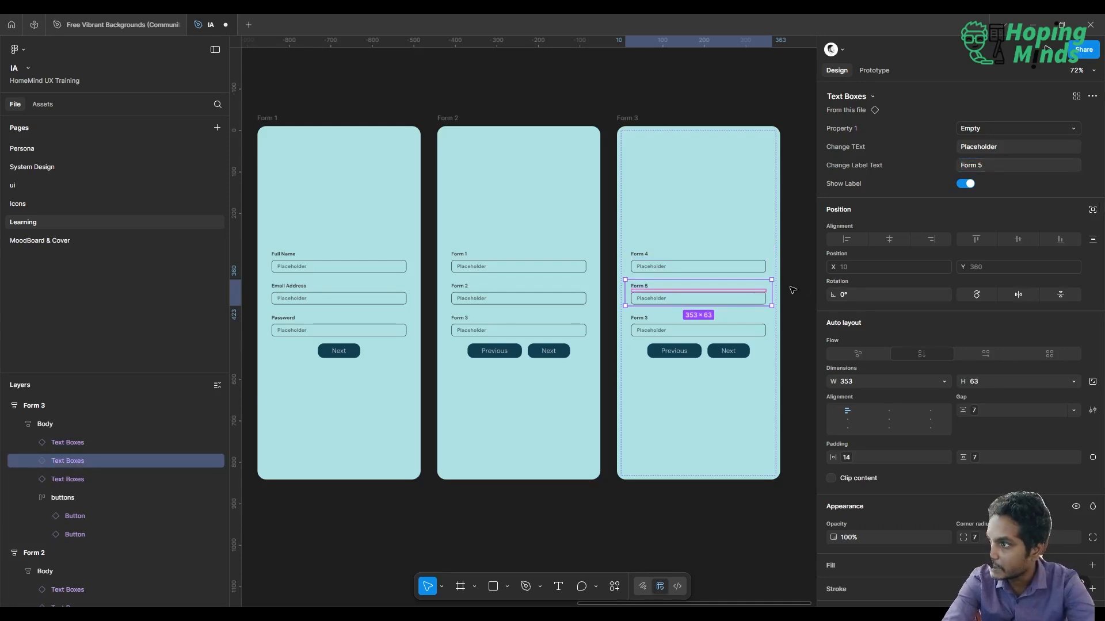
Set the label text of the third text box in the Form 3 frame to "Form 6"
left_click(749, 325)
left_click(994, 169)
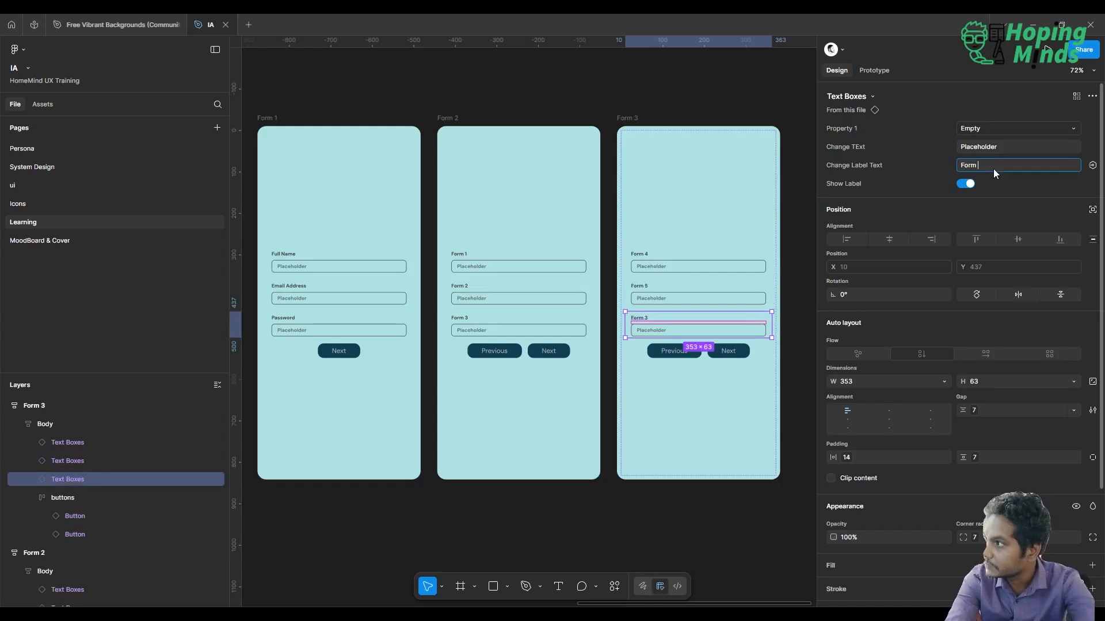
type("6")
key("Return")
Switch all three text boxes in the Form 1 frame together to the Filled variant
scroll(544, 284, "left", 3)
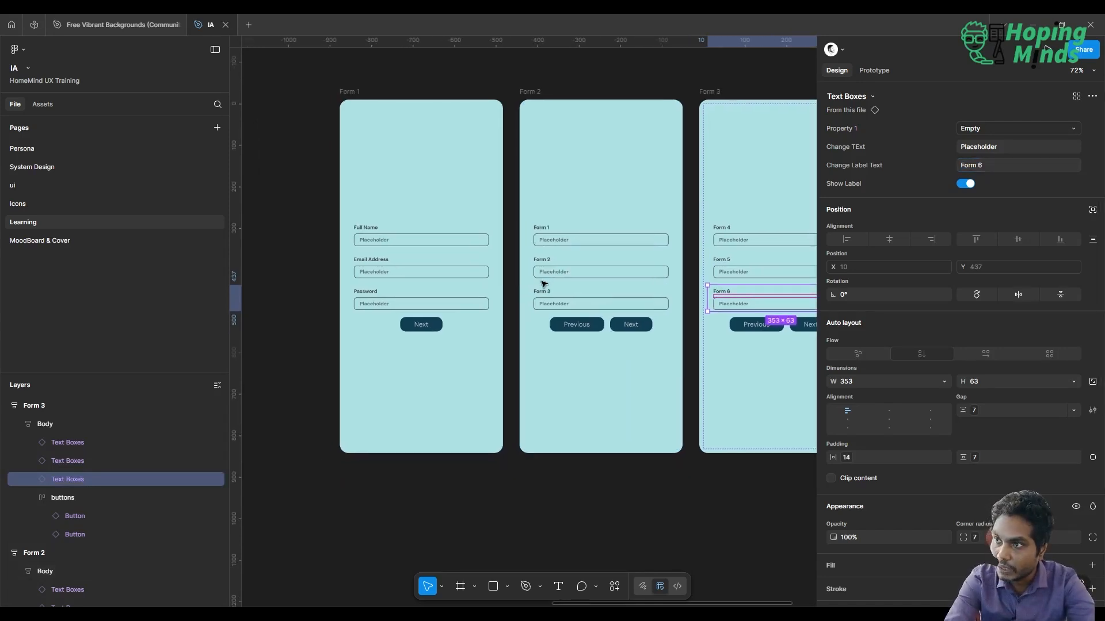
double_click(409, 240)
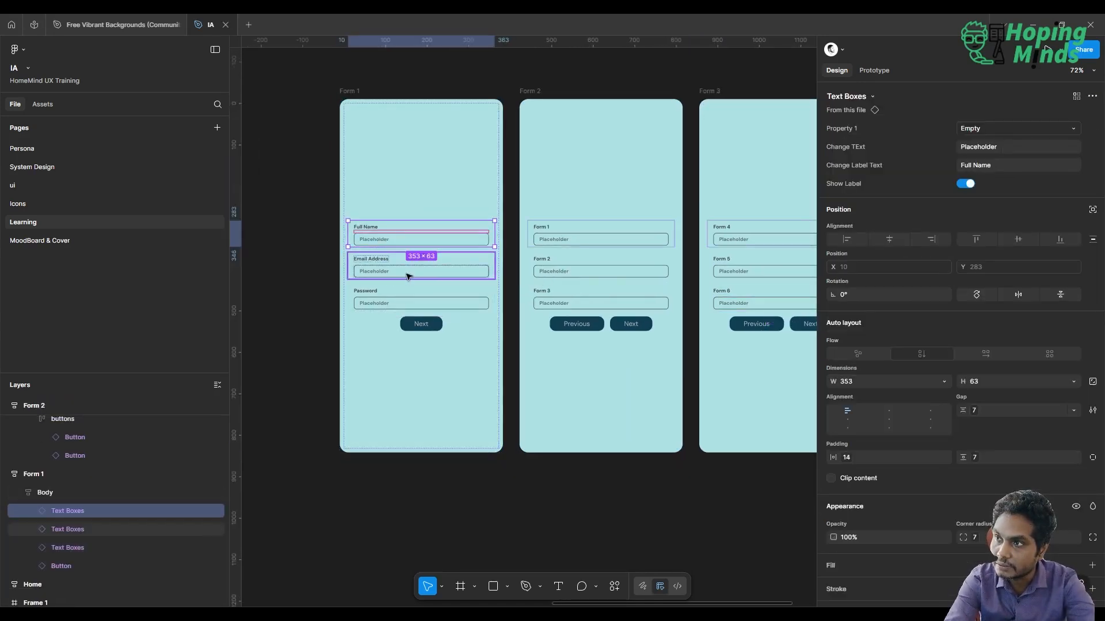
left_click(407, 276, "shift")
left_click(389, 304, "shift")
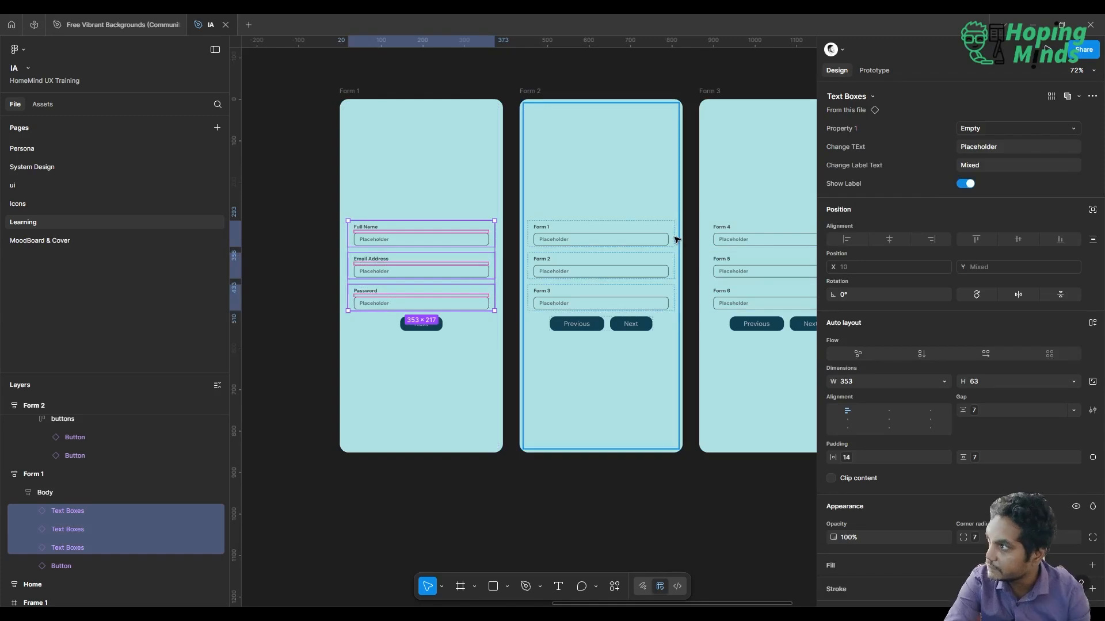
left_click(1002, 126)
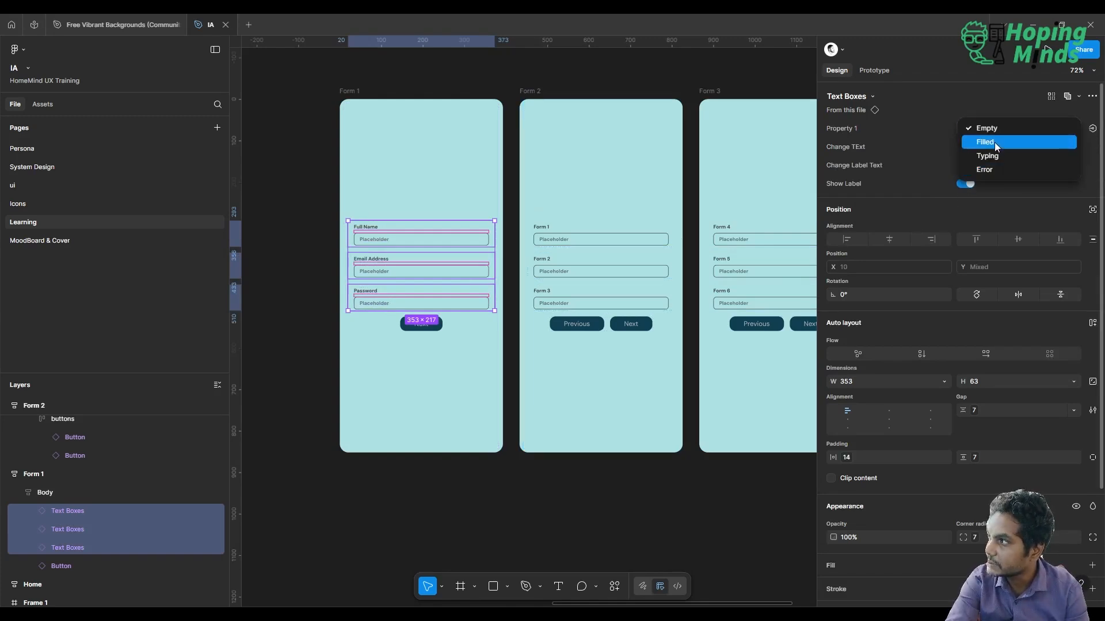
left_click(994, 144)
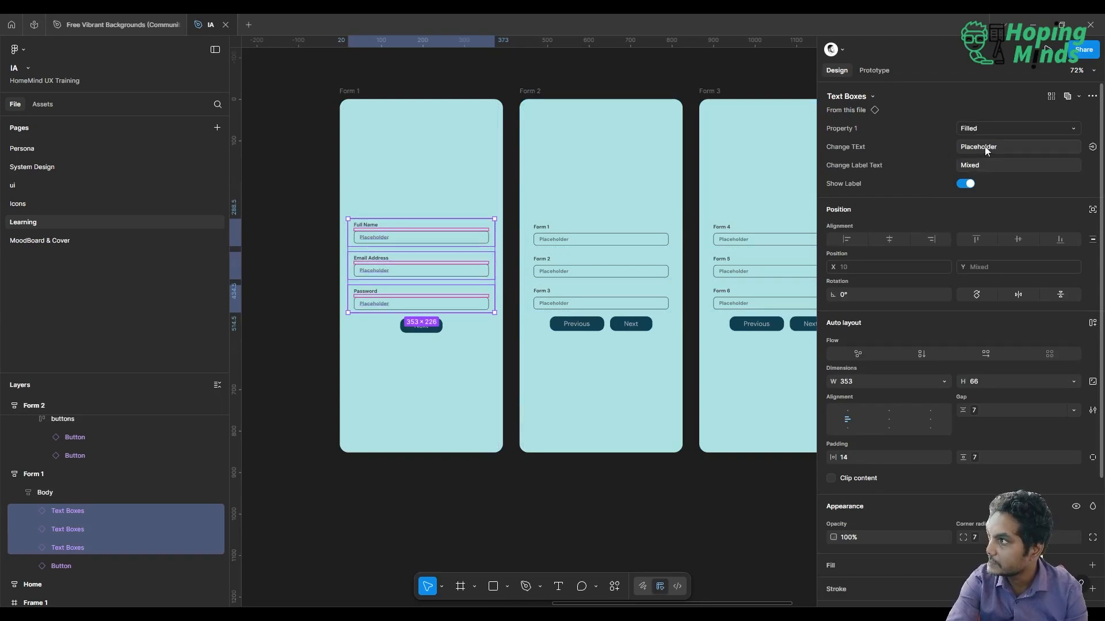
left_click(985, 146)
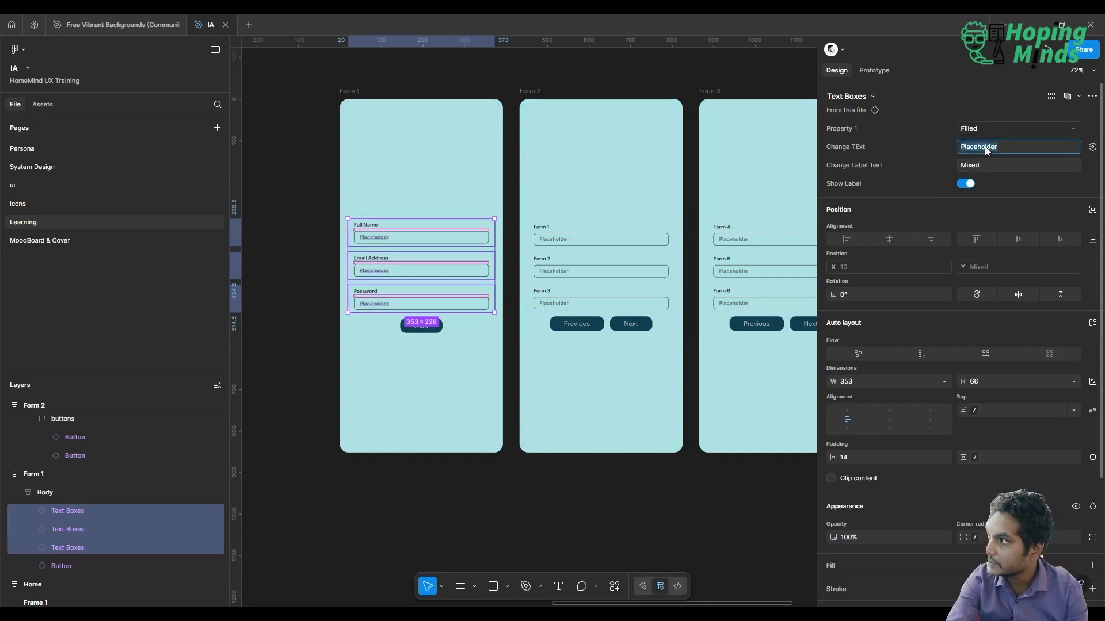
left_click(447, 497)
Replace the placeholder text in Form 1's Full Name text box with a person's full name
scroll(447, 497, "up", 5)
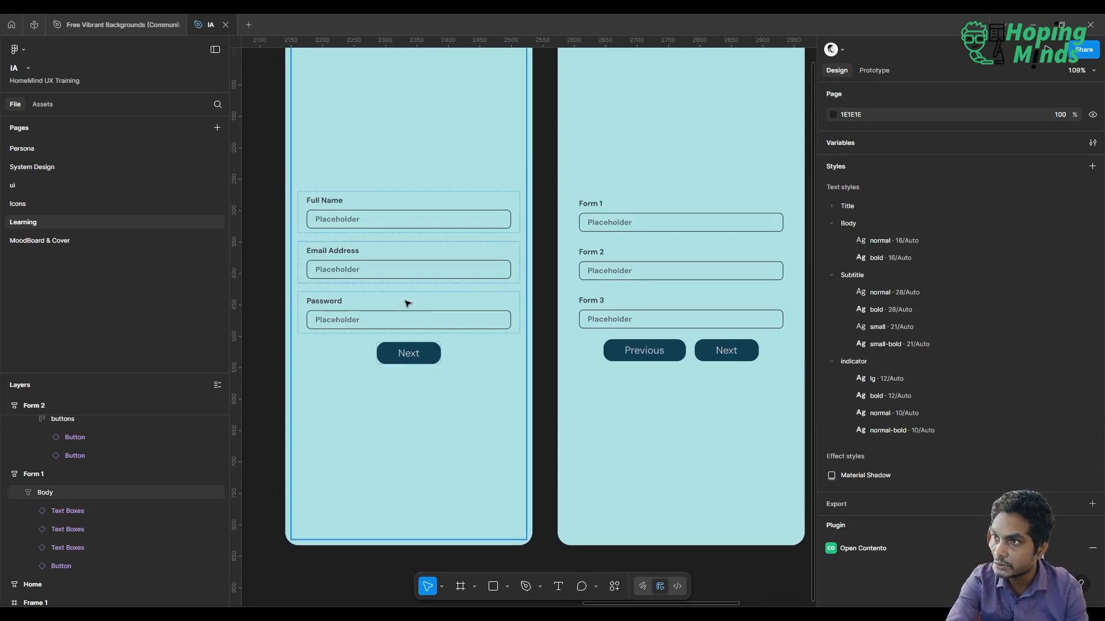
left_click(382, 224)
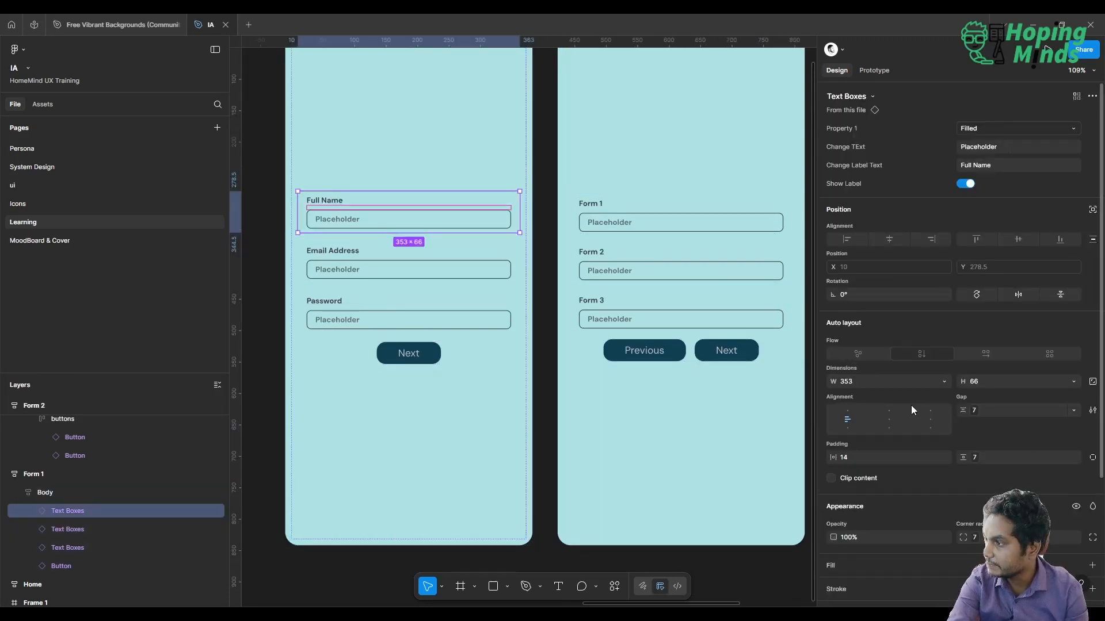
scroll(911, 405, "down", 3)
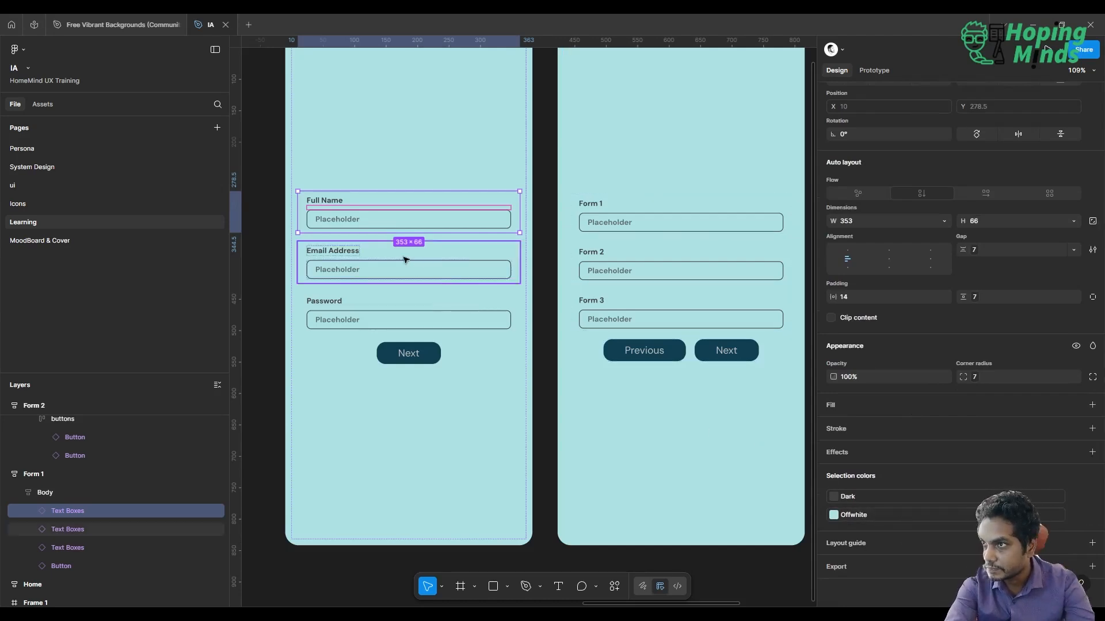
left_click(259, 489)
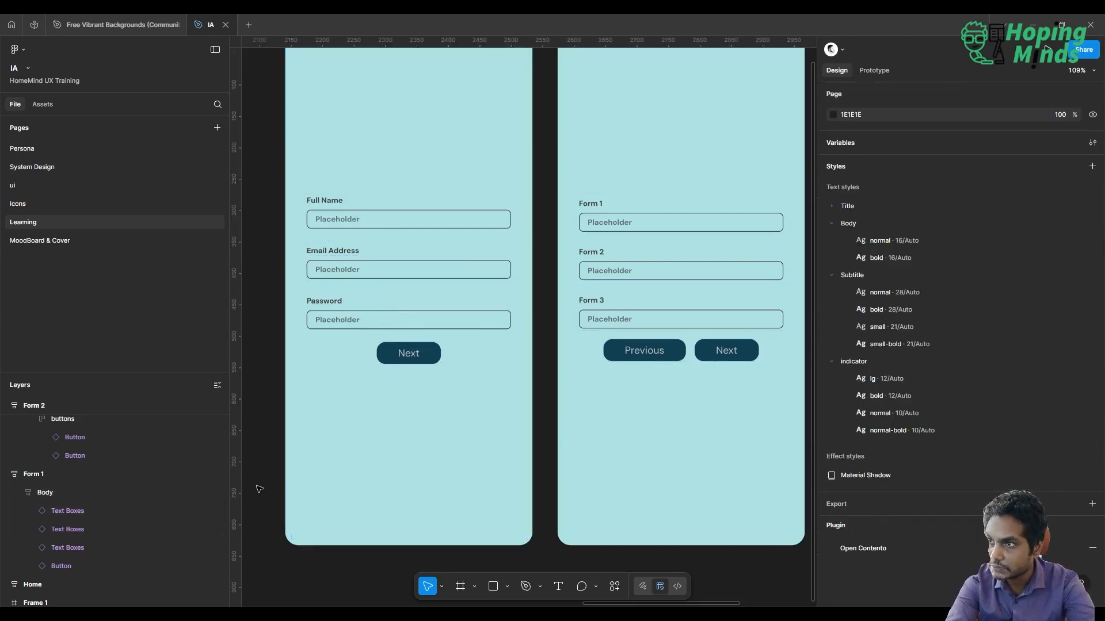
double_click(415, 214)
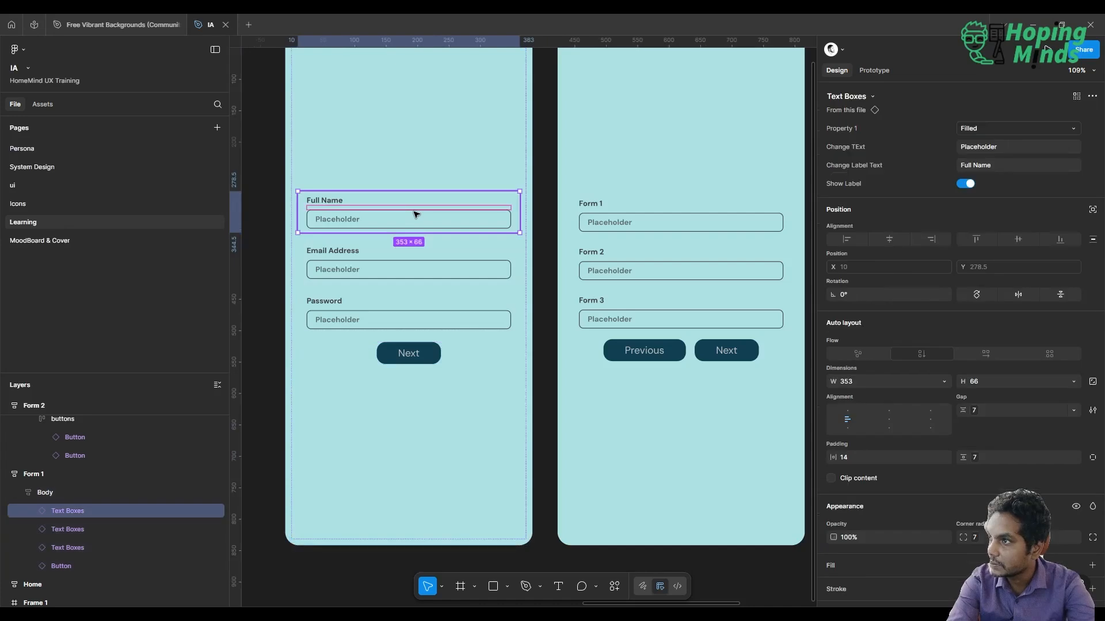
left_click(993, 164)
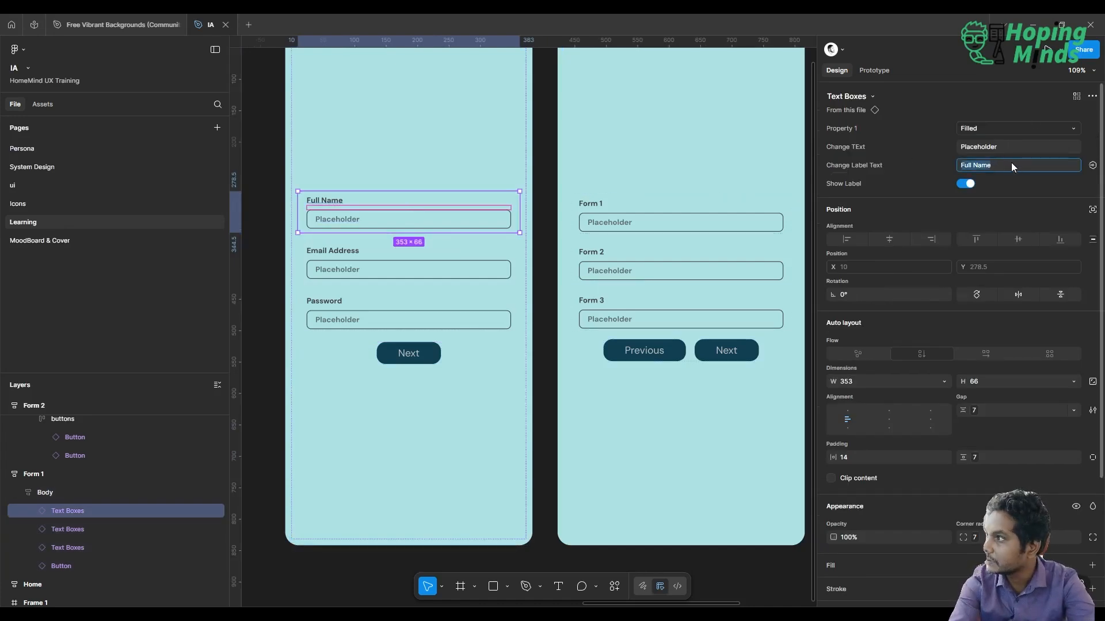
left_click(1013, 144)
type("Rnan")
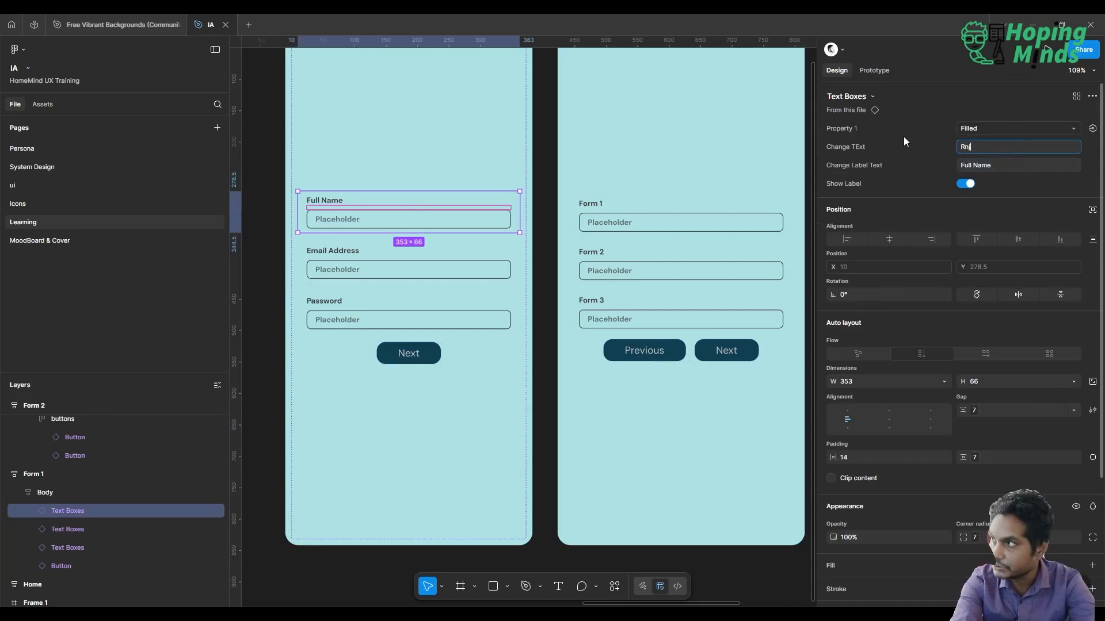
key("BackSpace")
key("BackSpace")
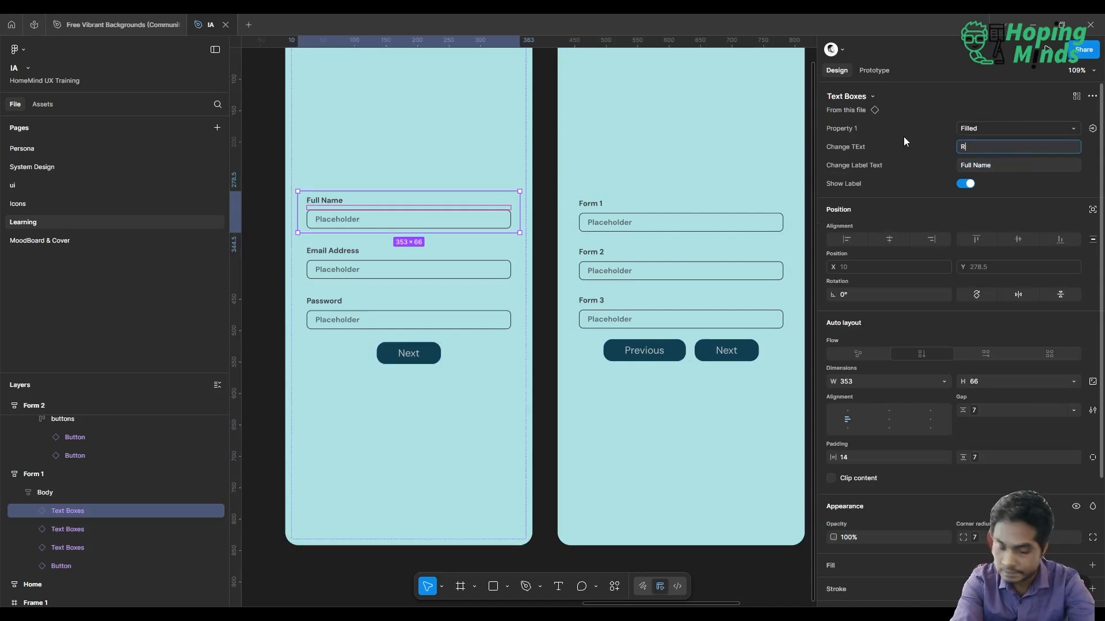
key("BackSpace")
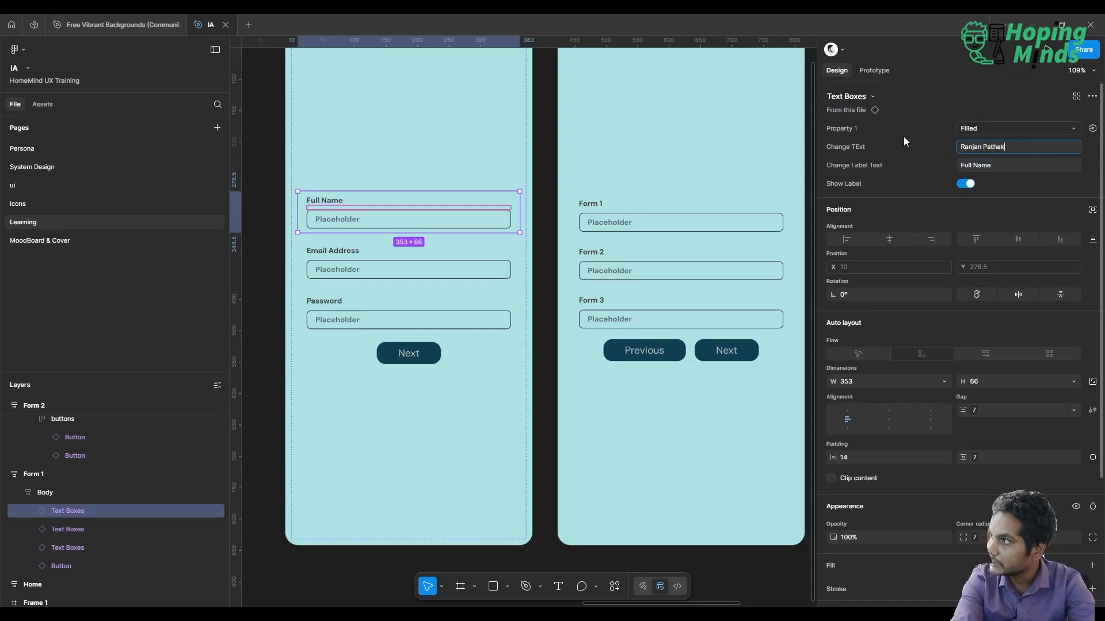
key("Return")
Enter an e-mail address as the label text of Form 1's second text box
left_click(396, 267)
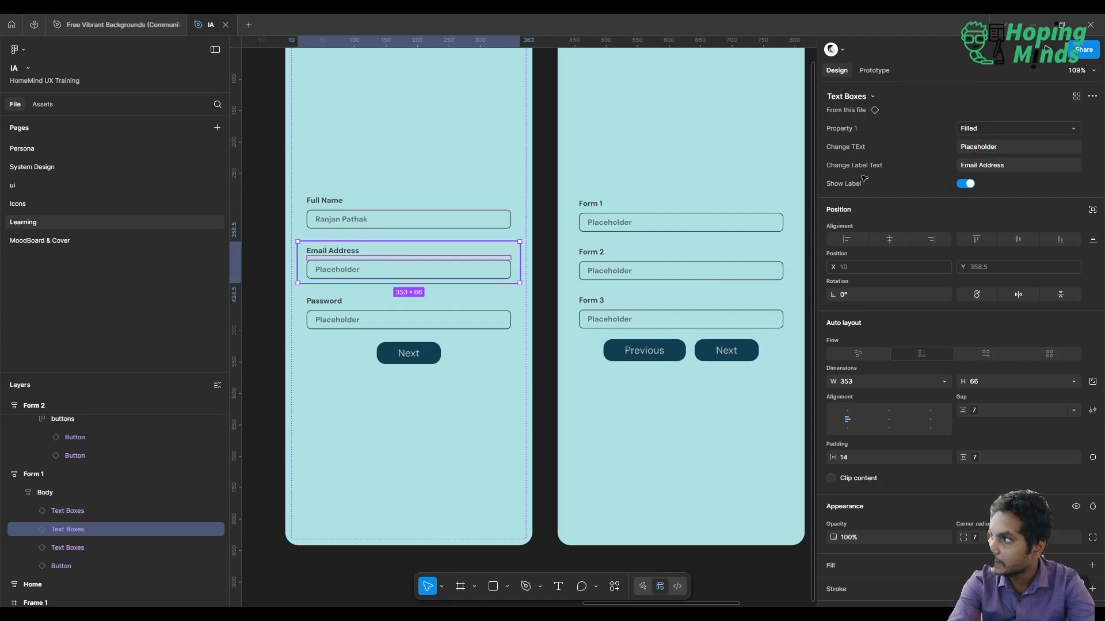
left_click(1017, 162)
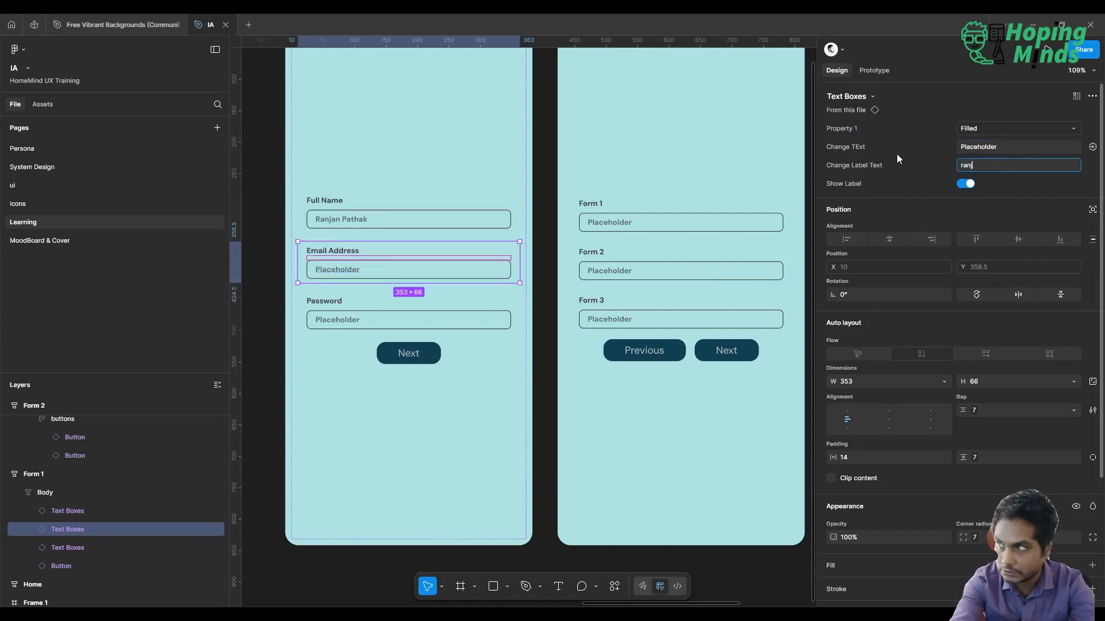
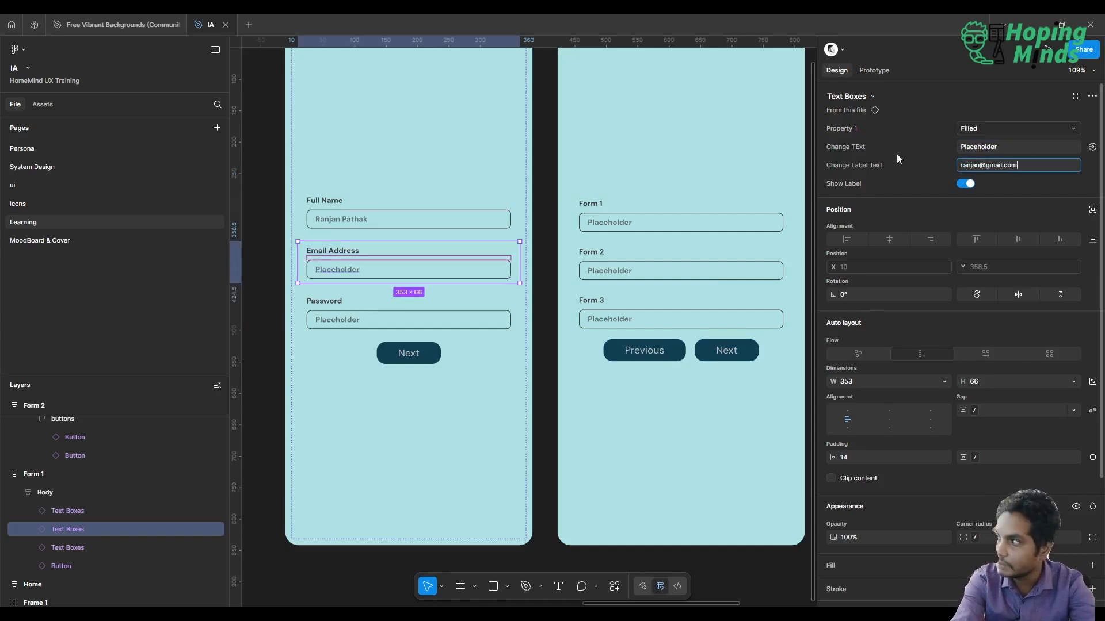
key("Return")
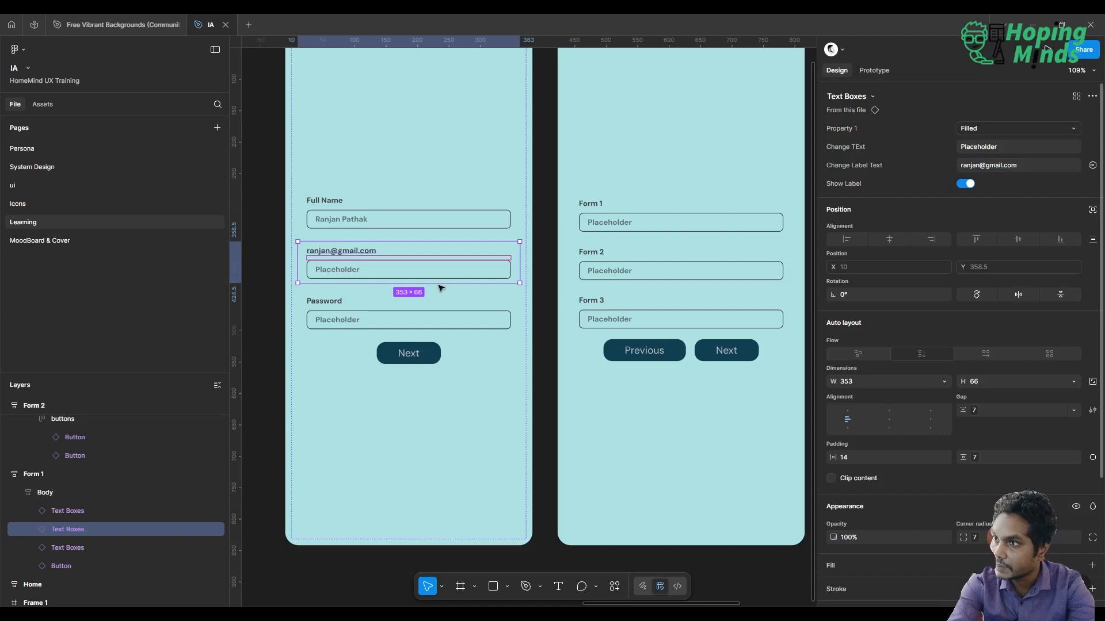
Try the Error variant on Form 1's Password text box, then switch it back to Filled
left_click(347, 313)
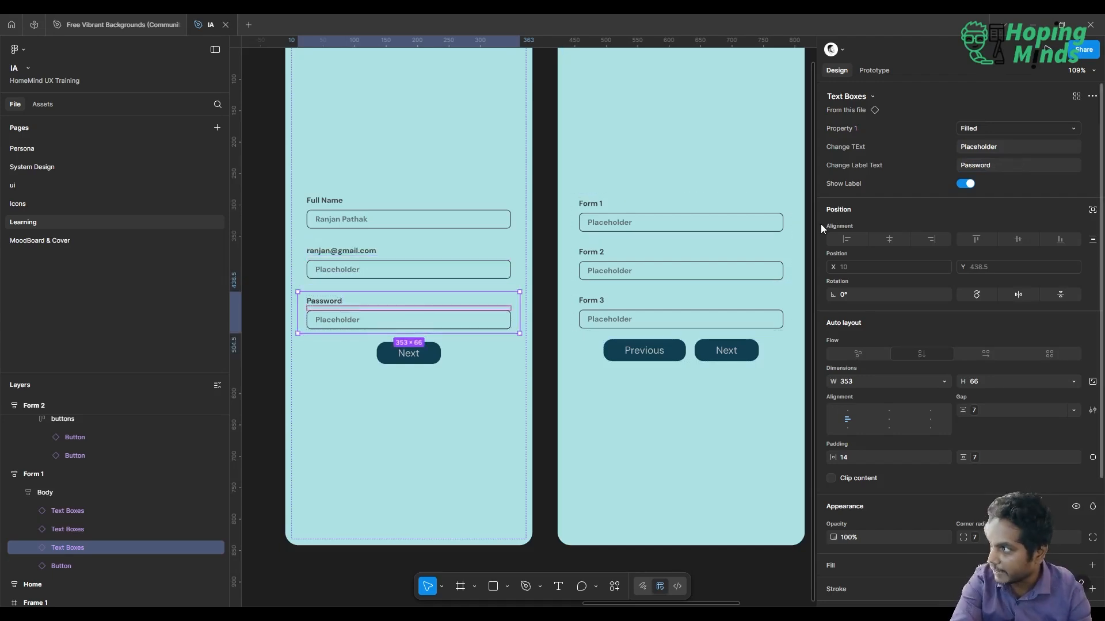
left_click(1000, 129)
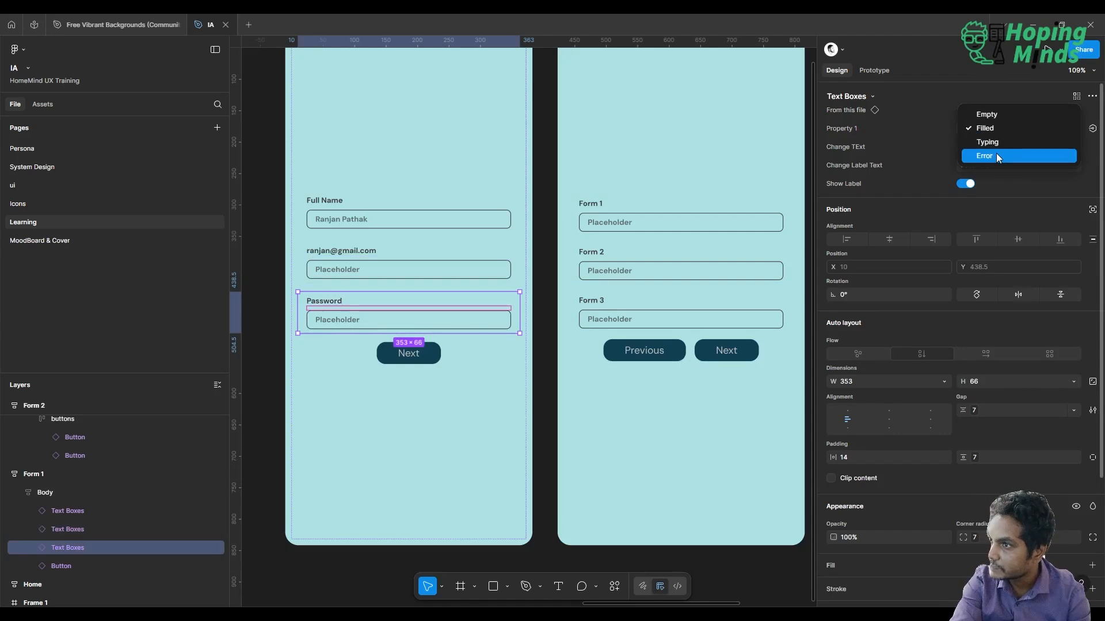
left_click(996, 154)
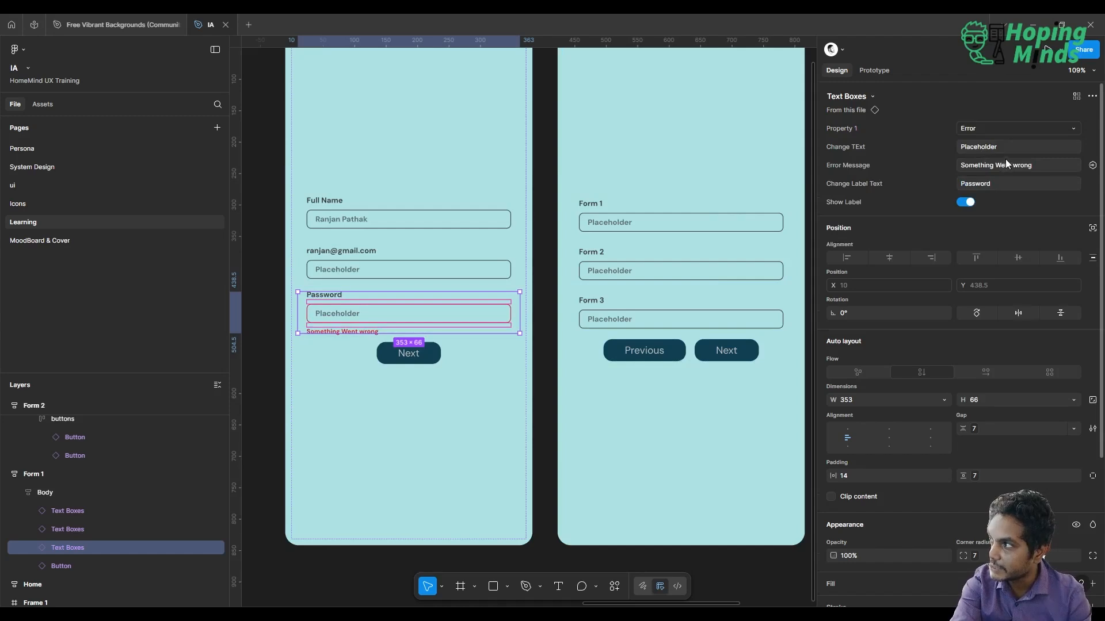
left_click(1023, 132)
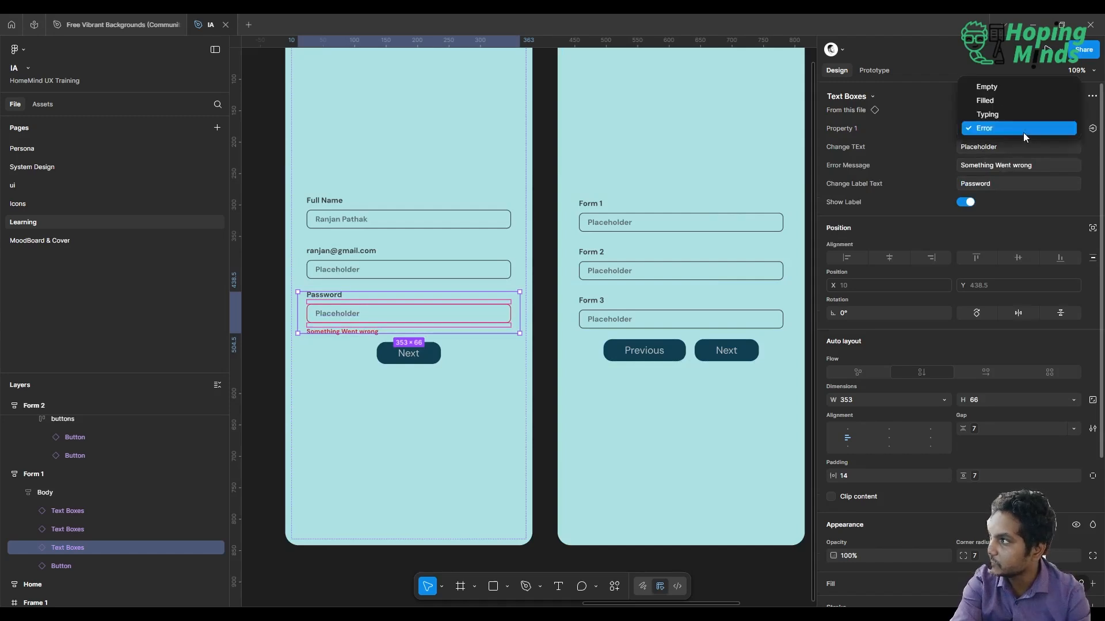
left_click(1009, 99)
Replace the placeholder text in Form 1's Password text box with six asterisks
left_click(995, 166)
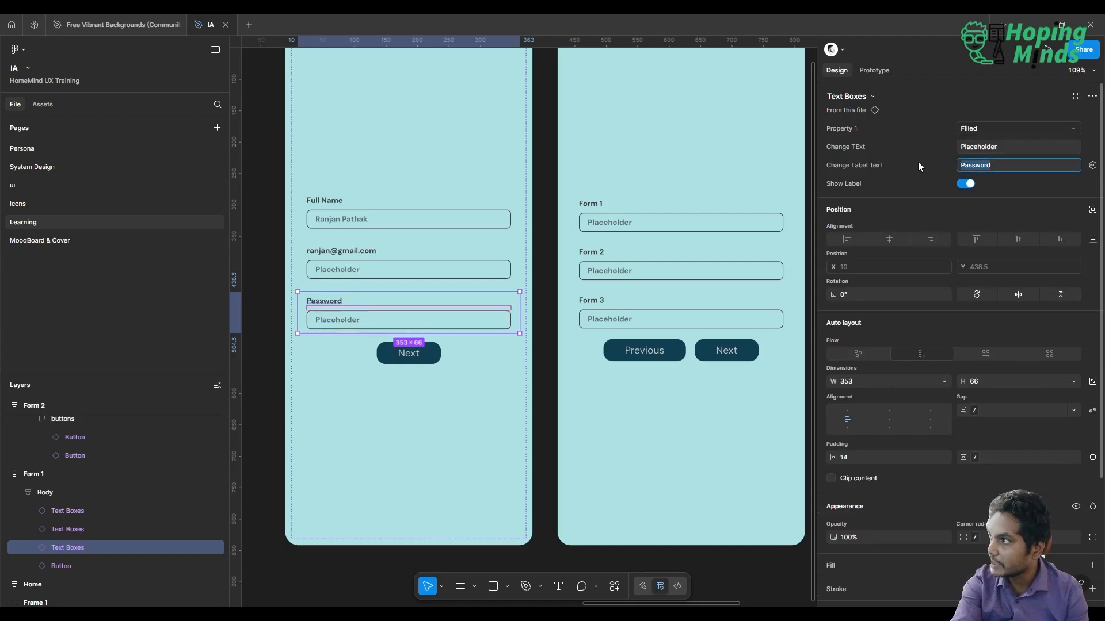
left_click(1004, 146)
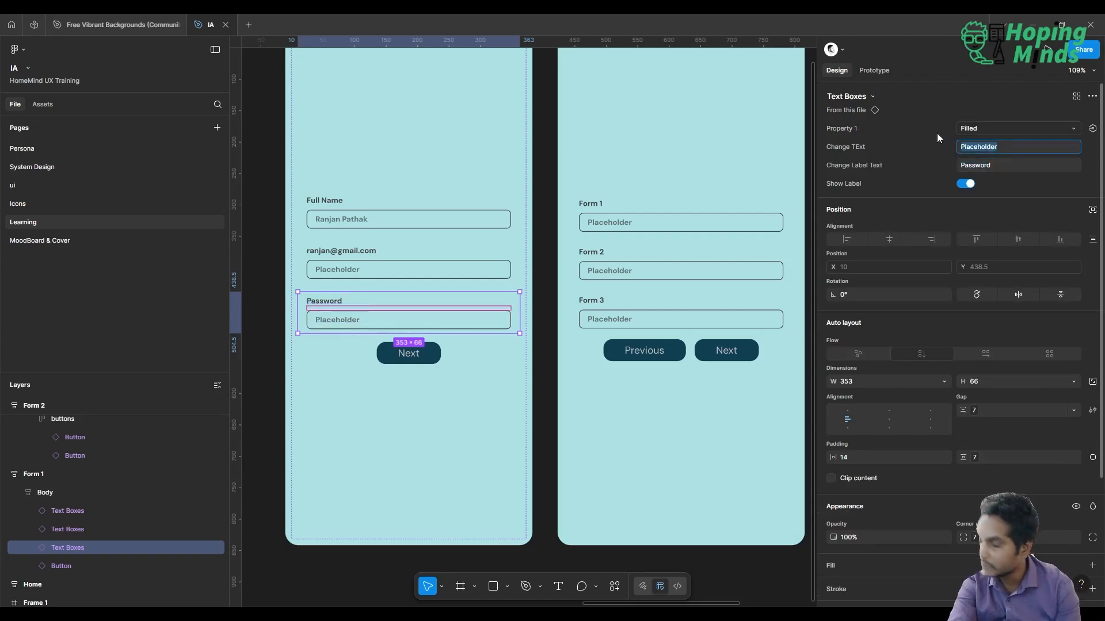
type("888")
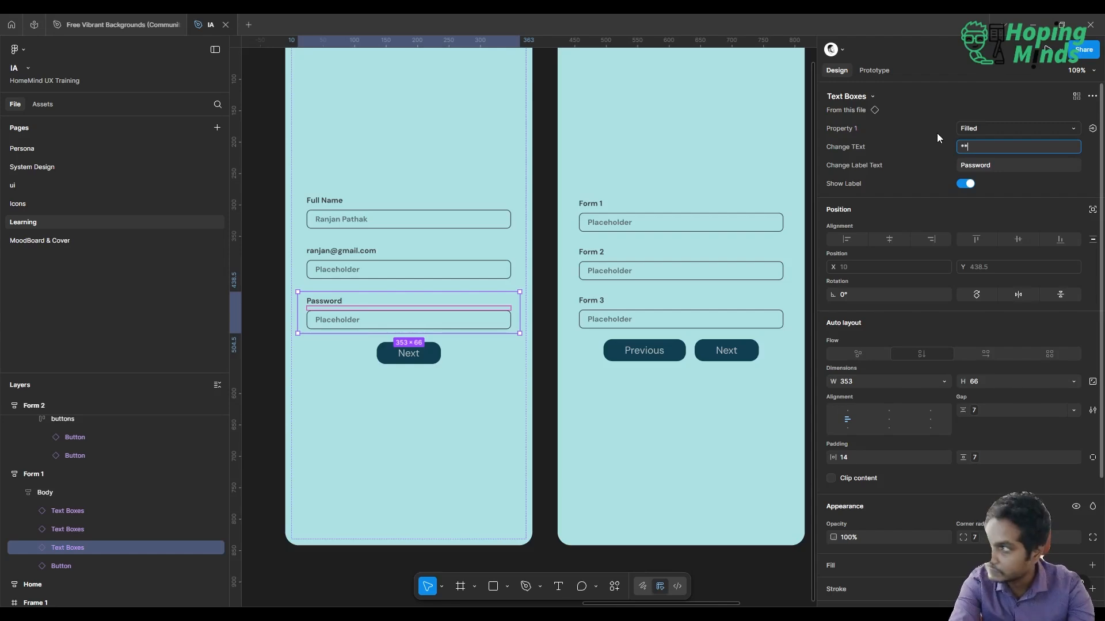
type("****")
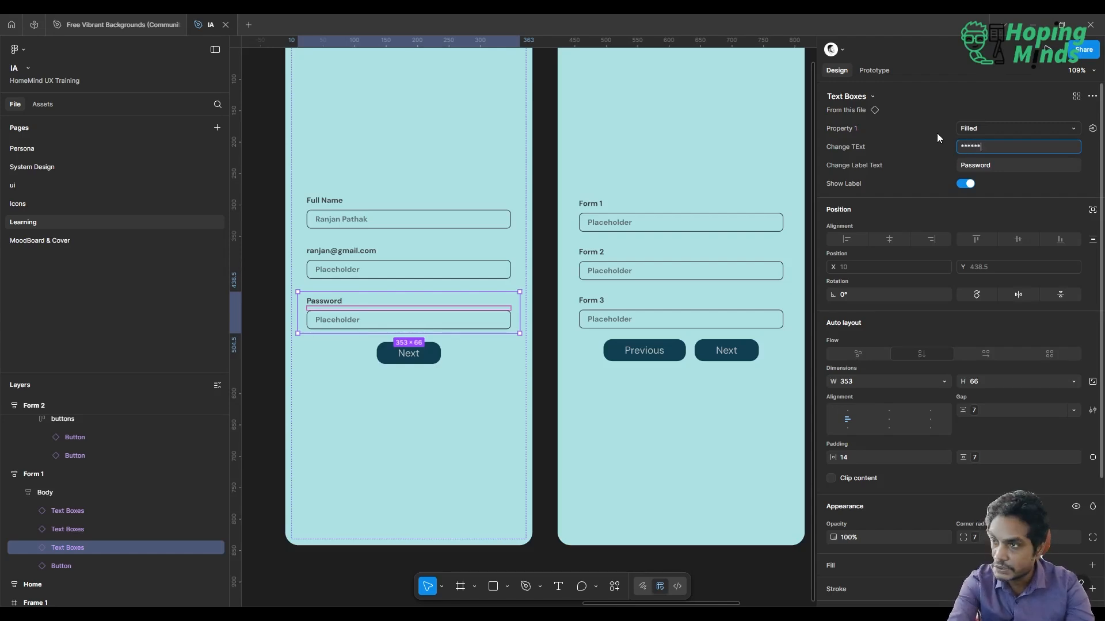
key("Return")
Delete the Previous button from the buttons row in the Form 3 frame
scroll(676, 174, "down", 3)
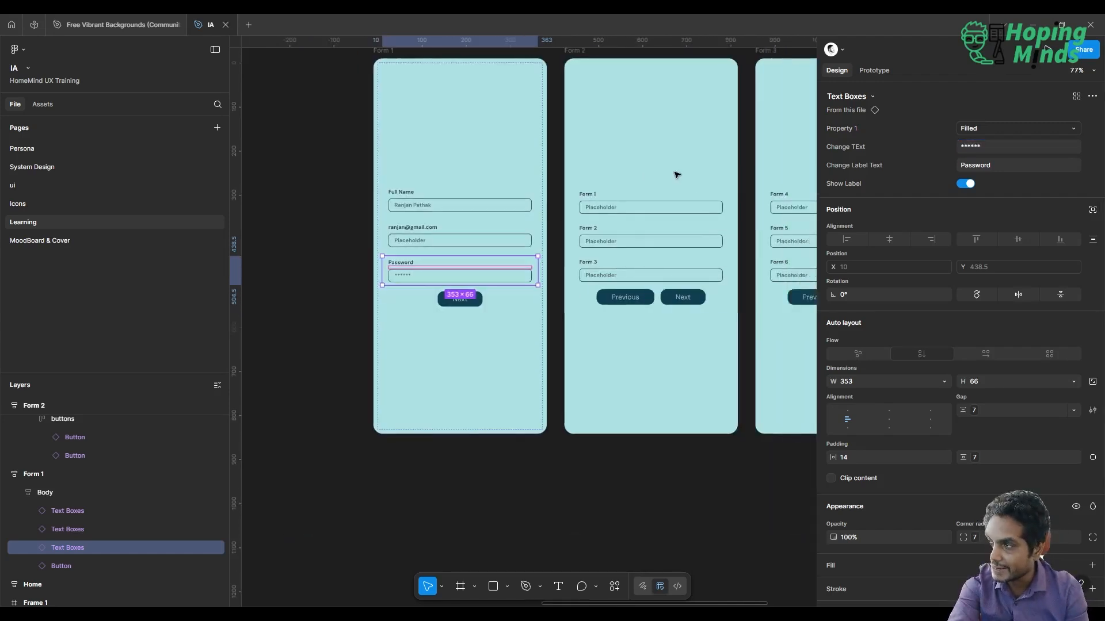
scroll(676, 174, "right", 3)
left_click(628, 510)
scroll(628, 510, "down", 3)
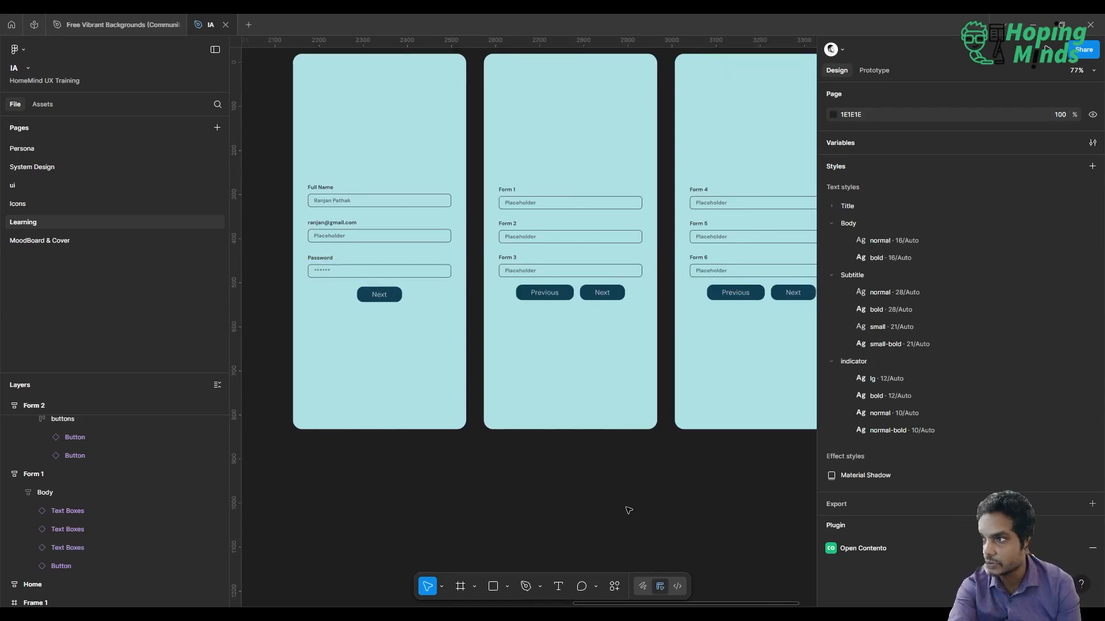
scroll(628, 511, "up", 2)
scroll(628, 510, "right", 2)
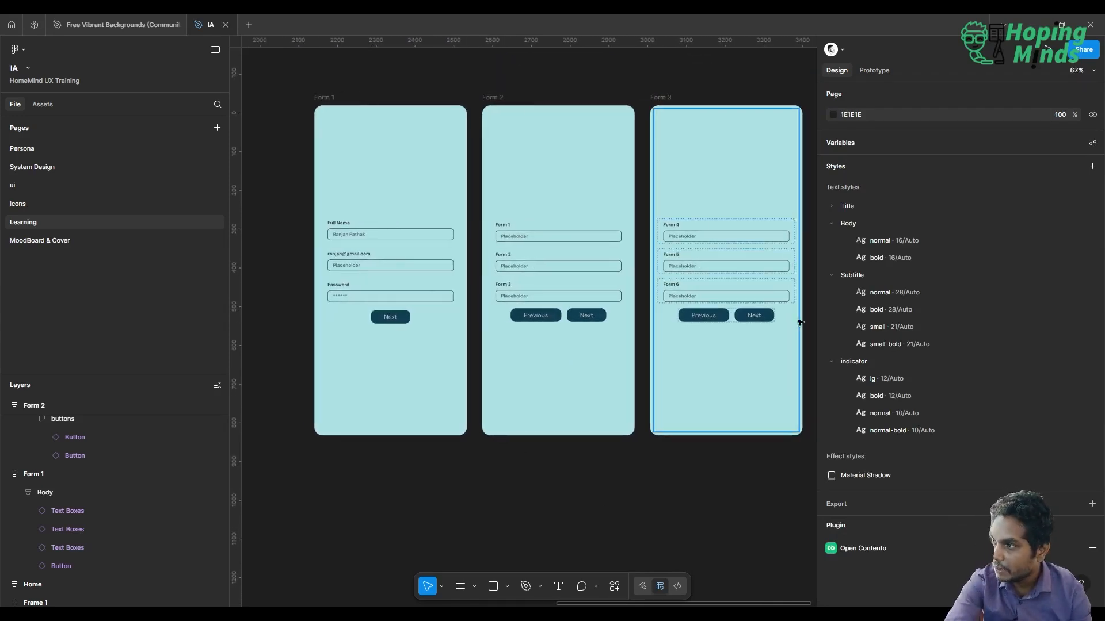
left_click(712, 318)
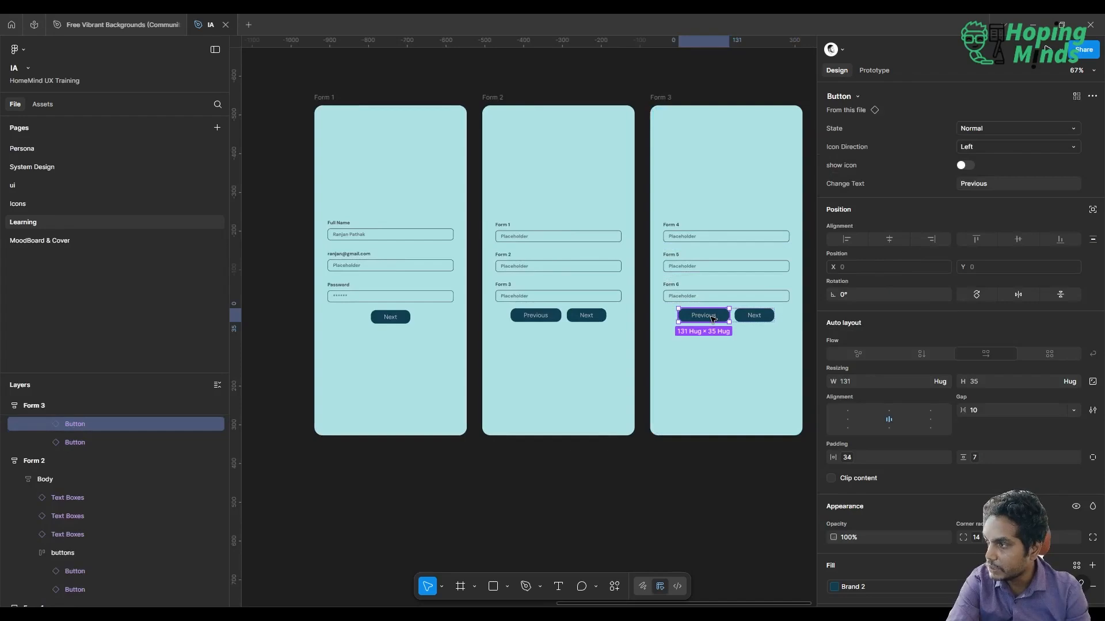
key("Delete")
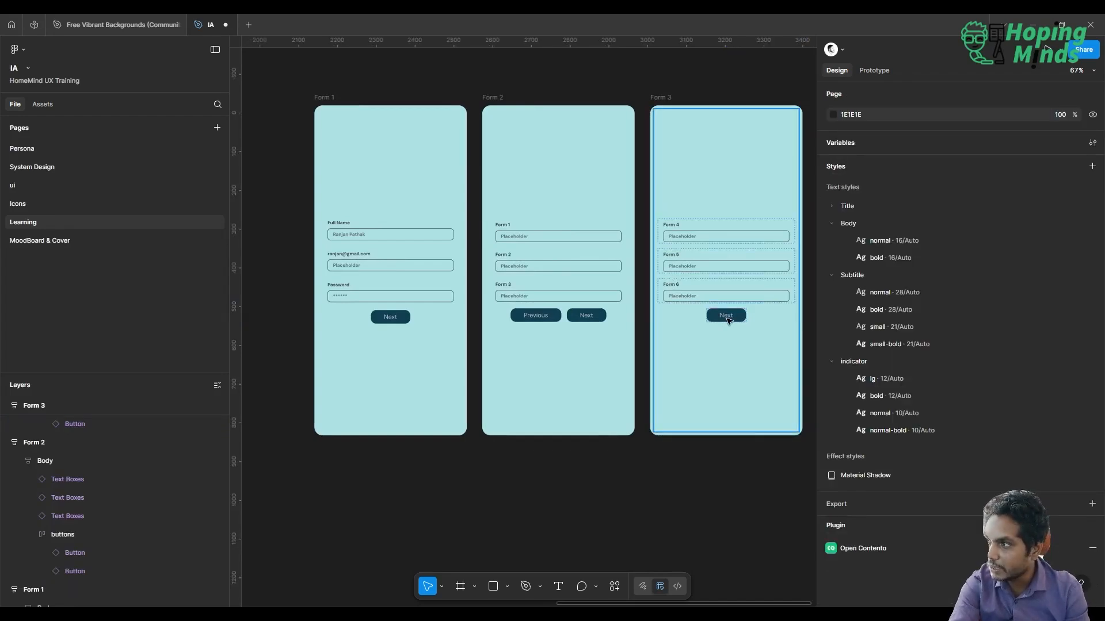
Change the text of the Next button in the Form 3 frame to Submit
left_click(727, 320)
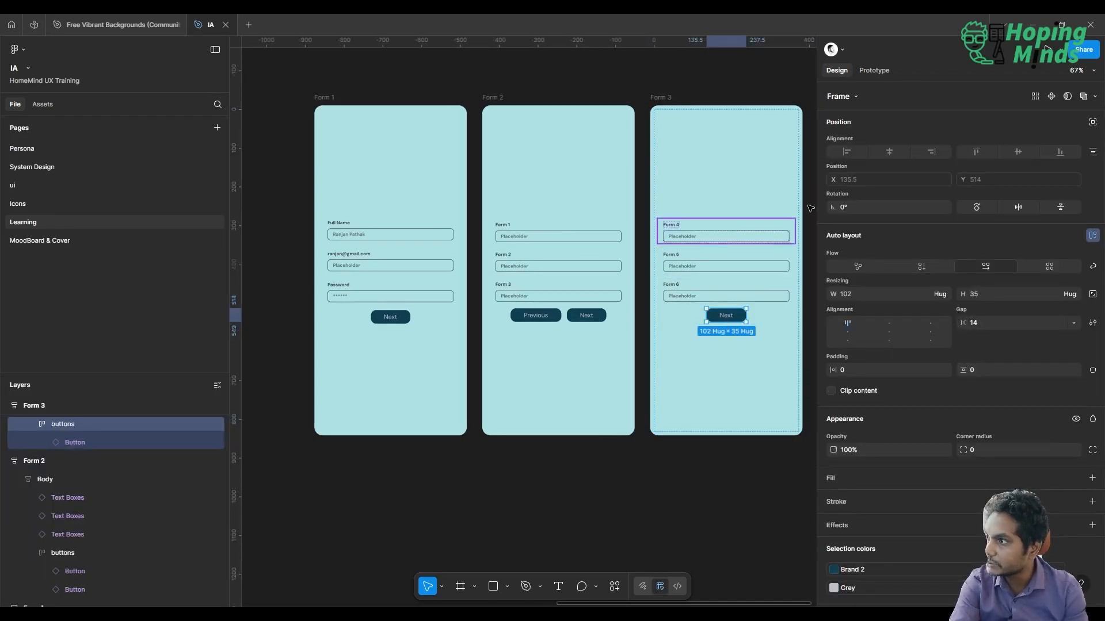
left_click(71, 444)
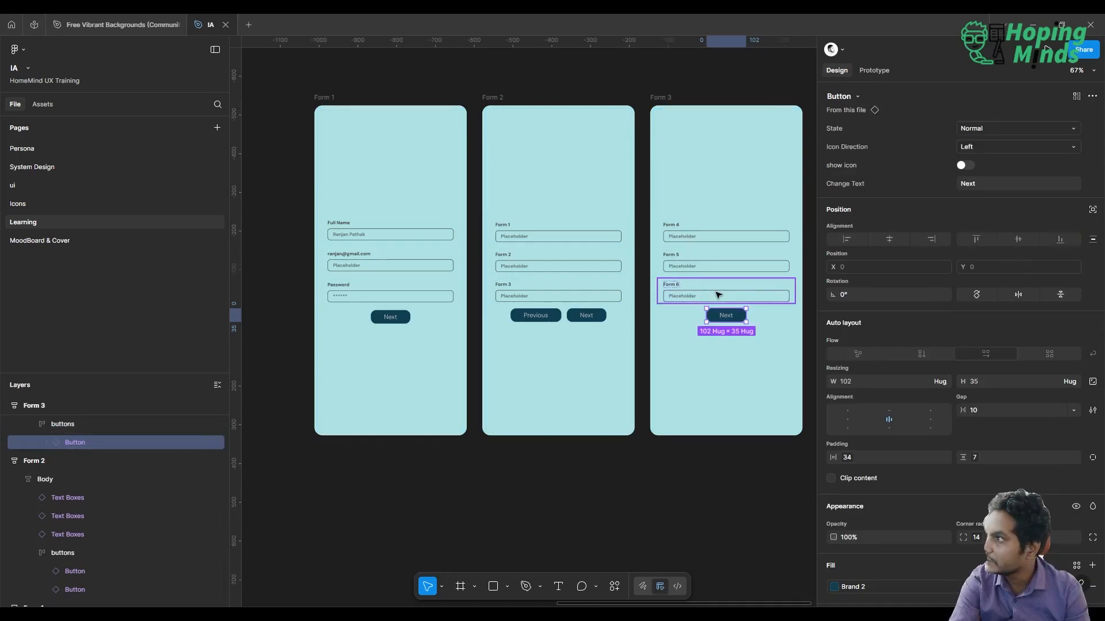
left_click(984, 184)
key("ctrl+a")
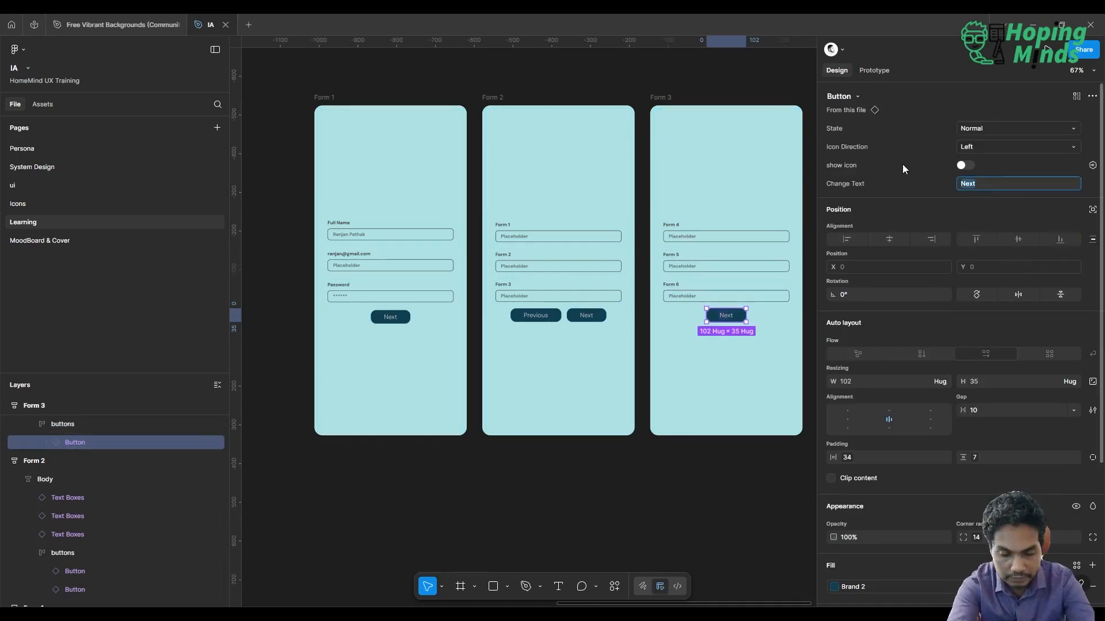
type("Submit")
key("Return")
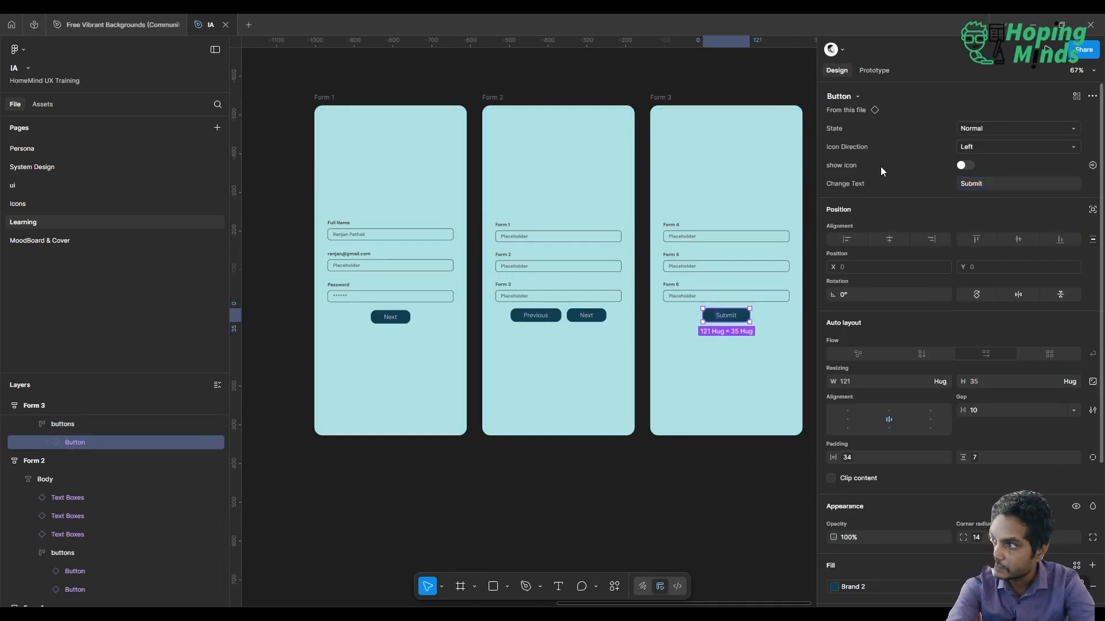
Add a Step 1 text heading above the text boxes in the Form 1 frame
left_click(551, 470)
key("t")
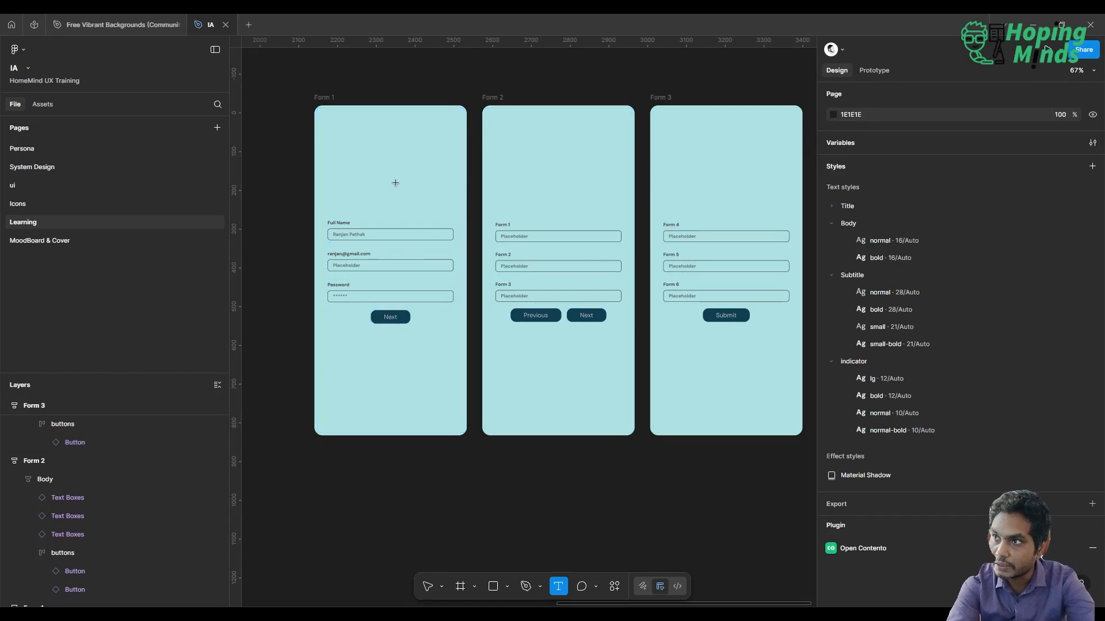
left_click(439, 197)
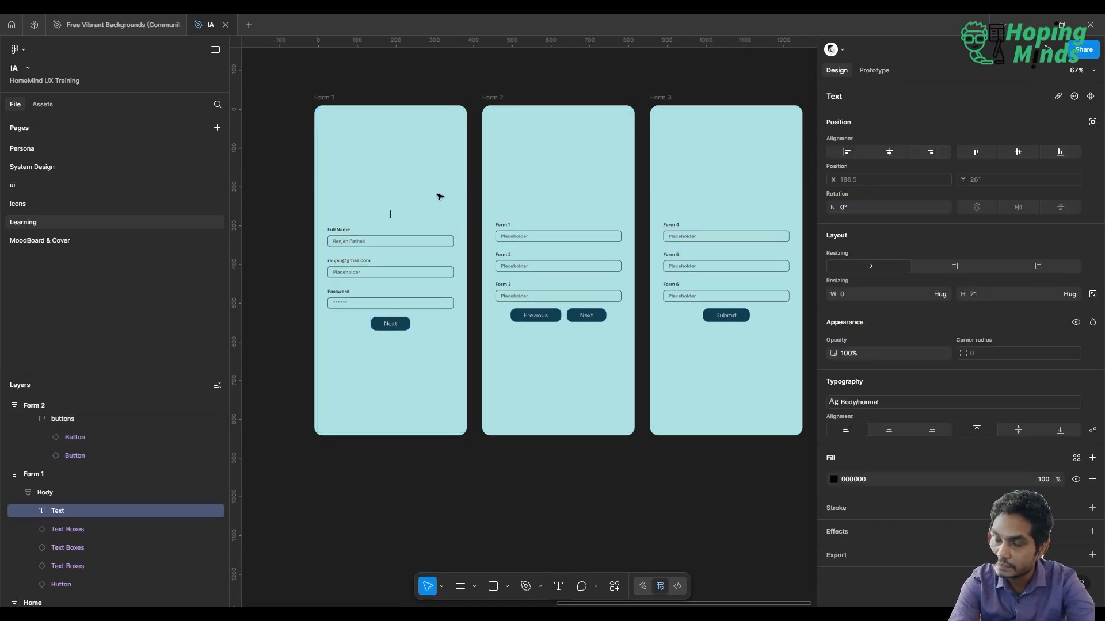
type("Step 1")
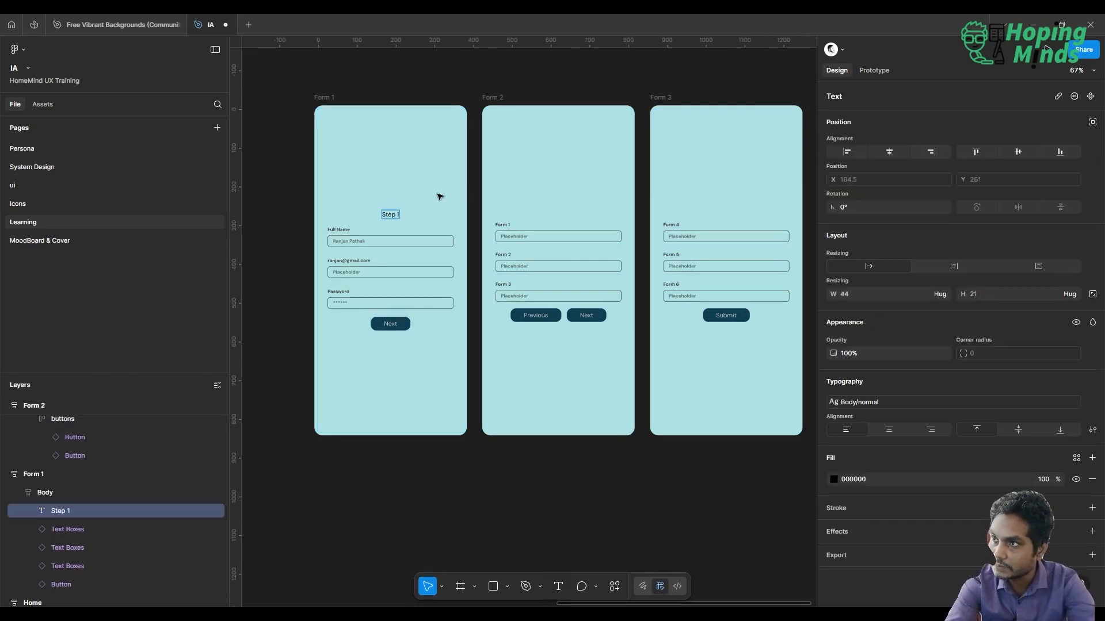
key("Escape")
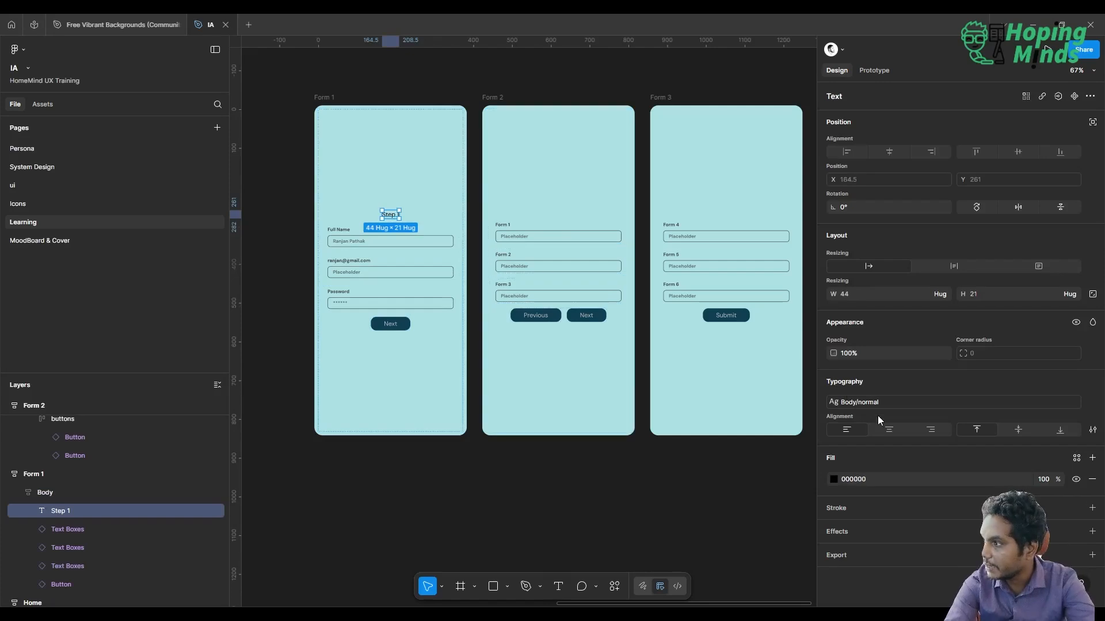
Apply the Subtitle normal 28/Auto text style to Form 1's heading
left_click(883, 400)
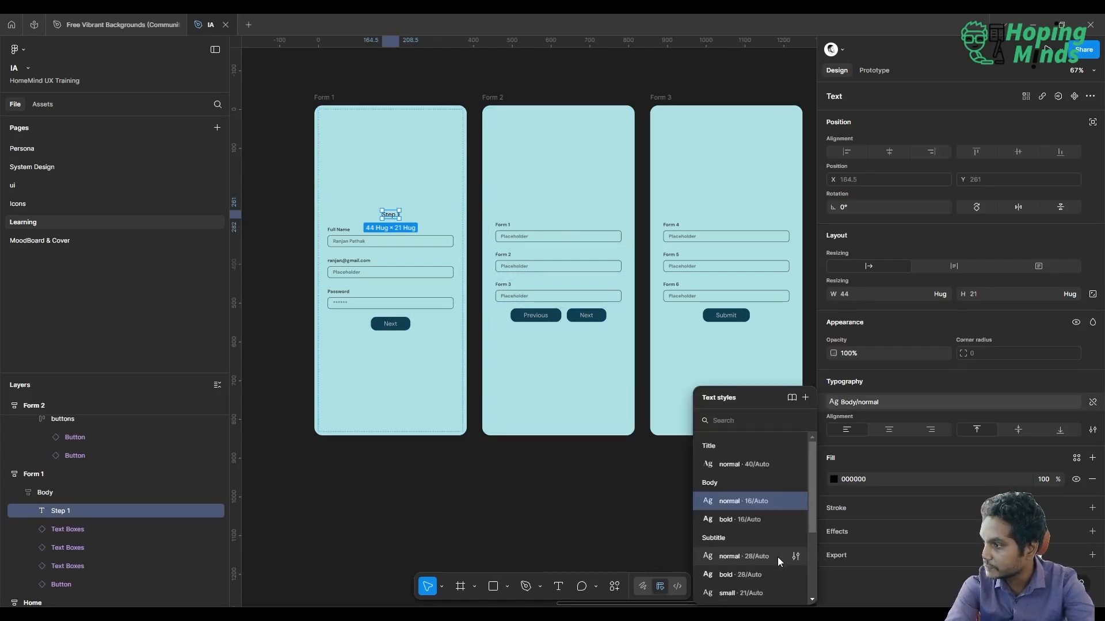
scroll(762, 576, "down", 3)
scroll(763, 577, "up", 3)
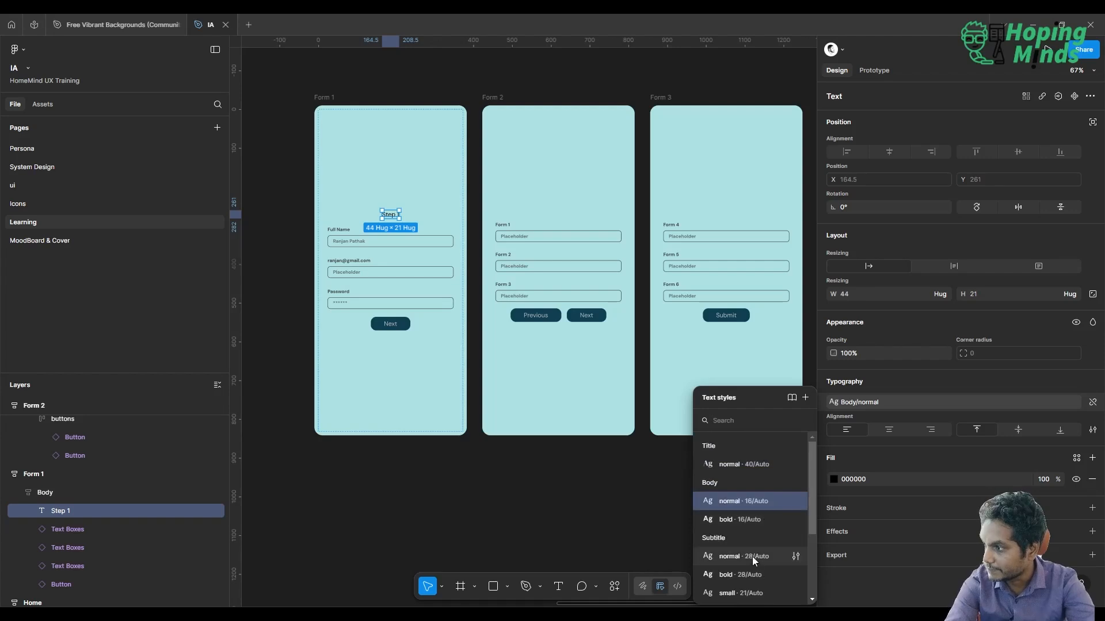
left_click(750, 560)
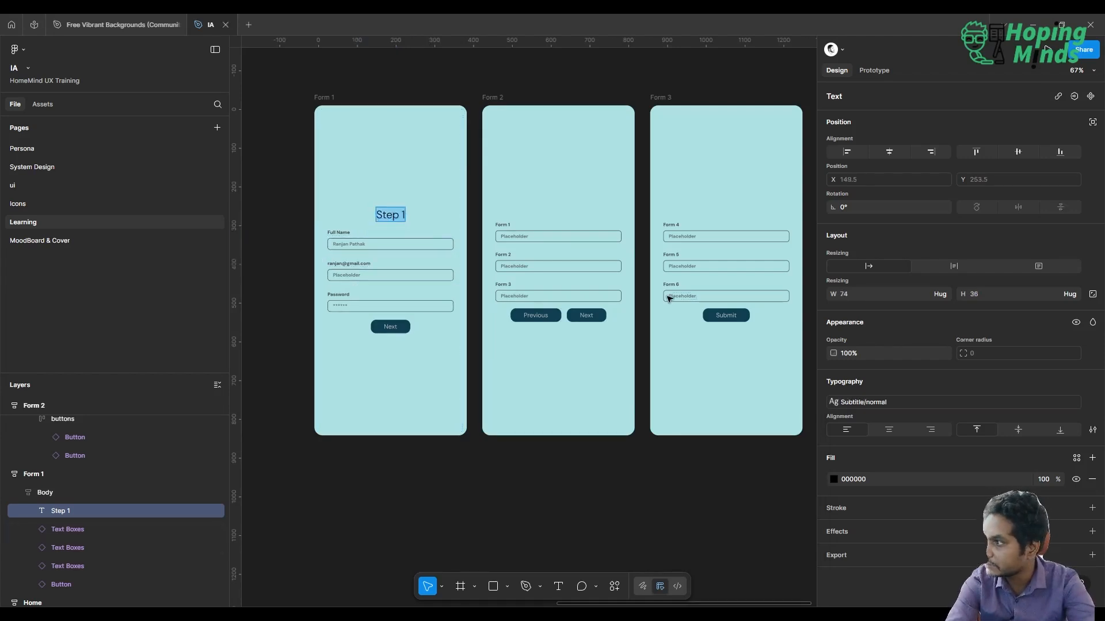
key("Escape")
Rewrite Form 1's heading in capitals as STEP 1 and apply the Brand 2 colour style to its fill
left_click(1092, 430)
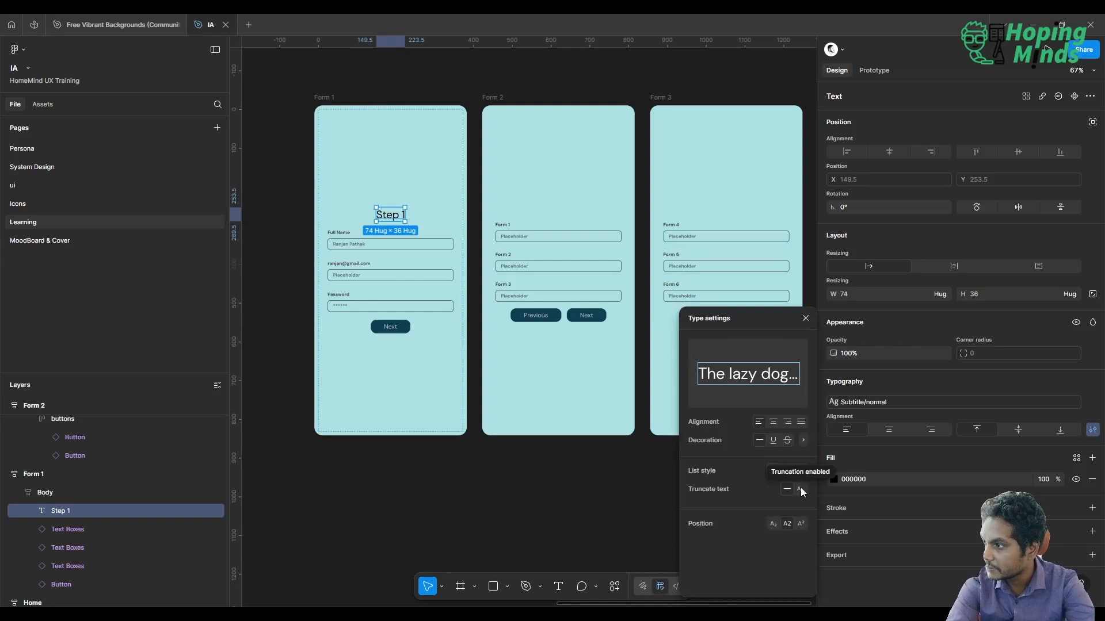
left_click(804, 441)
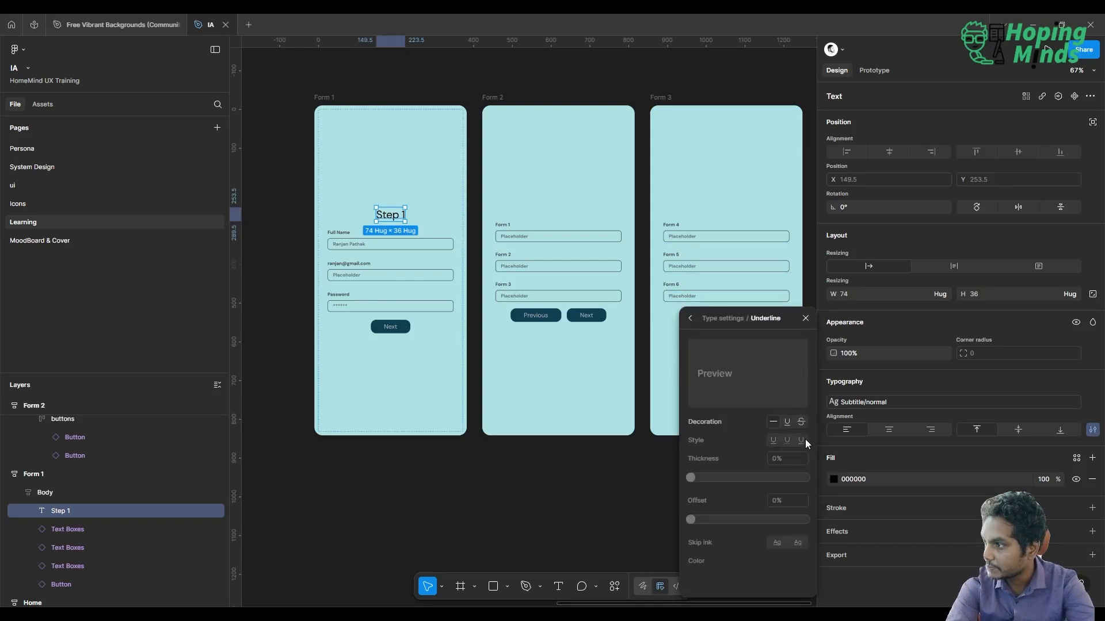
double_click(387, 219)
type("STE")
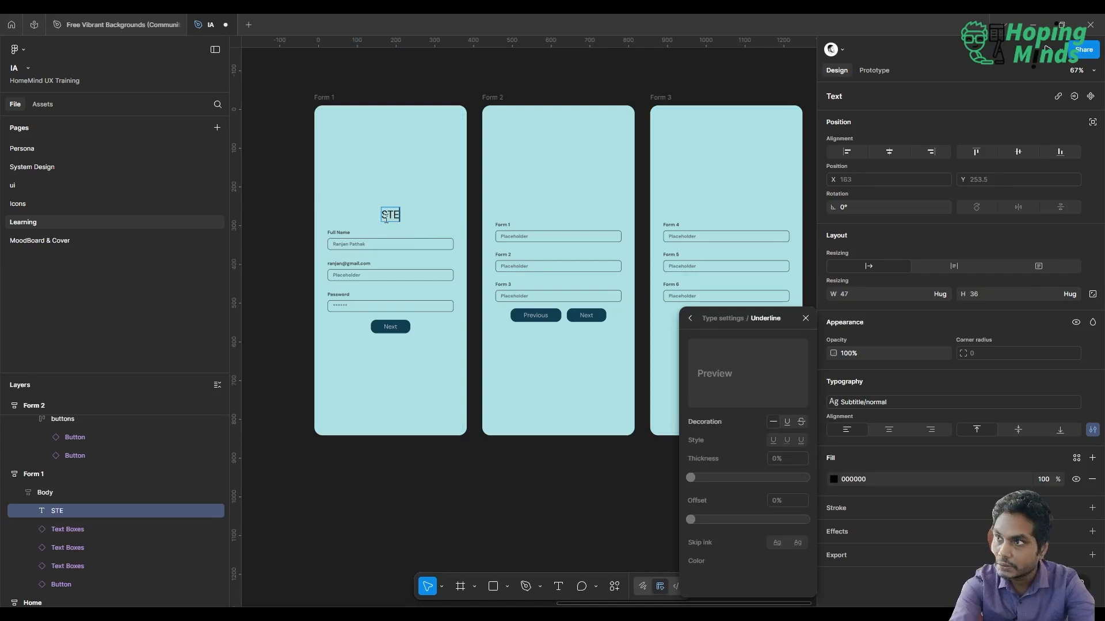
type("P 1")
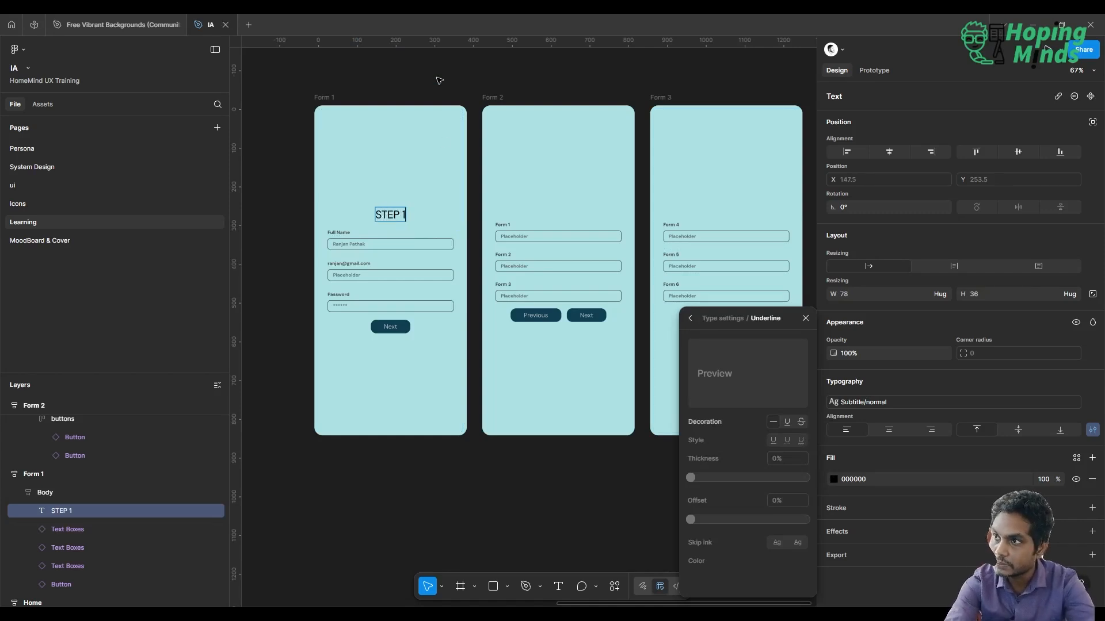
key("Escape")
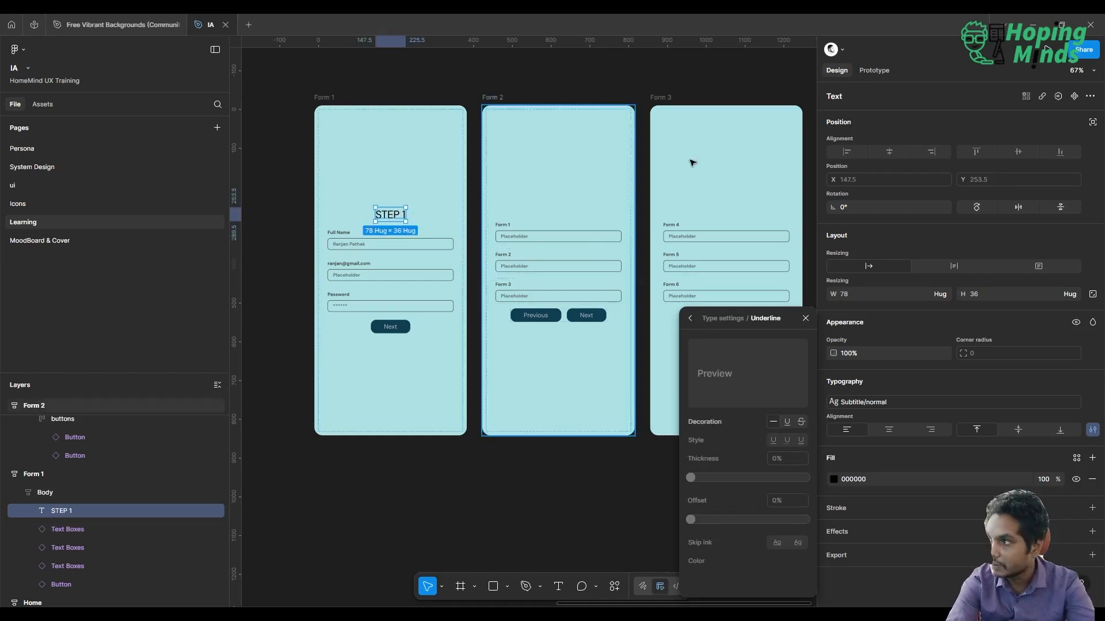
left_click(1076, 459)
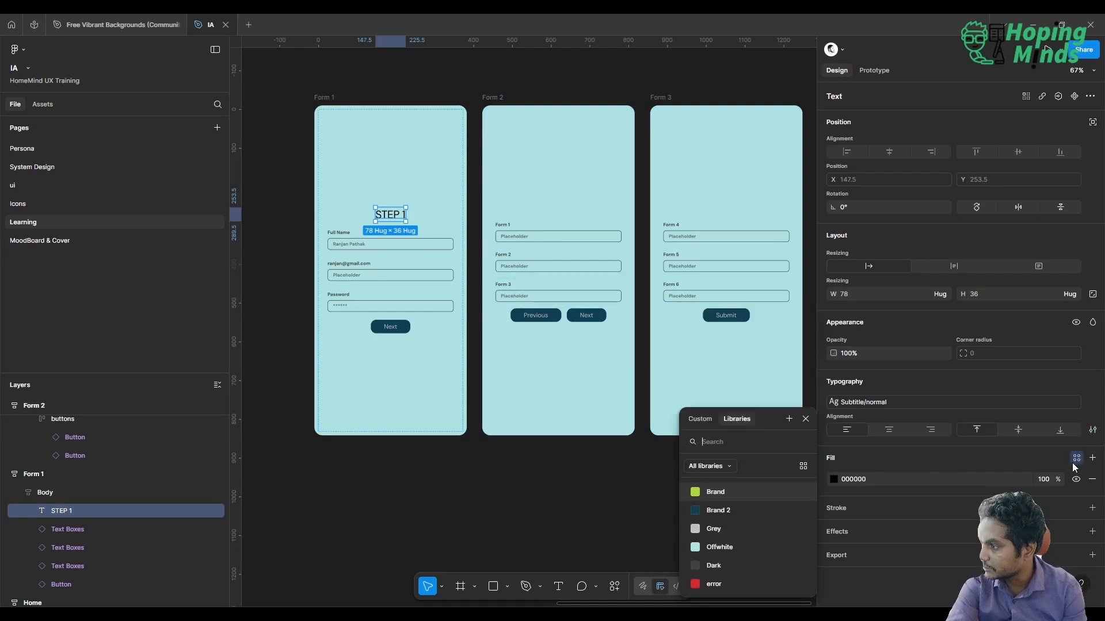
left_click(731, 510)
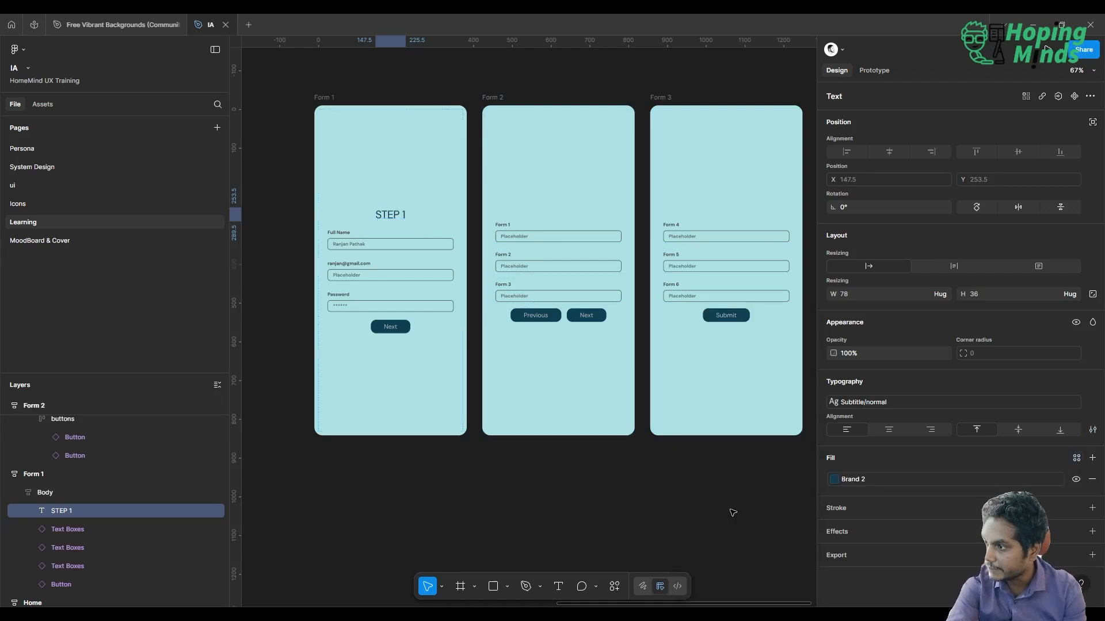
Copy Form 1's heading into the Form 2 frame and reorder it above the first text box
key("ctrl+c")
left_click(573, 193)
key("ctrl+v")
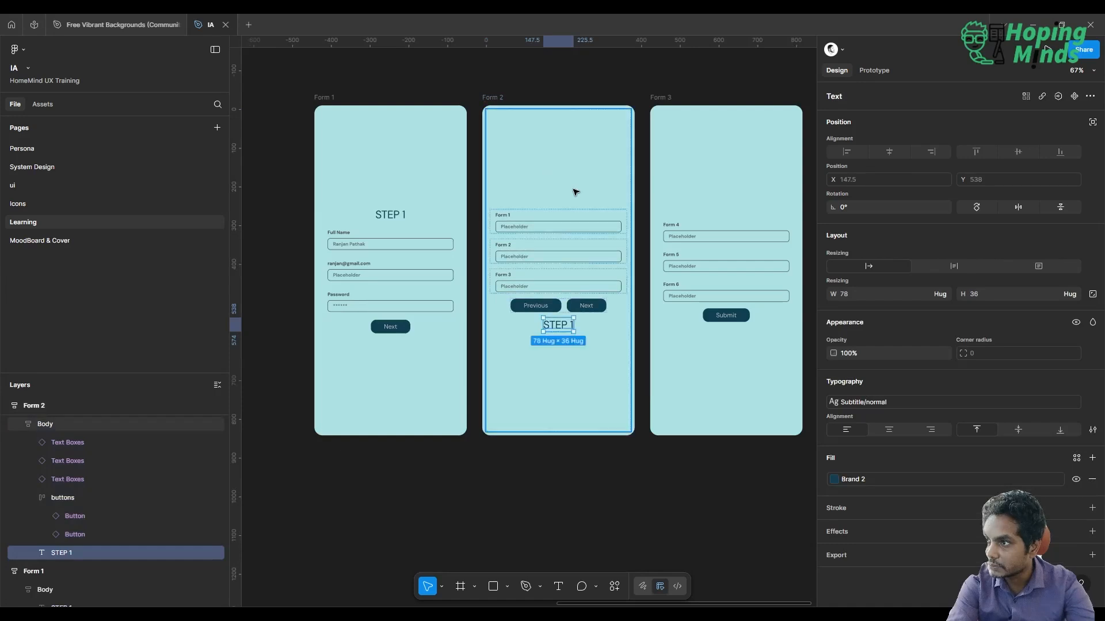
key("Up")
key("Up")
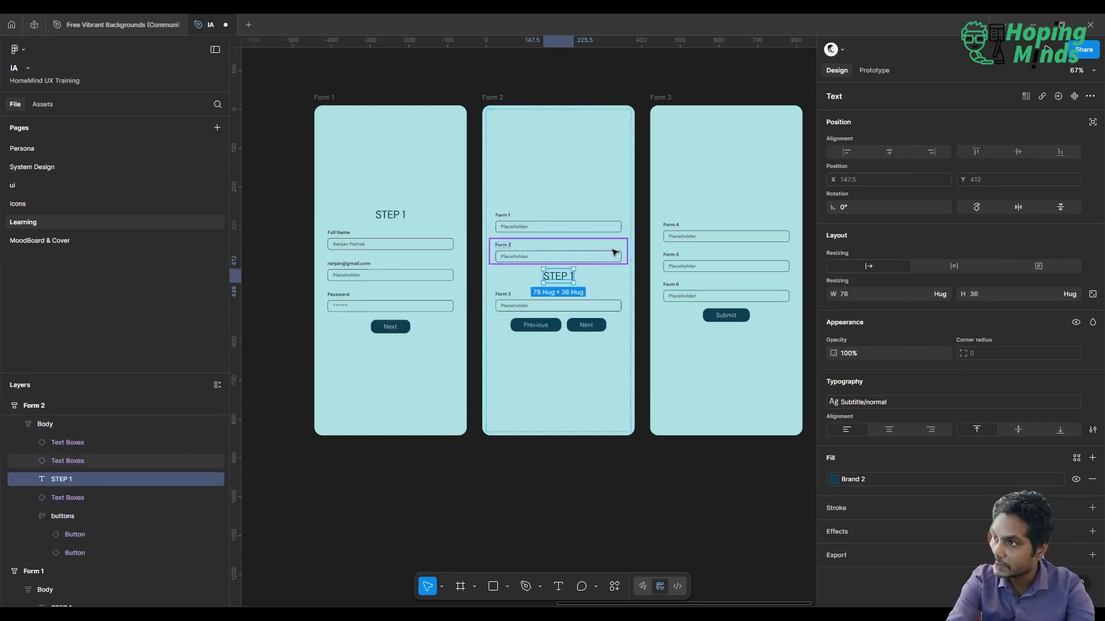
key("Up")
key("Up")
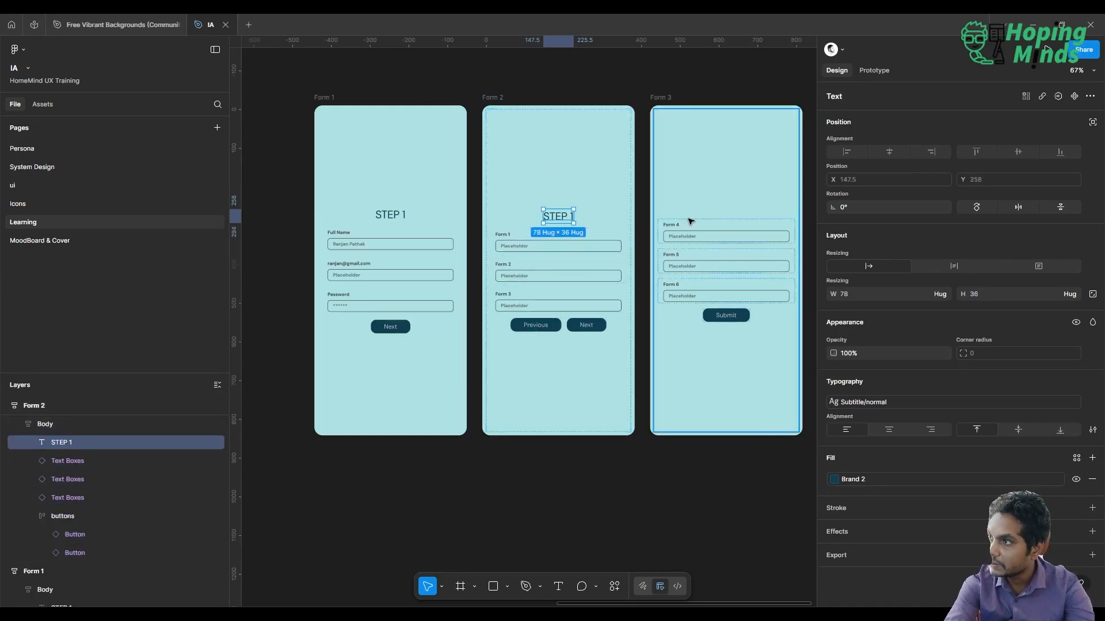
Paste the copied heading into the Form 3 frame and reorder it above the first text box
left_click(691, 222)
key("ctrl+v")
key("Up")
key("Up")
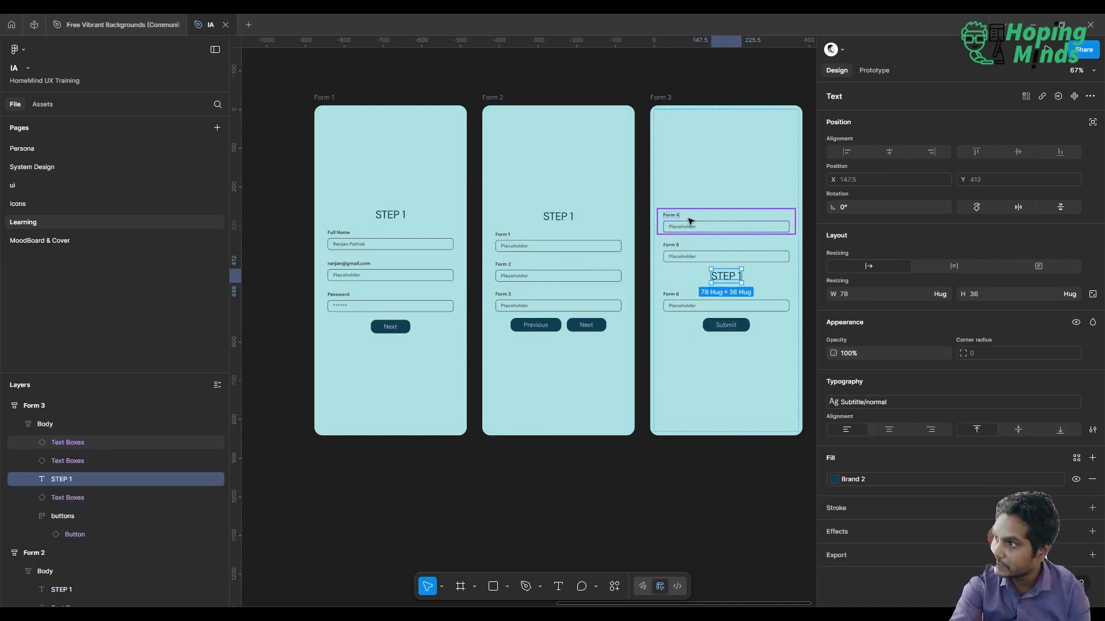
key("Up")
key("Up")
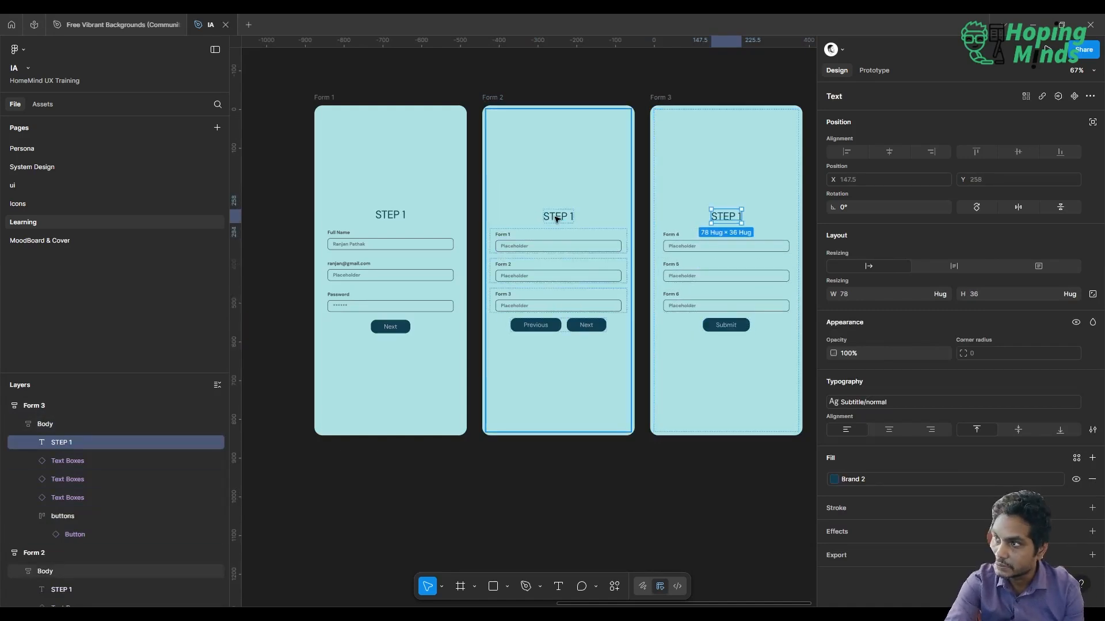
Change the heading in the Form 2 frame to STEP 2
left_click(556, 218)
double_click(570, 217)
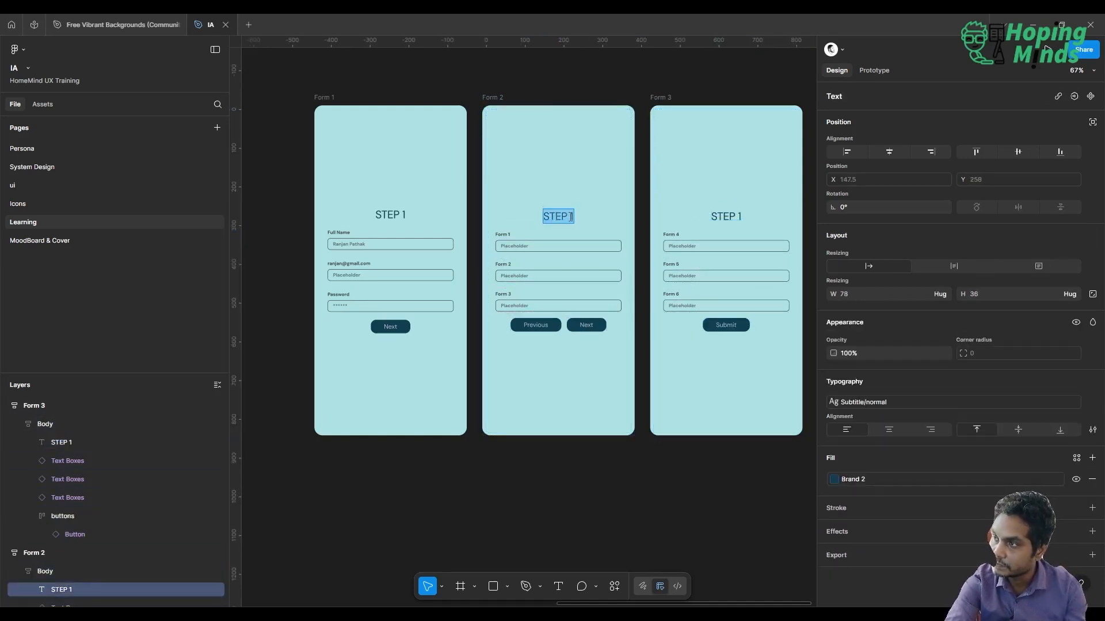
left_click(570, 217)
key("BackSpace")
type("2")
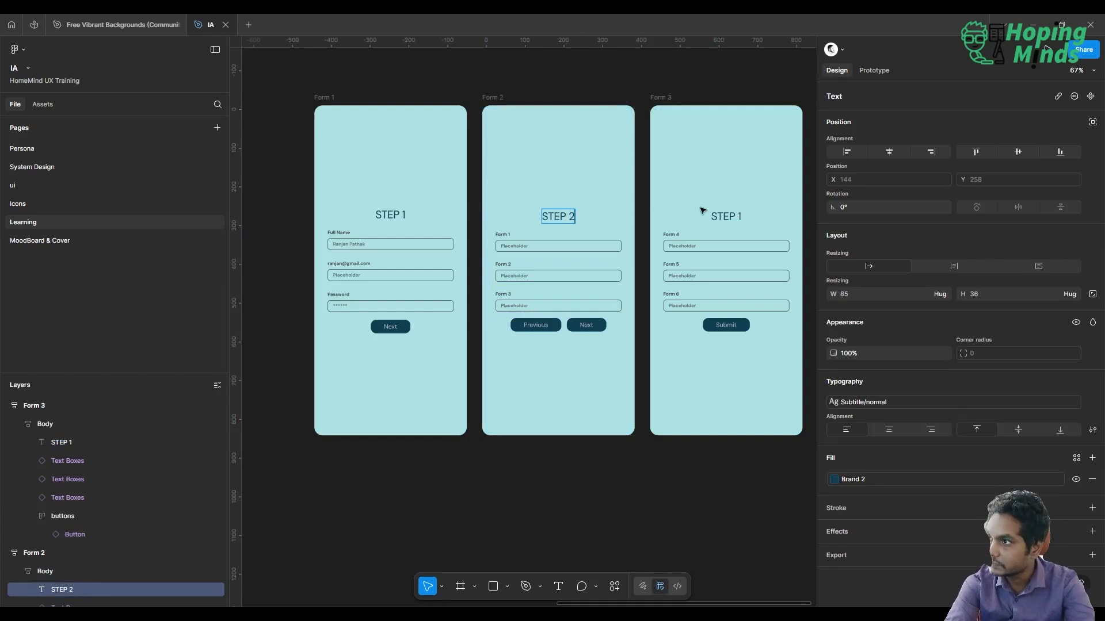
Change the heading in the Form 3 frame to STEP 3
left_click(740, 219)
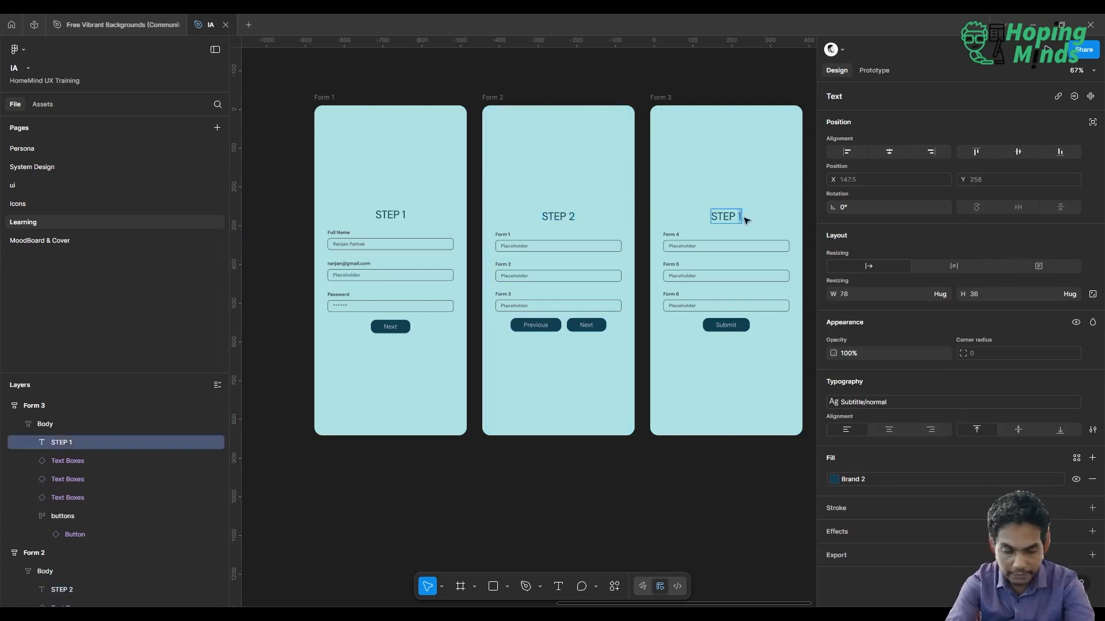
double_click(741, 217)
key("BackSpace")
type("3")
key("Escape")
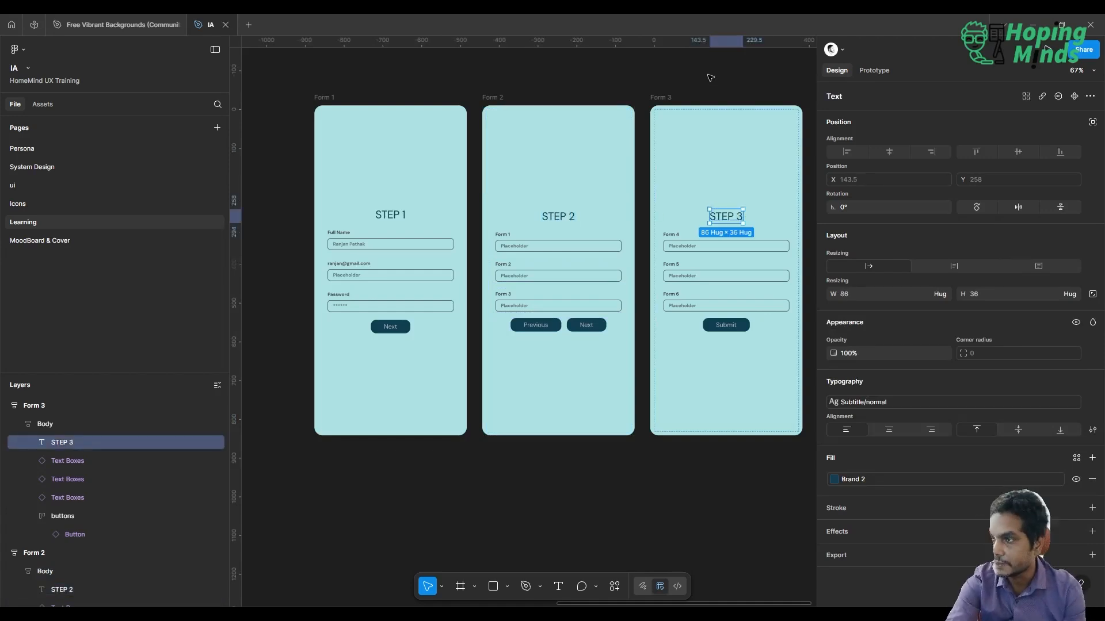
left_click(710, 78)
Move the Normal, two Autolayout, Frame 1 and Home practice frames together to the empty canvas above the three form frames
scroll(711, 77, "right", 2)
scroll(710, 77, "up", 1)
scroll(711, 77, "down", 4)
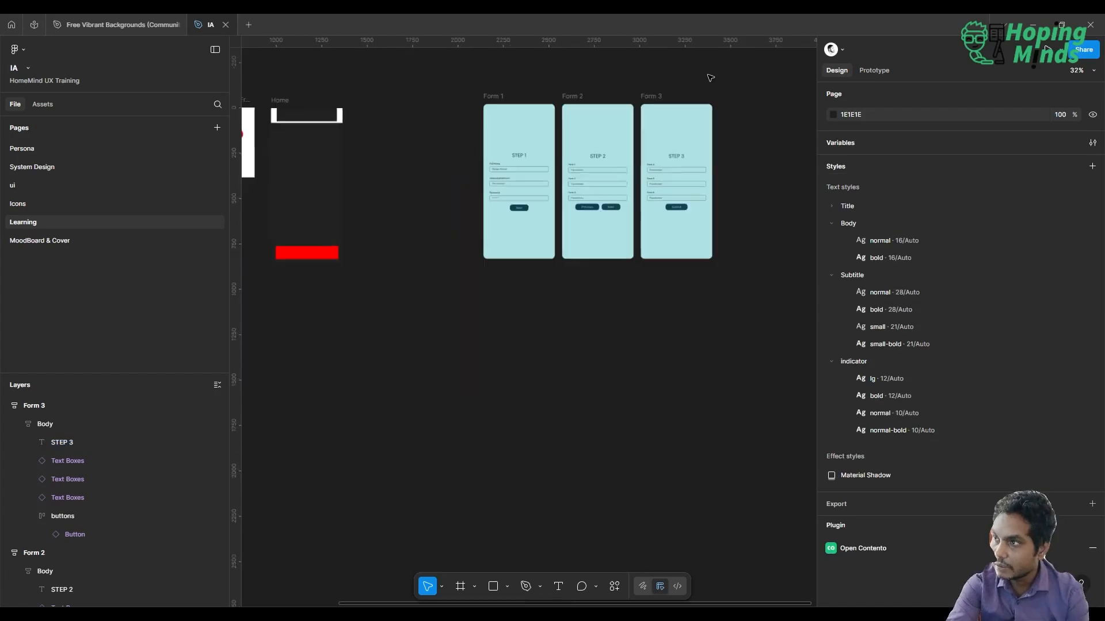
scroll(711, 78, "left", 5)
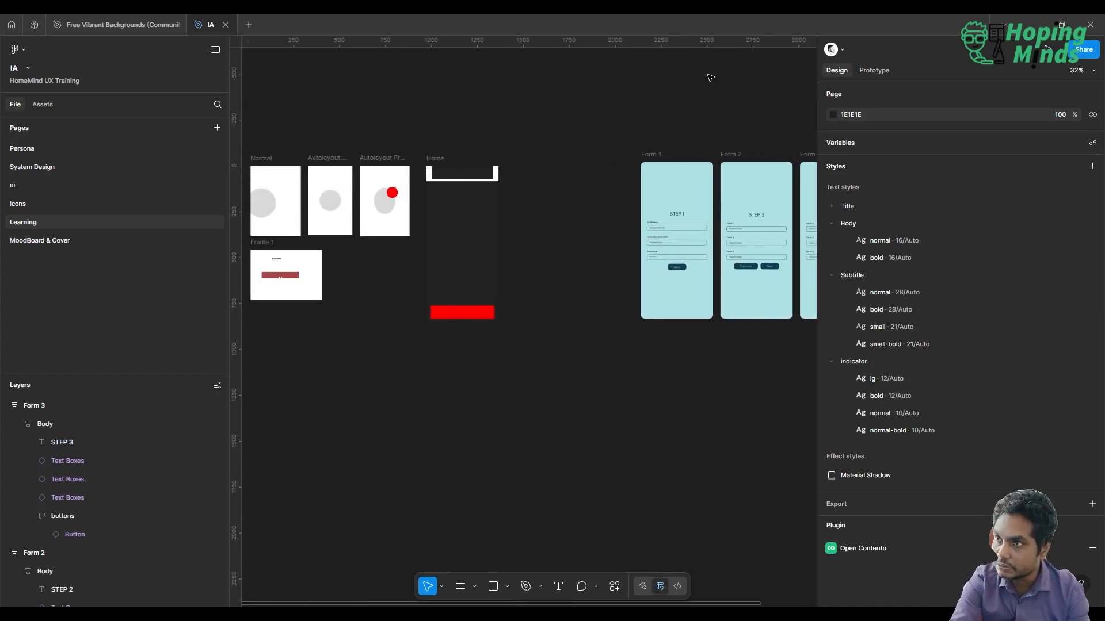
scroll(711, 77, "down", 3)
scroll(710, 78, "right", 2)
scroll(710, 78, "up", 3)
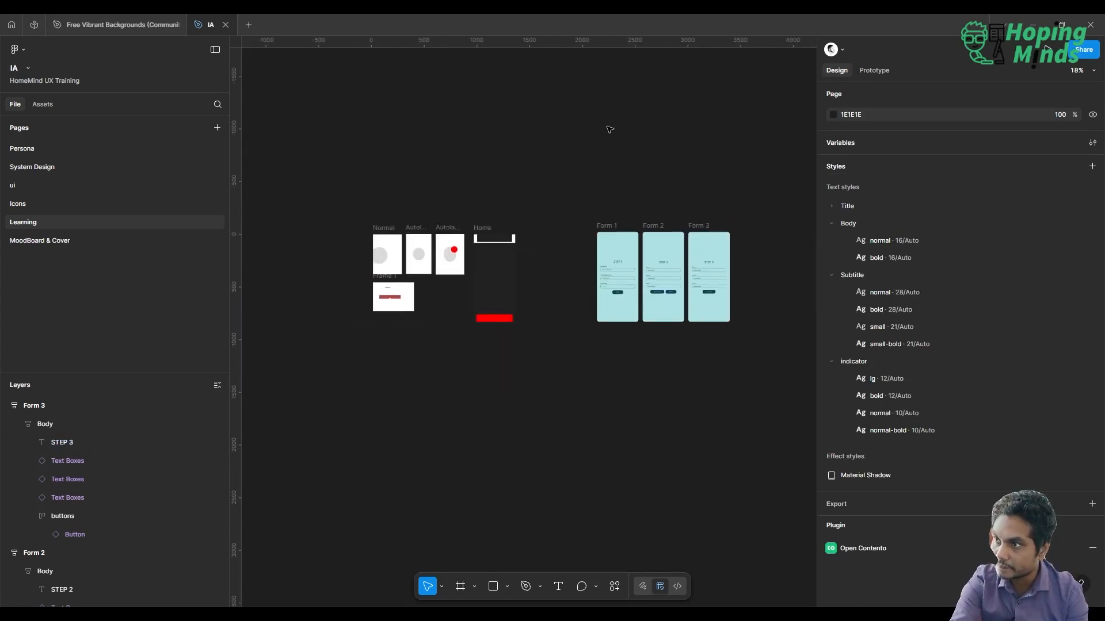
left_click_drag(319, 198, 535, 383)
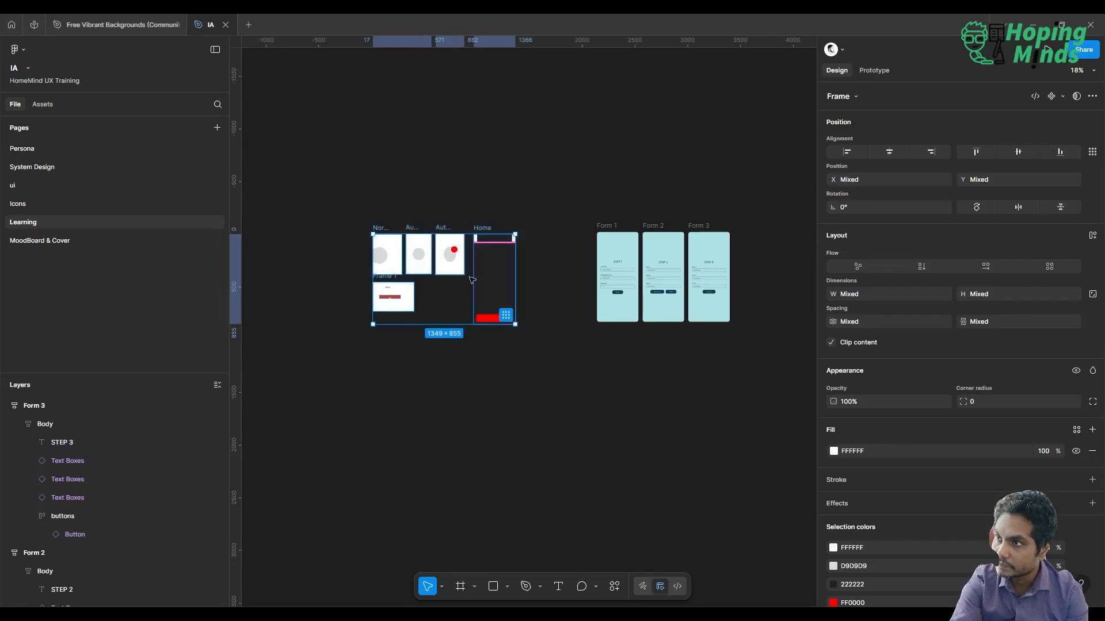
left_click_drag(412, 229, 634, 83)
scroll(634, 83, "right", 3)
scroll(635, 84, "up", 2)
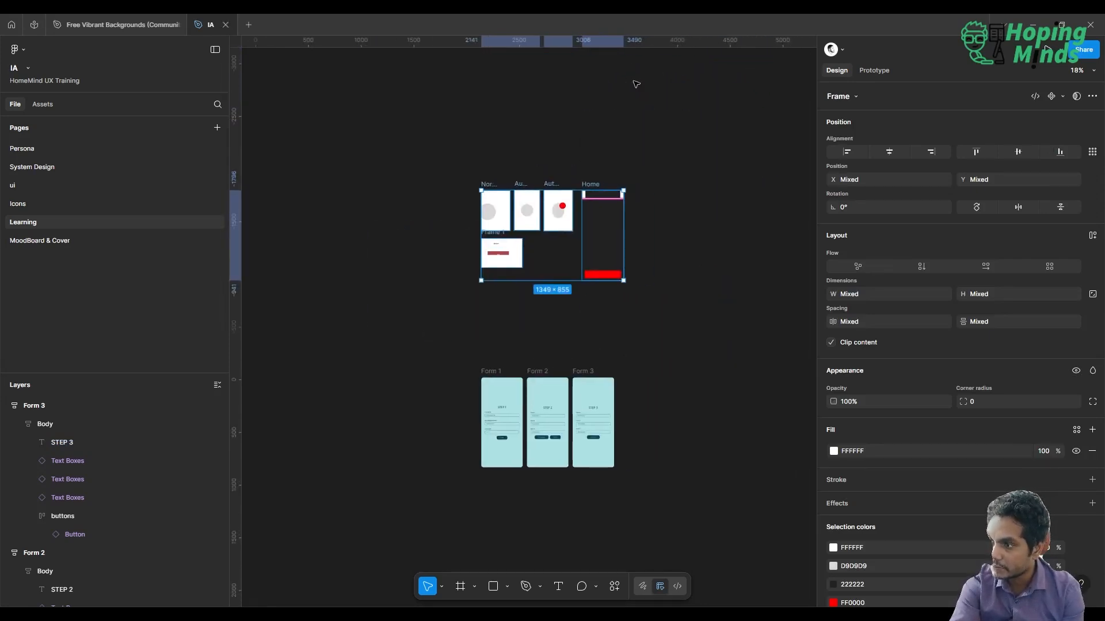
Draw a section of about 1807 × 1129 around the moved practice frames, enclosing all of them
left_click(475, 587)
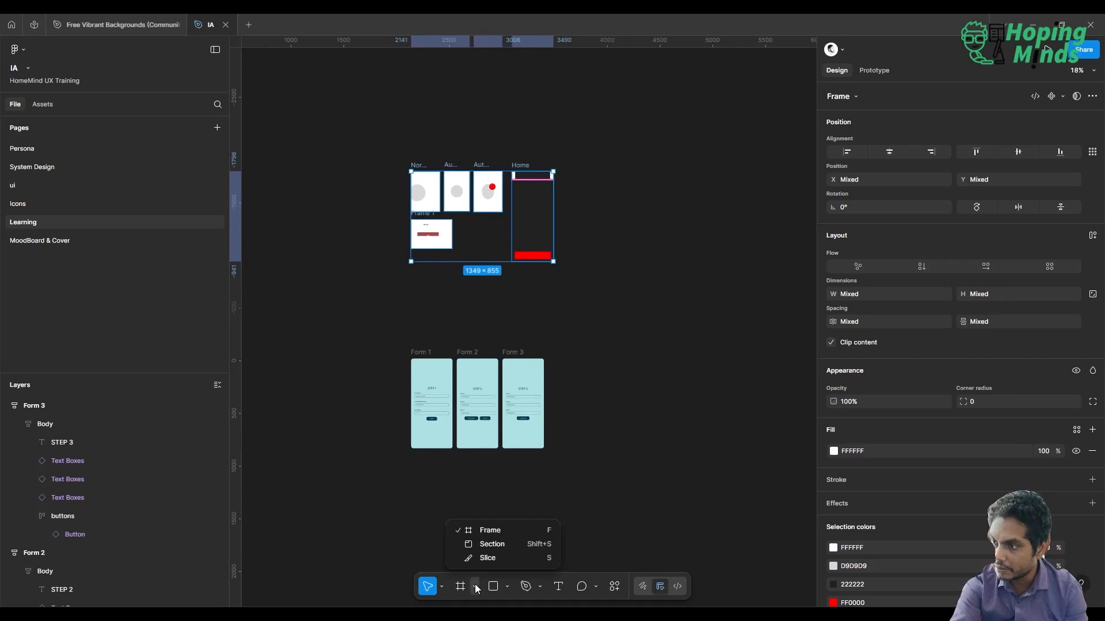
left_click(492, 544)
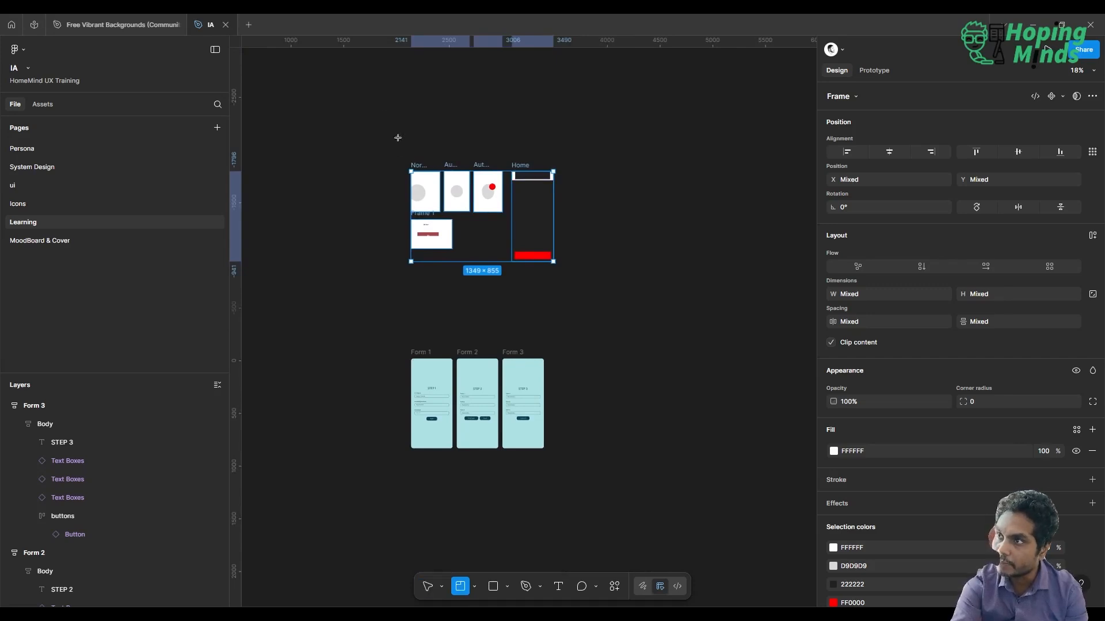
left_click_drag(562, 269, 594, 275)
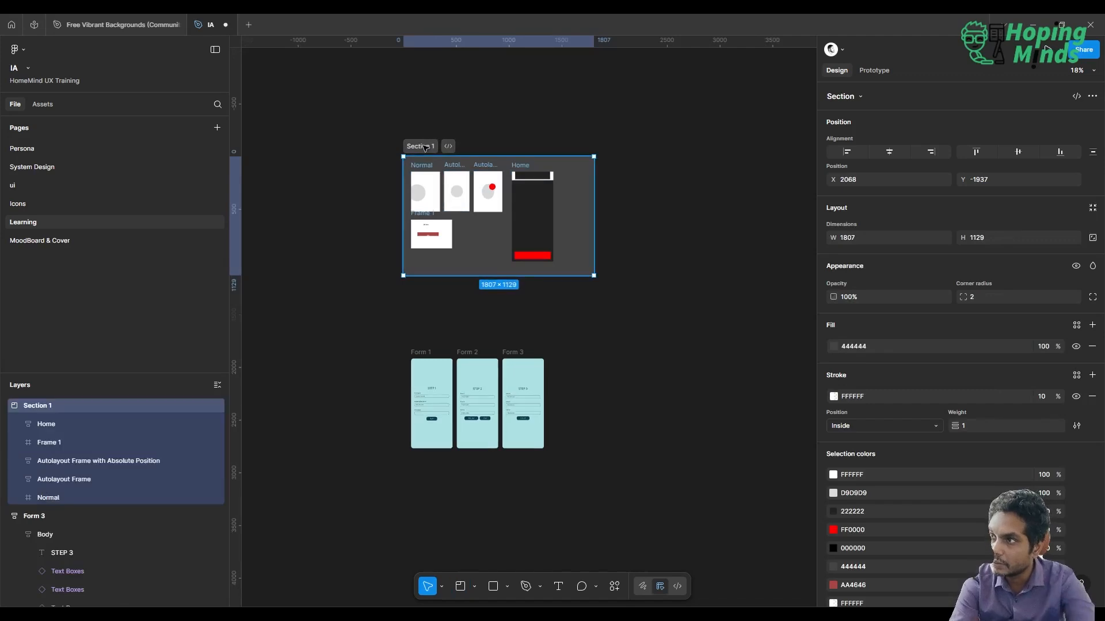
Rename the section around the practice frames as Learning Autolayout
type("Learning Auto")
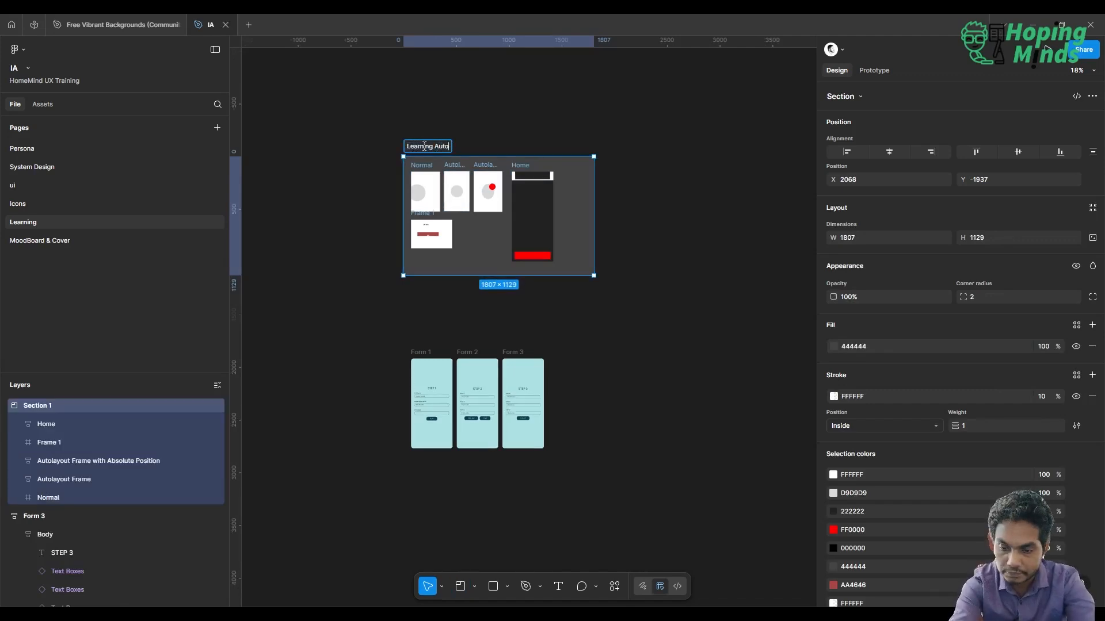
type("layout")
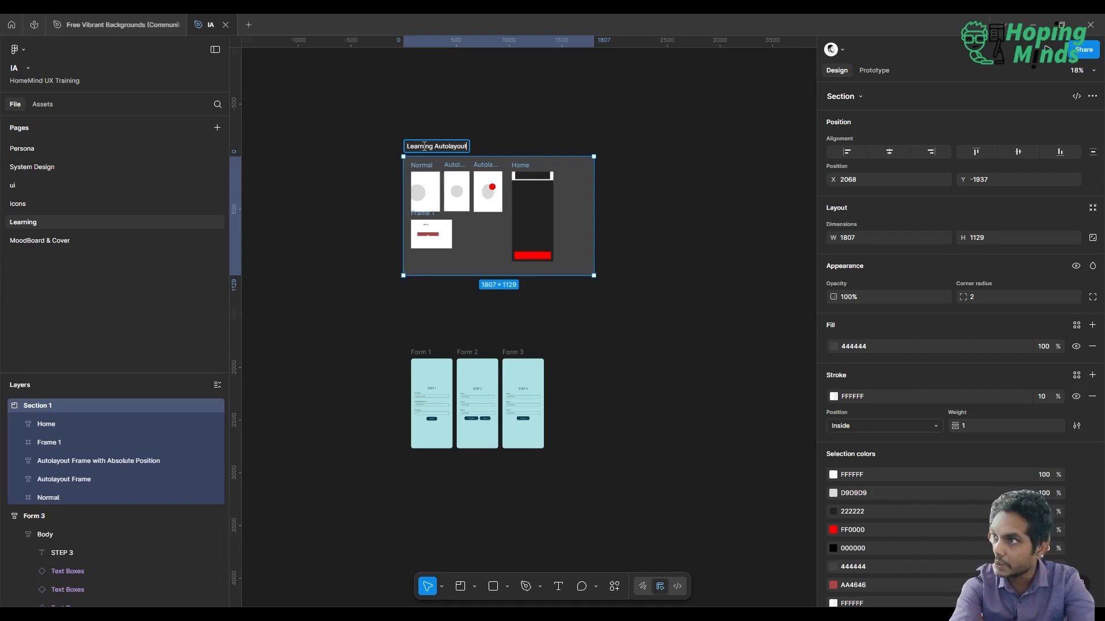
key("Return")
left_click(509, 334)
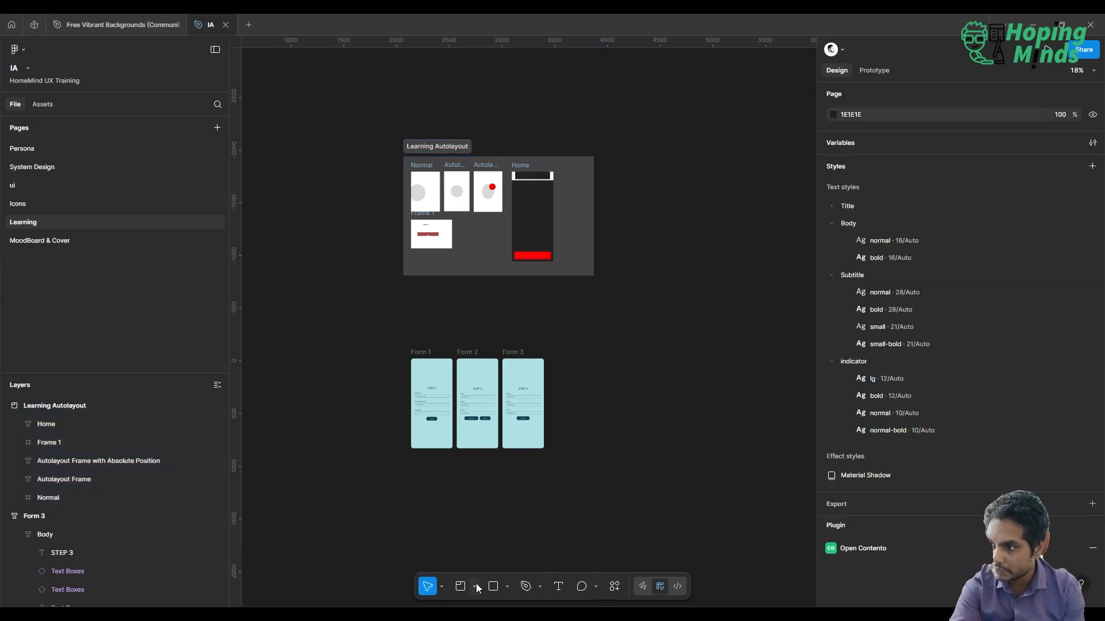
Draw a section of about 2254 × 1342 around the Form 1, Form 2 and Form 3 frames
left_click(458, 587)
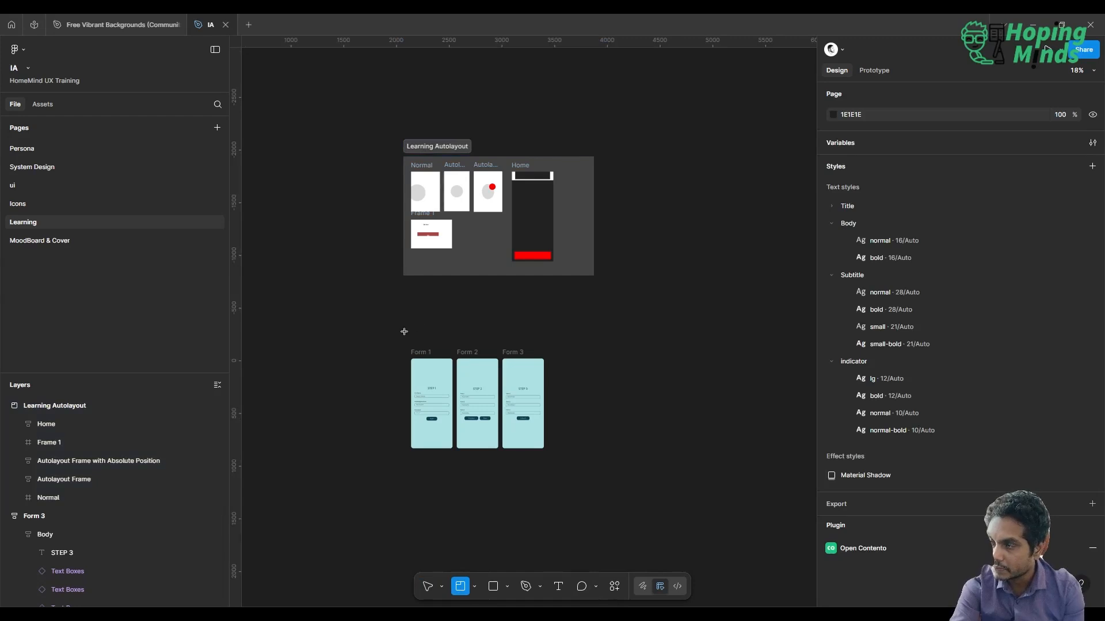
left_click_drag(403, 332, 640, 473)
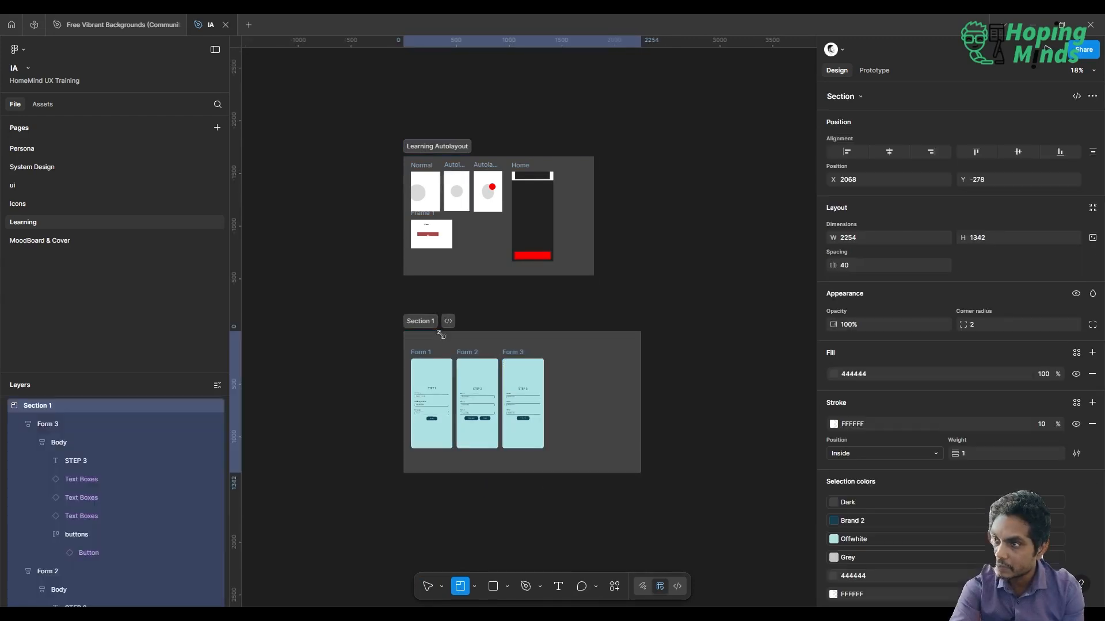
key("v")
Rename the section around the three form frames as Prototyping Basic
double_click(419, 321)
type("F")
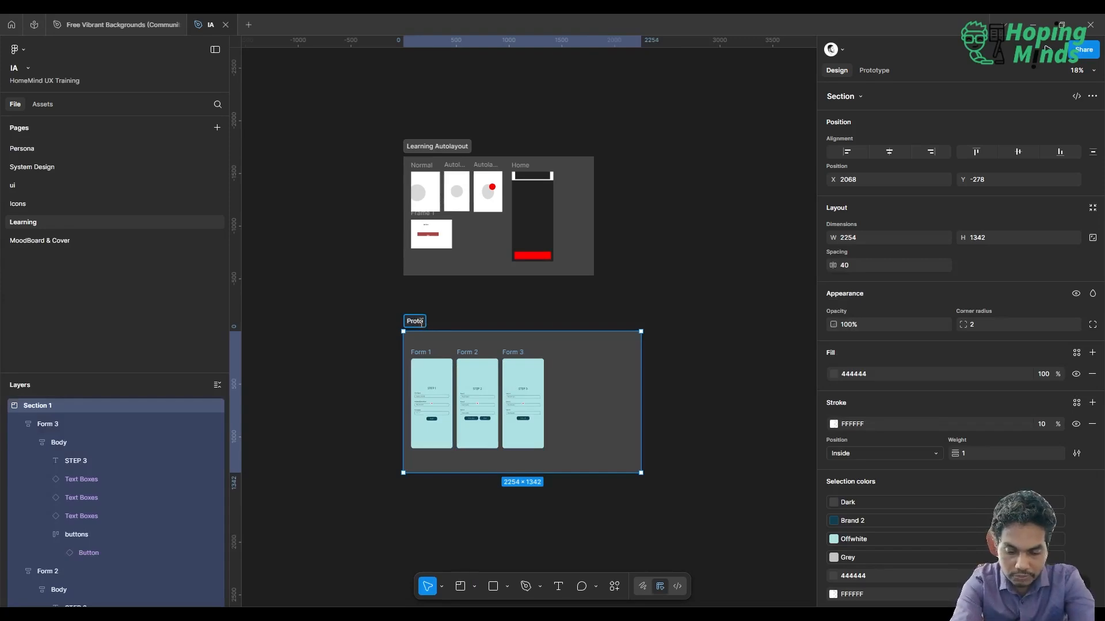
type("rototyping Basisc")
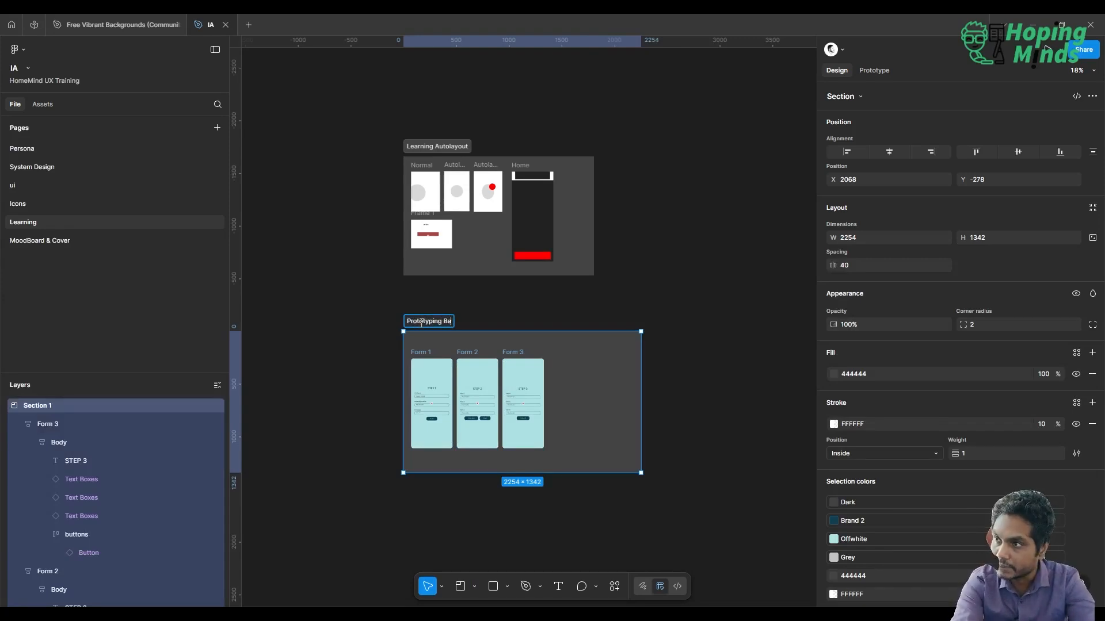
key("BackSpace")
key("BackSpace")
type("c")
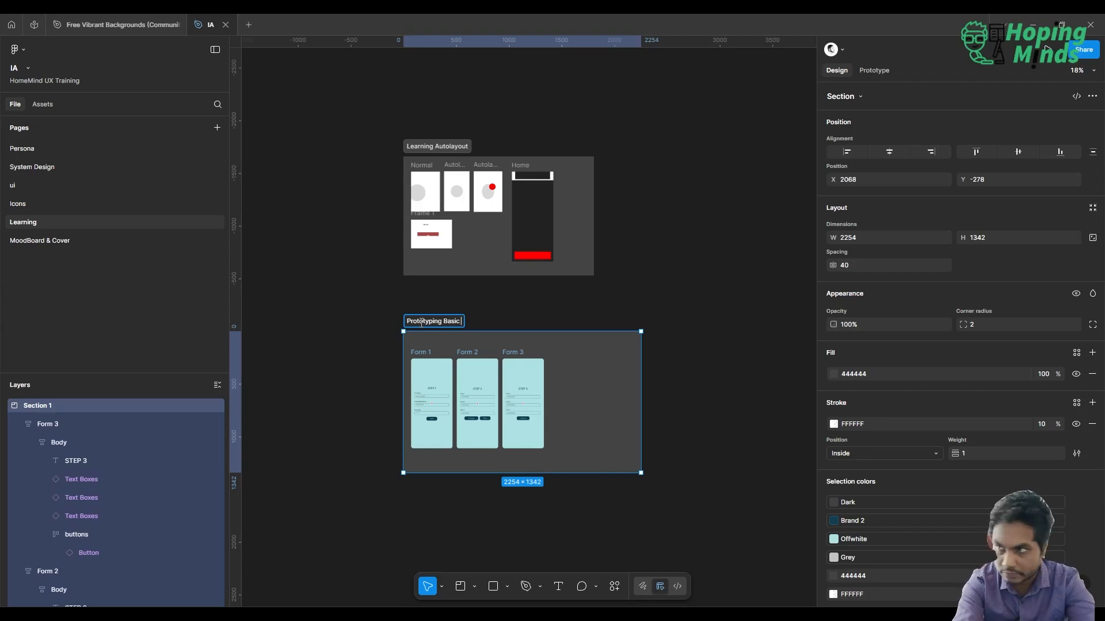
key("Return")
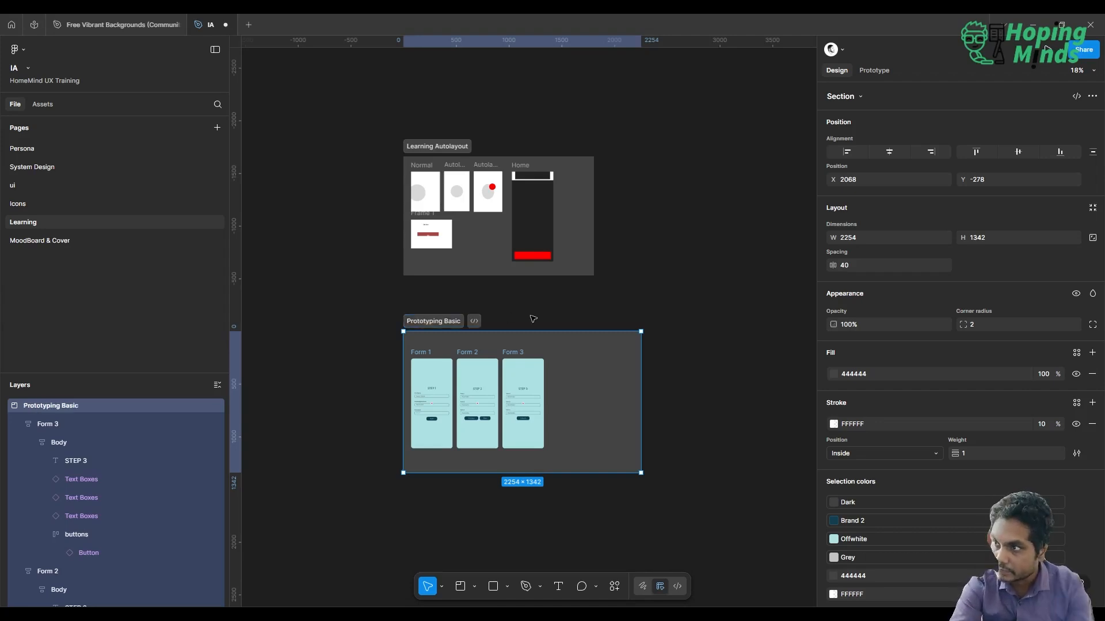
left_click(531, 316)
scroll(530, 316, "up", 5, "ctrl")
scroll(530, 316, "up", 4)
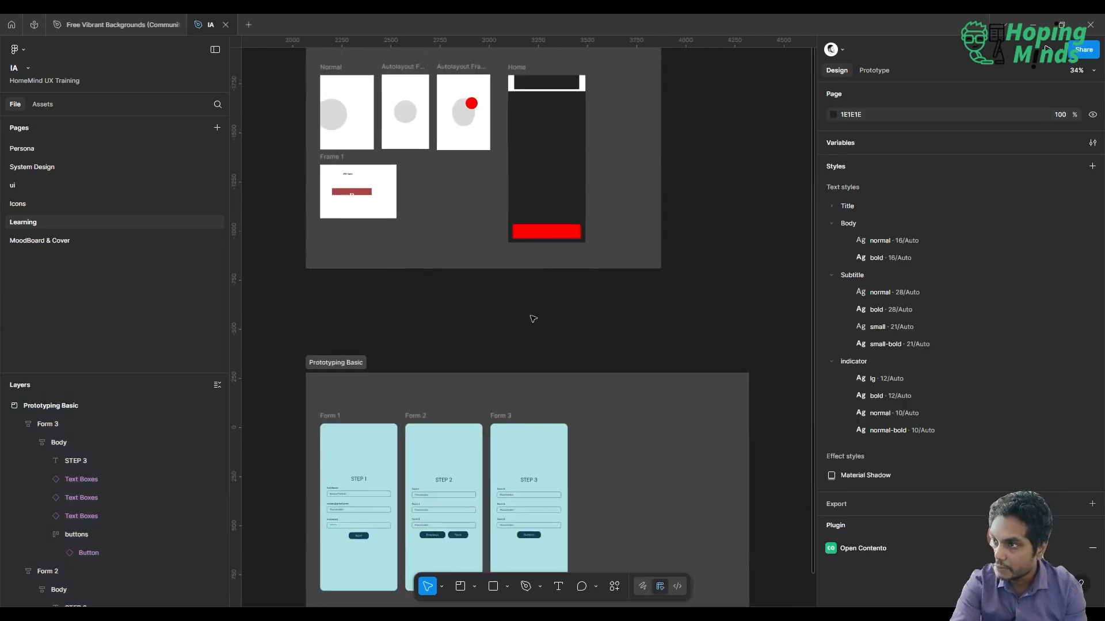
scroll(531, 315, "down", 3, "ctrl")
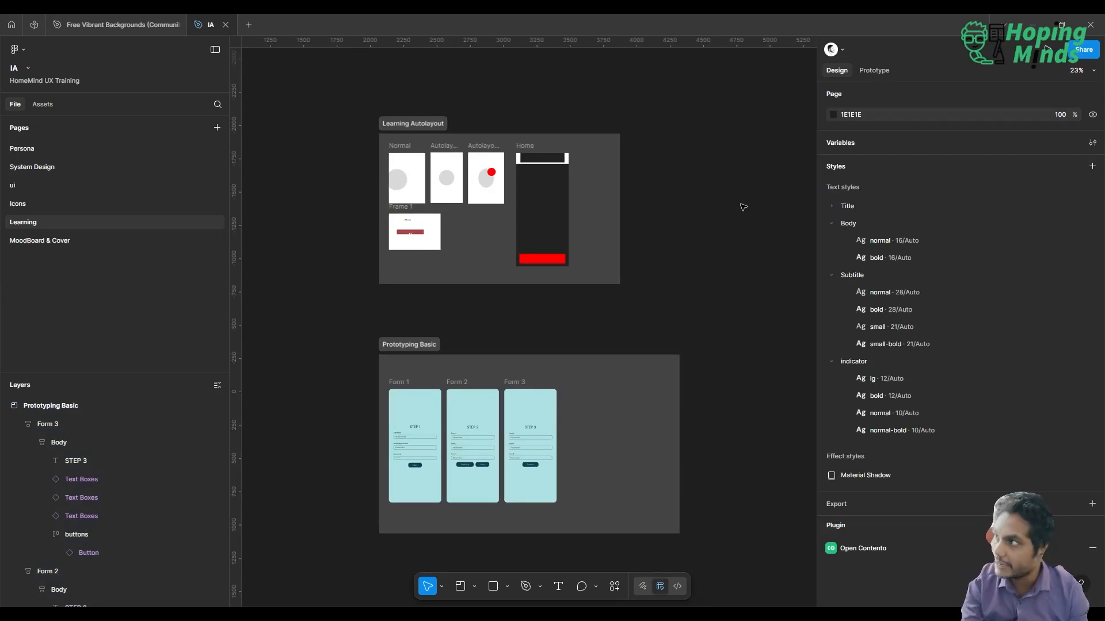
left_click(470, 448)
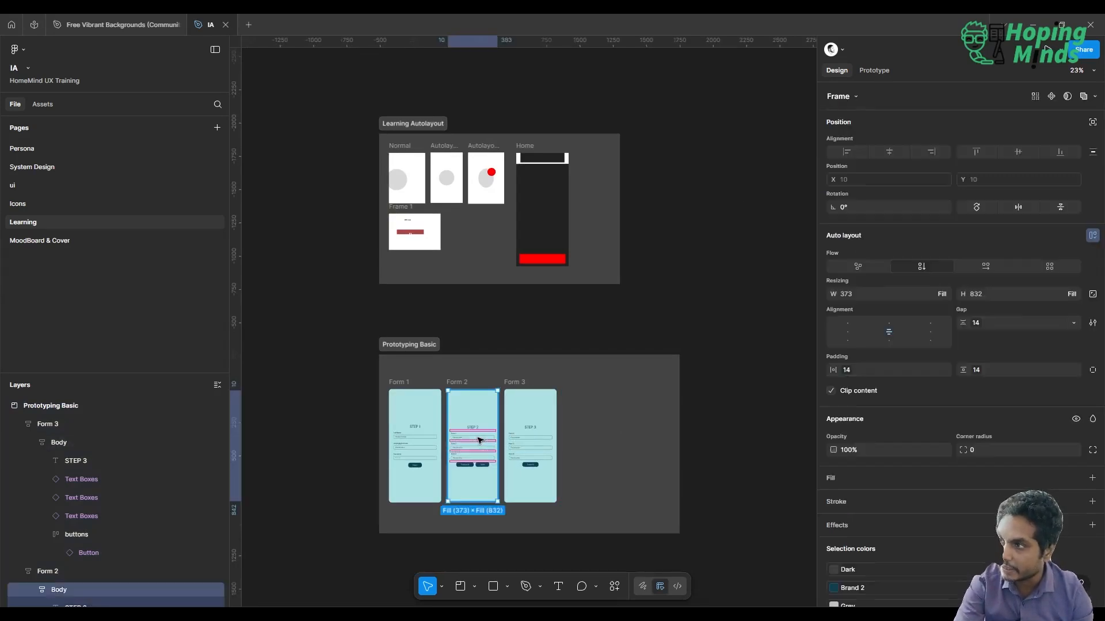
left_click(754, 343)
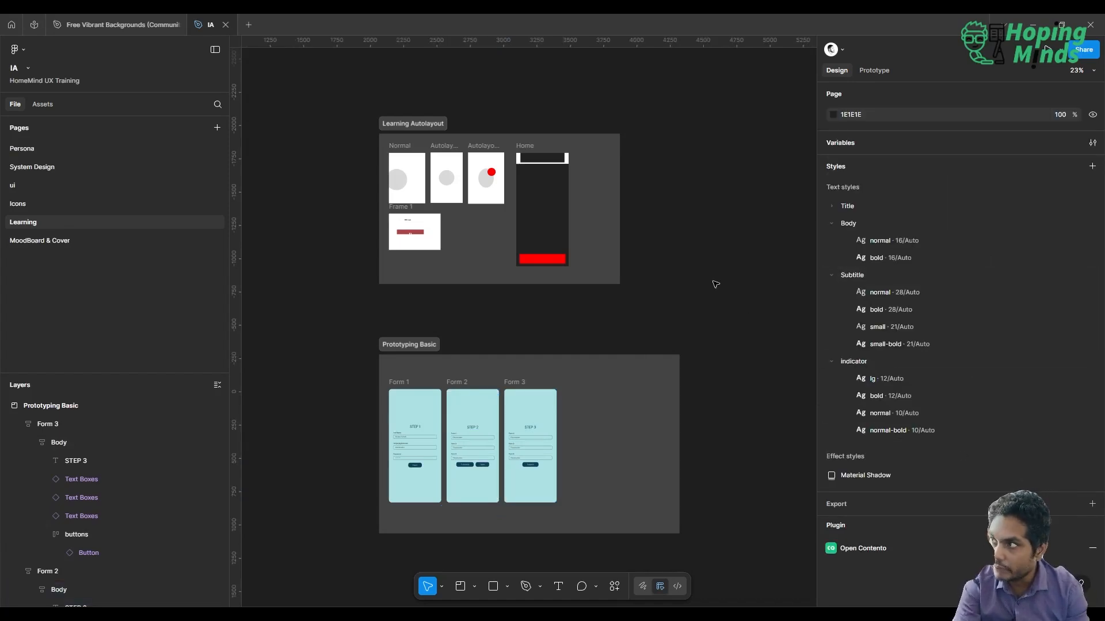
Set the page's prototype device to iPhone 16
left_click(875, 73)
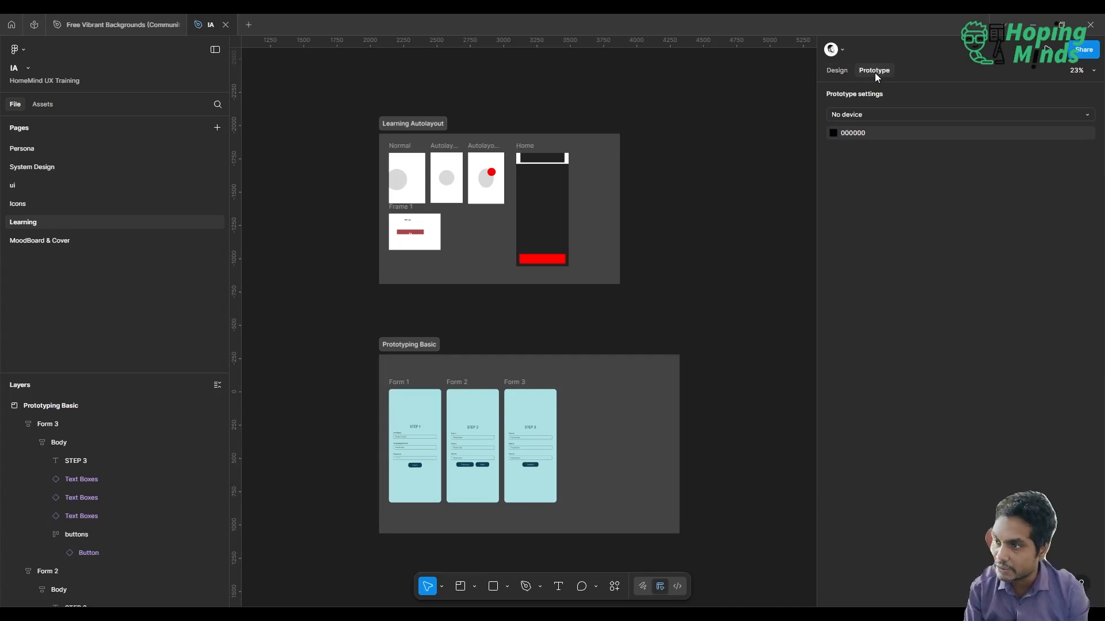
scroll(468, 365, "up", 5)
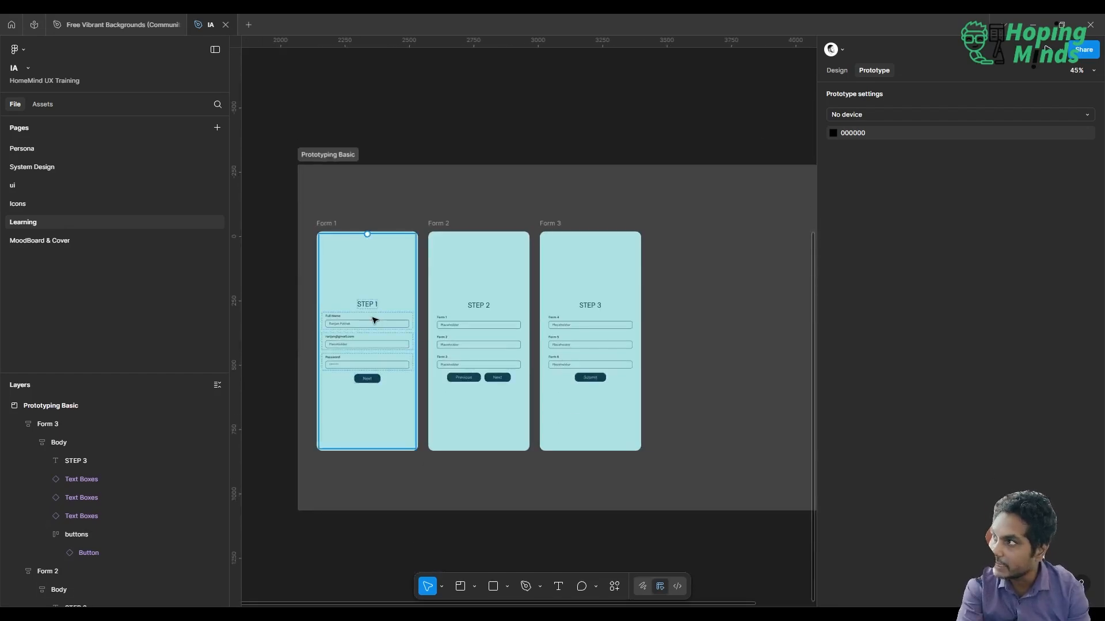
scroll(683, 145, "down", 3)
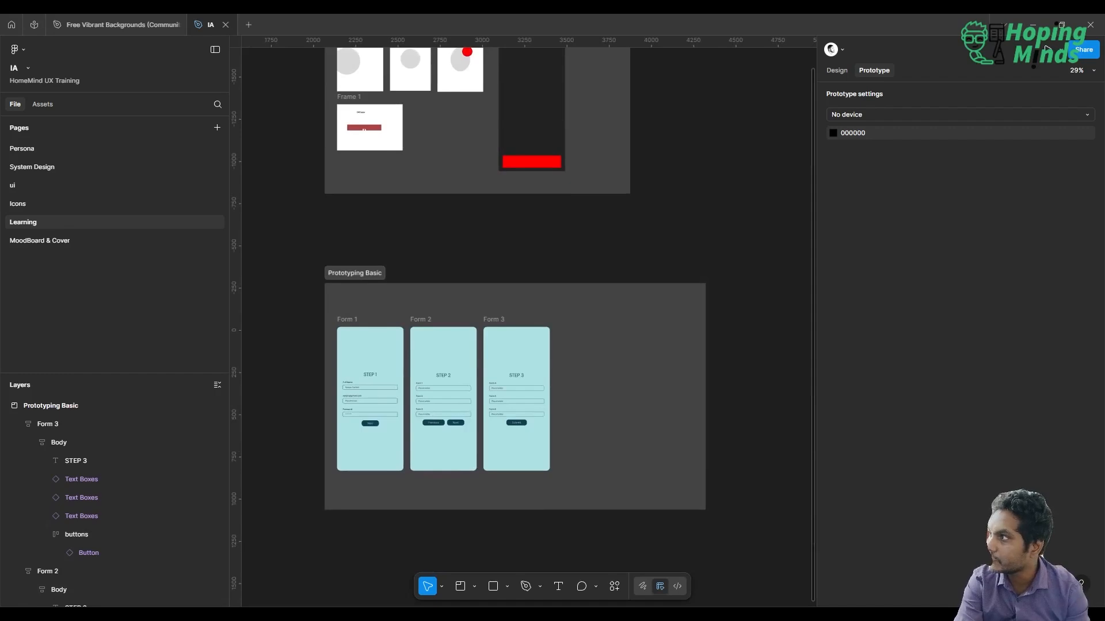
left_click(1013, 114)
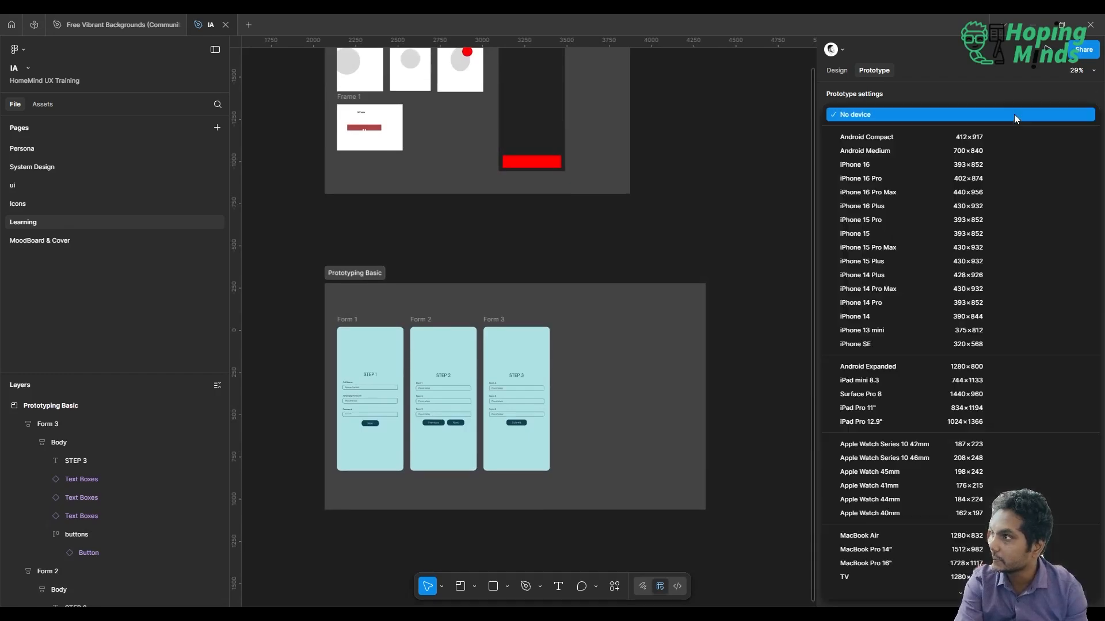
left_click(897, 165)
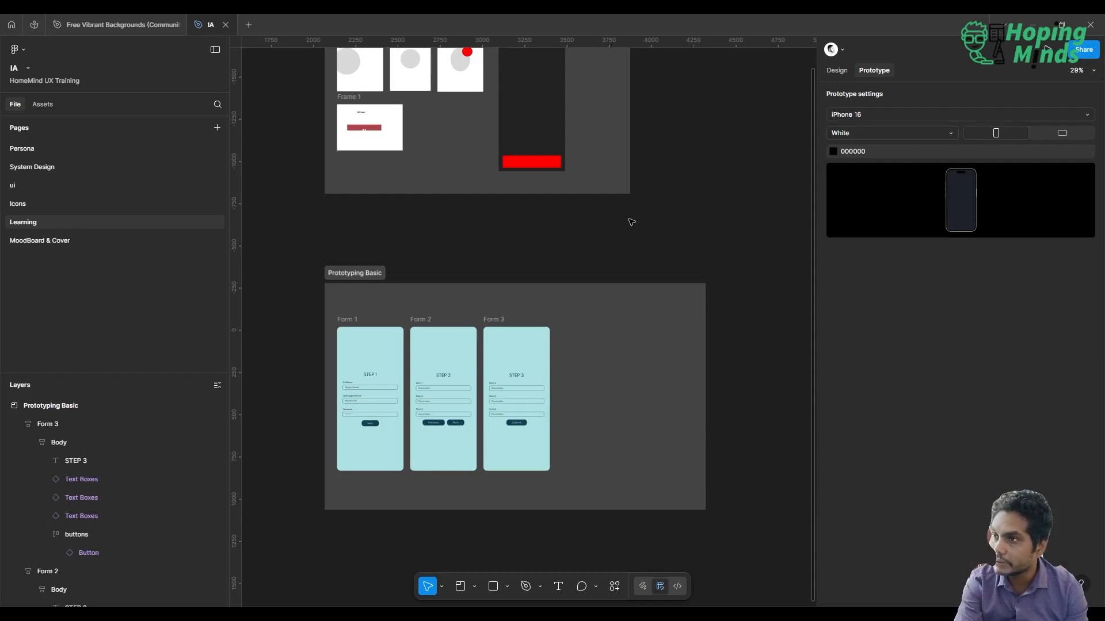
Add a flow starting point to the Form 1 frame and name the flow Learning
left_click(349, 324)
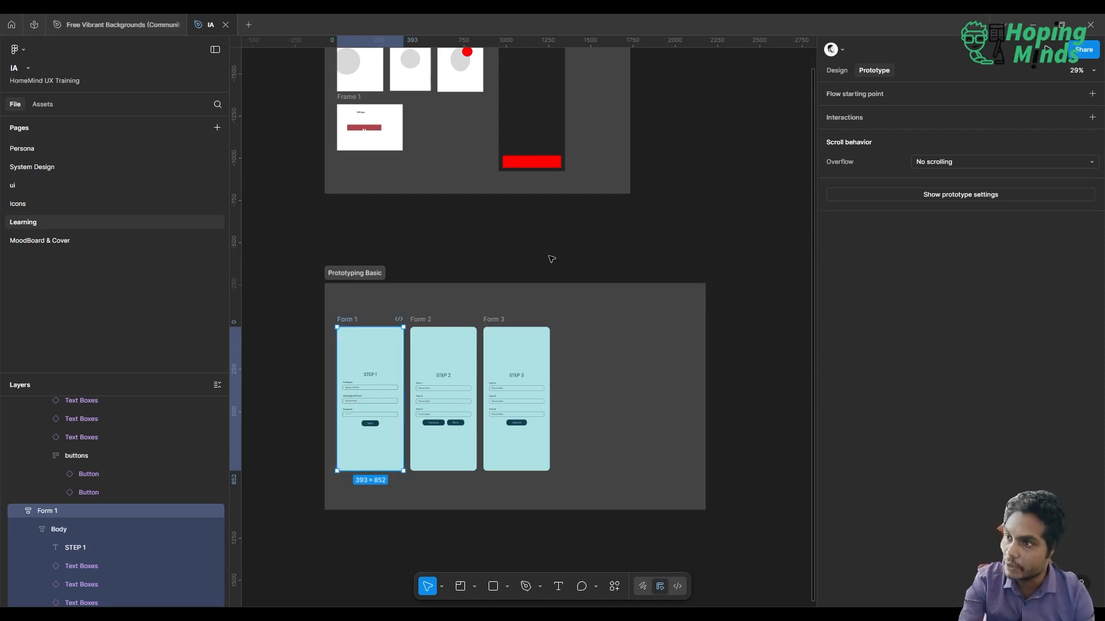
left_click(1092, 93)
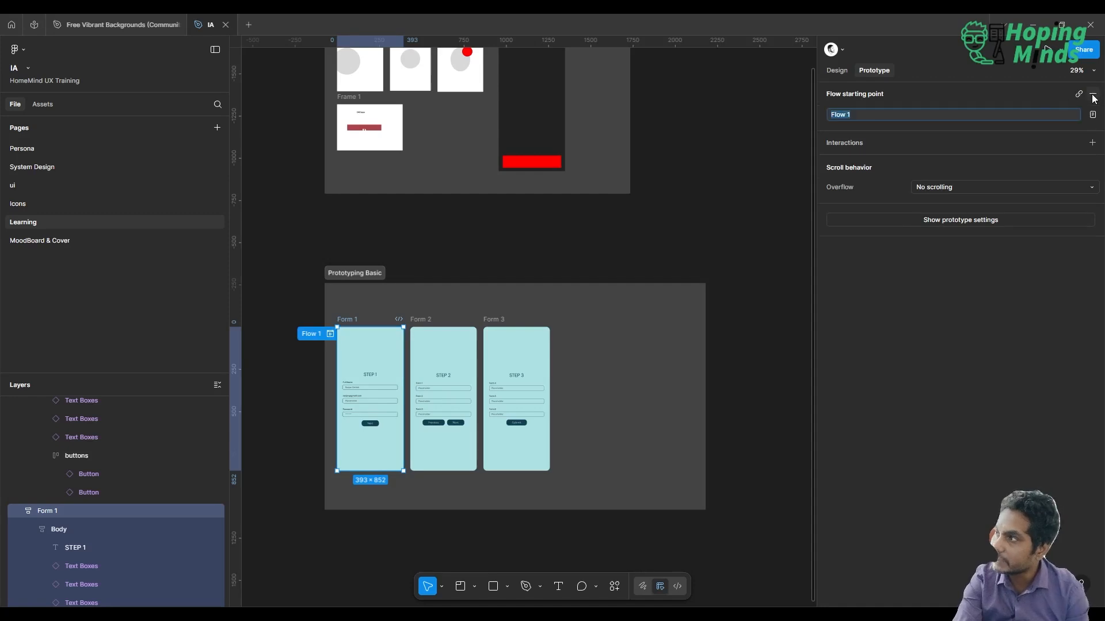
type("Lerning")
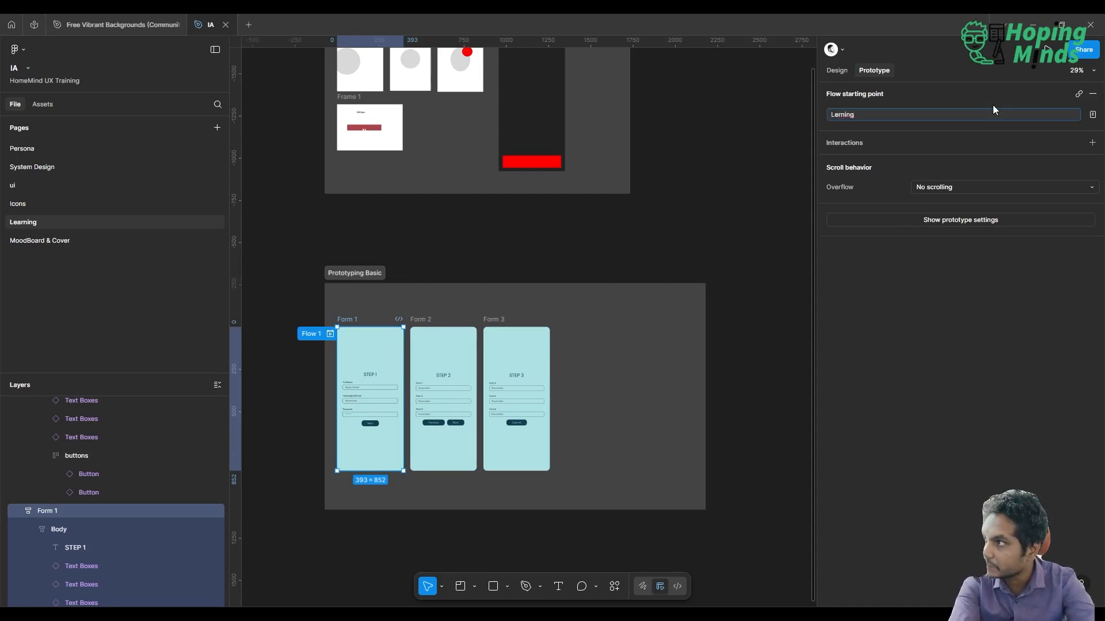
key("BackSpace")
key("BackSpace")
key("BackSpace")
key("BackSpace")
key("BackSpace")
type("arning")
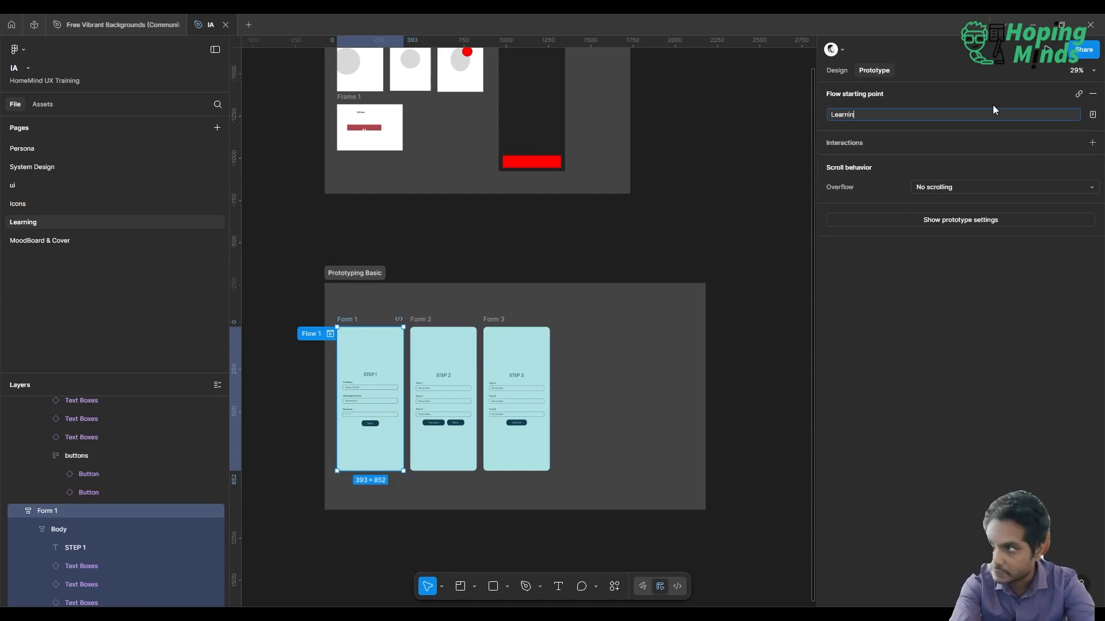
key("Return")
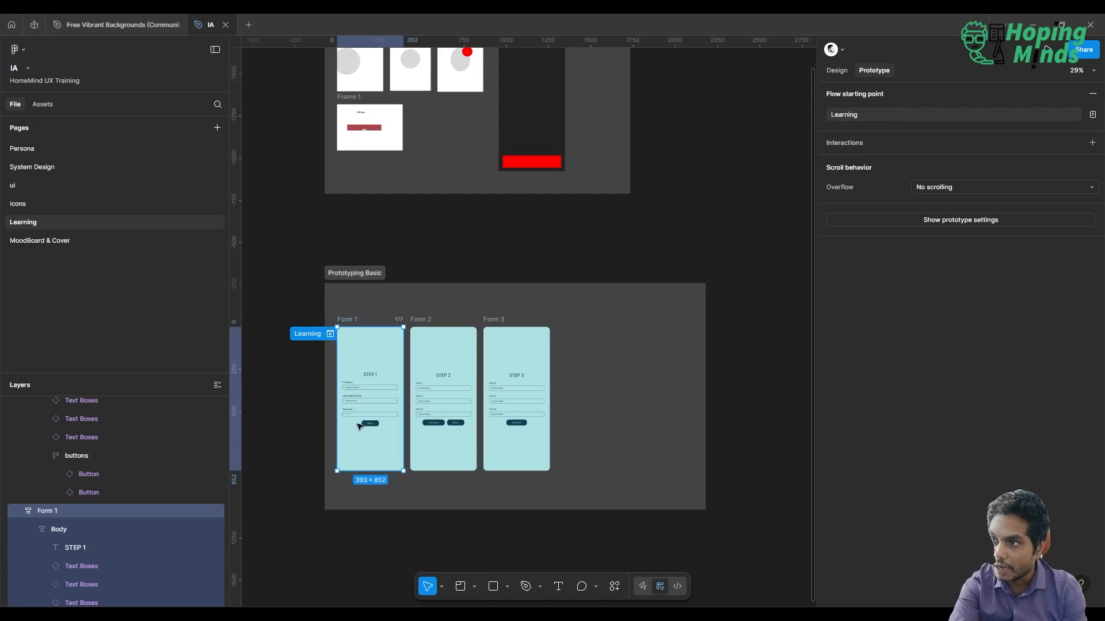
key("Escape")
Add an on-tap interaction to the Next button in Form 1 that navigates to Form 2
scroll(358, 431, "up", 3)
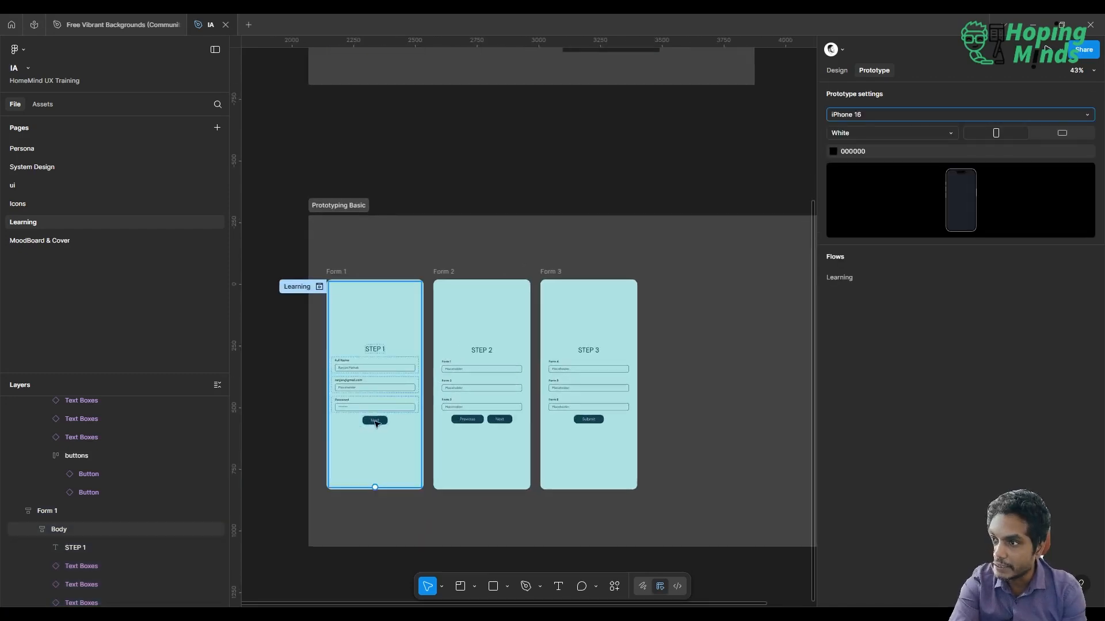
scroll(376, 424, "up", 5)
scroll(376, 424, "left", 2)
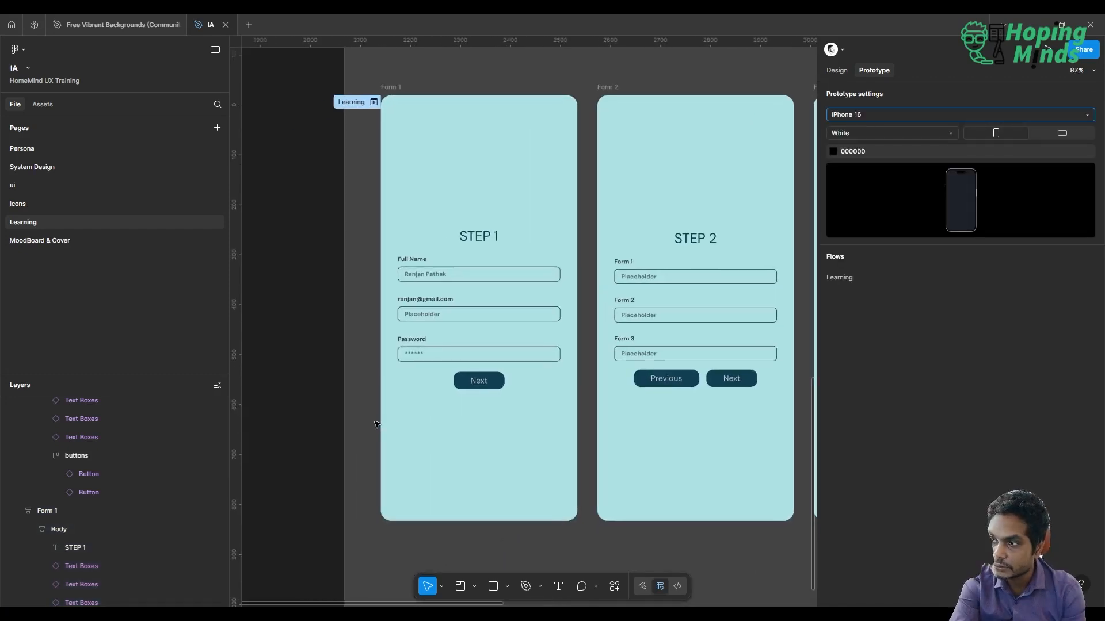
scroll(377, 424, "down", 3)
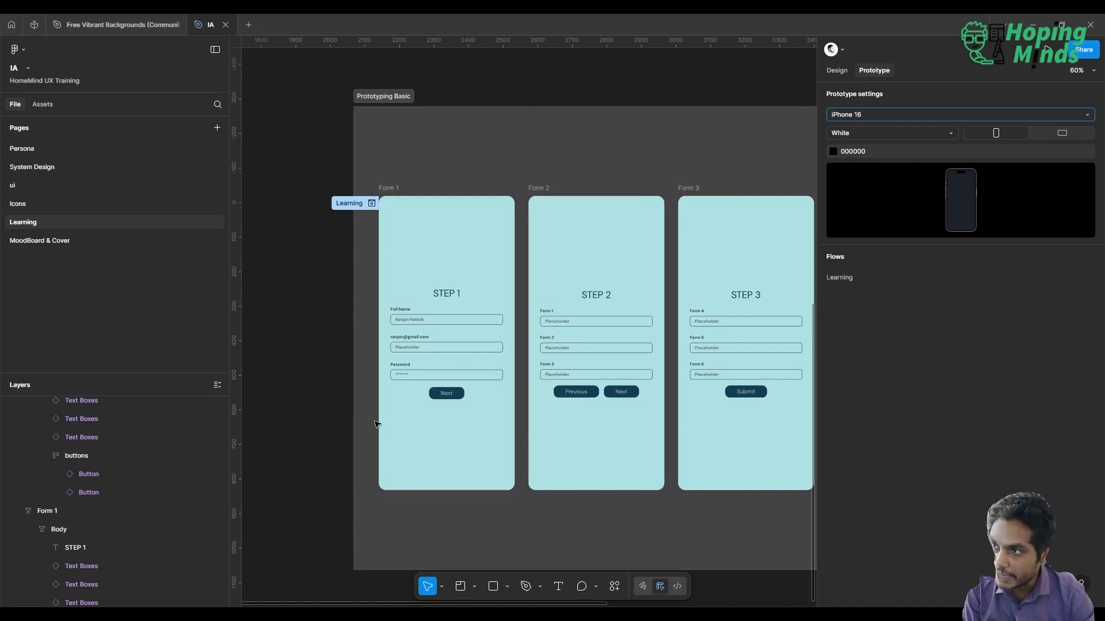
left_click(450, 395)
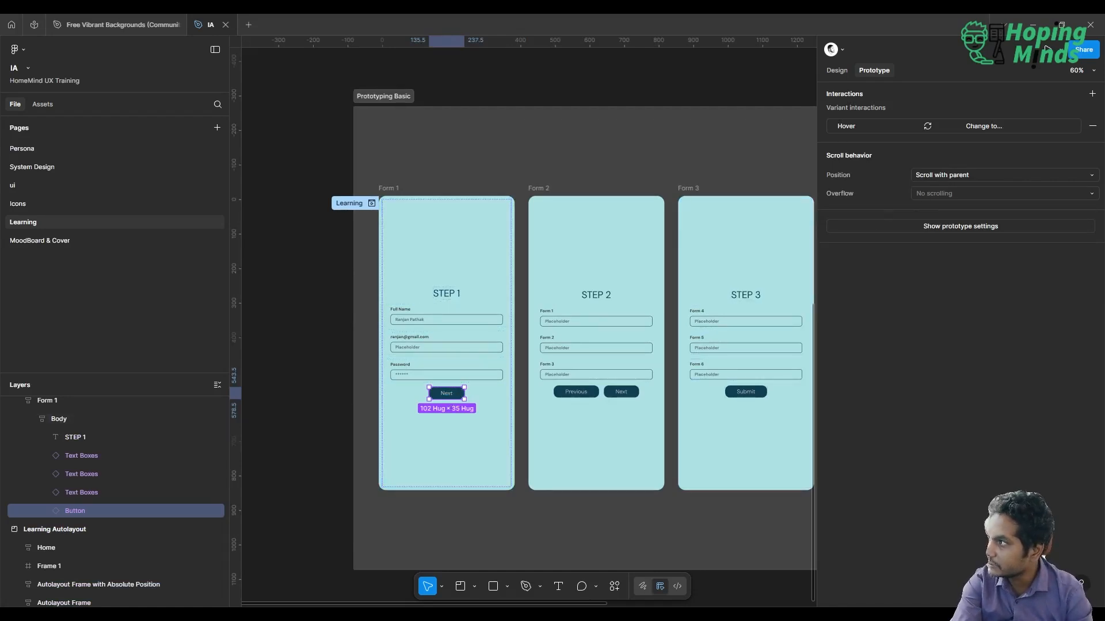
left_click(1092, 95)
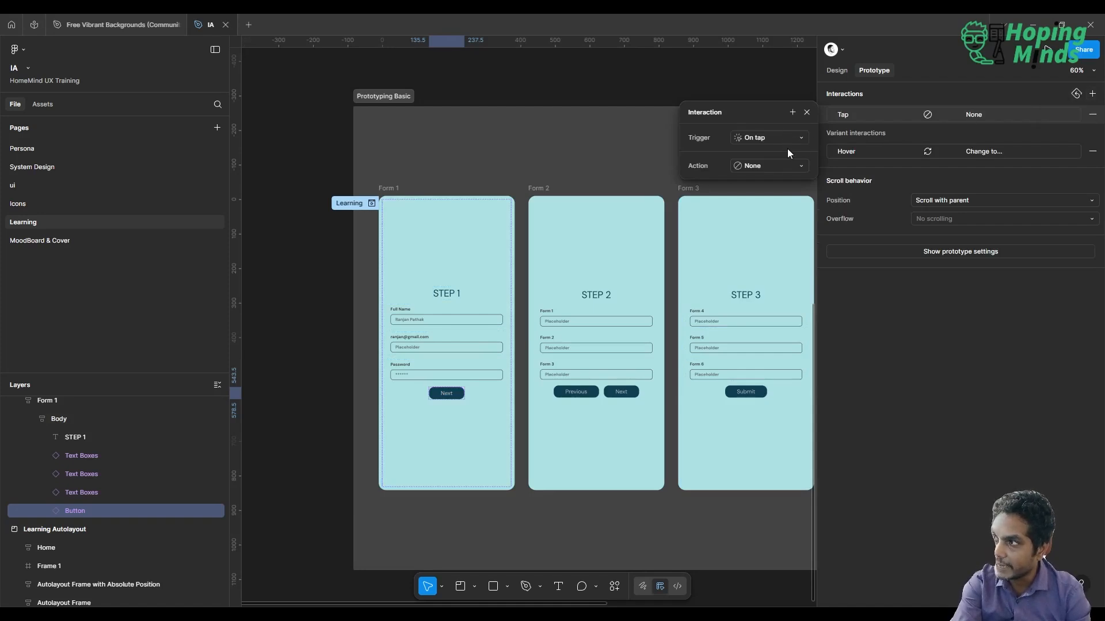
left_click(780, 168)
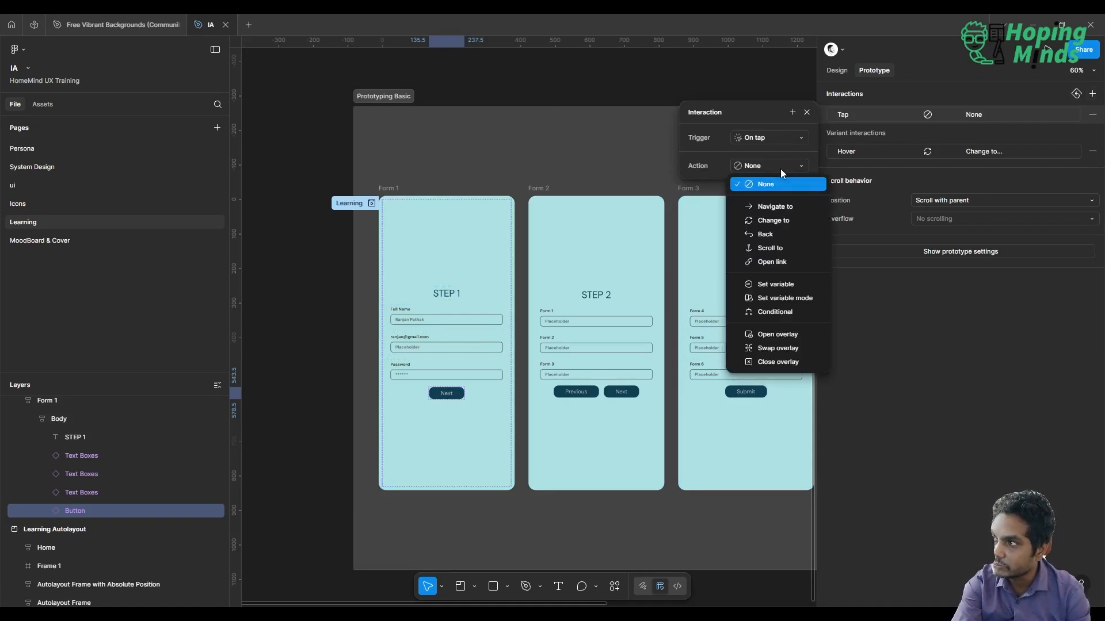
left_click(779, 206)
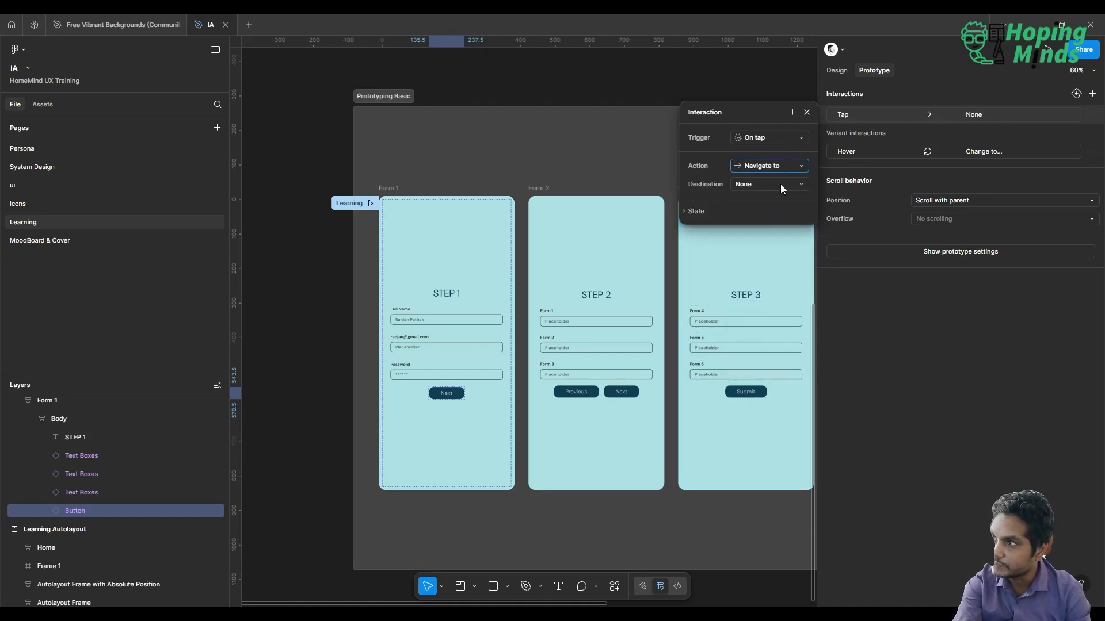
left_click(780, 184)
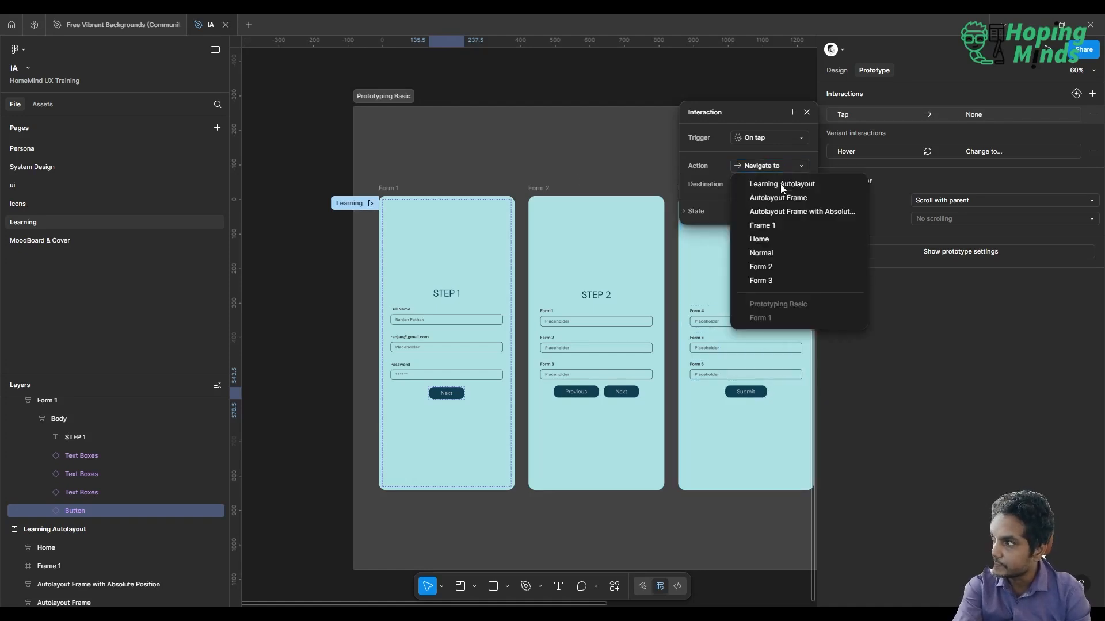
left_click(778, 267)
Add an on-tap interaction to the Previous button in Form 2 that navigates to Form 1
scroll(781, 269, "right", 3)
scroll(781, 270, "right", 3)
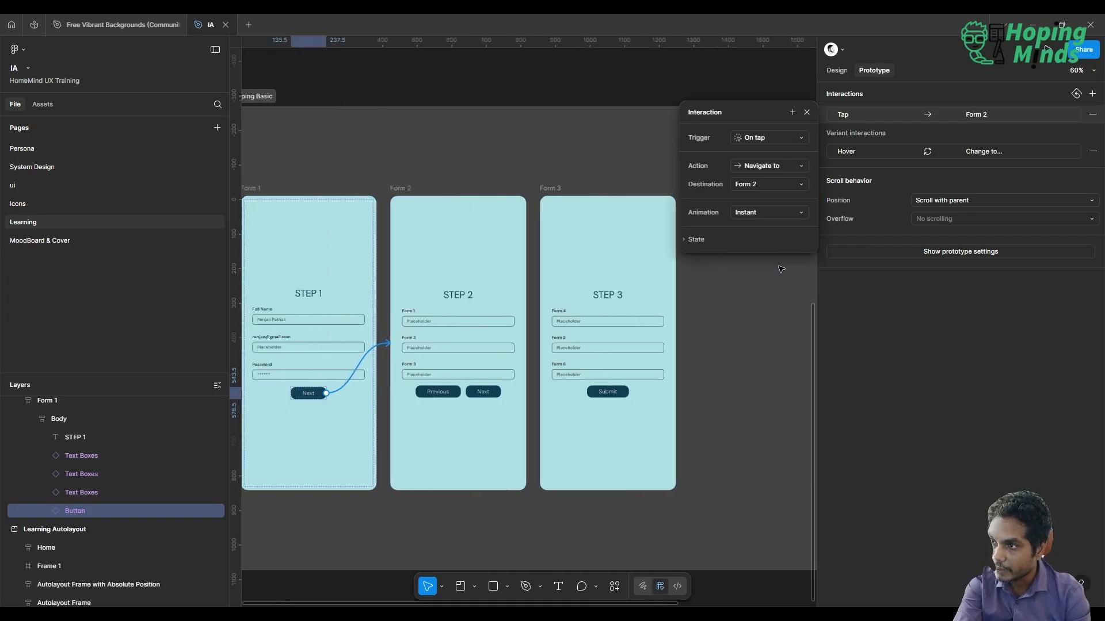
scroll(564, 376, "left", 2)
left_click(470, 394)
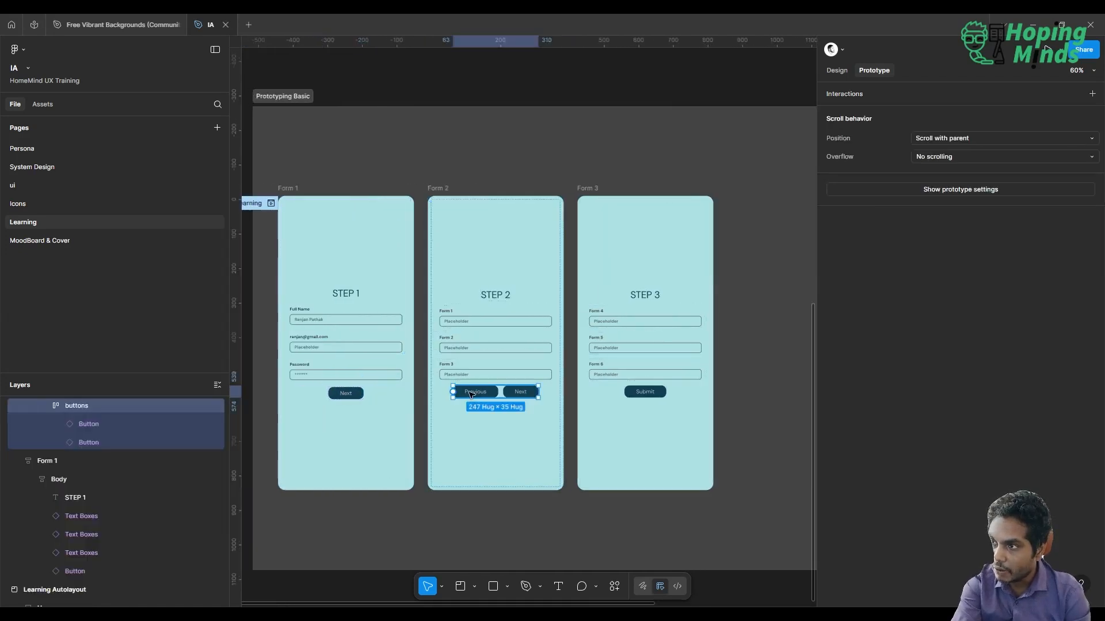
left_click(470, 394)
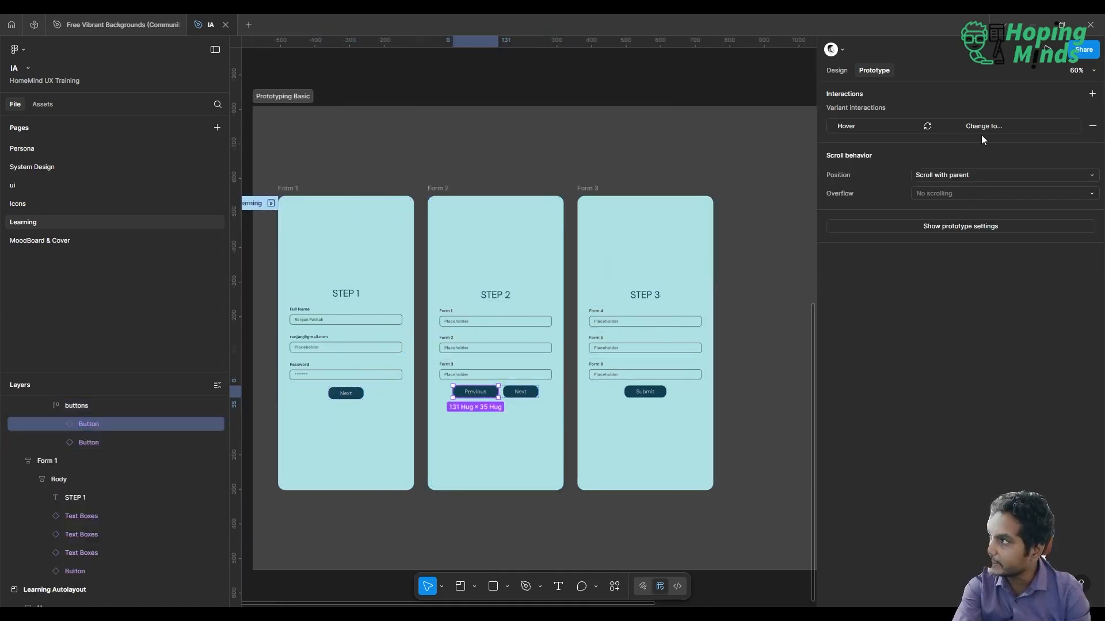
left_click(1092, 94)
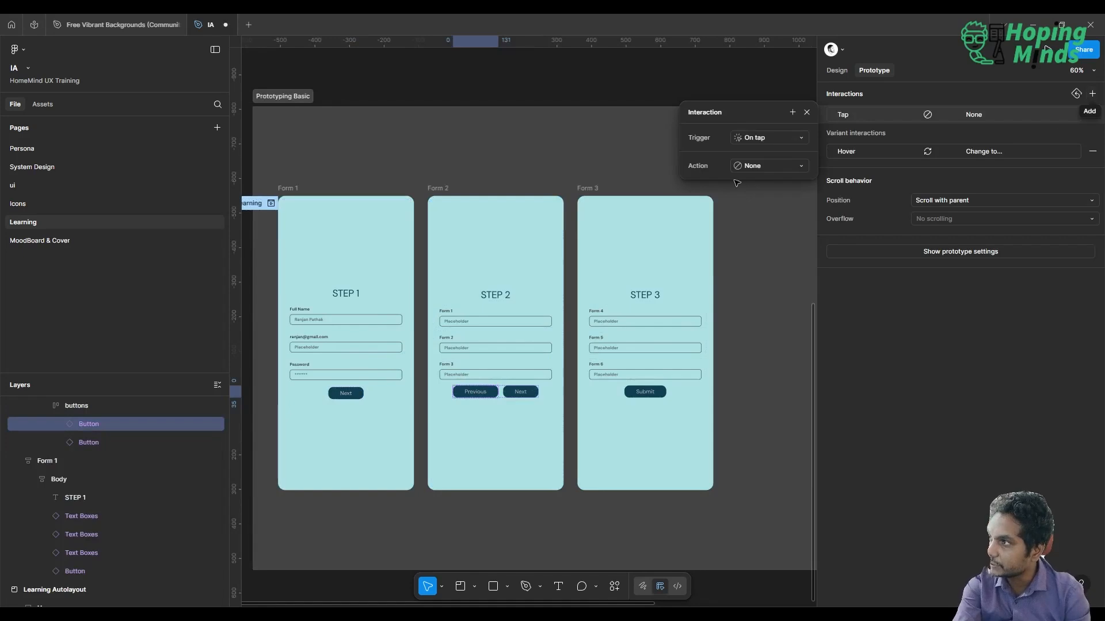
left_click(765, 165)
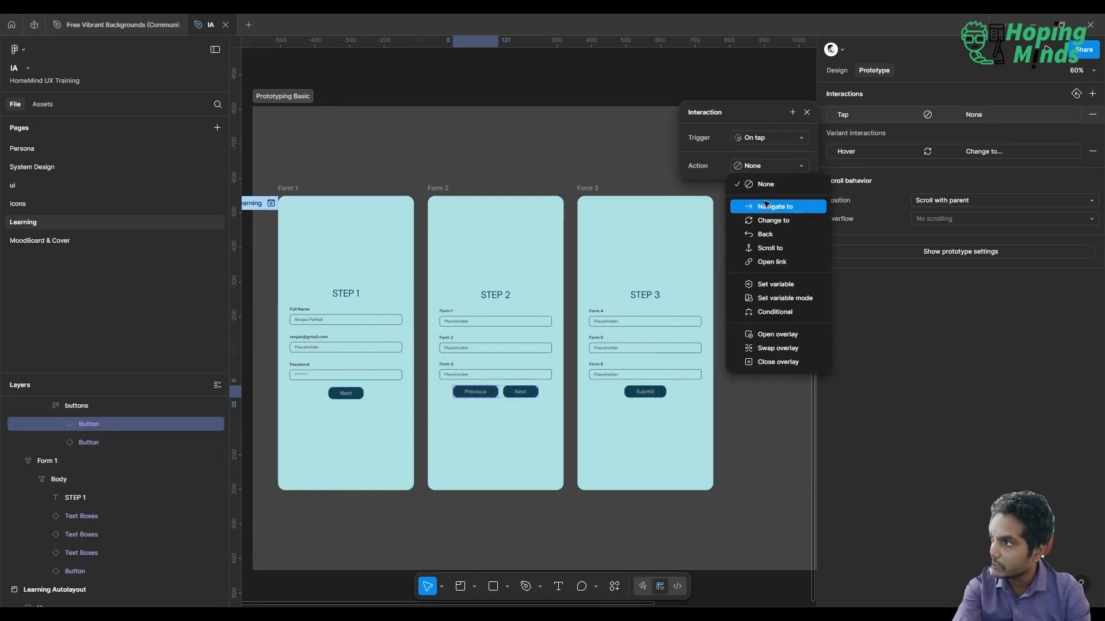
left_click(764, 201)
left_click(769, 184)
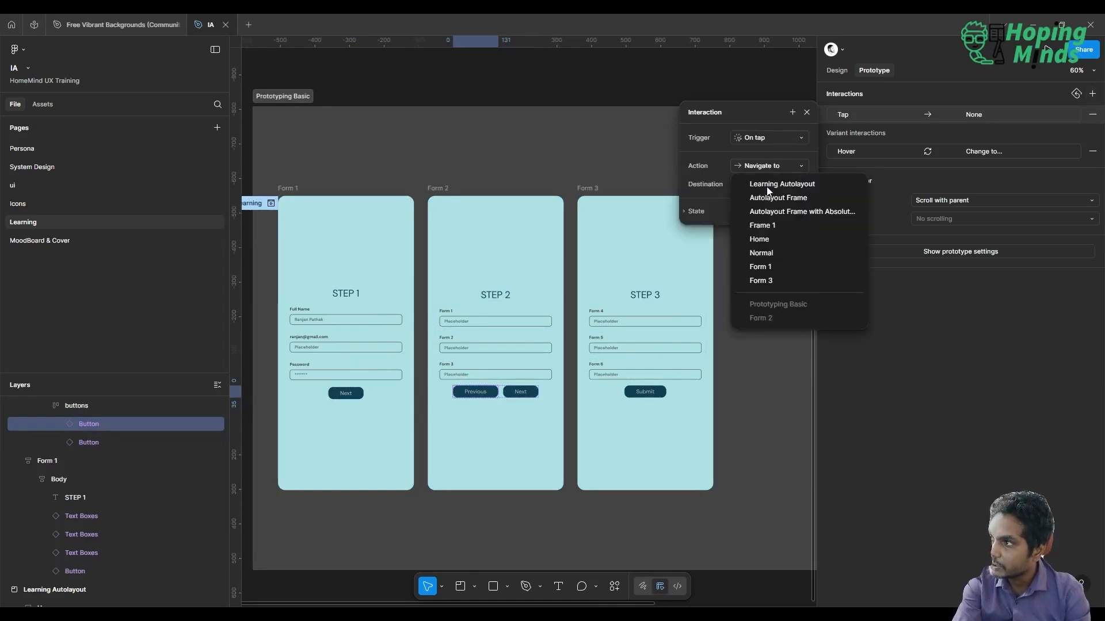
left_click(772, 271)
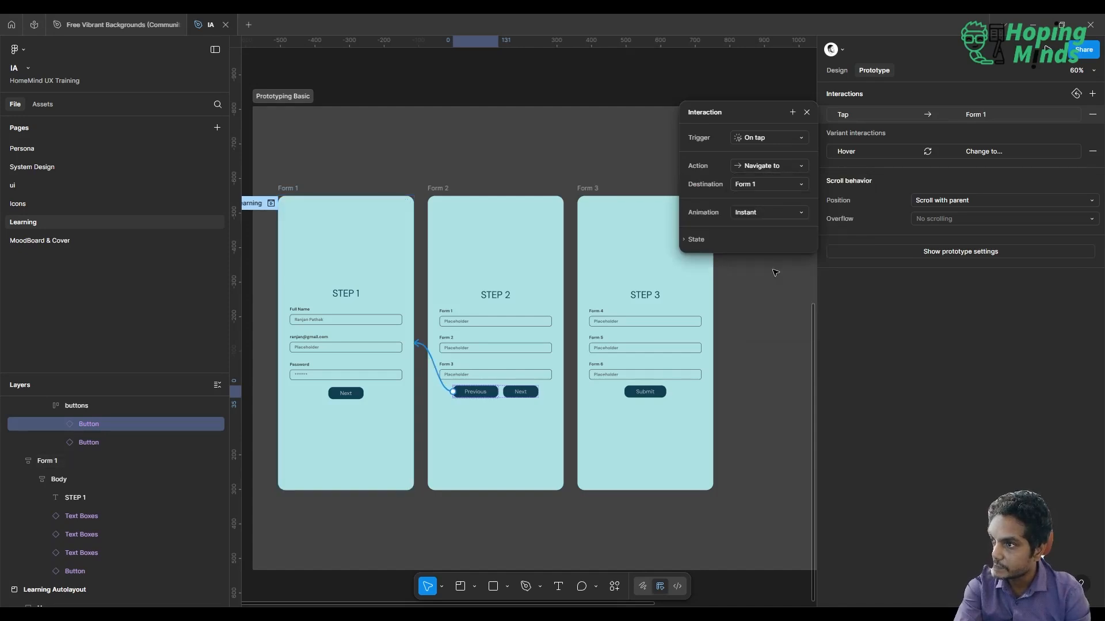
Add an on-tap interaction to the Next button in Form 2 that navigates to Form 3
left_click(532, 393)
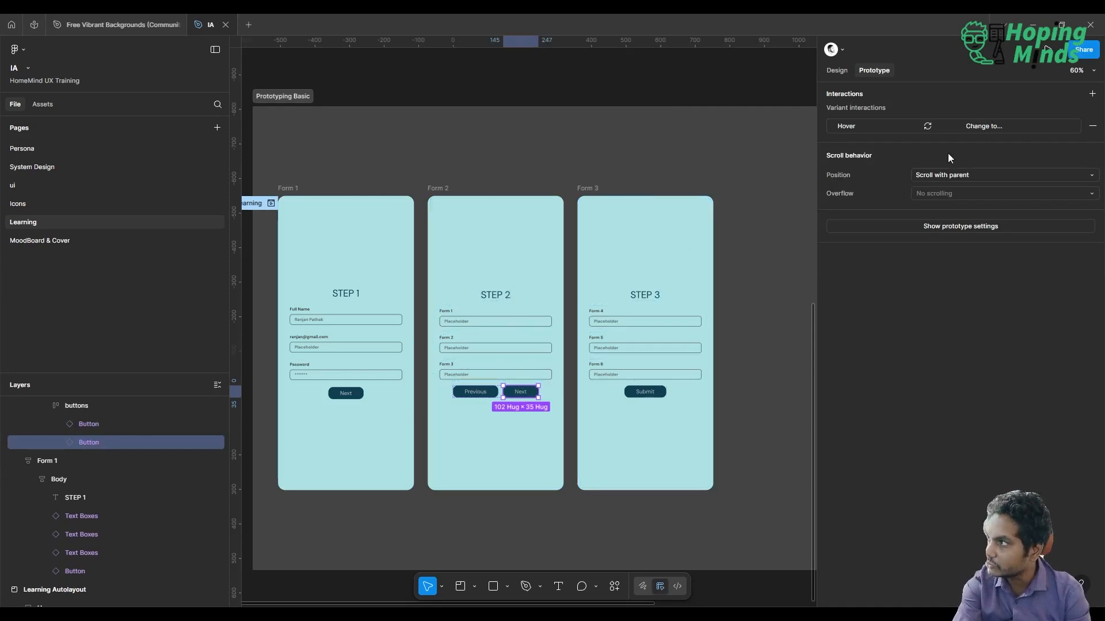
left_click(1092, 94)
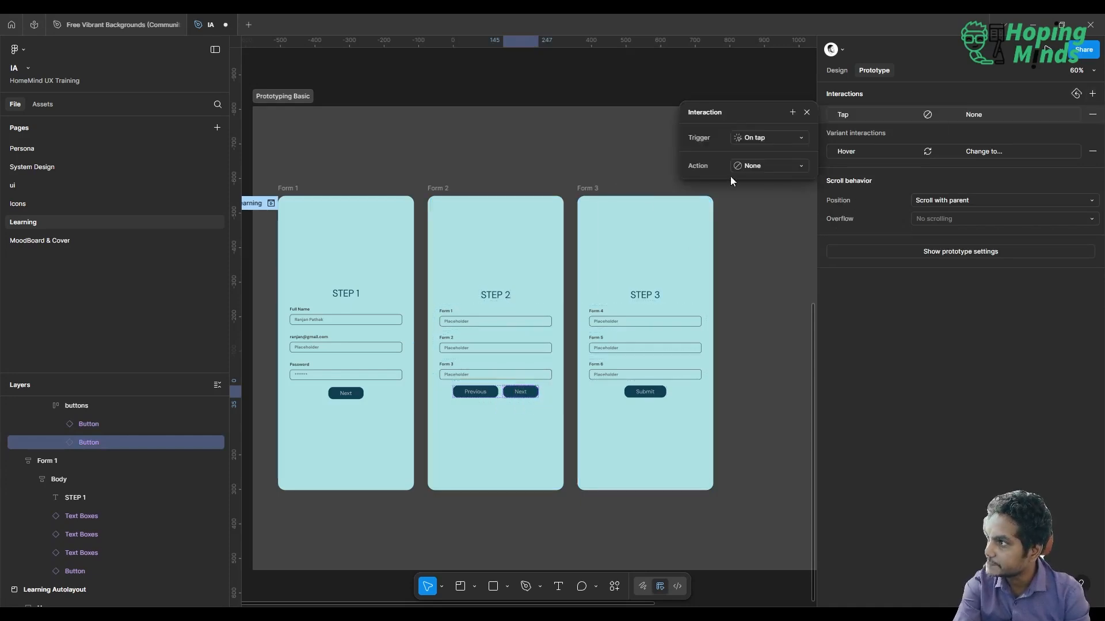
left_click(769, 165)
left_click(775, 209)
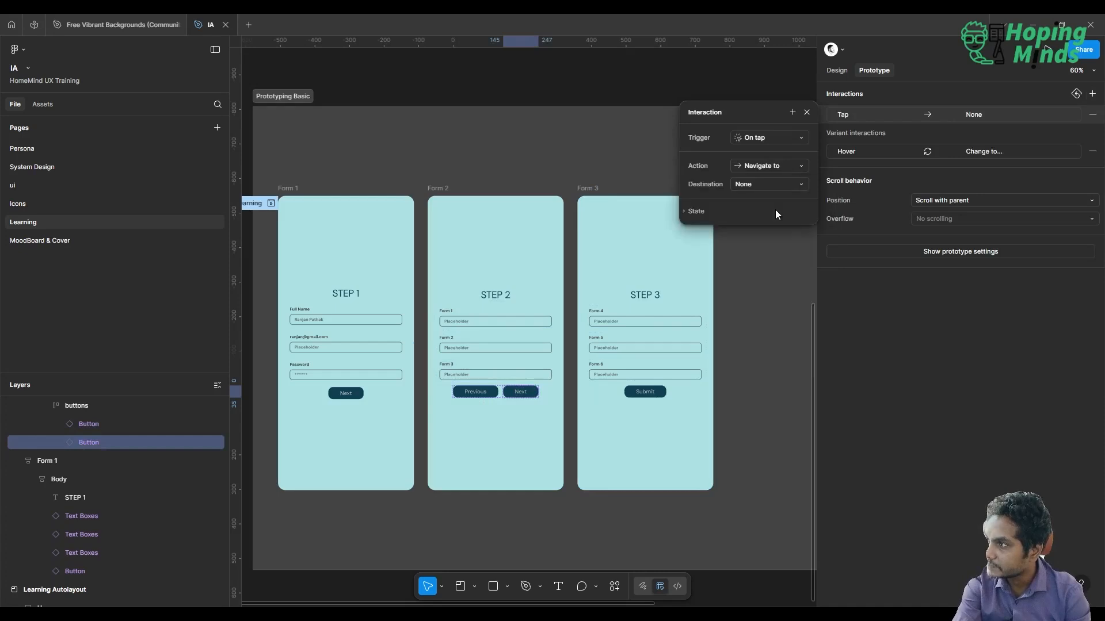
left_click(766, 185)
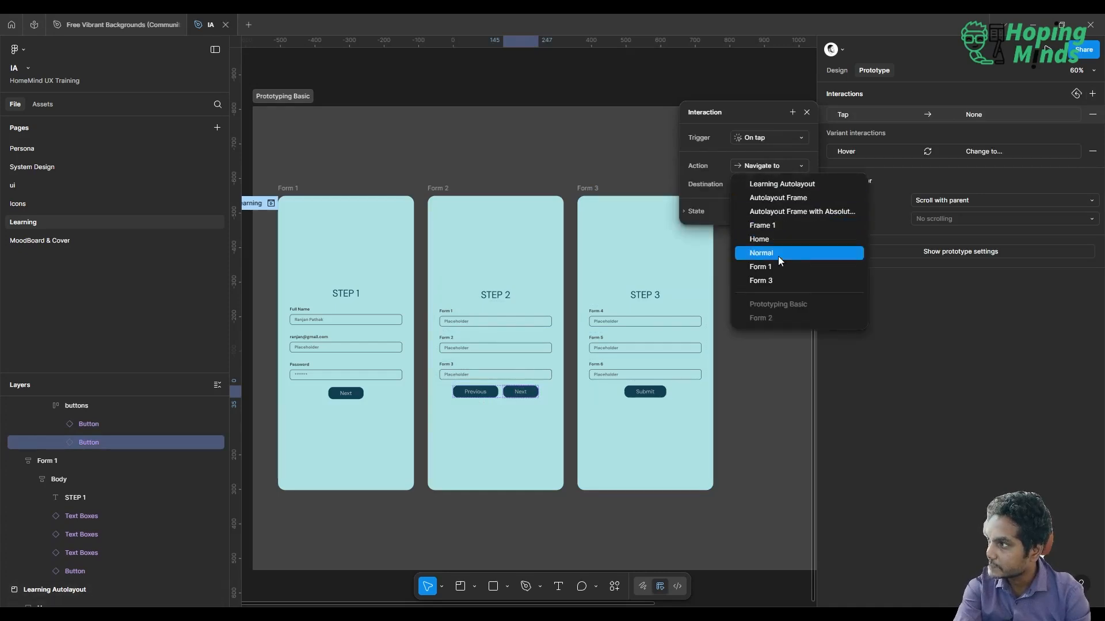
left_click(781, 279)
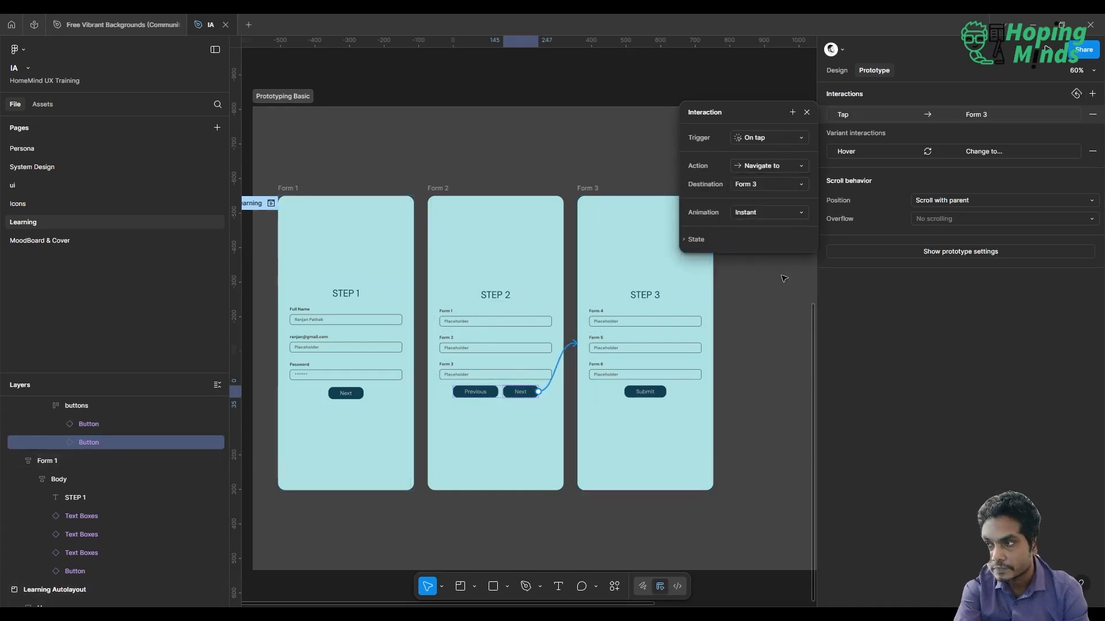
scroll(783, 279, "left", 1)
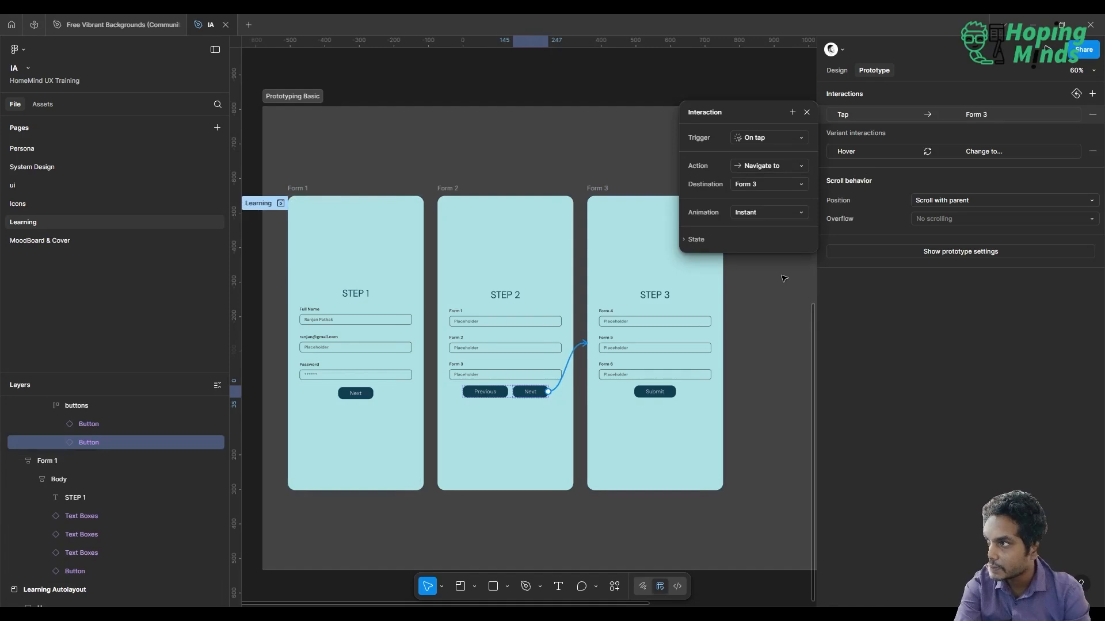
left_click(656, 69)
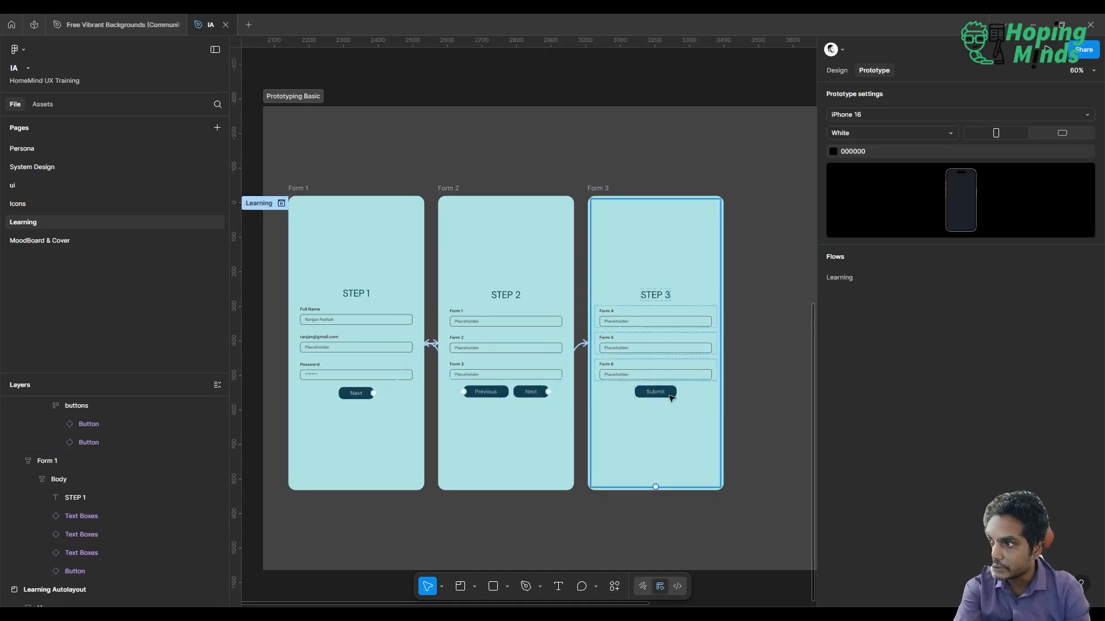
Return to design editing and duplicate the buttons frame holding Submit in Form 3
left_click(836, 71)
scroll(627, 259, "up", 1)
scroll(628, 263, "left", 2)
scroll(628, 263, "left", 1)
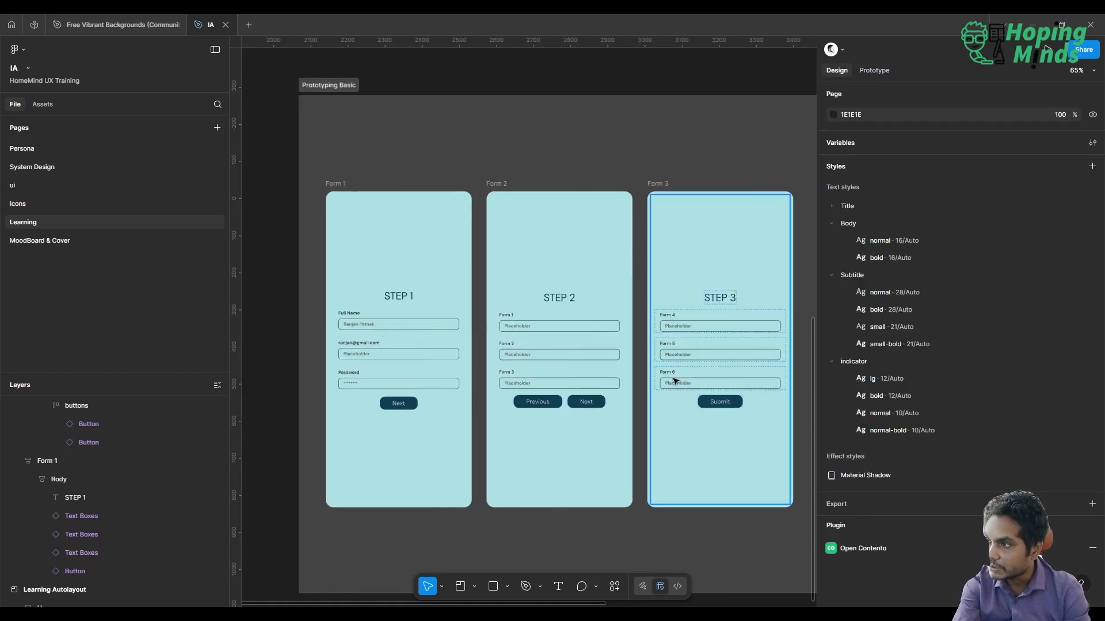
left_click(712, 405)
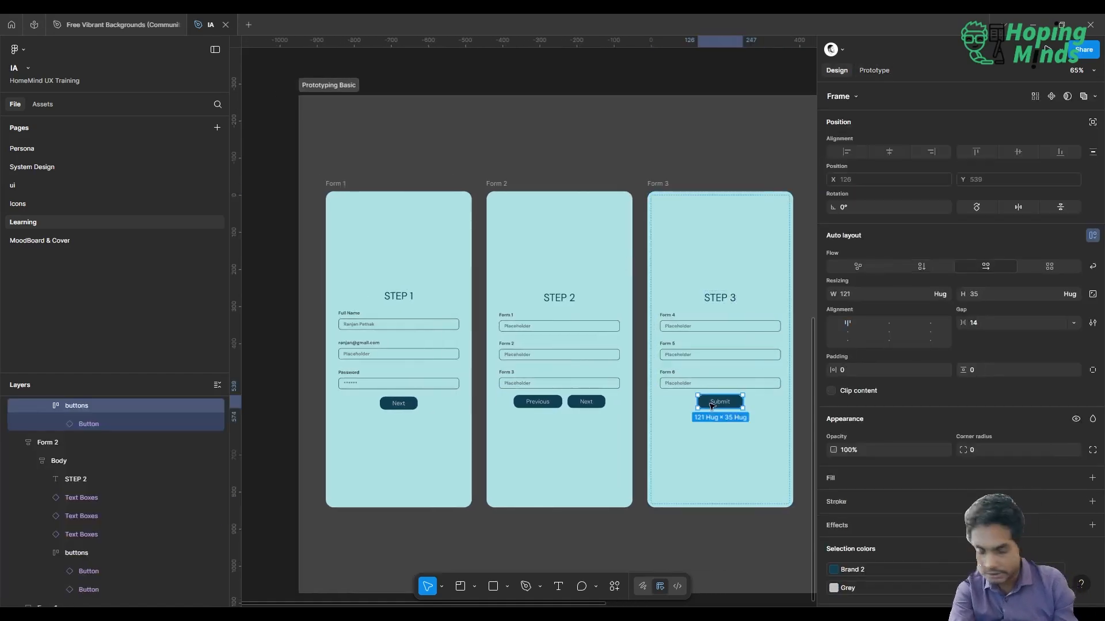
key("ctrl+d")
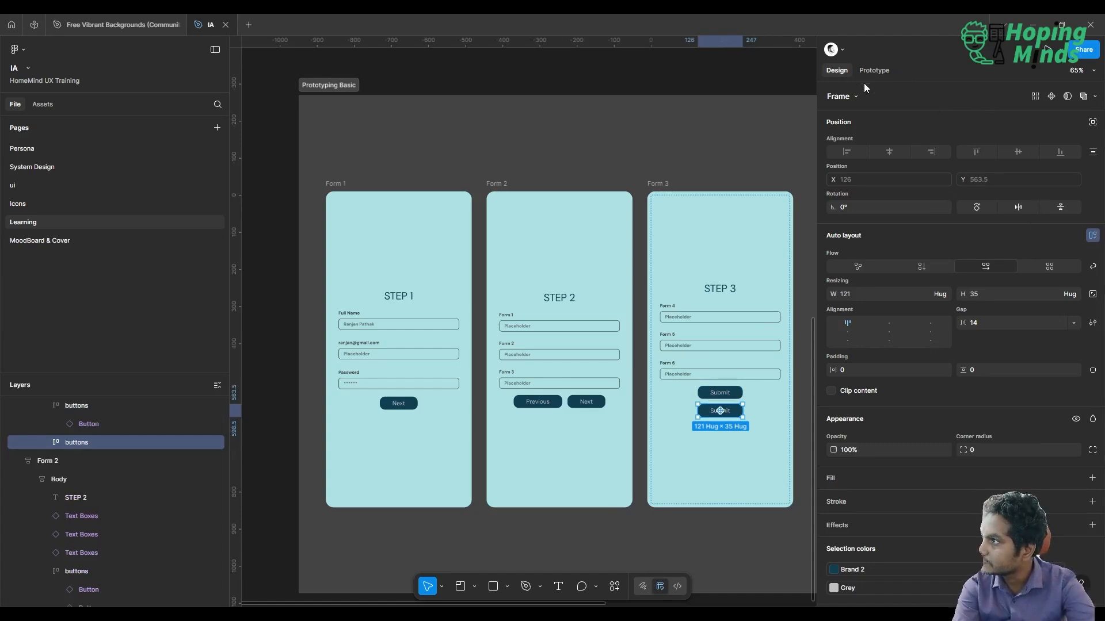
Change the text of the duplicated Submit button in Form 3 to Cancel
scroll(667, 416, "up", 6)
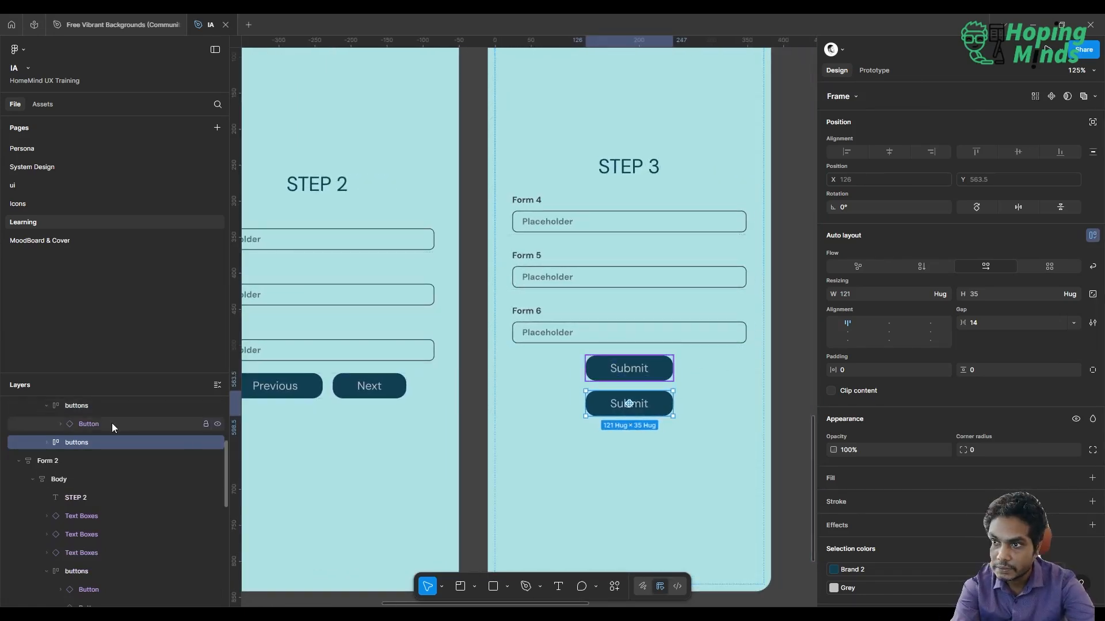
left_click(47, 442)
left_click(95, 461)
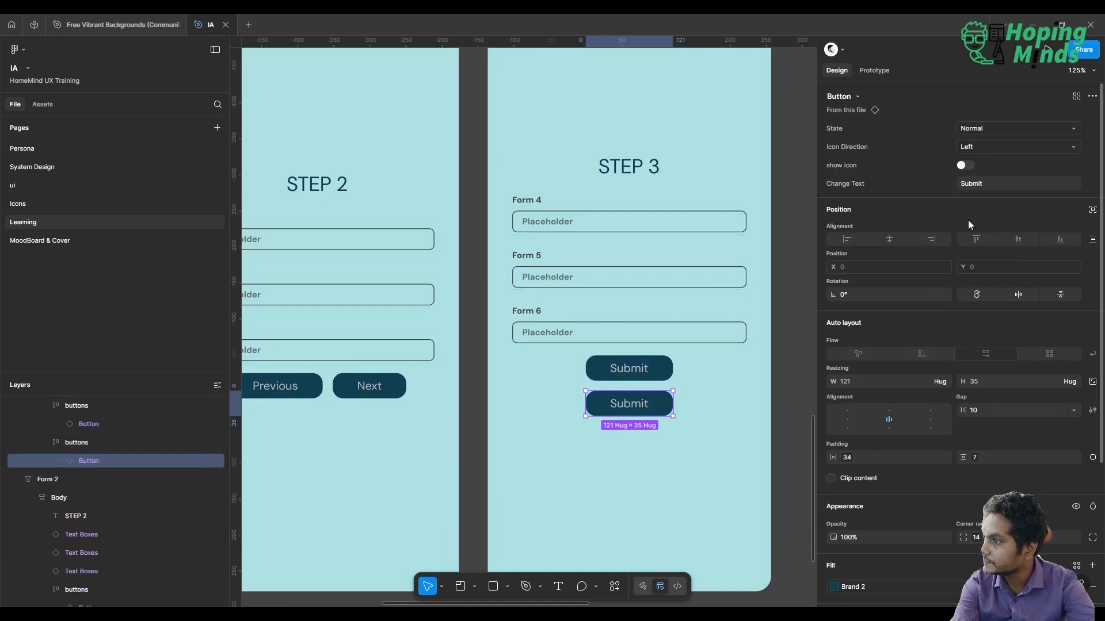
left_click(997, 188)
type("Cancel")
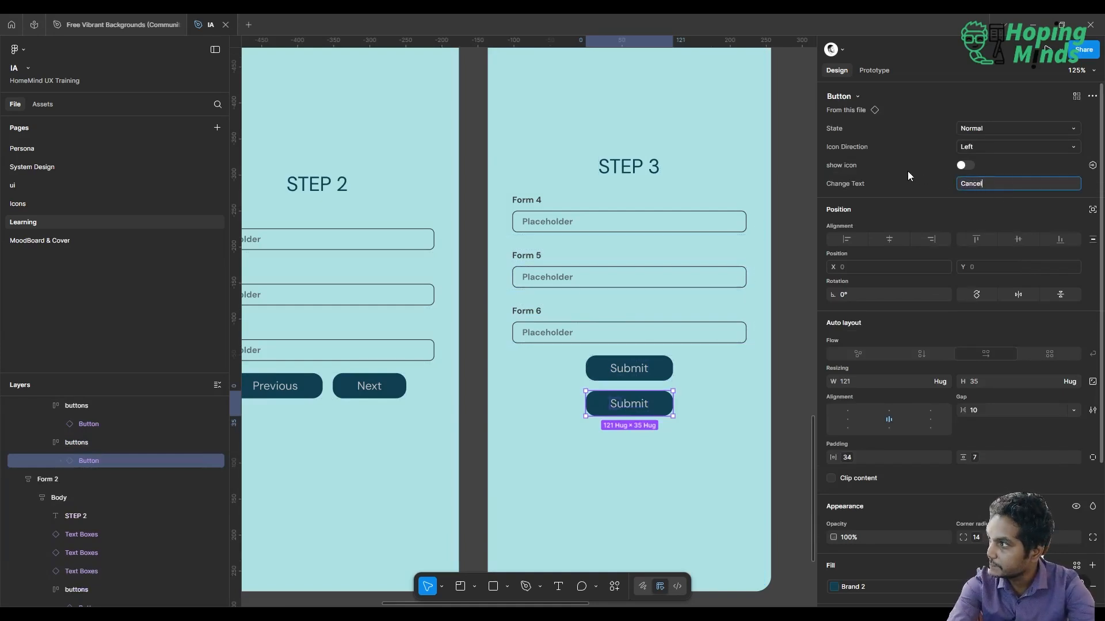
key("Return")
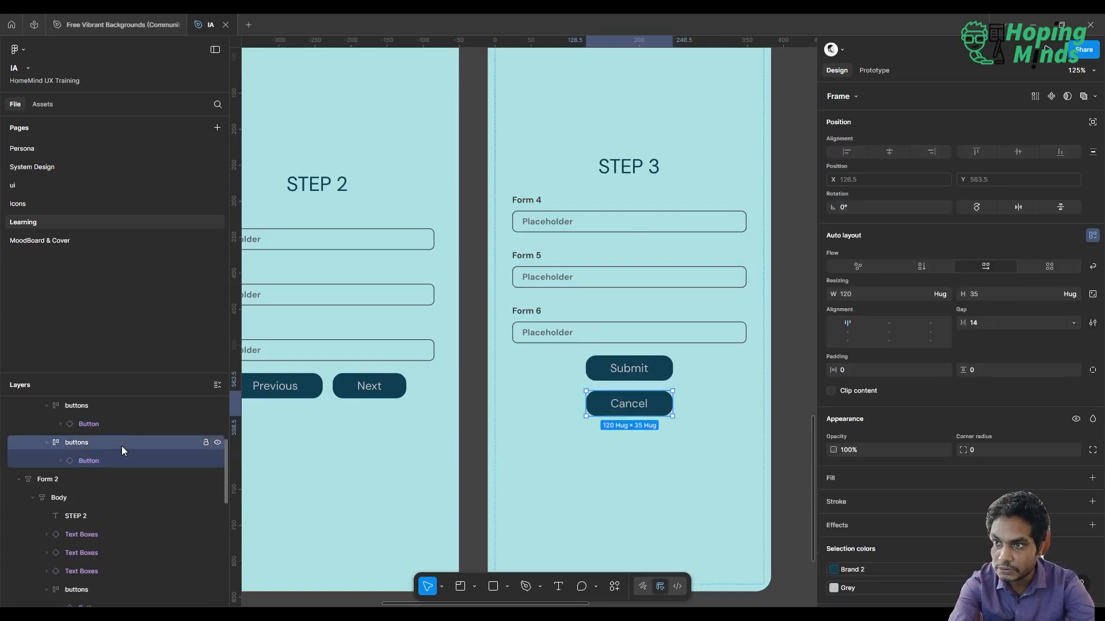
Move the Cancel button into the same buttons frame as Submit and place it before Submit
scroll(122, 446, "up", 1)
left_click_drag(102, 478, 102, 451)
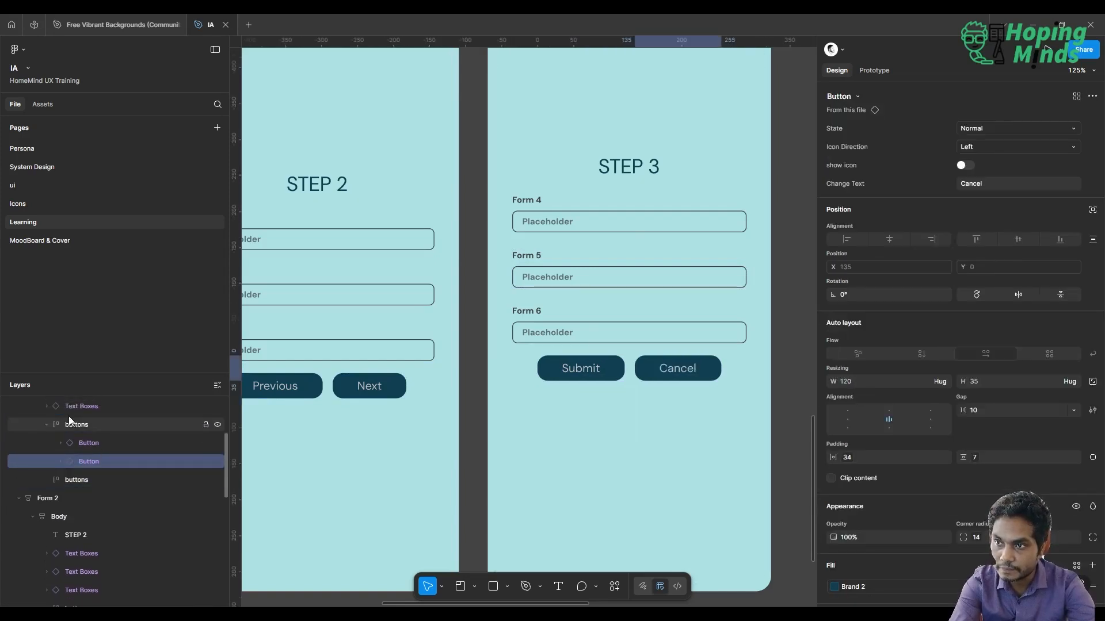
left_click(70, 423)
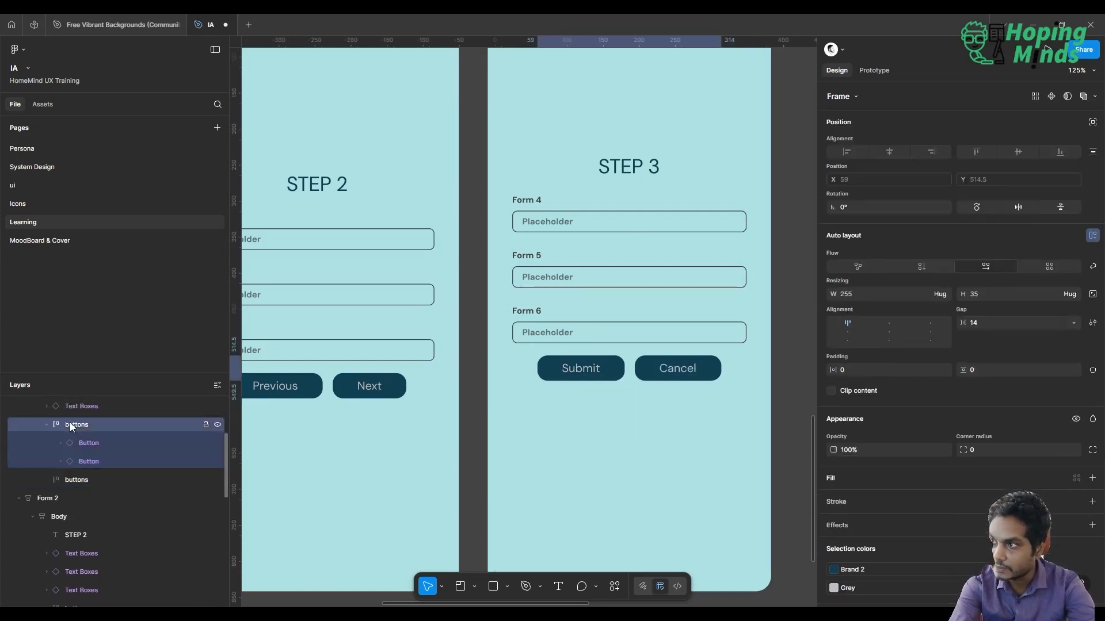
left_click(700, 369)
key("Left")
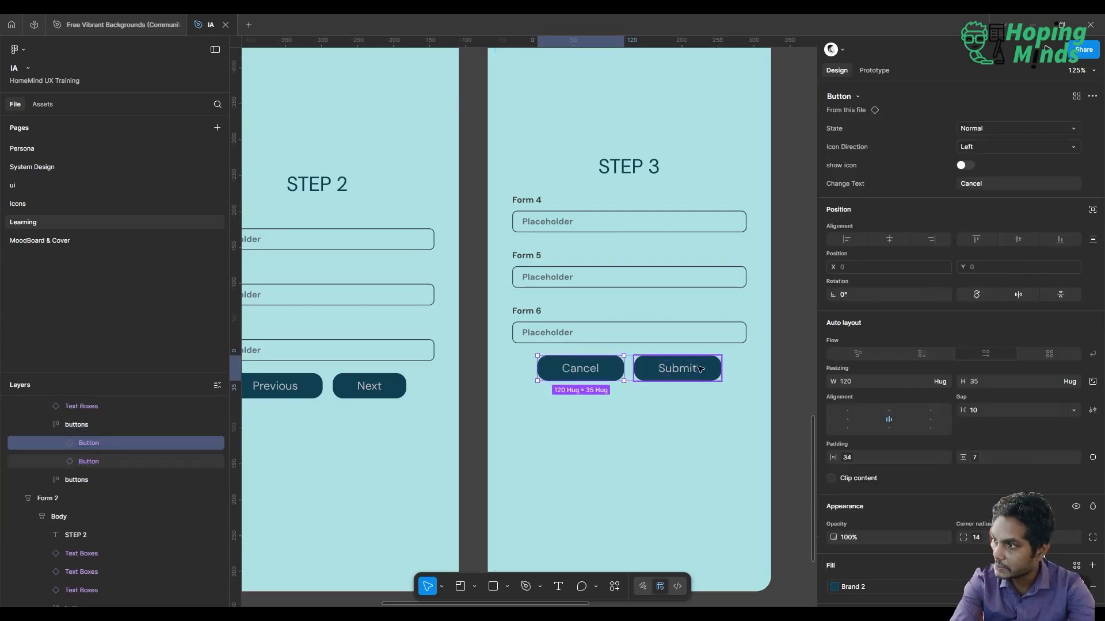
Set the Cancel button's State property to Disabled
left_click(1002, 127)
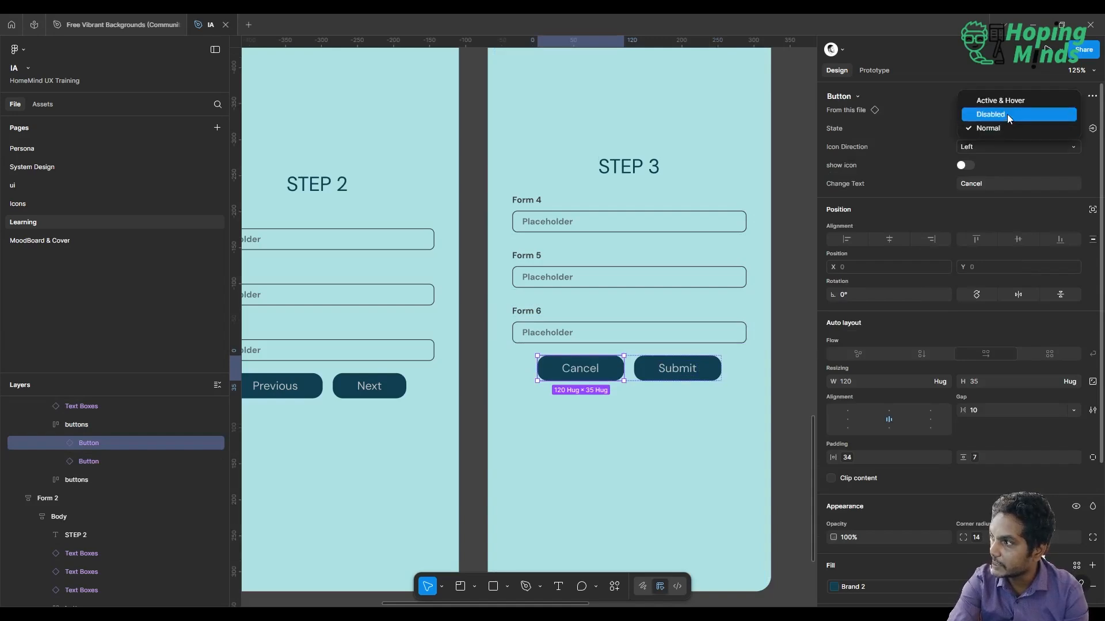
left_click(1007, 114)
key("shift+1")
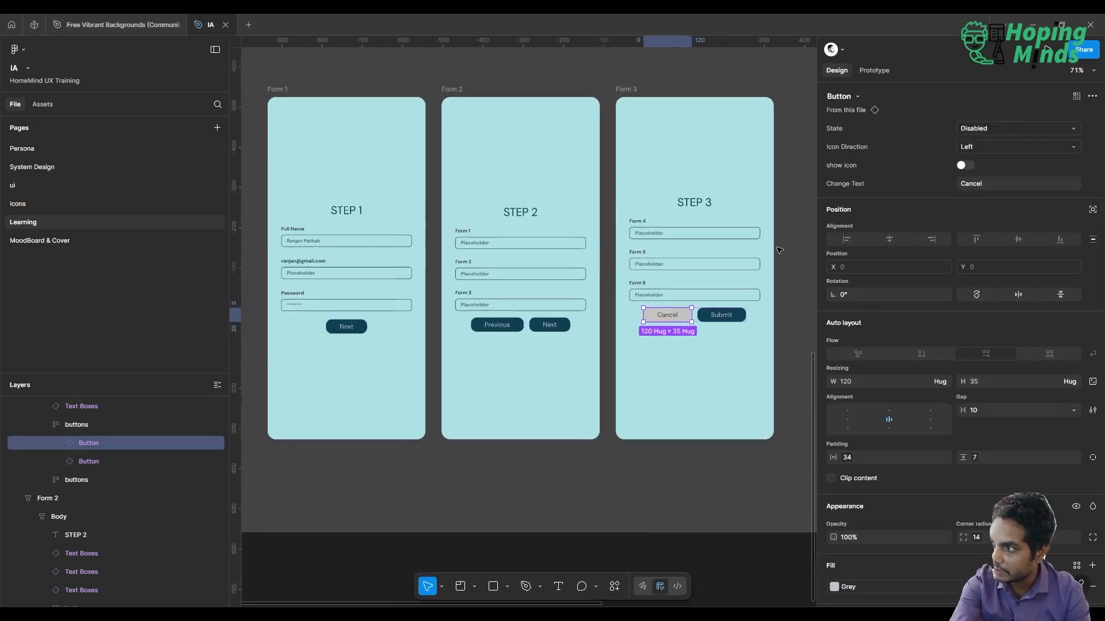
scroll(779, 251, "right", 2)
left_click(780, 251)
Change the fill of the Form 1, Form 2 and Form 3 frames to white, ffffff
scroll(780, 250, "left", 2)
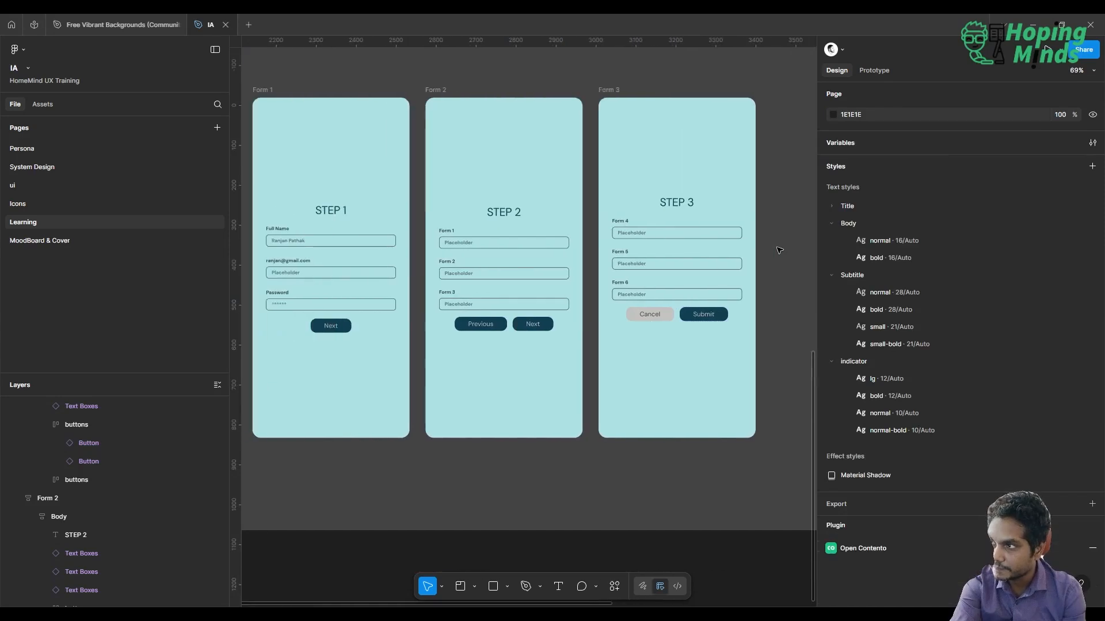
scroll(780, 250, "left", 2)
scroll(779, 251, "down", 3)
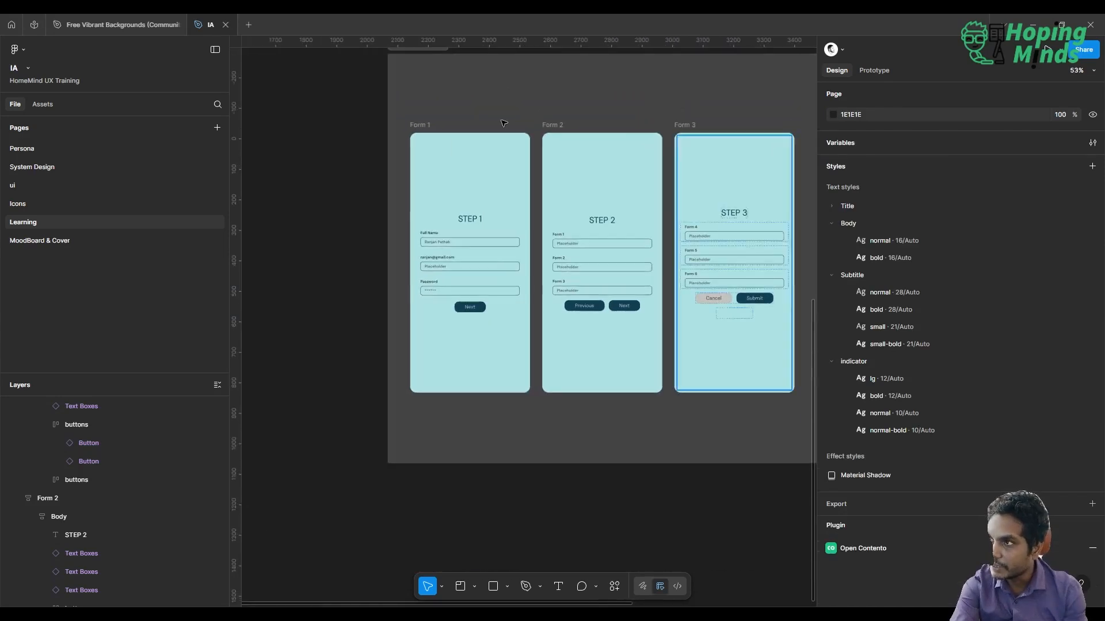
left_click(423, 123)
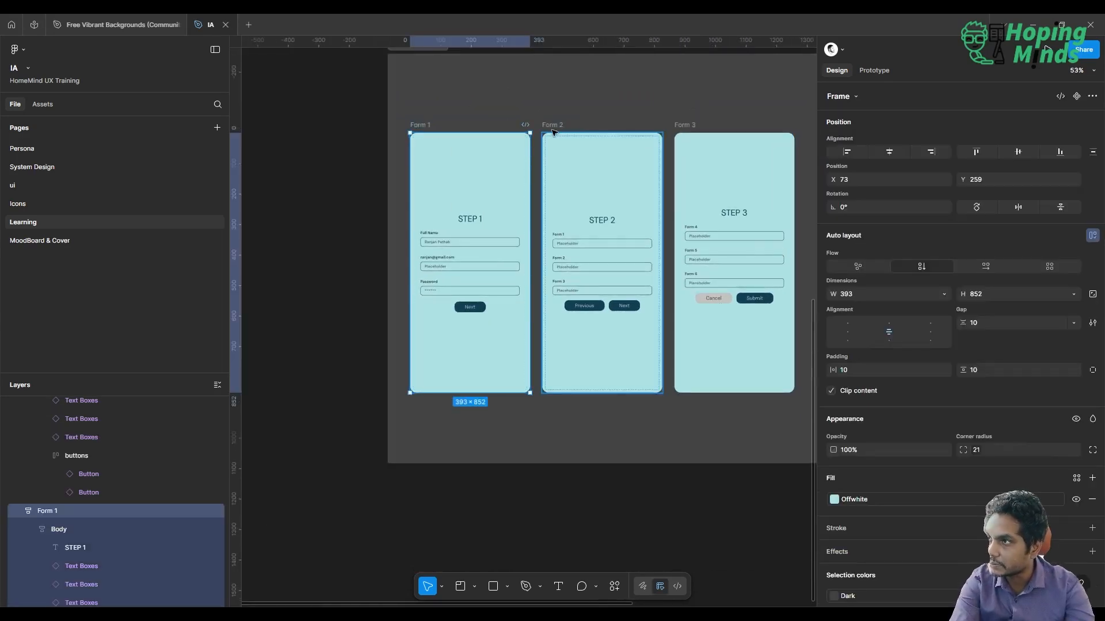
left_click(552, 132, "shift")
left_click(707, 140, "shift")
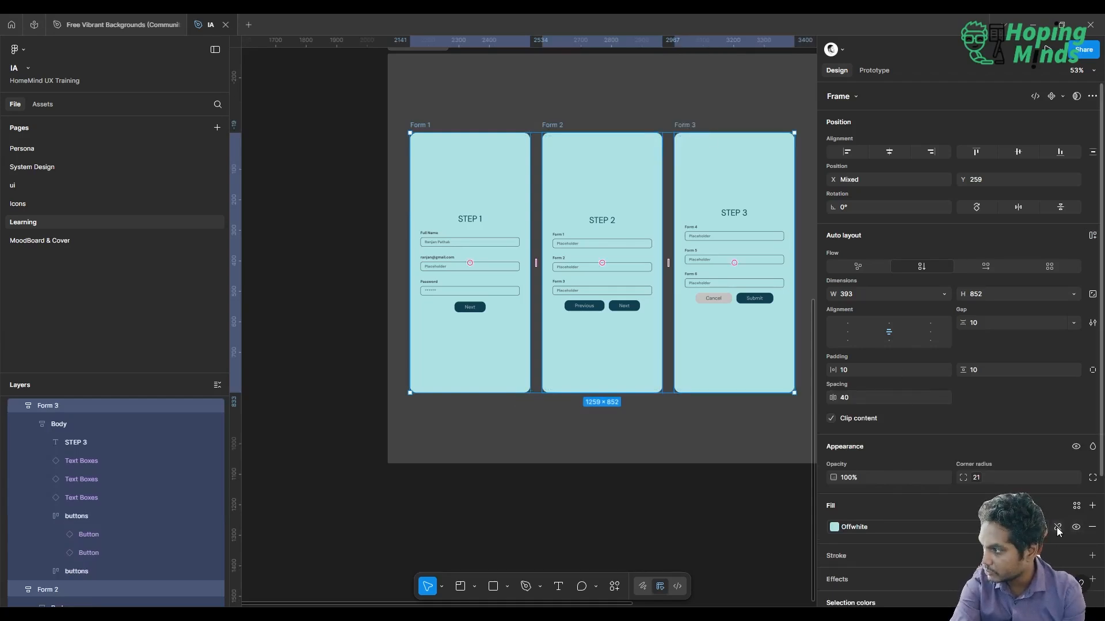
left_click(1057, 527)
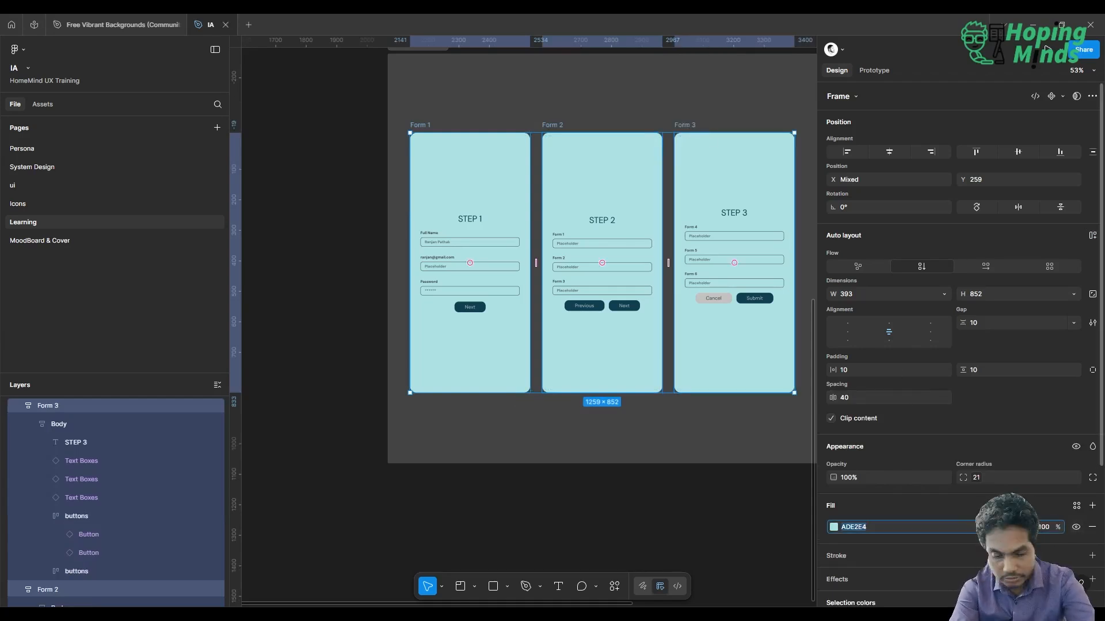
type("ffffff")
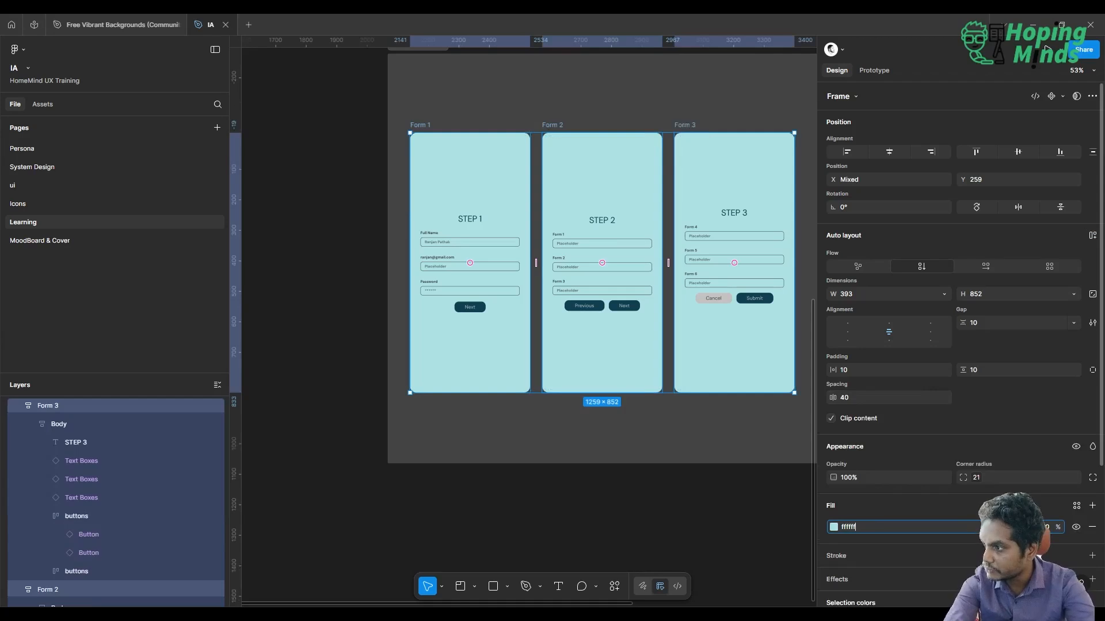
key("Return")
left_click(511, 554)
scroll(510, 554, "right", 2)
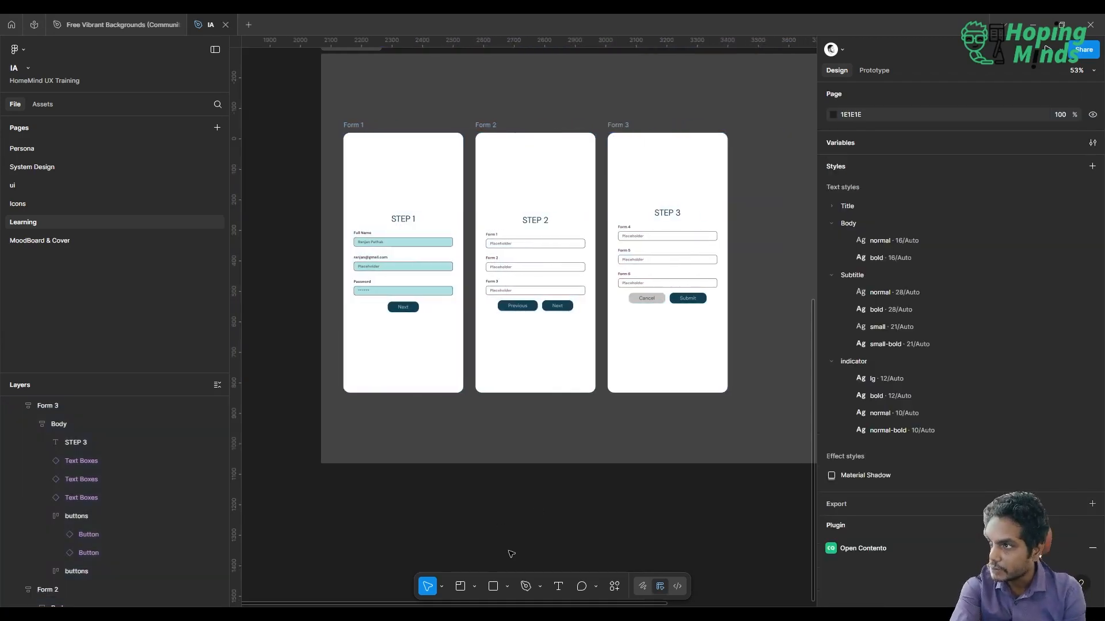
scroll(511, 554, "up", 4)
scroll(511, 554, "up", 2)
scroll(511, 554, "down", 3)
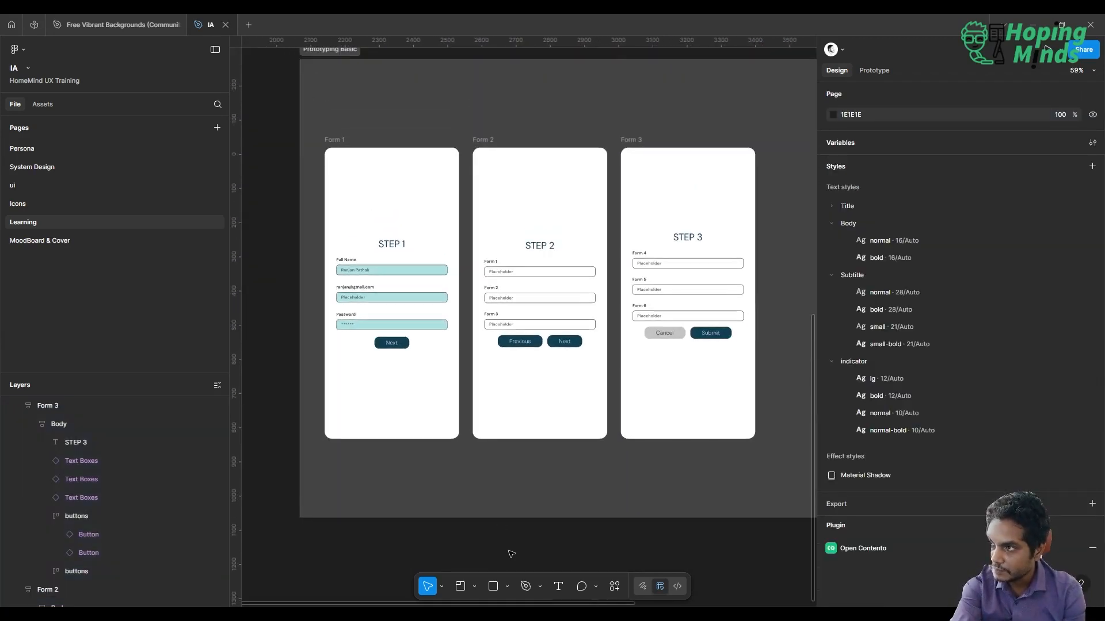
scroll(510, 553, "left", 1)
scroll(509, 553, "down", 1)
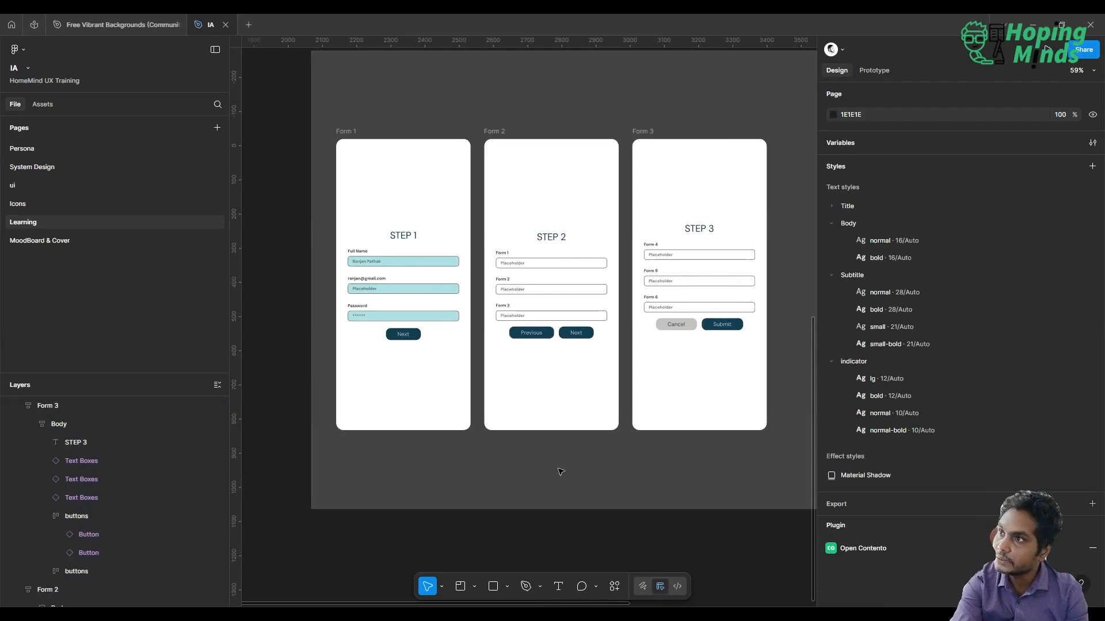
scroll(561, 468, "left", 3)
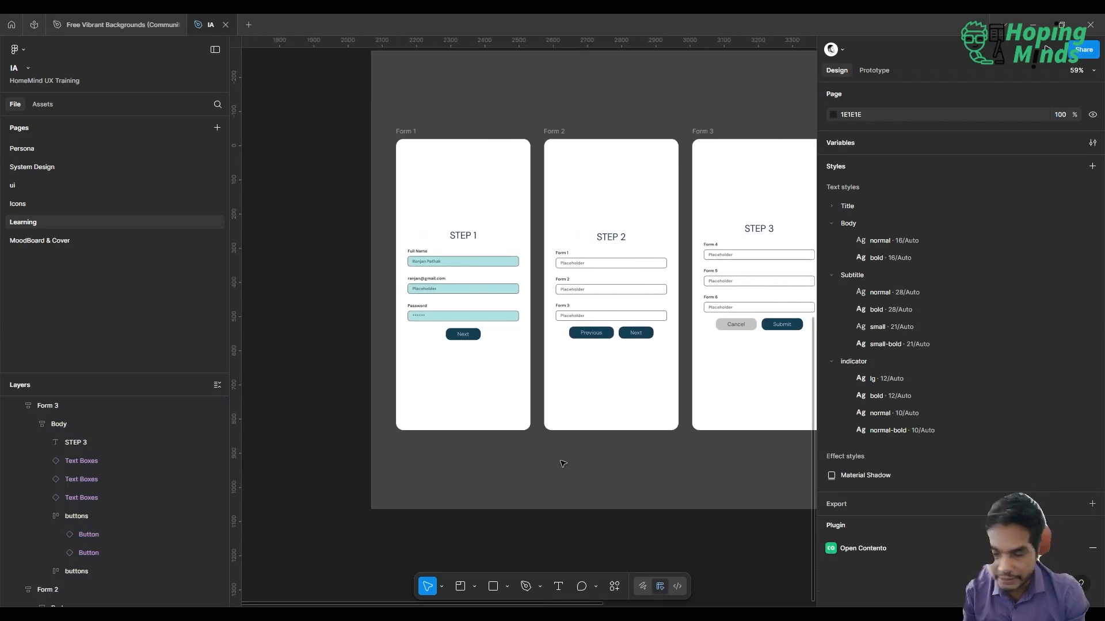
Switch to prototyping, hide the interface and start the inline preview of the Learning flow from Form 1
left_click(874, 71)
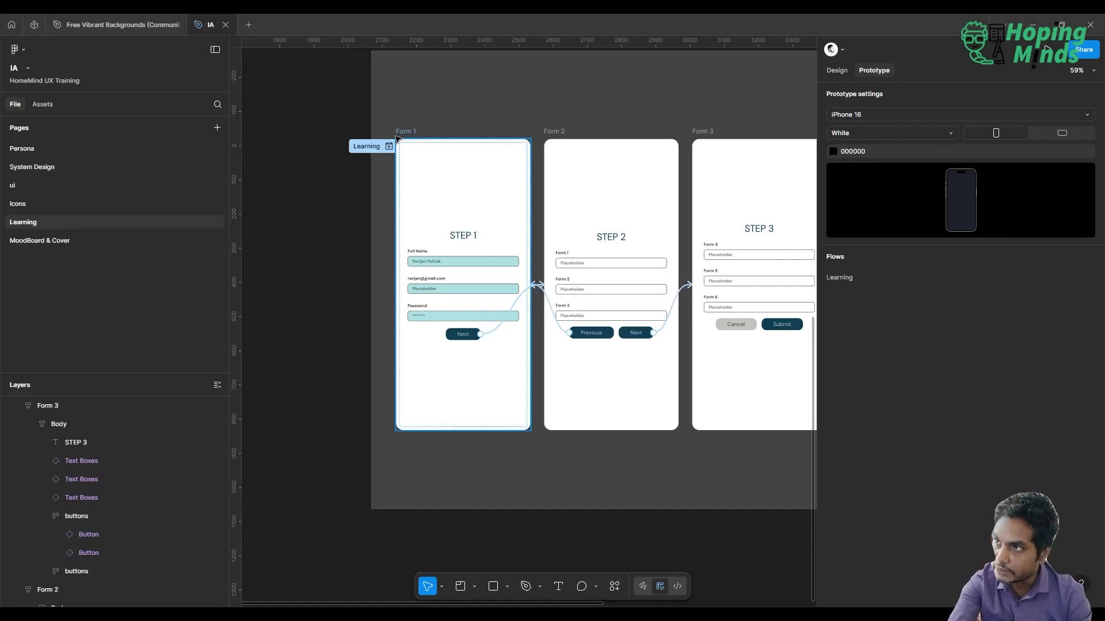
scroll(488, 271, "right", 5)
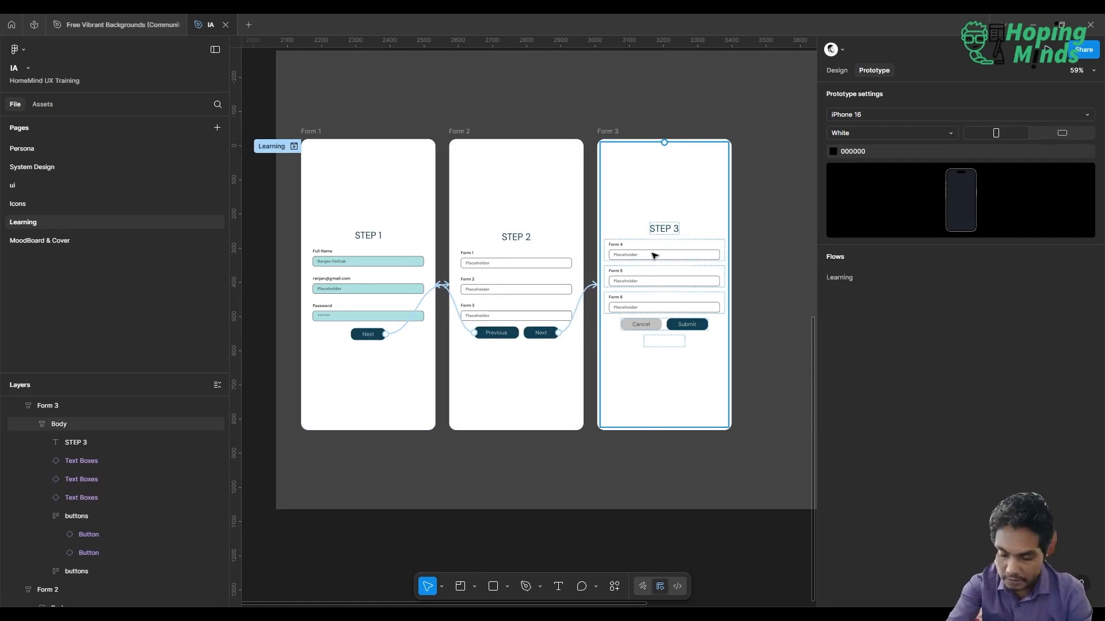
key("ctrl+backslash")
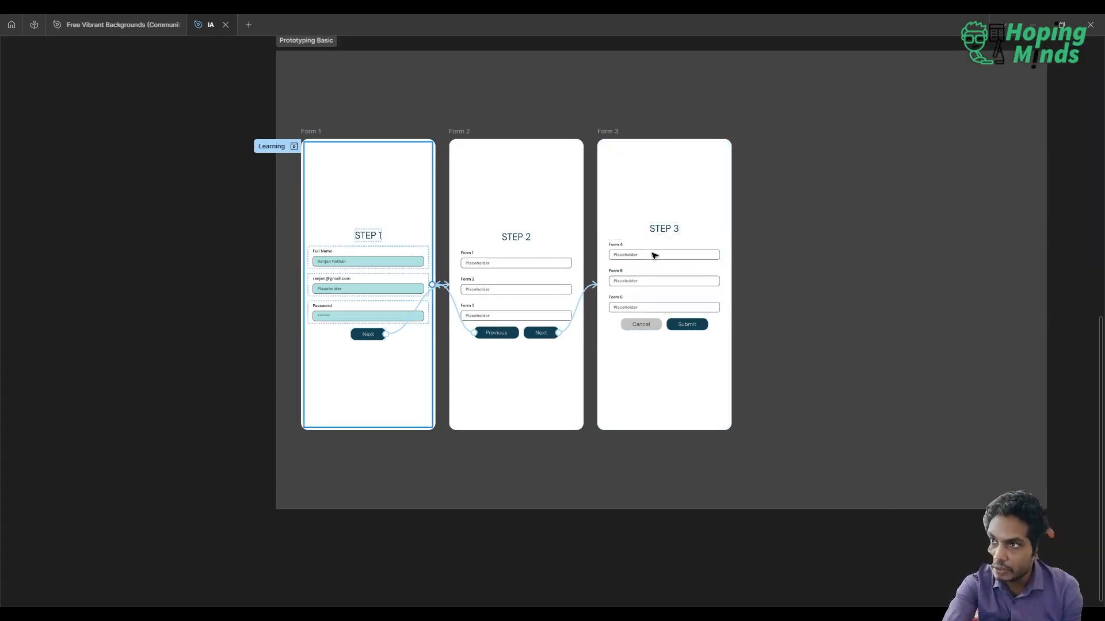
left_click(294, 147)
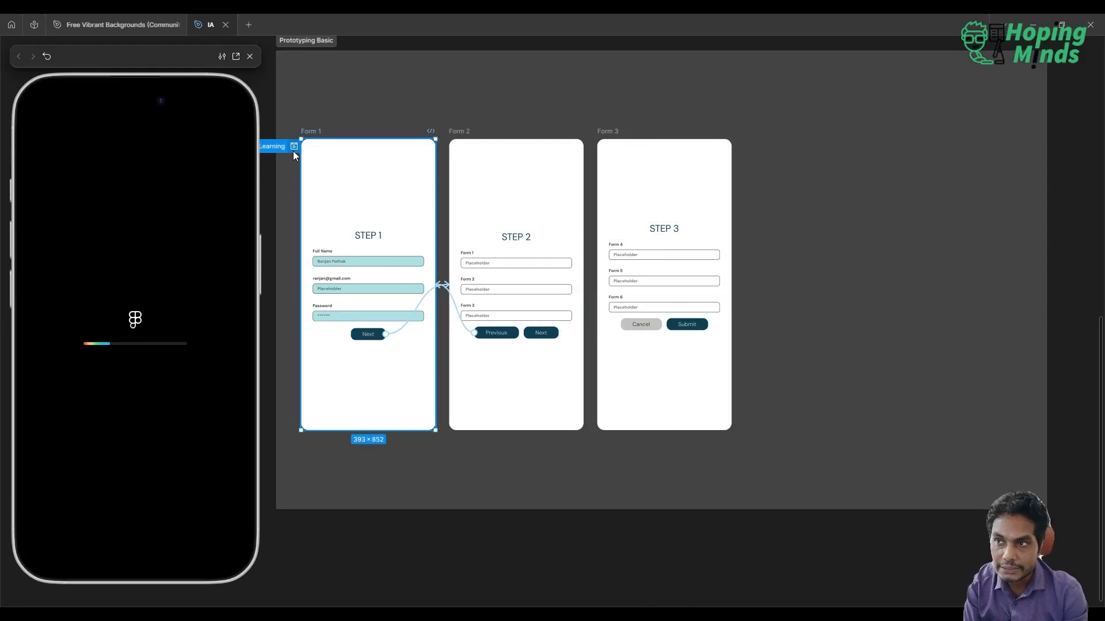
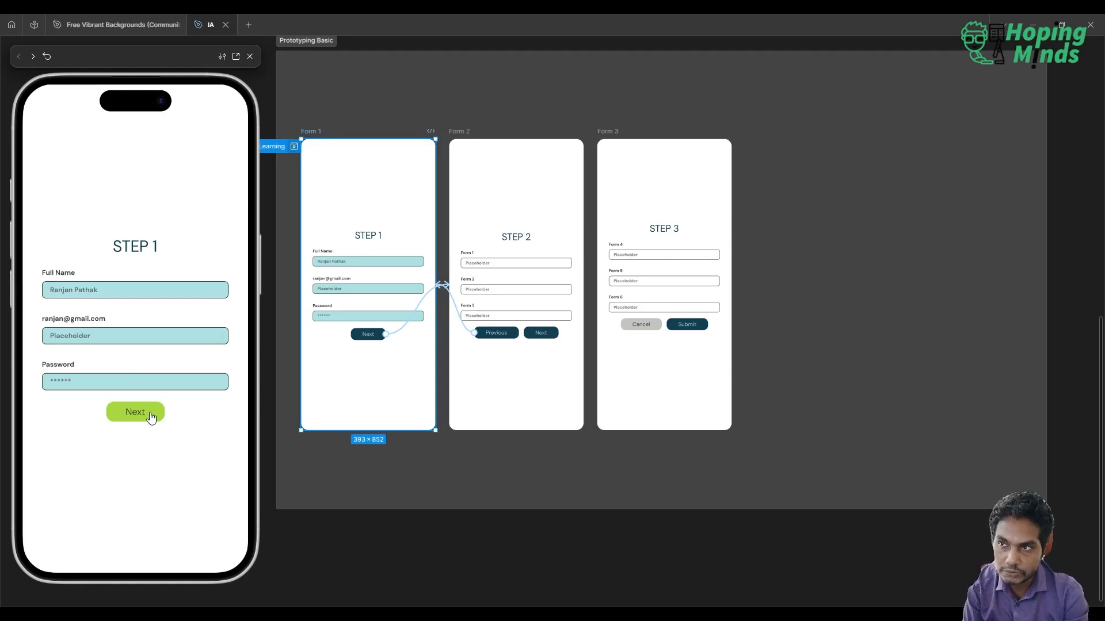
Play through the Learning preview from Step 1 to Step 2, back to Step 1, and on to Step 3
left_click(151, 417)
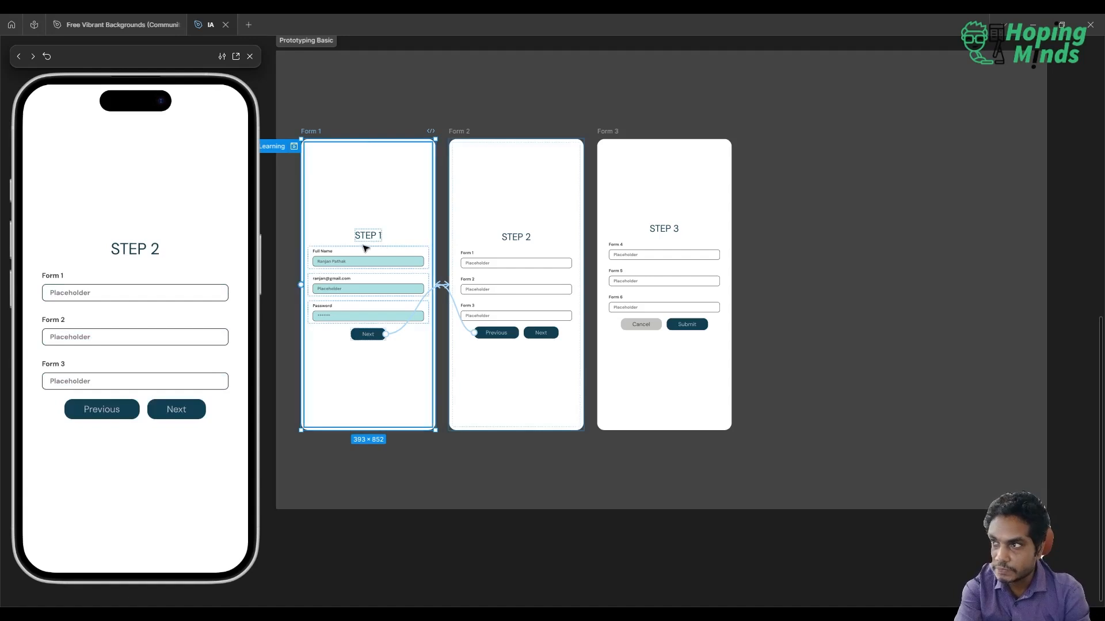
left_click(98, 410)
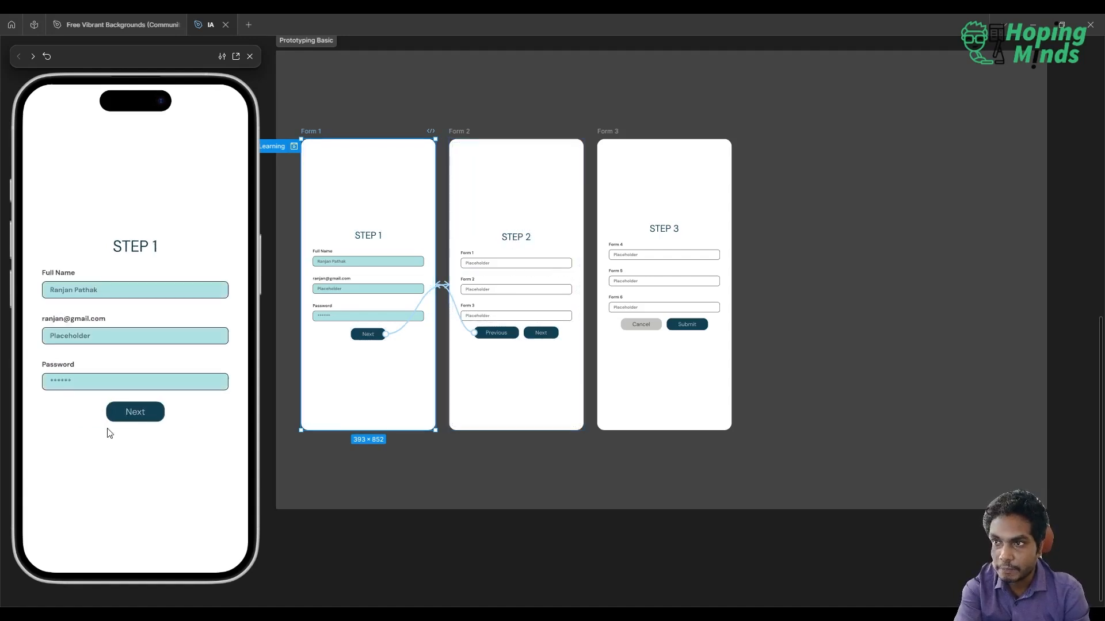
left_click(135, 411)
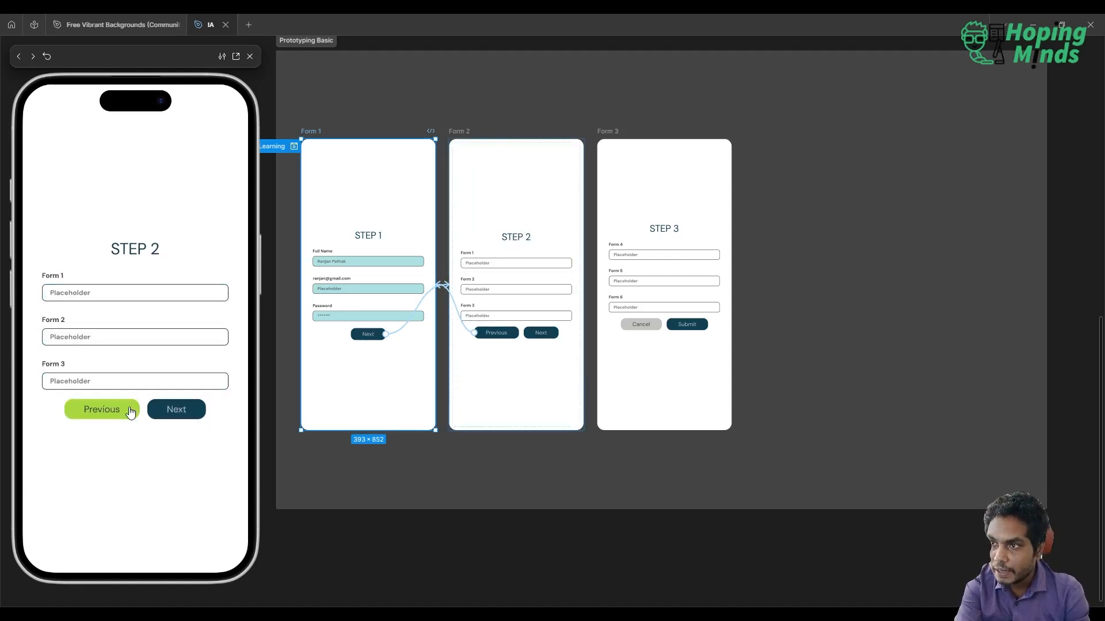
left_click(184, 411)
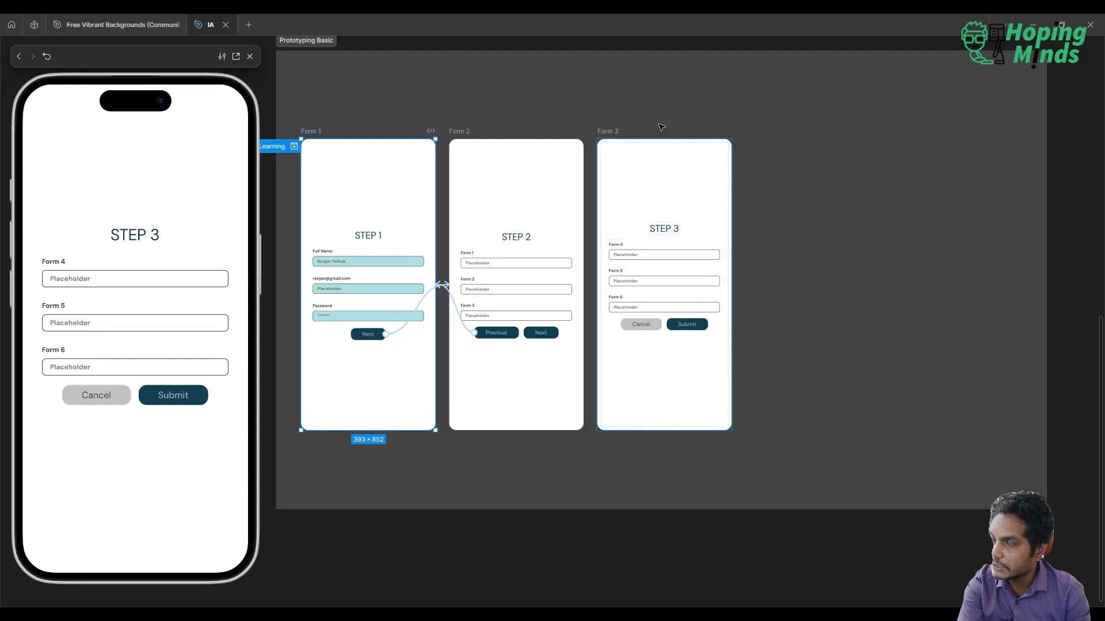
Restore the hidden interface and duplicate the Form 1 frame
scroll(661, 127, "down", 3)
scroll(662, 127, "up", 3)
key("Escape")
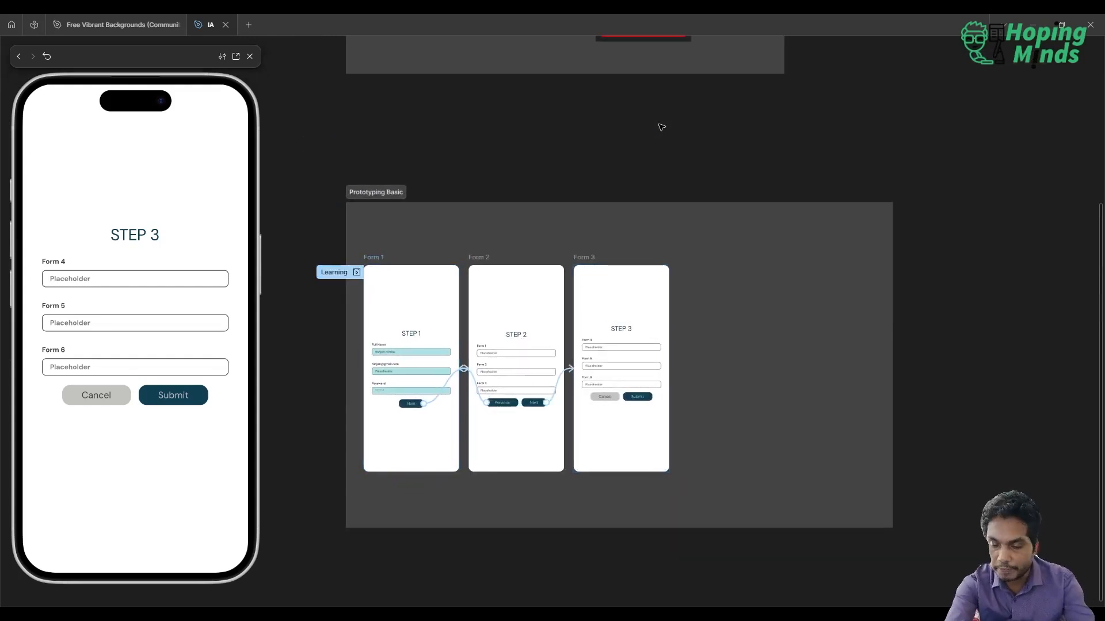
key("ctrl+backslash")
scroll(662, 127, "left", 5)
scroll(661, 127, "down", 2)
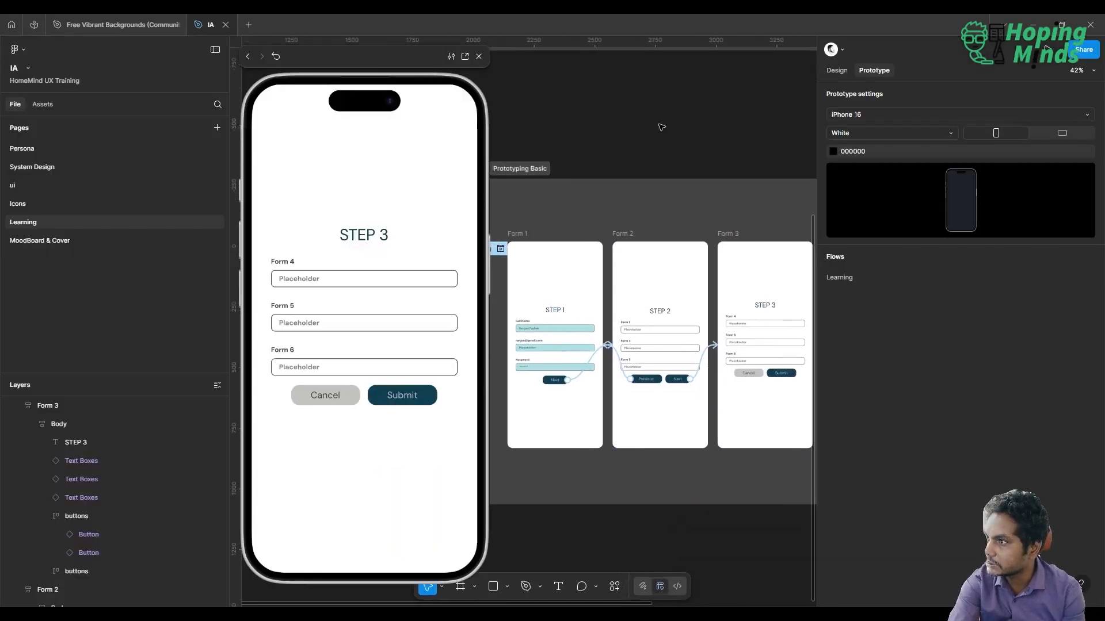
scroll(662, 126, "right", 2)
scroll(661, 127, "down", 1)
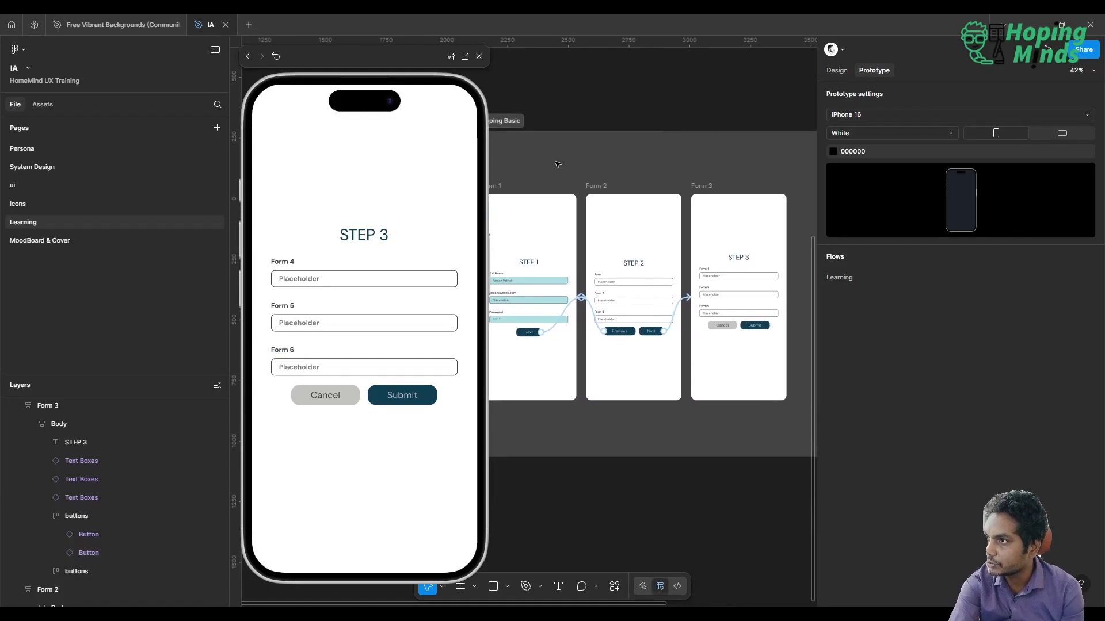
scroll(557, 164, "left", 1)
left_click(515, 183)
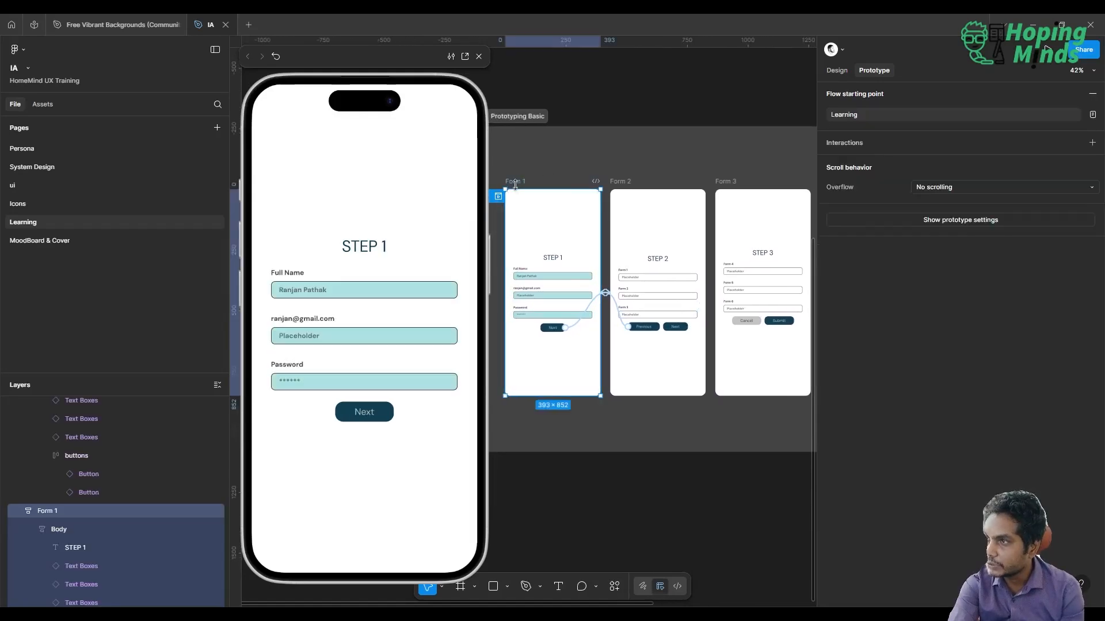
key("ctrl+d")
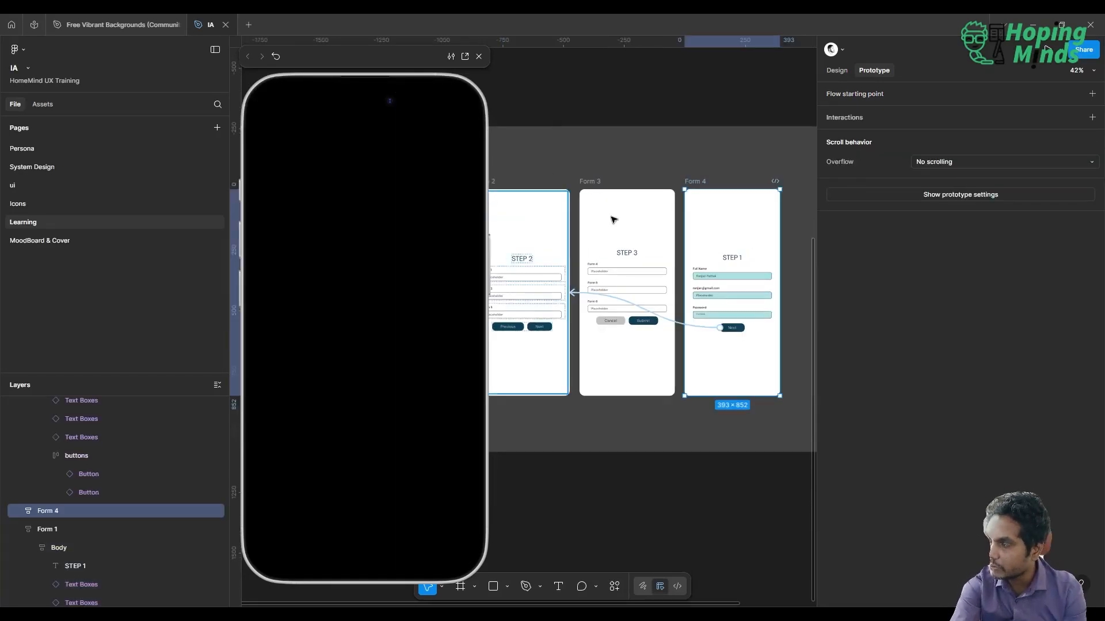
Remove the tap interaction linking the duplicated frame's Next button to Form 2
scroll(683, 223, "up", 3)
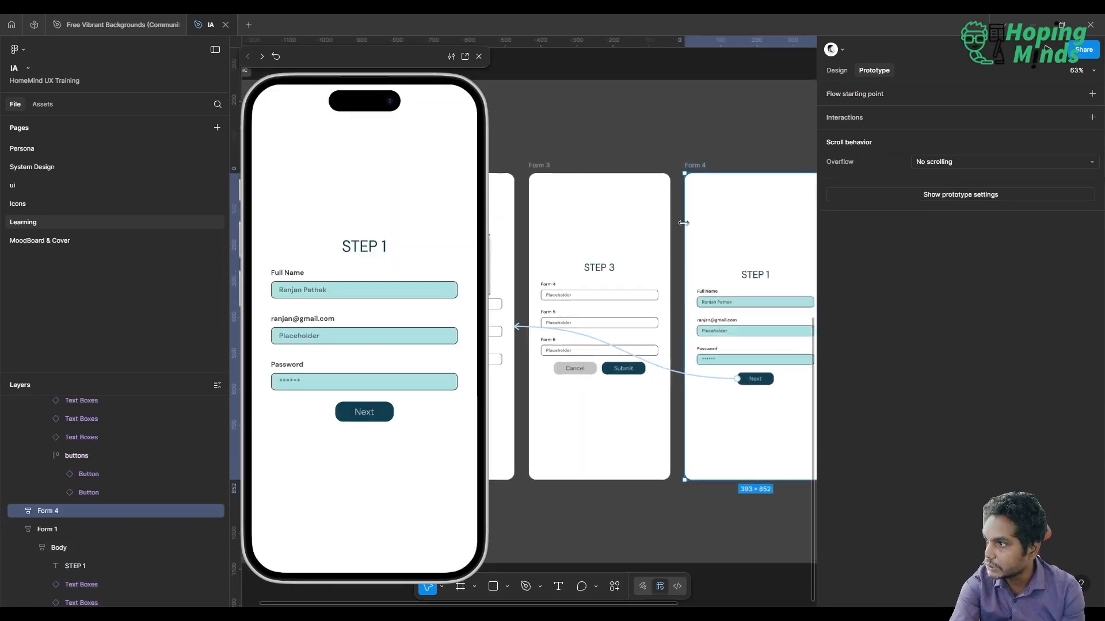
left_click(682, 374)
left_click(682, 374)
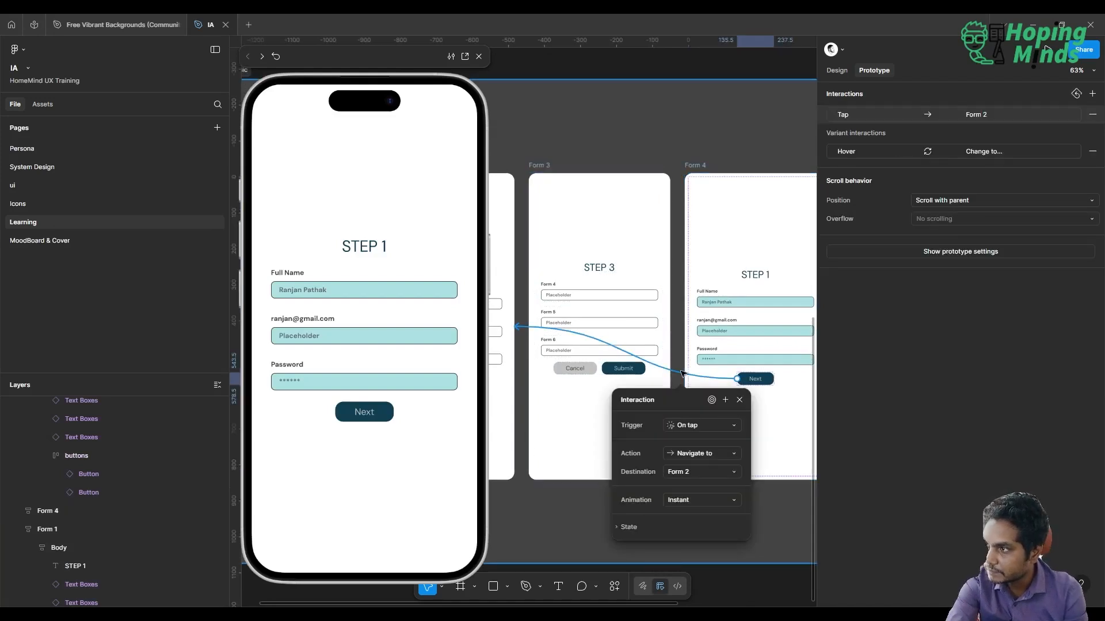
scroll(733, 309, "right", 5)
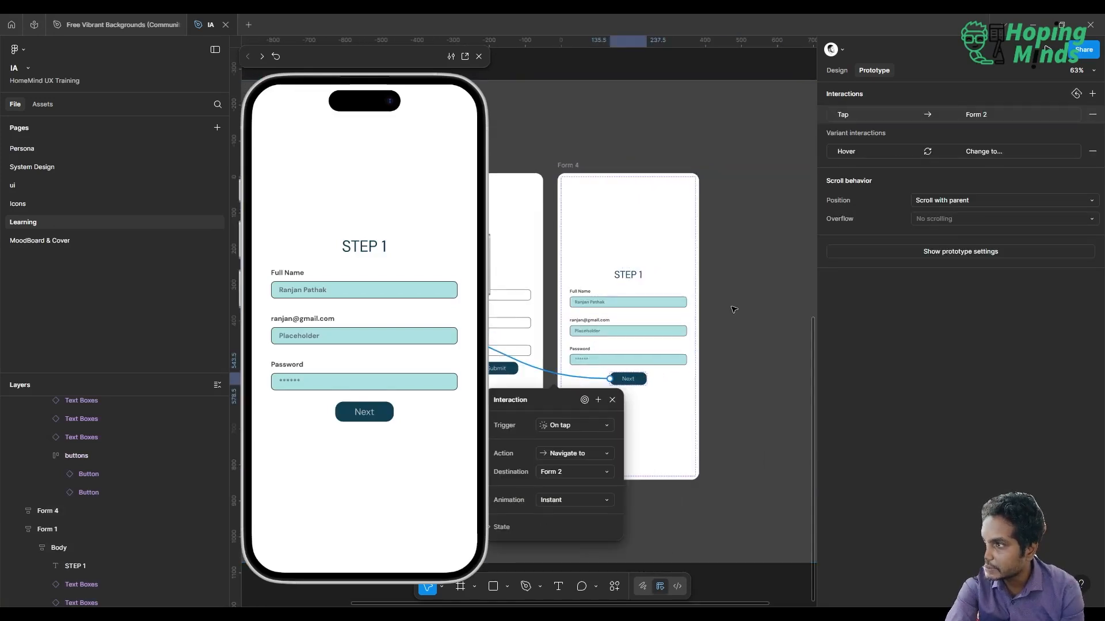
Reset the three Text Boxes instances in Form 4 to their component defaults
left_click(638, 303)
left_click(635, 330, "shift")
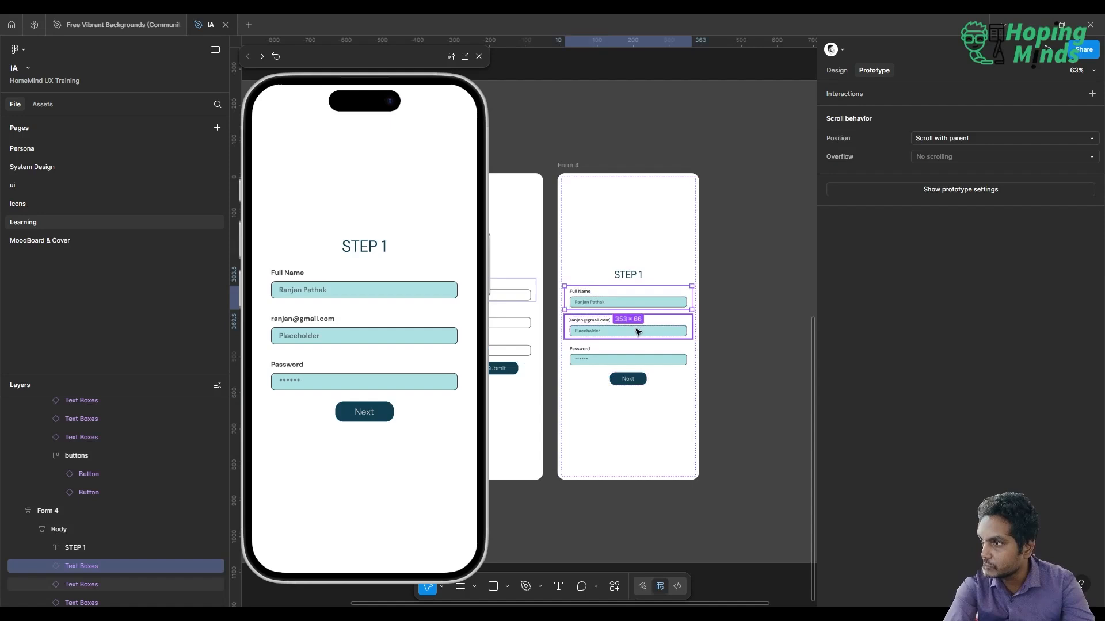
left_click(600, 366, "shift")
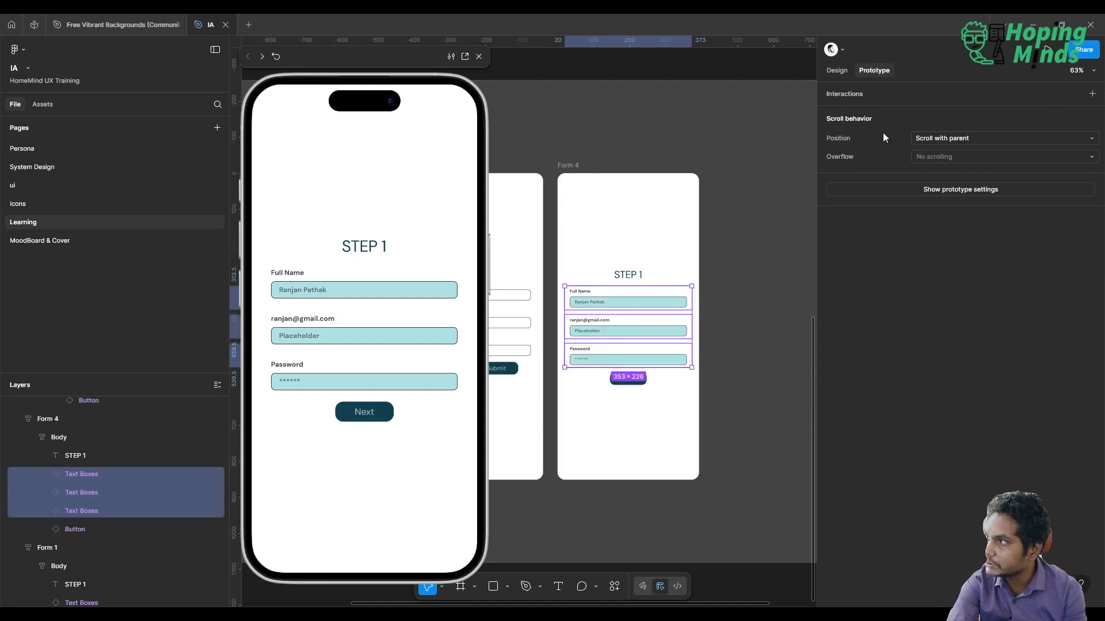
left_click(836, 71)
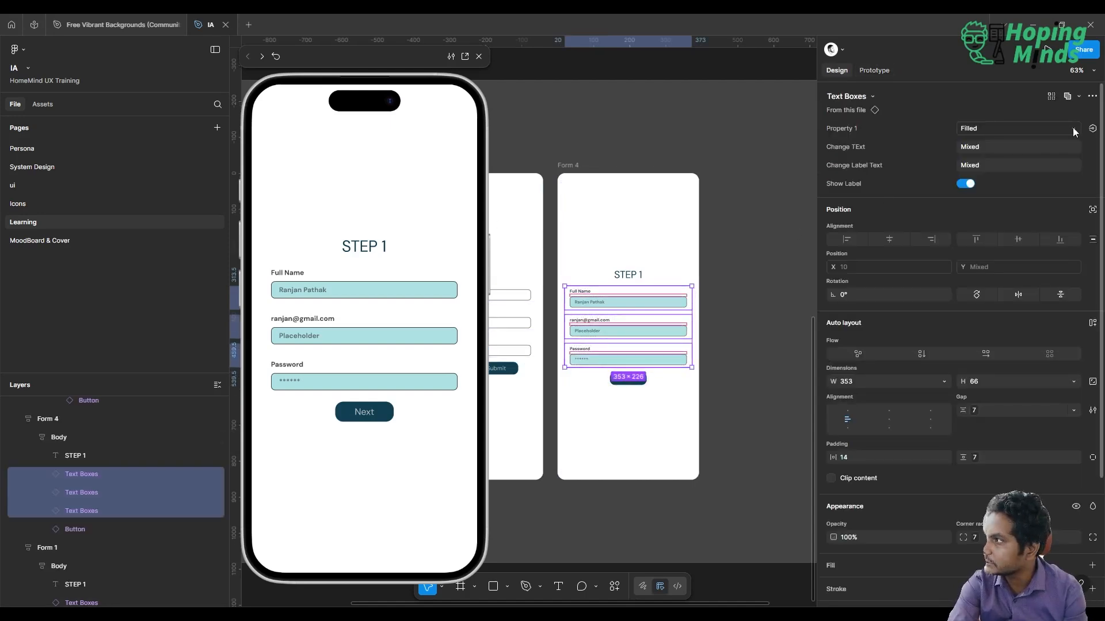
left_click(1092, 96)
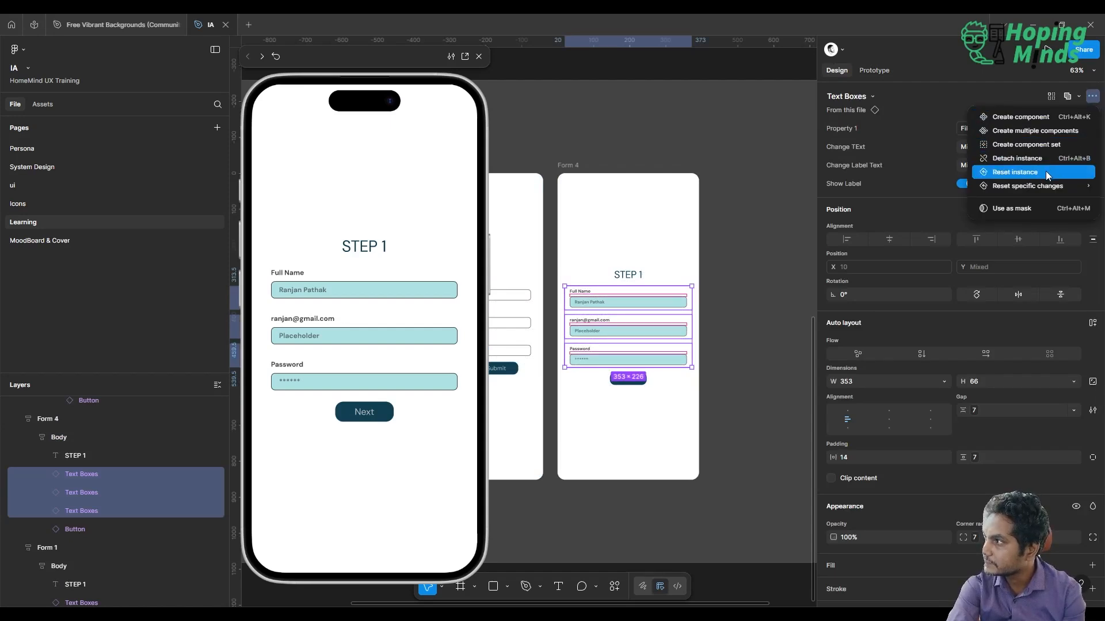
left_click(1045, 171)
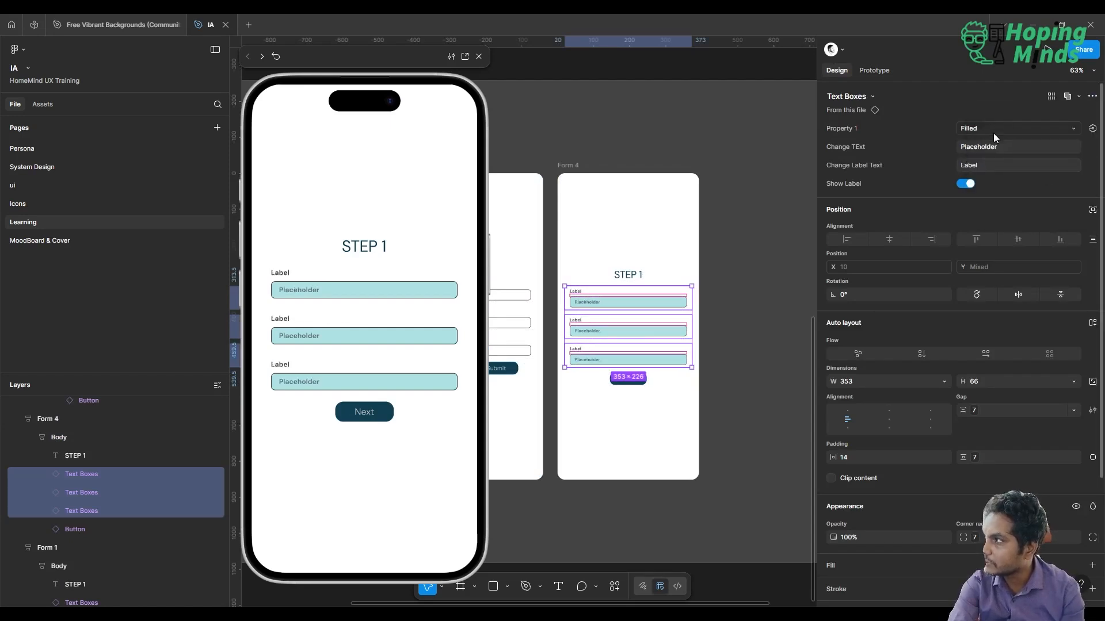
Set the label text of all three text boxes in Form 4 to Name
left_click(992, 165)
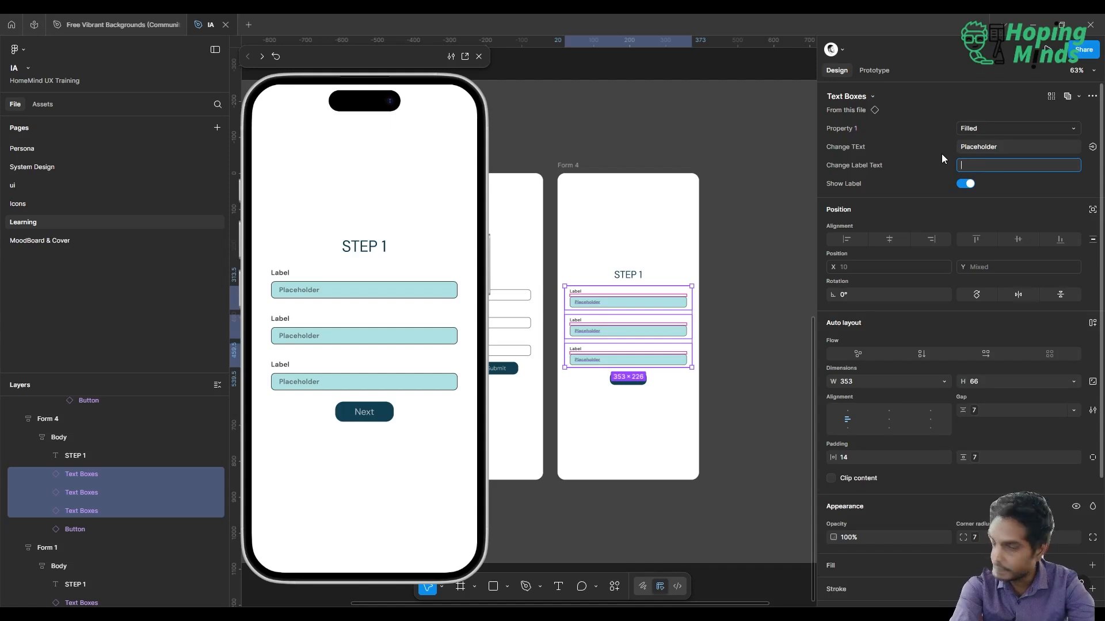
type("Name")
key("Return")
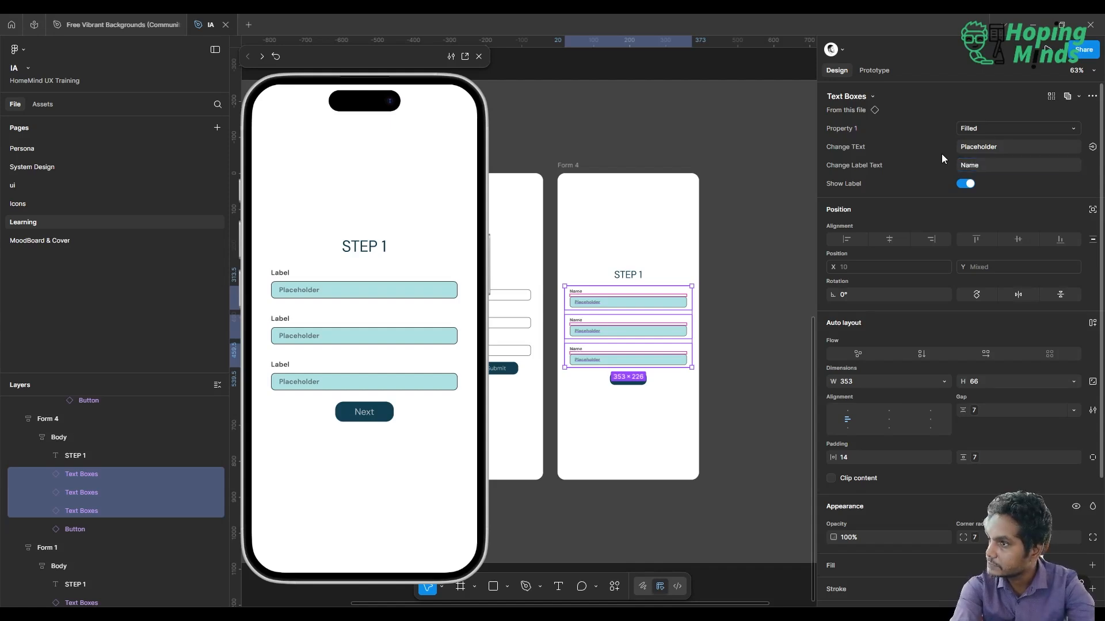
left_click(772, 306)
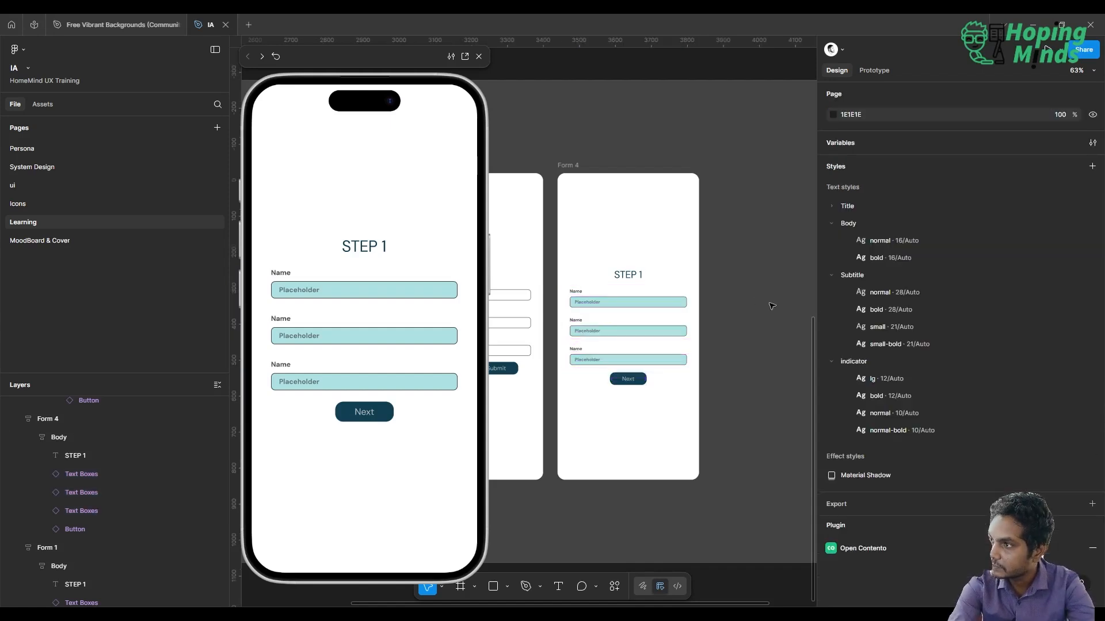
Change the label of Form 4's second text box to Email and the third one's to Password
double_click(659, 326)
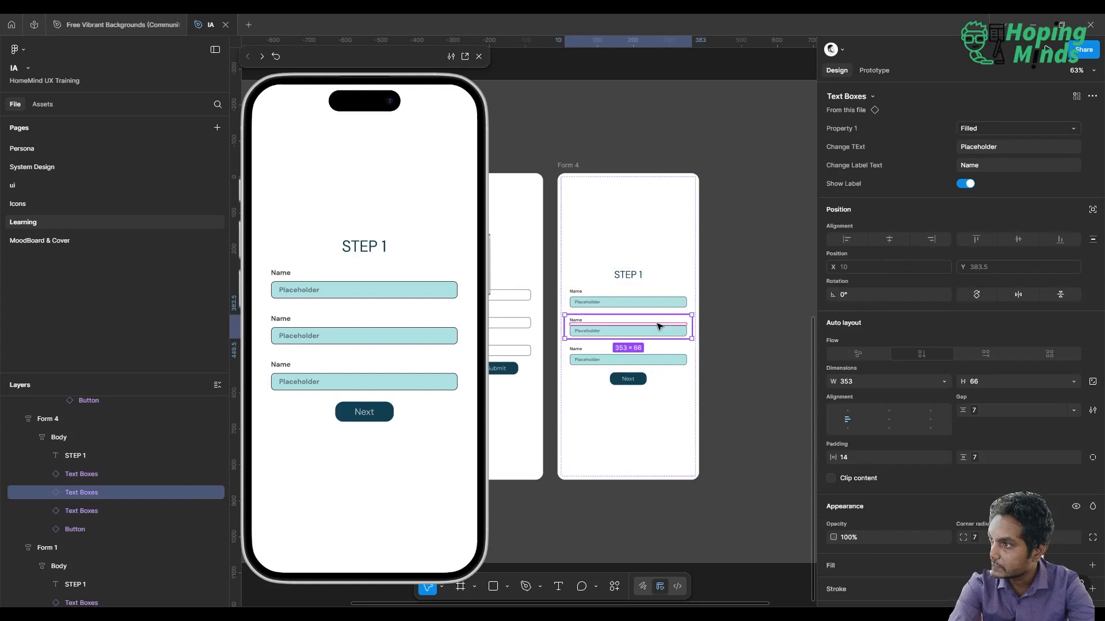
left_click(1005, 165)
type("Email")
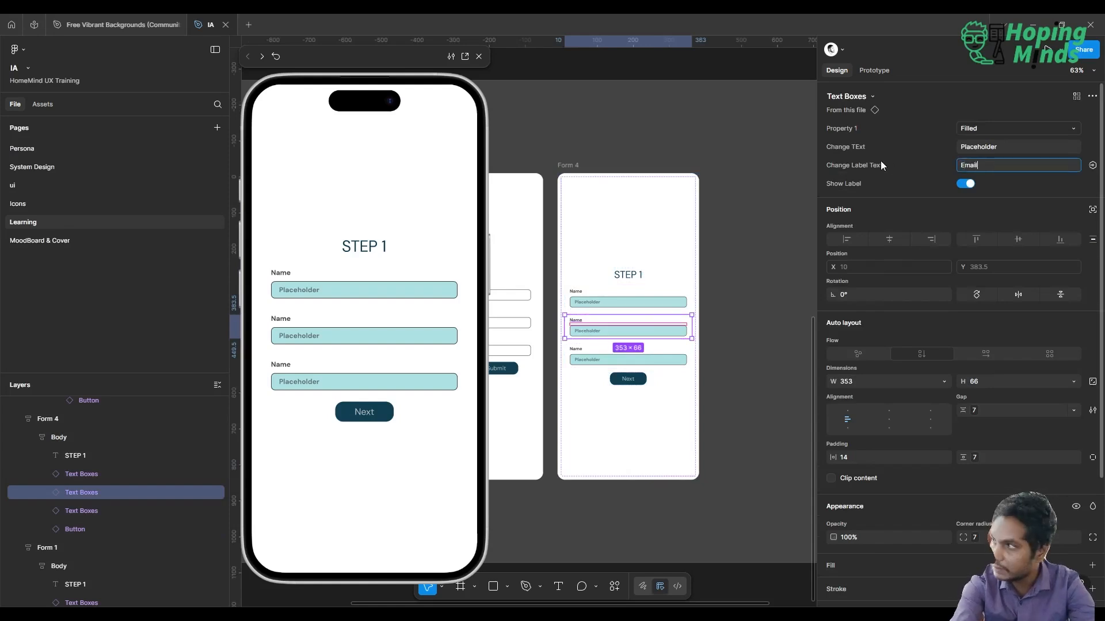
key("Return")
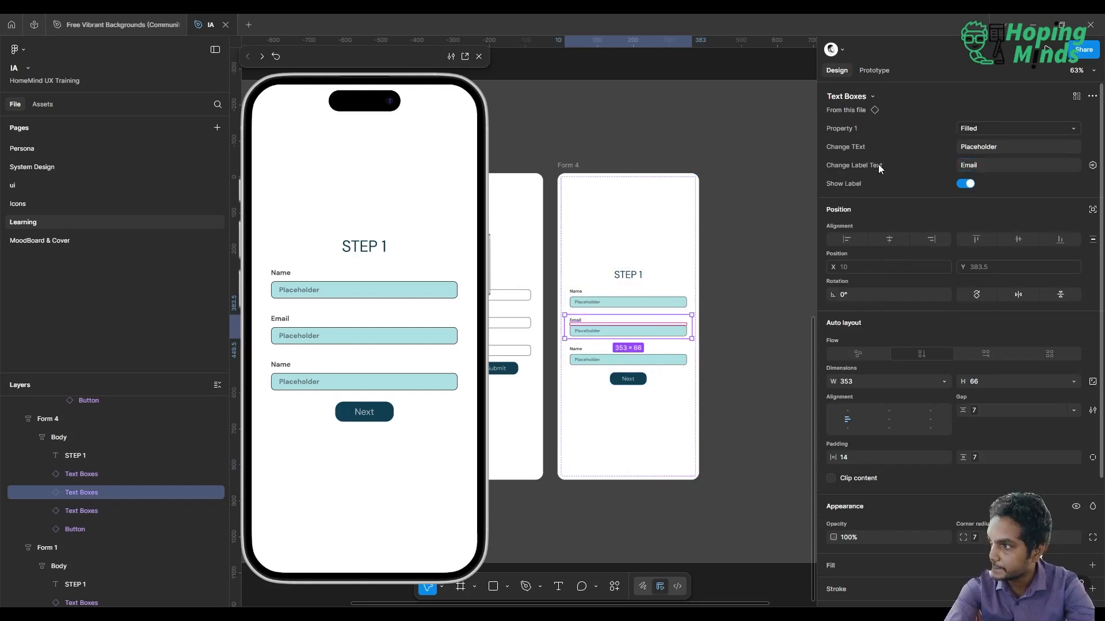
left_click(614, 360)
left_click(989, 165)
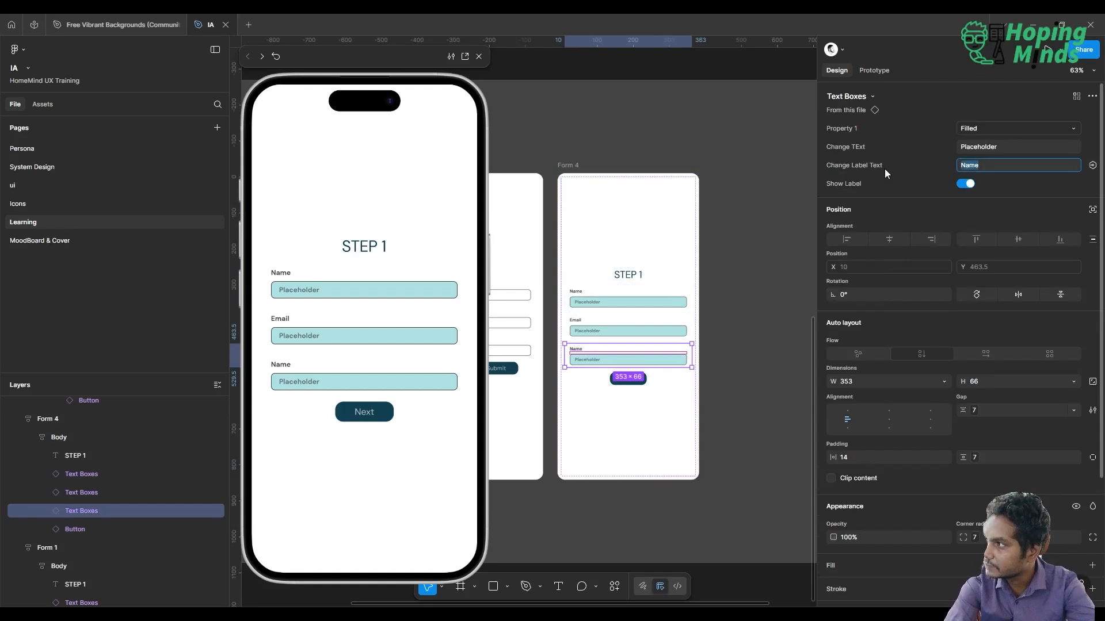
type("Password")
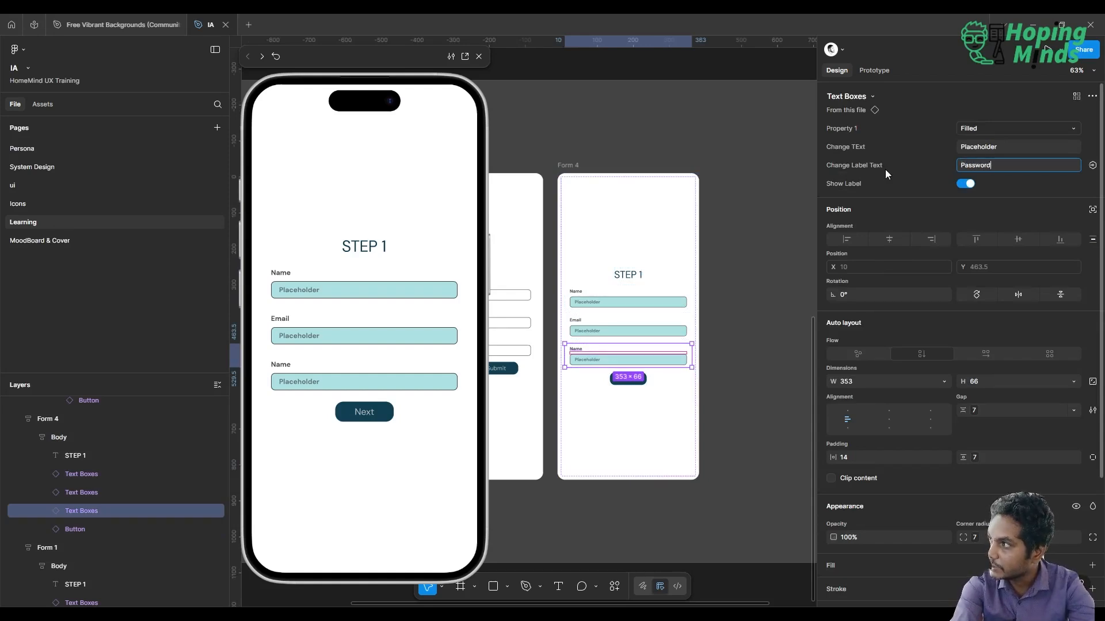
key("Return")
Set Property 1 of Form 4's Name, Email and Password text boxes to Empty
left_click(645, 322, "shift")
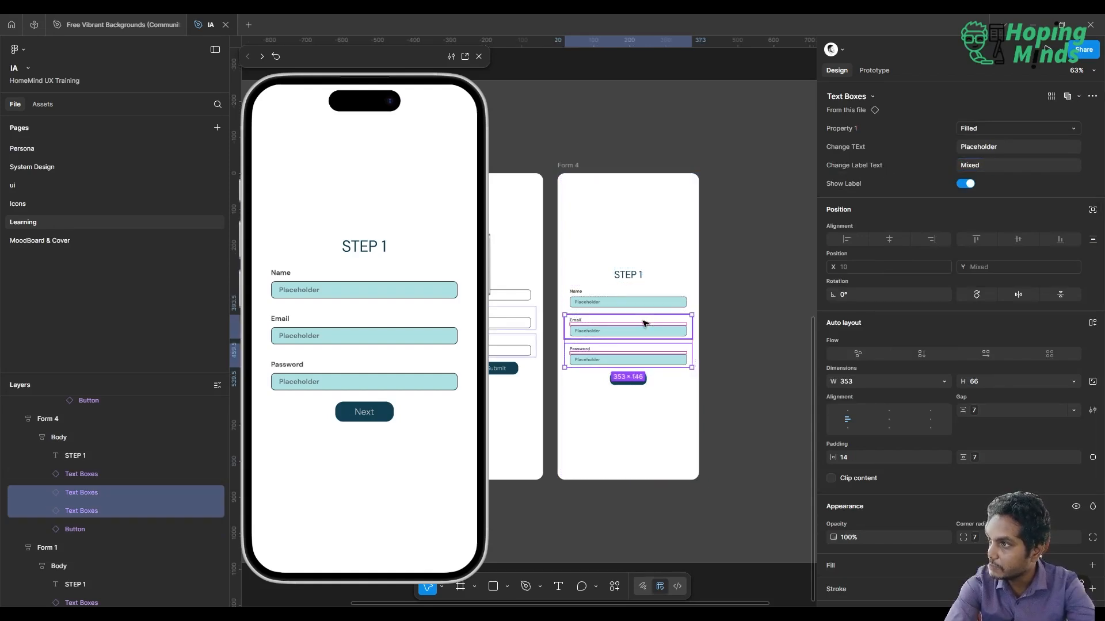
left_click(623, 304, "shift")
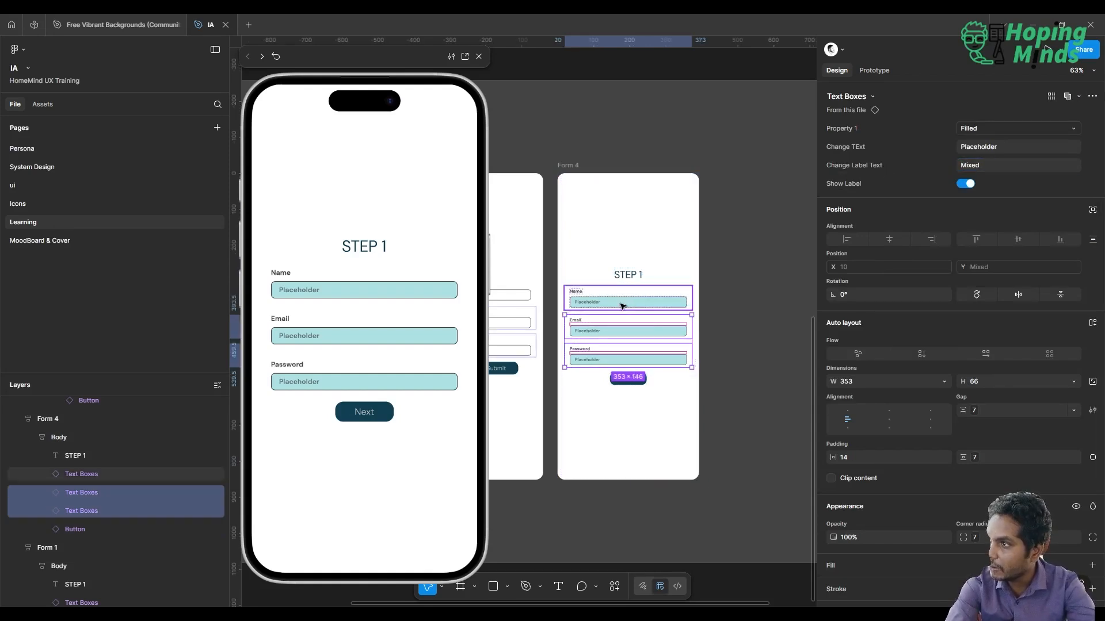
left_click(992, 124)
left_click(1005, 114)
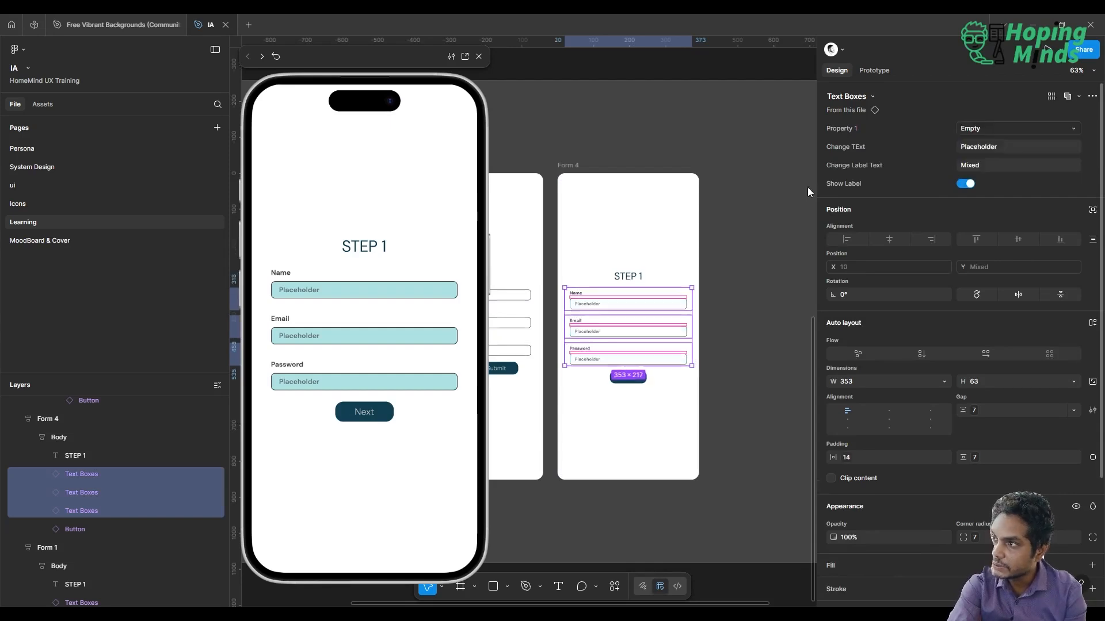
left_click(794, 190)
Test the move from Step 1 to Step 2 in the preview and restart the preview
scroll(793, 189, "down", 3)
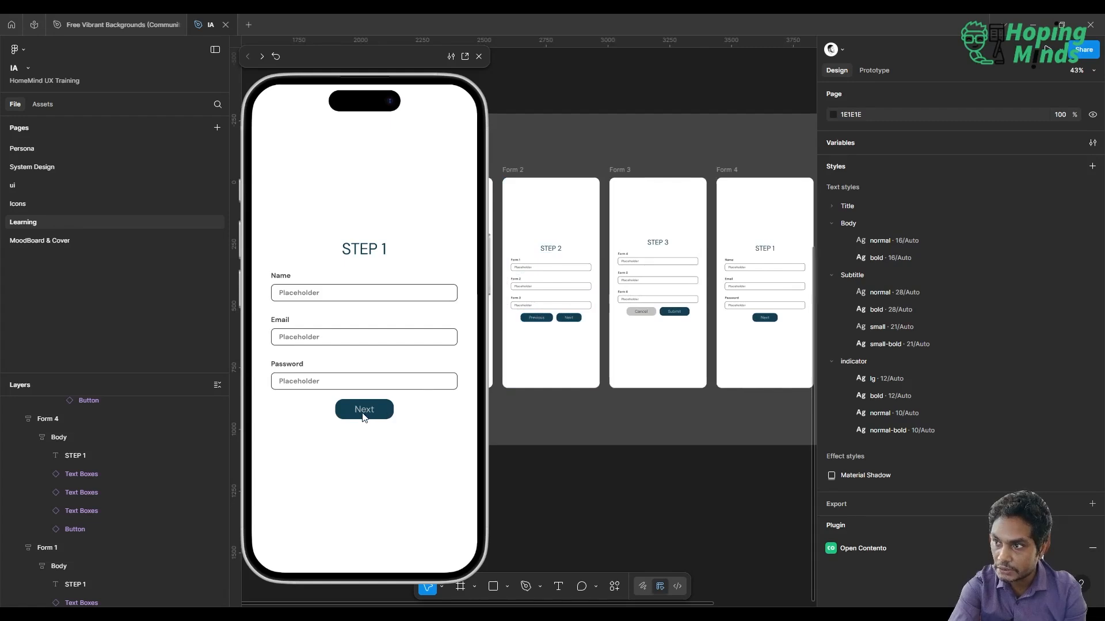
key("r")
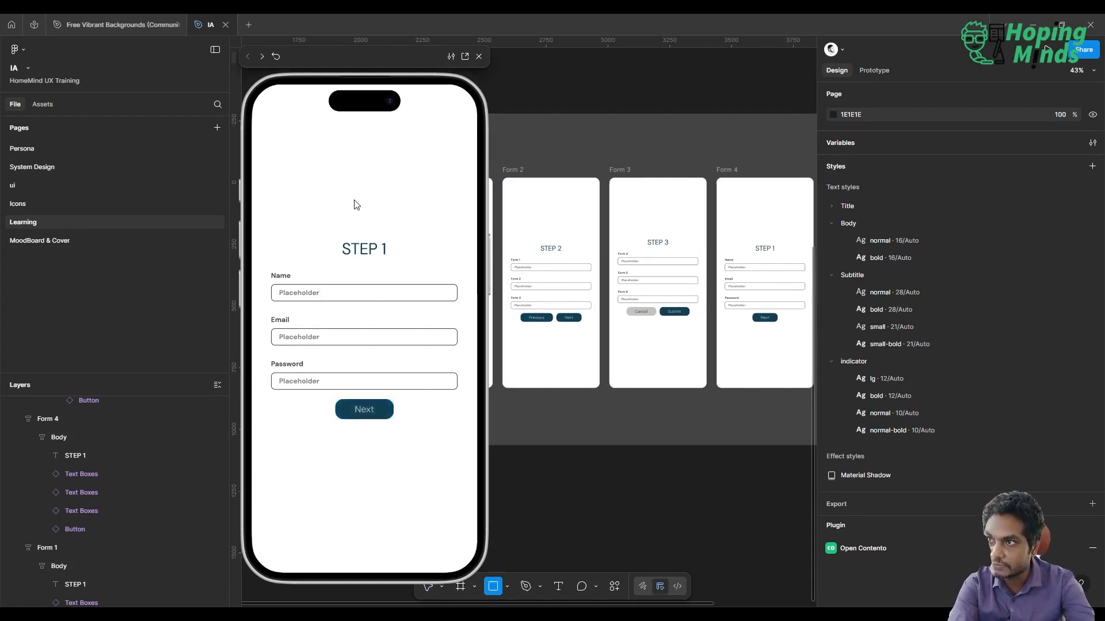
left_click(363, 409)
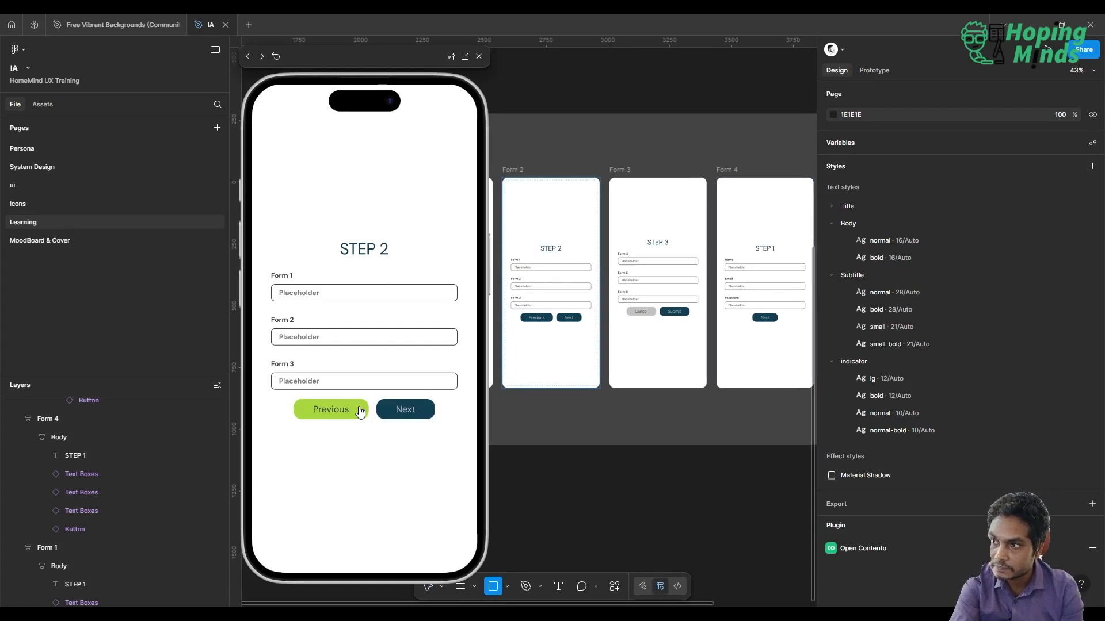
left_click(366, 230)
key("r")
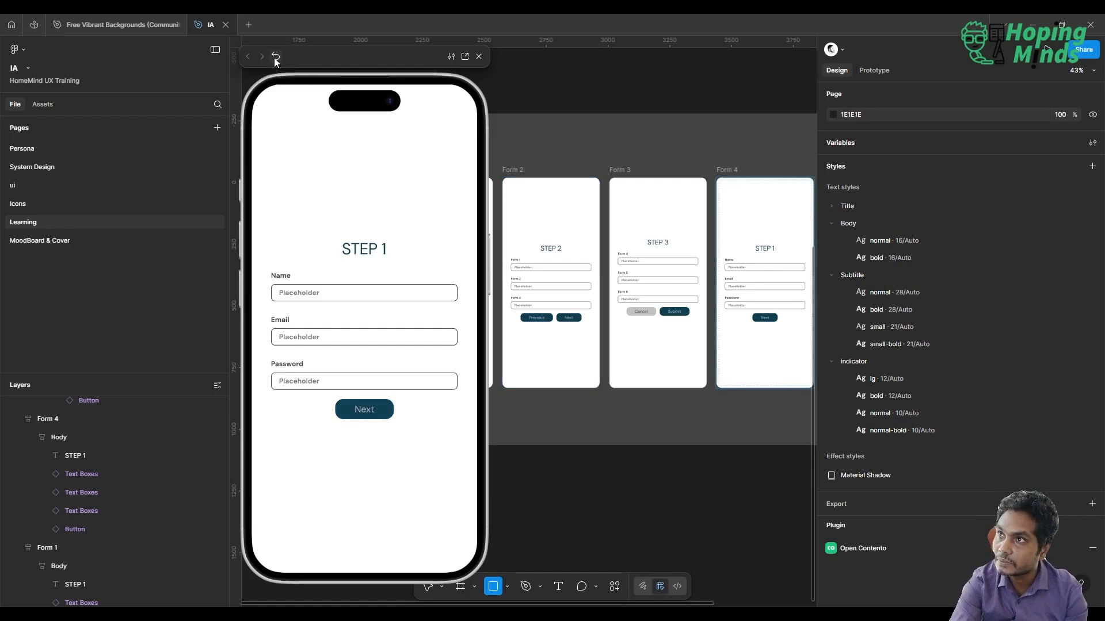
Close the inline preview and switch back to prototyping to show the connections between the form frames
scroll(598, 296, "left", 5)
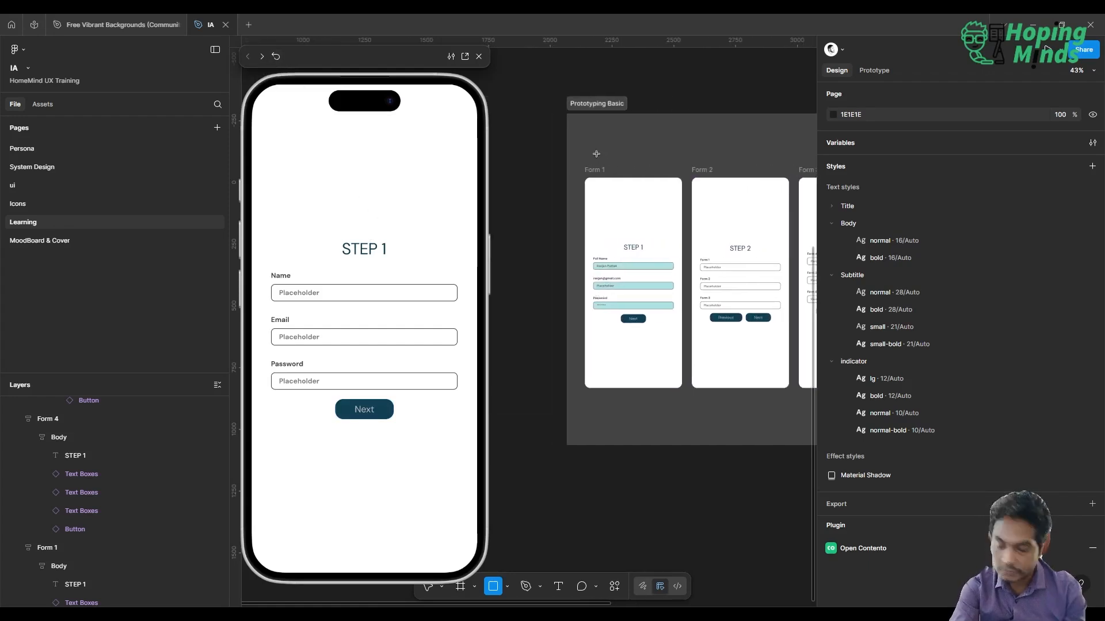
key("Escape")
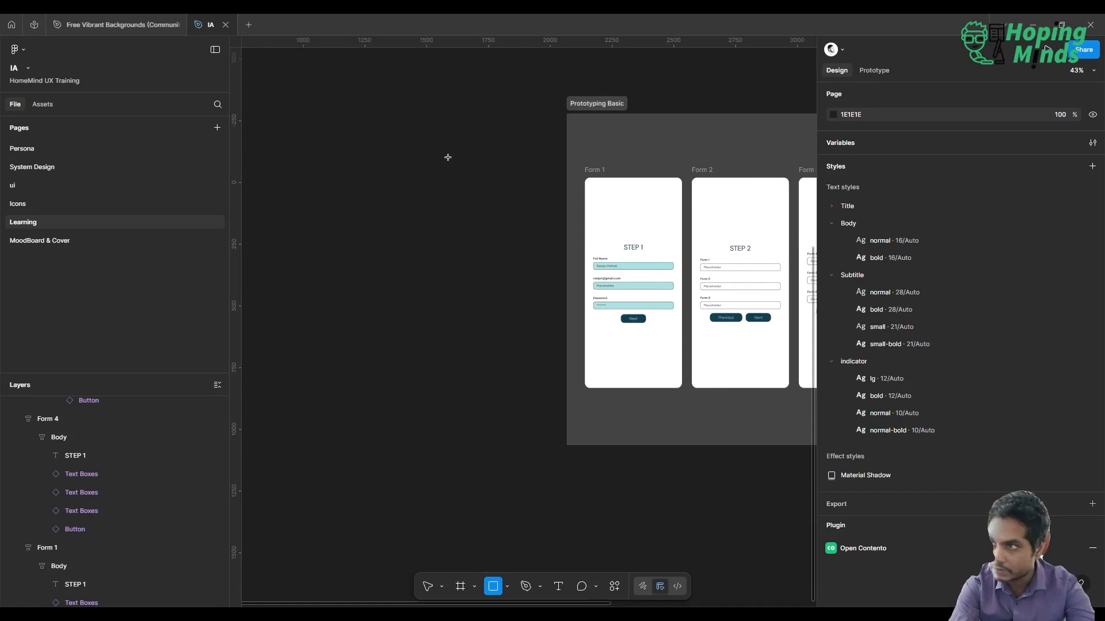
left_click(868, 69)
scroll(425, 191, "right", 5)
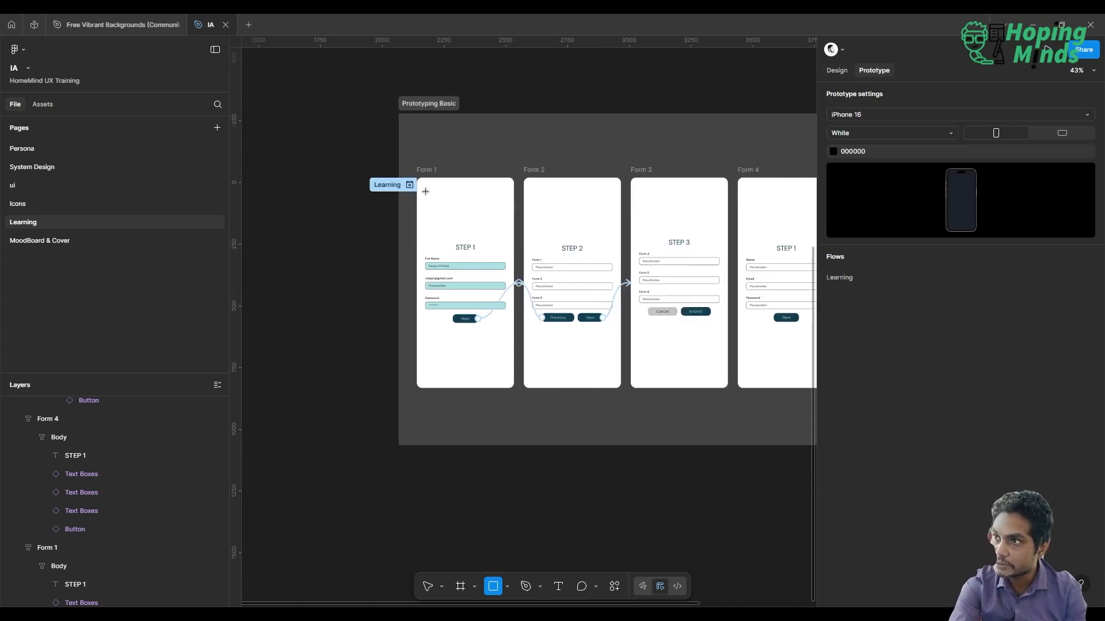
Preview the Learning flow from Step 1 and advance through Step 2 to Step 3
left_click(428, 587)
left_click(457, 179)
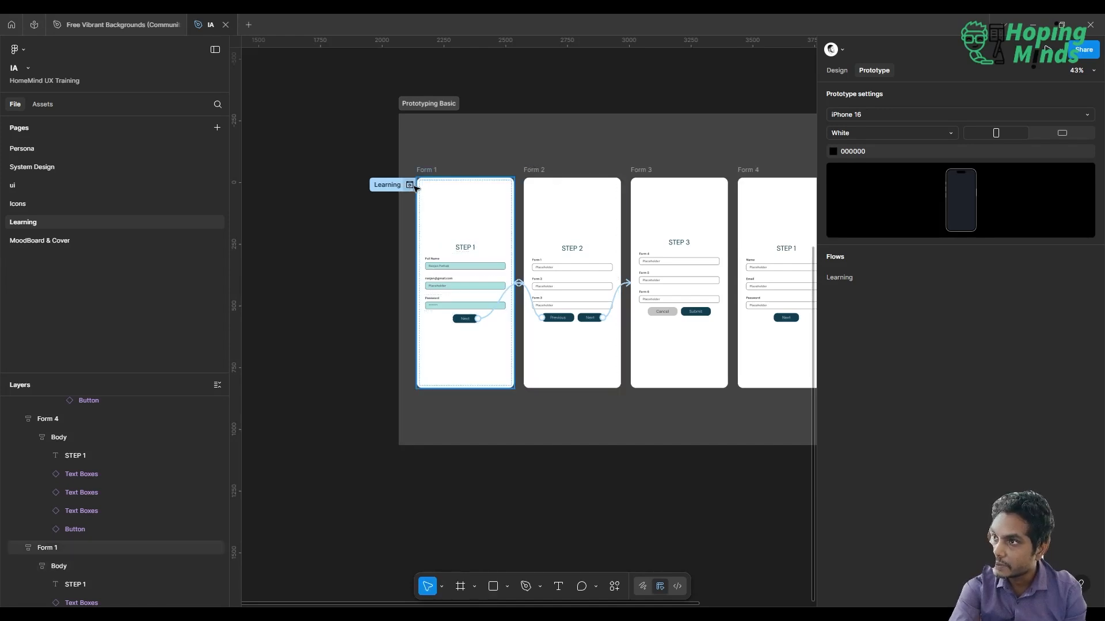
left_click(412, 186)
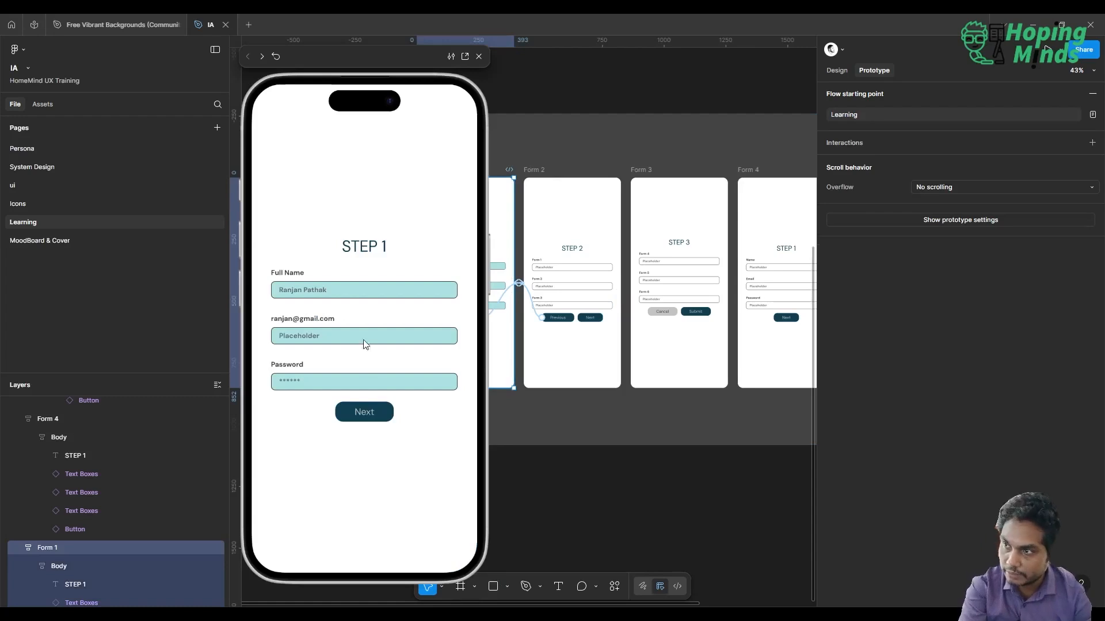
left_click(365, 411)
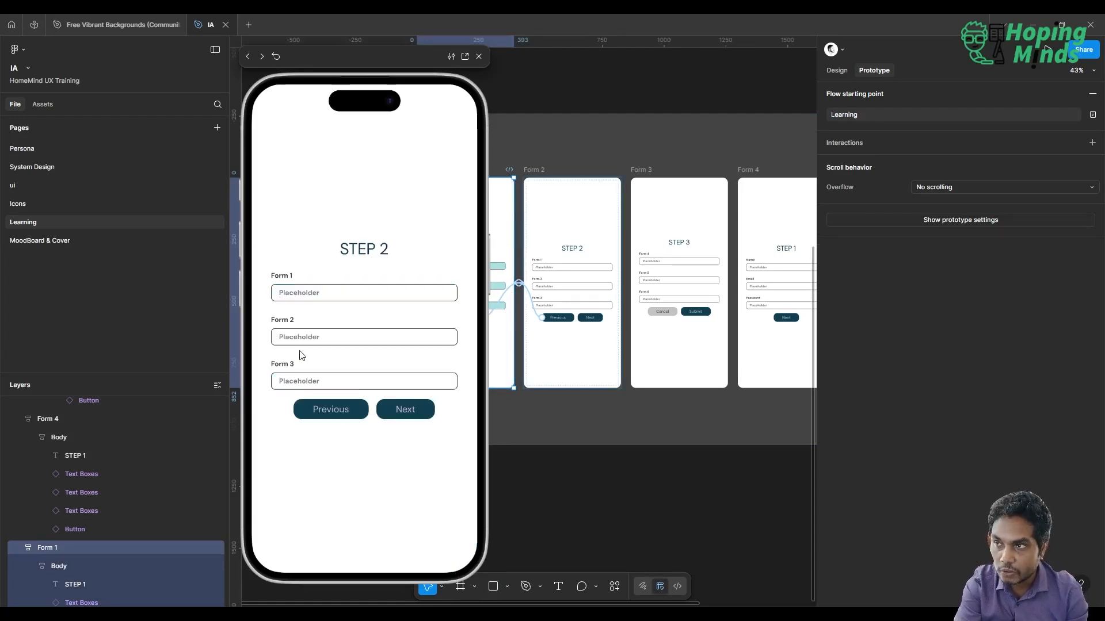
left_click(409, 414)
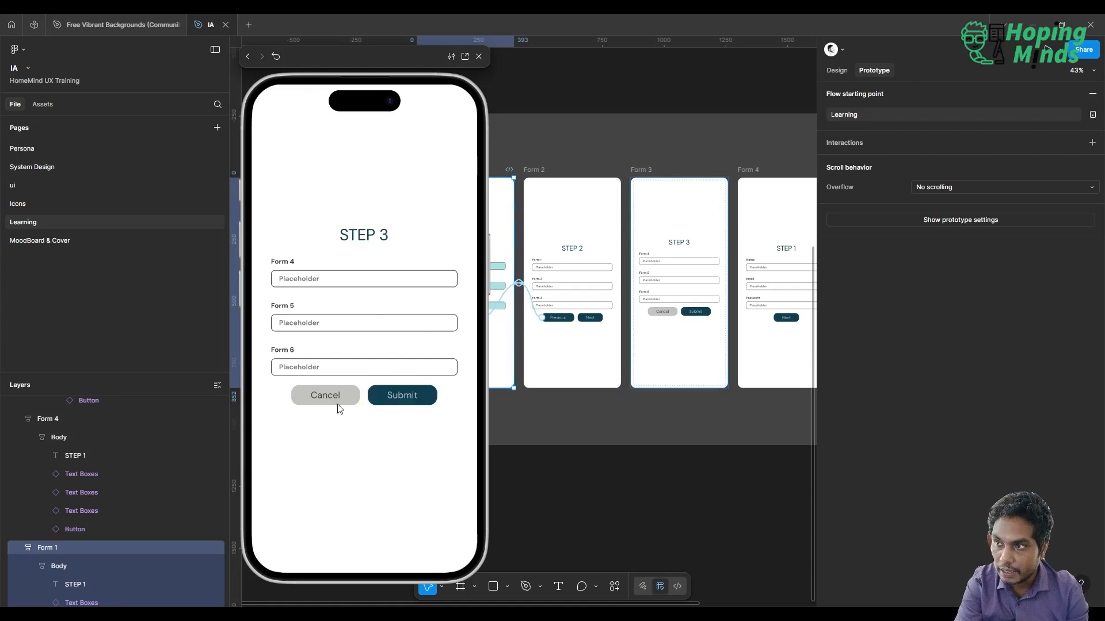
Add an On tap interaction to Form 3's Cancel button that navigates to Form 4
scroll(588, 268, "right", 3)
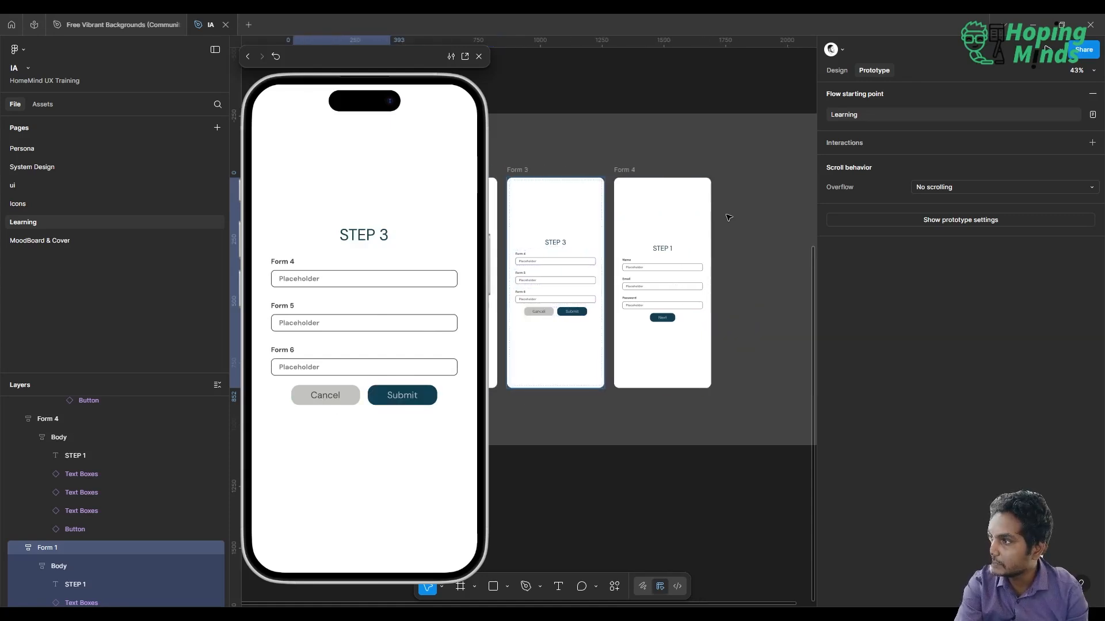
scroll(588, 268, "up", 3)
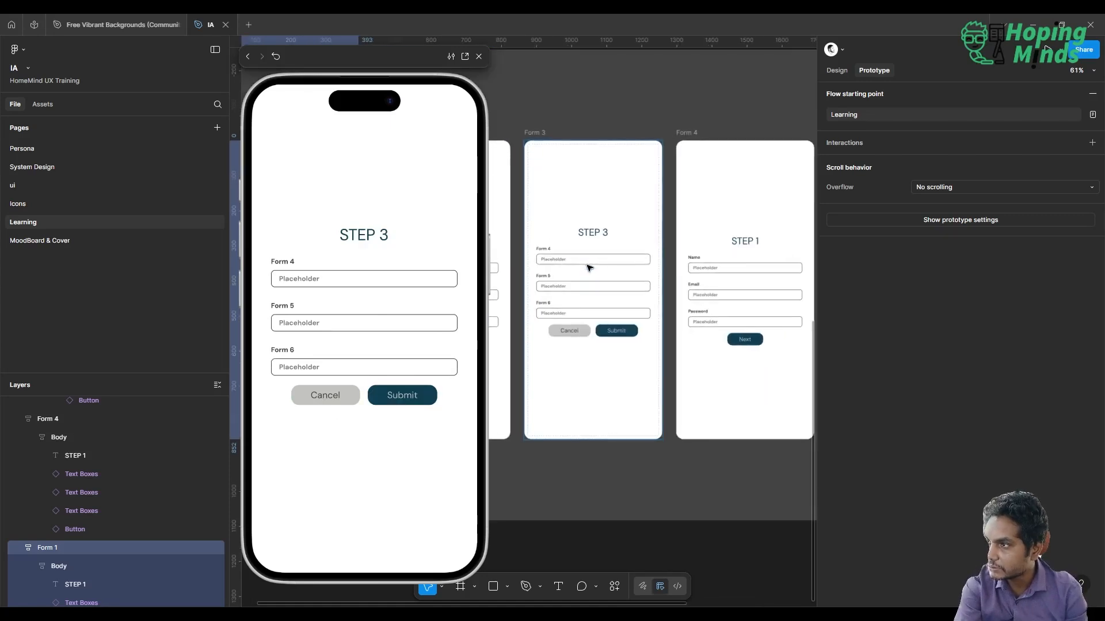
left_click(570, 334)
double_click(570, 334)
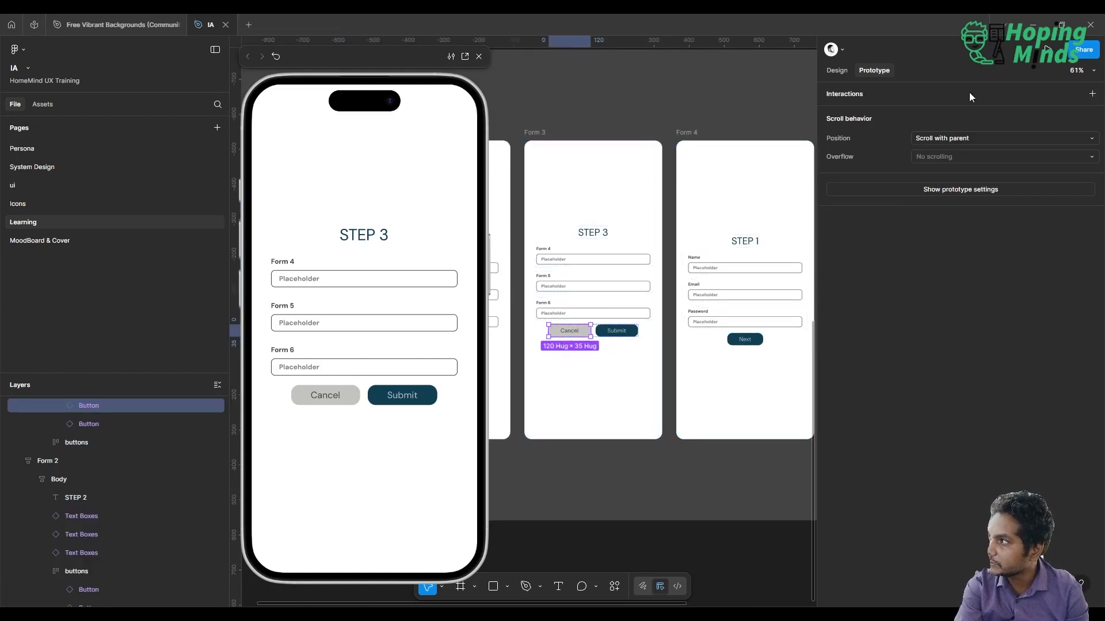
left_click(1092, 93)
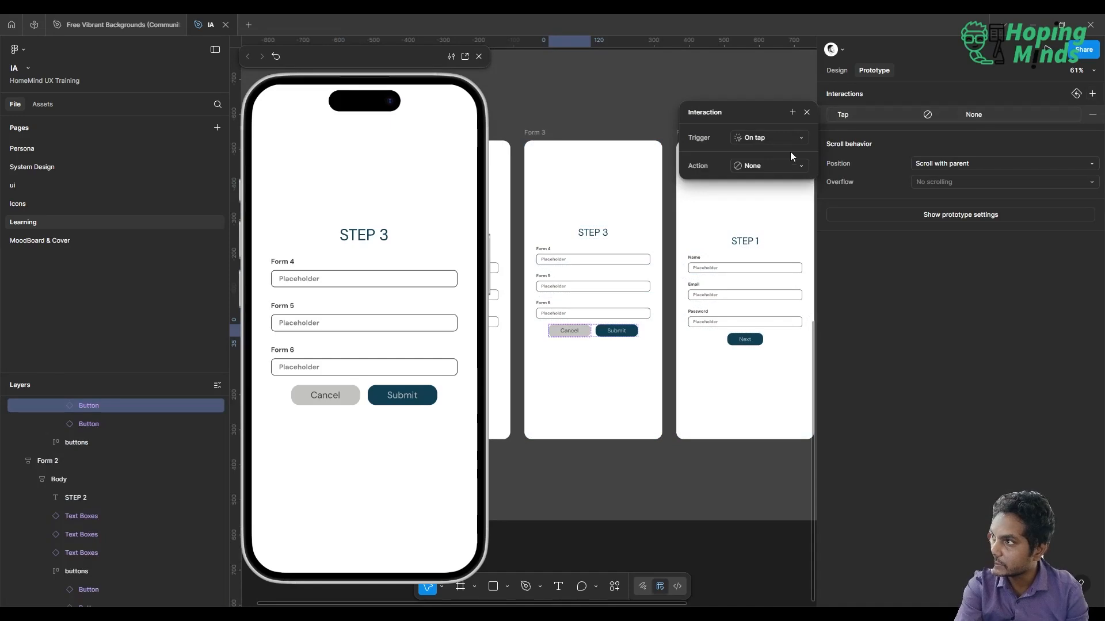
left_click(775, 168)
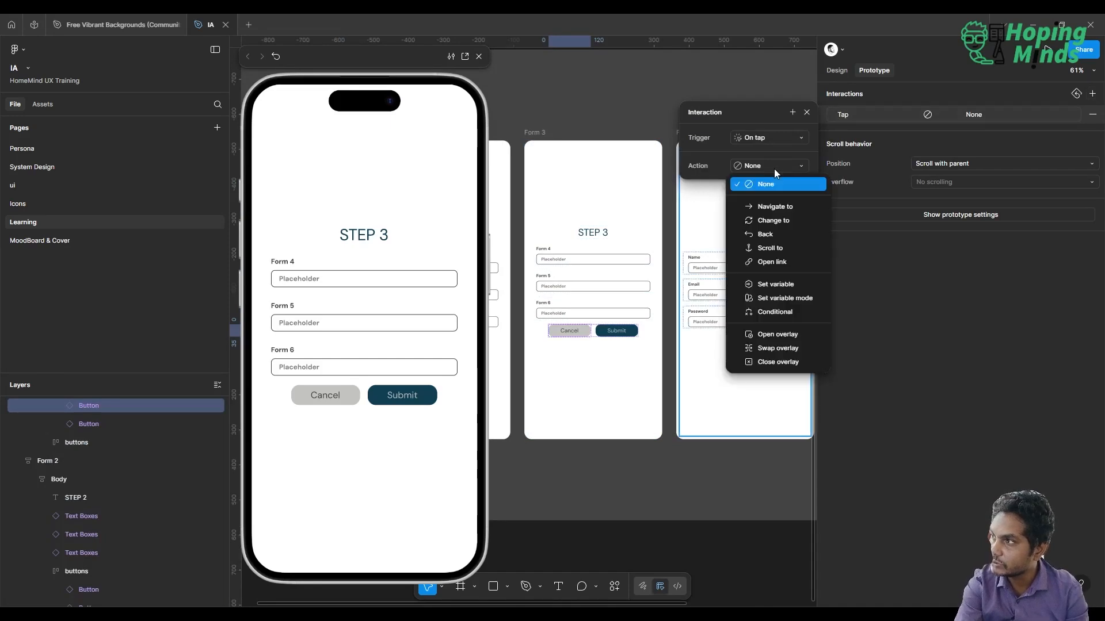
left_click(769, 207)
left_click_drag(736, 112, 634, 99)
left_click(665, 174)
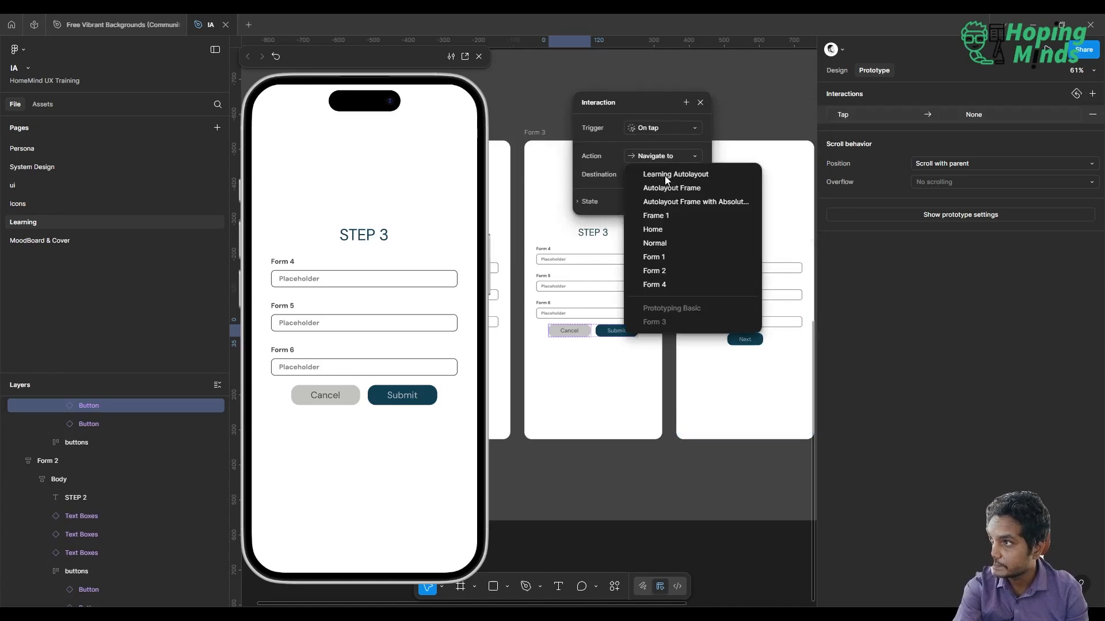
left_click(682, 283)
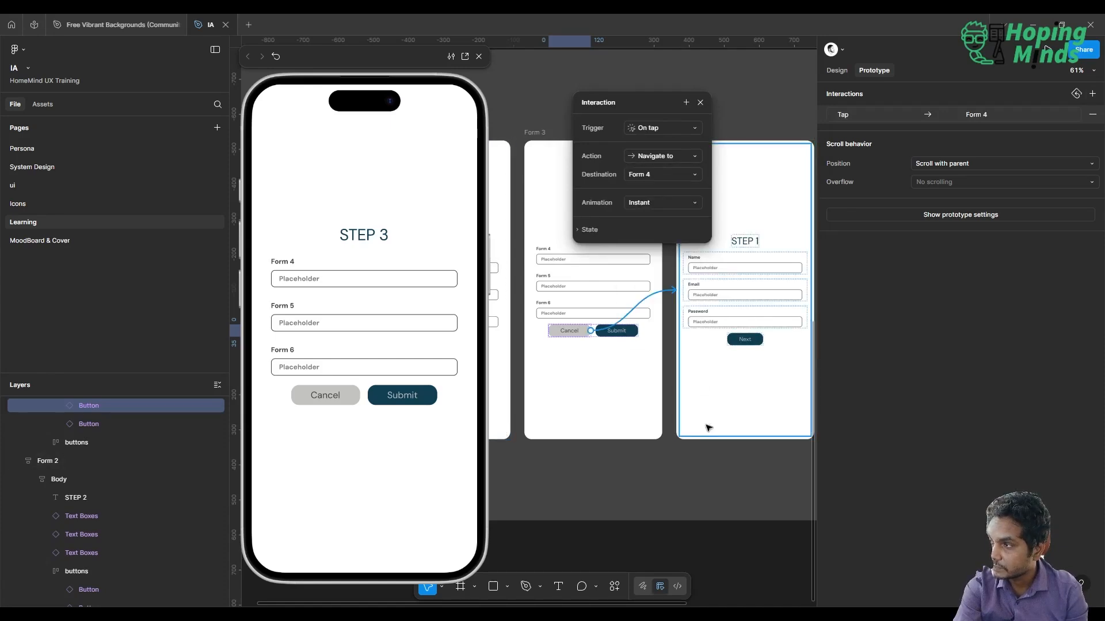
left_click(713, 458)
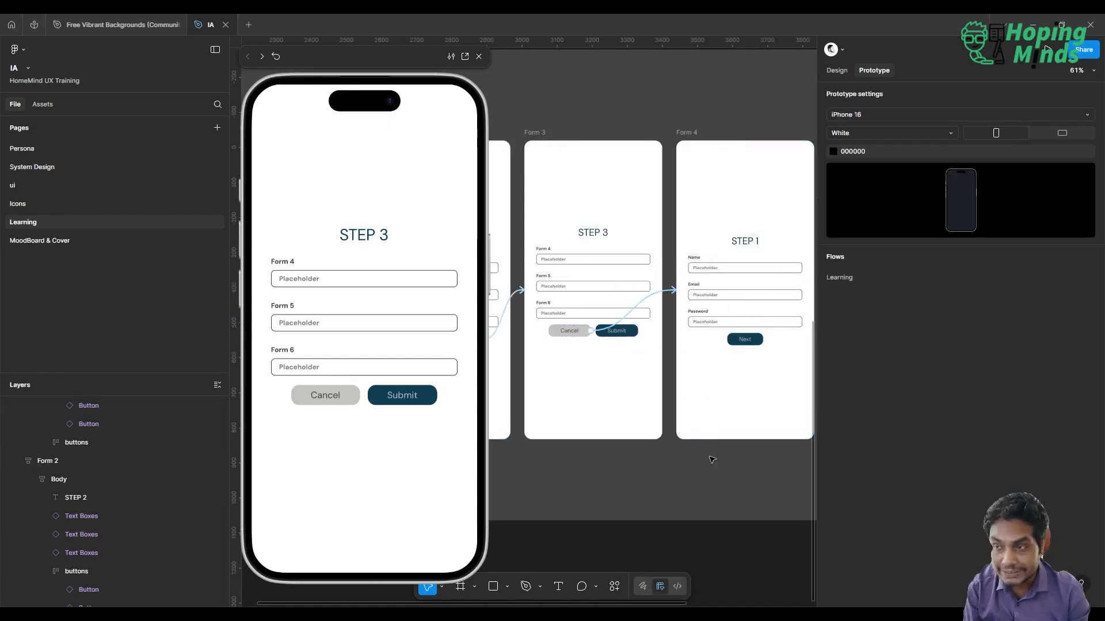
Test Step 3's Cancel button in the preview and close the preview
left_click(320, 394)
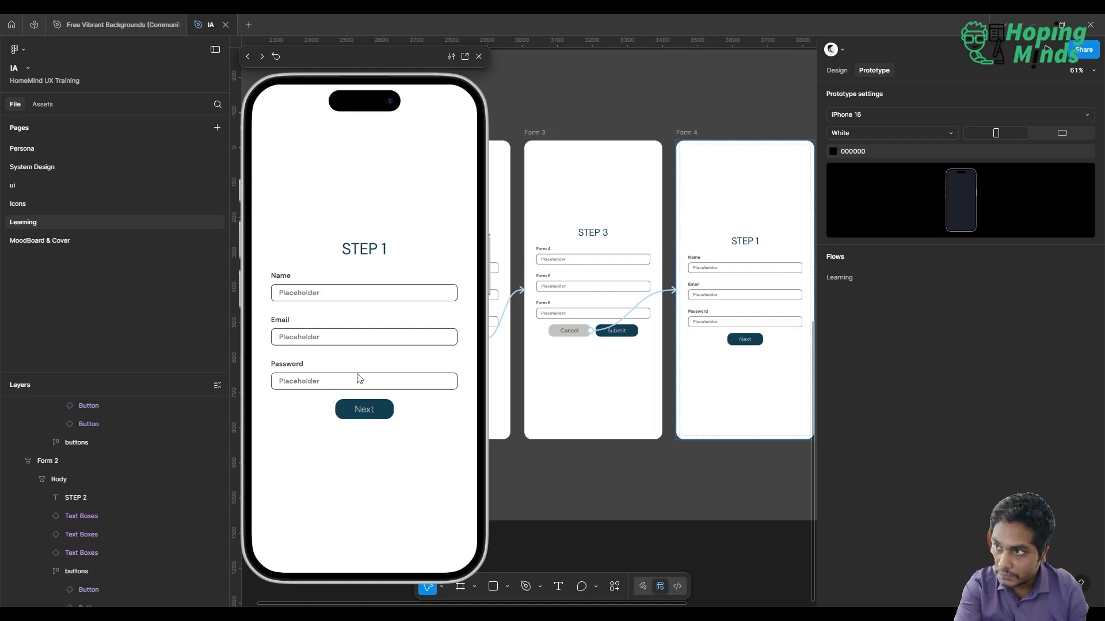
scroll(632, 321, "left", 3)
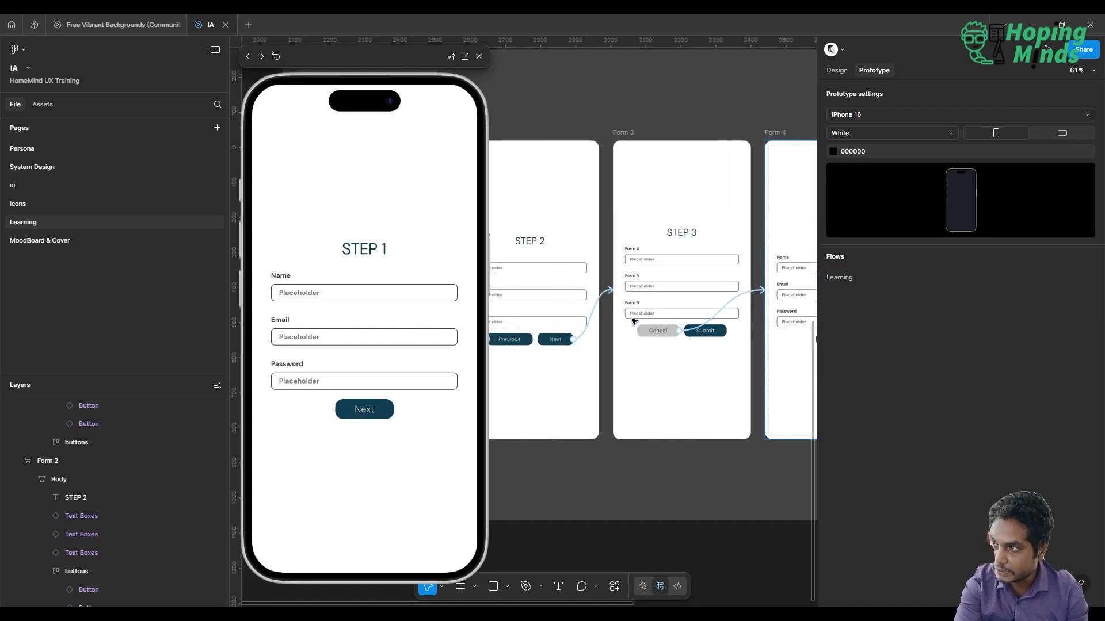
scroll(633, 321, "down", 3)
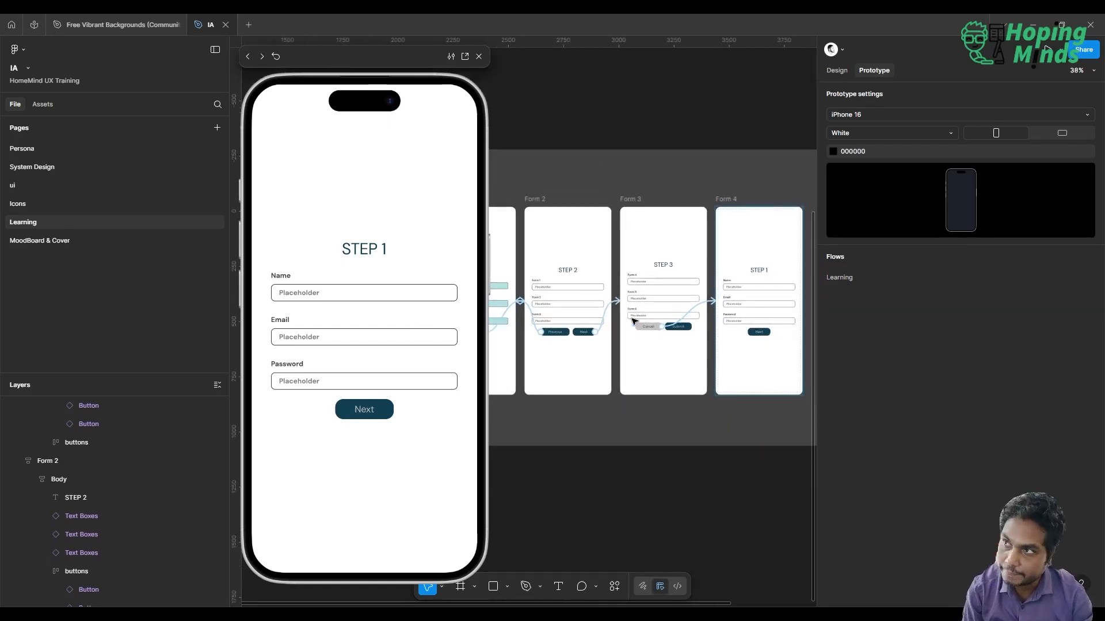
left_click(479, 56)
left_click(836, 70)
scroll(673, 118, "right", 2)
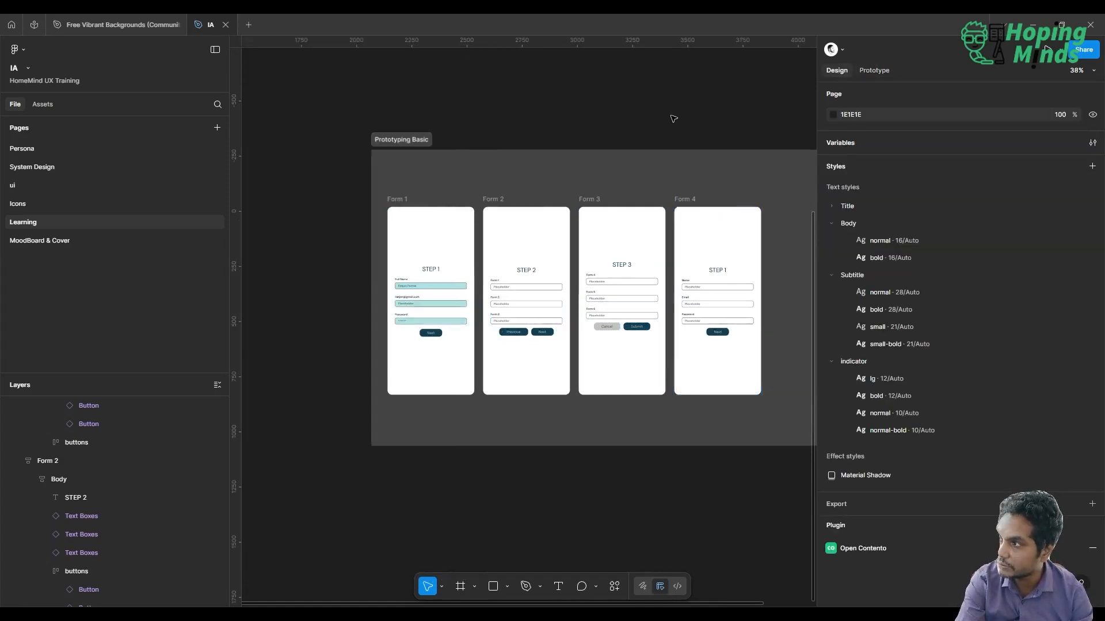
scroll(673, 118, "right", 2)
scroll(673, 118, "up", 3)
scroll(673, 118, "left", 3)
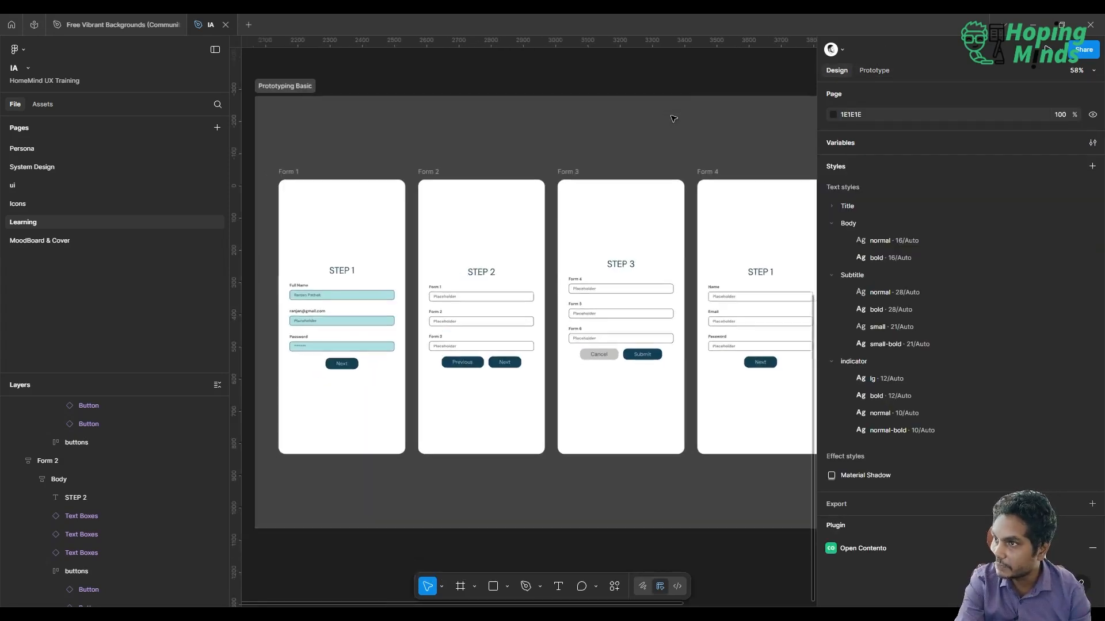
scroll(673, 118, "down", 3)
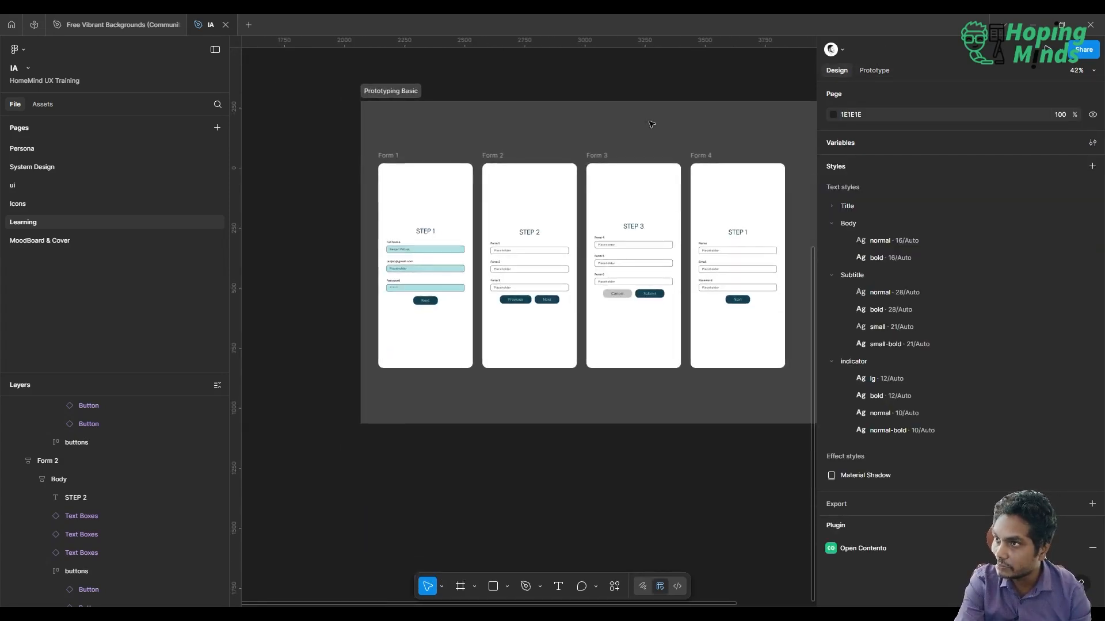
Return to prototyping and remove the tap connection from Form 1's Next button to Form 2
left_click(869, 71)
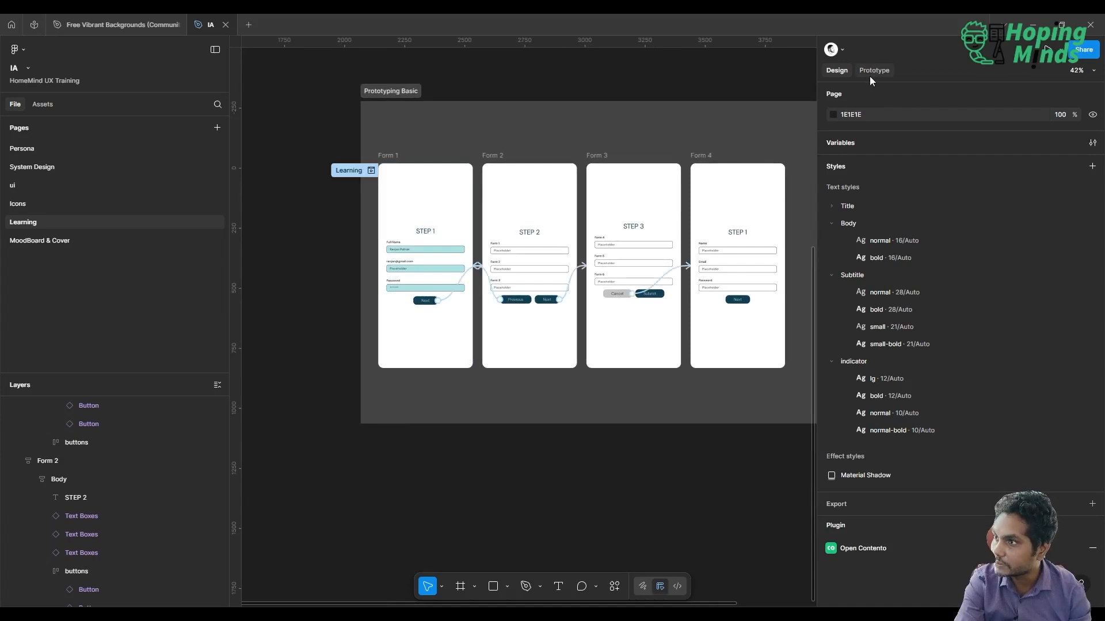
left_click(470, 276)
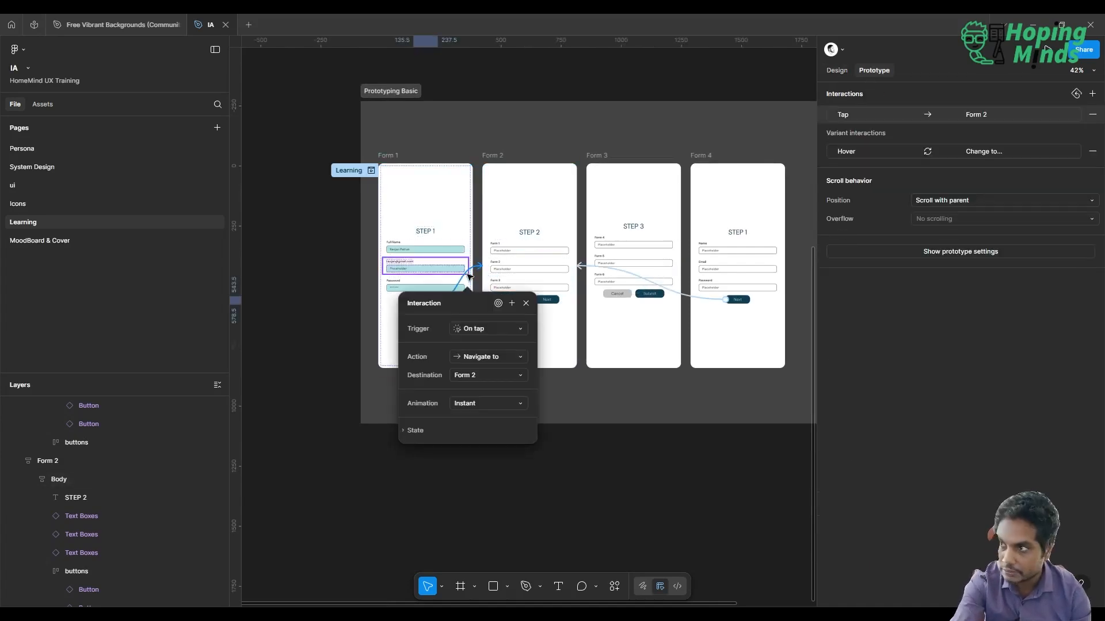
key("Escape")
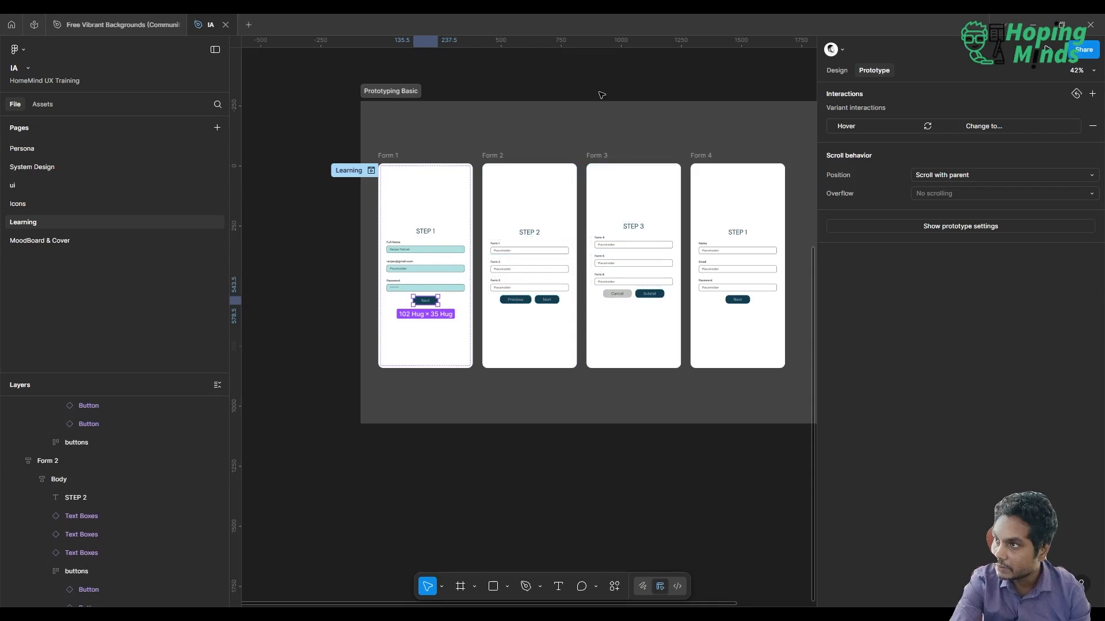
left_click(596, 135)
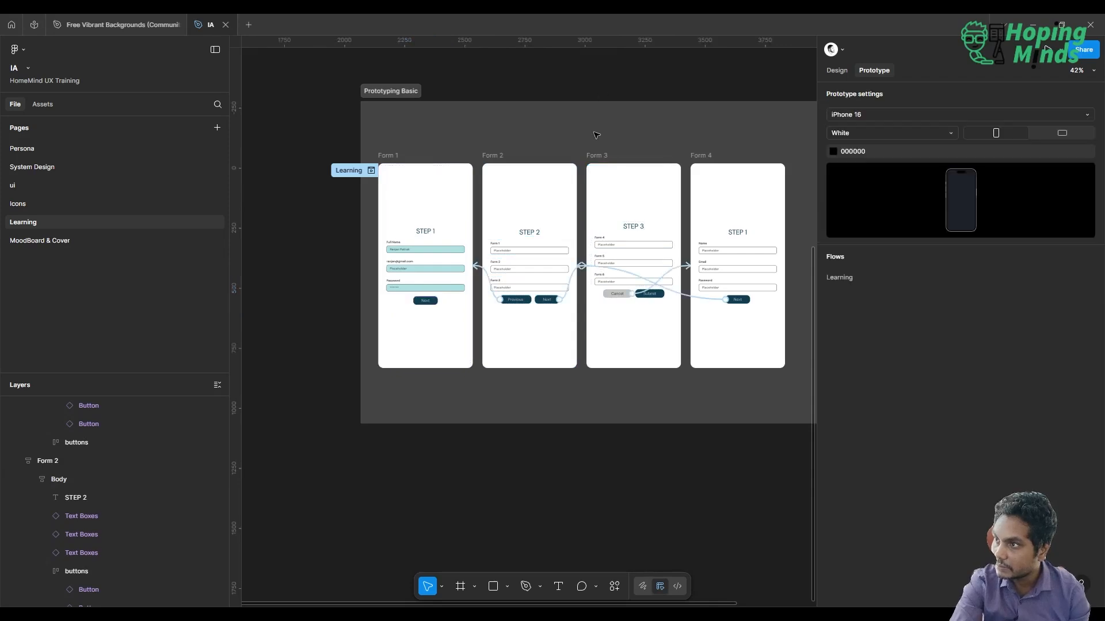
Remove the tap connection from Form 2's Previous button to Form 1
left_click(484, 272)
scroll(484, 272, "up", 2)
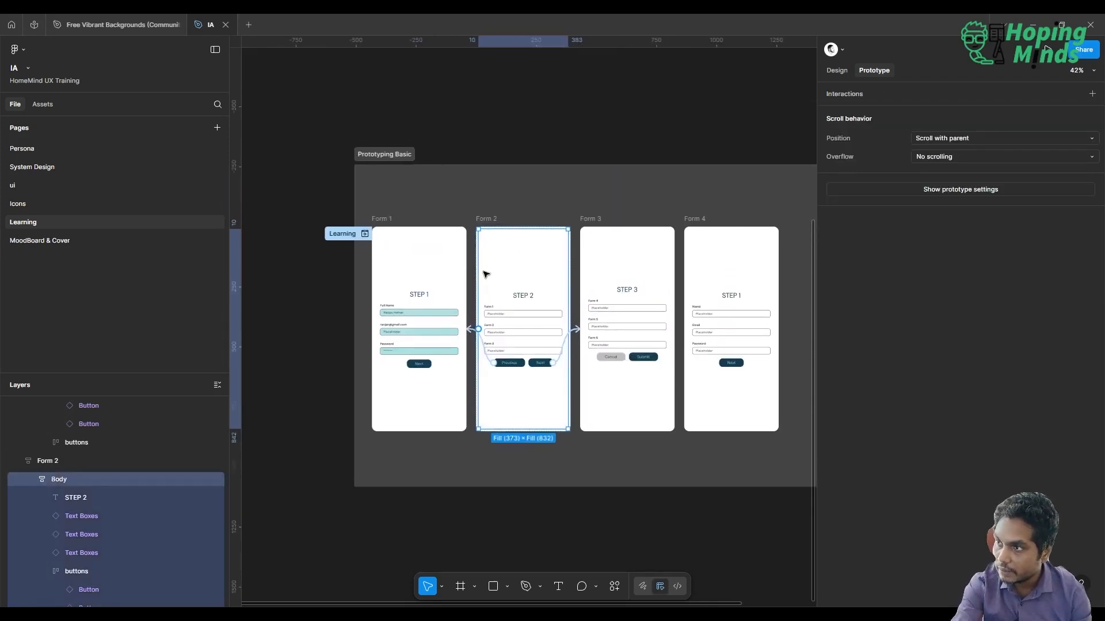
scroll(493, 387, "up", 5, "ctrl")
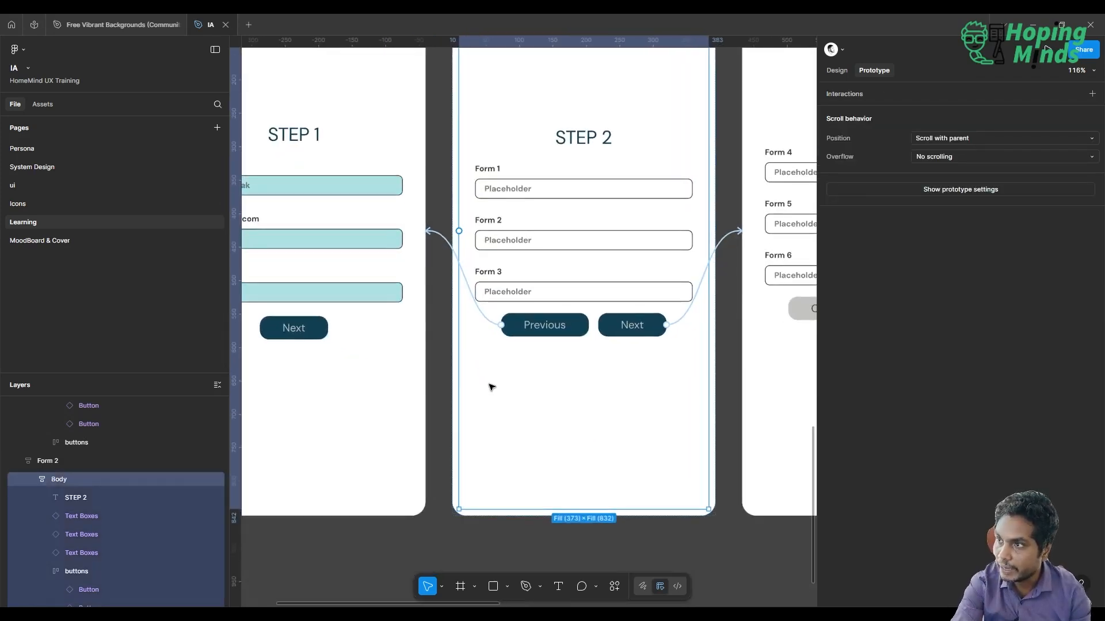
left_click(441, 238)
key("Escape")
scroll(441, 239, "down", 5, "ctrl")
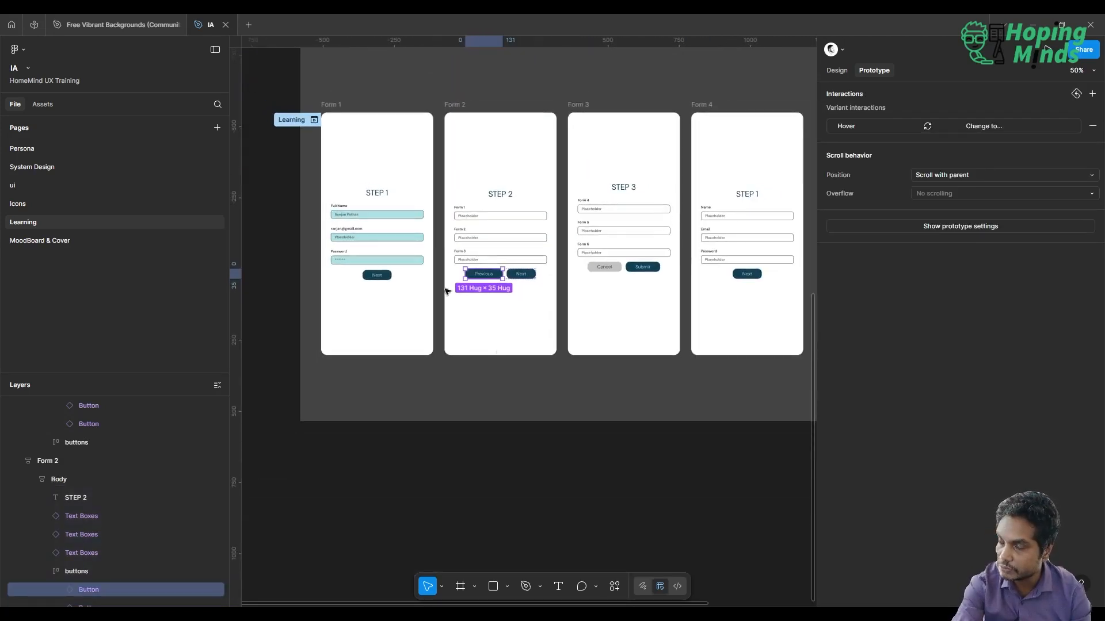
left_click(526, 393)
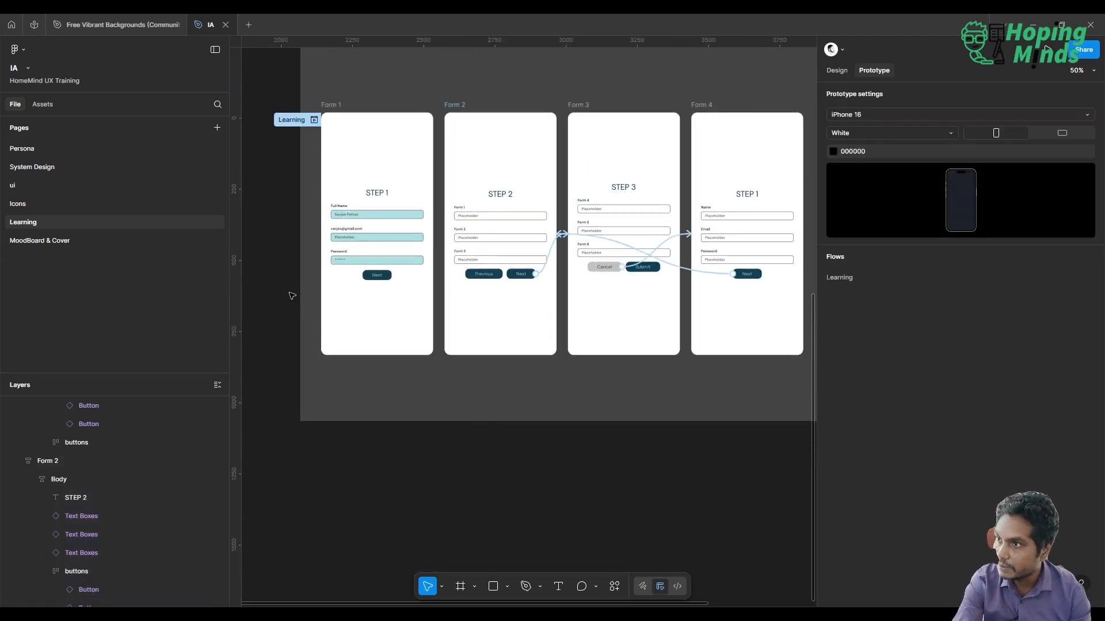
Connect Form 1's Next button to Form 2 with an On tap, Navigate to interaction and Instant animation
scroll(289, 294, "up", 3, "ctrl")
left_click(419, 264)
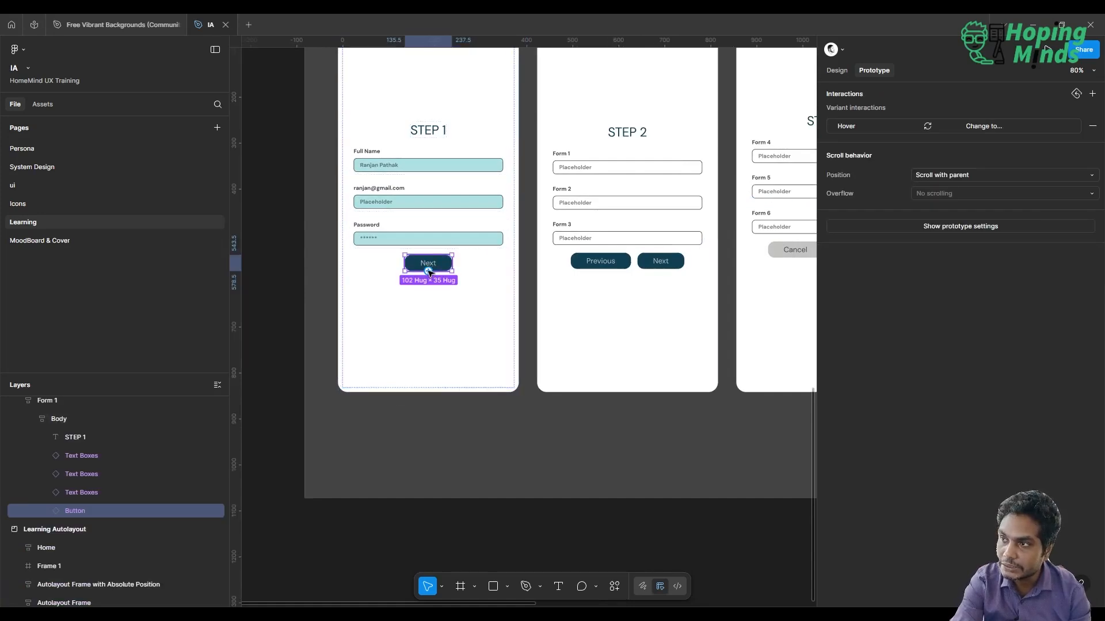
left_click_drag(452, 262, 577, 188)
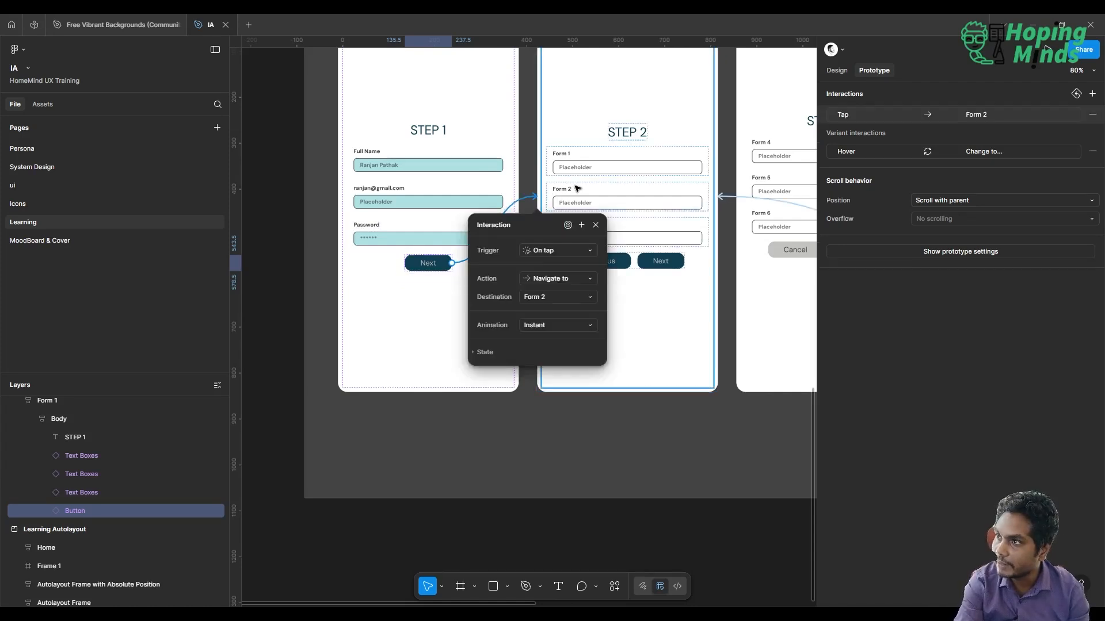
left_click(572, 278)
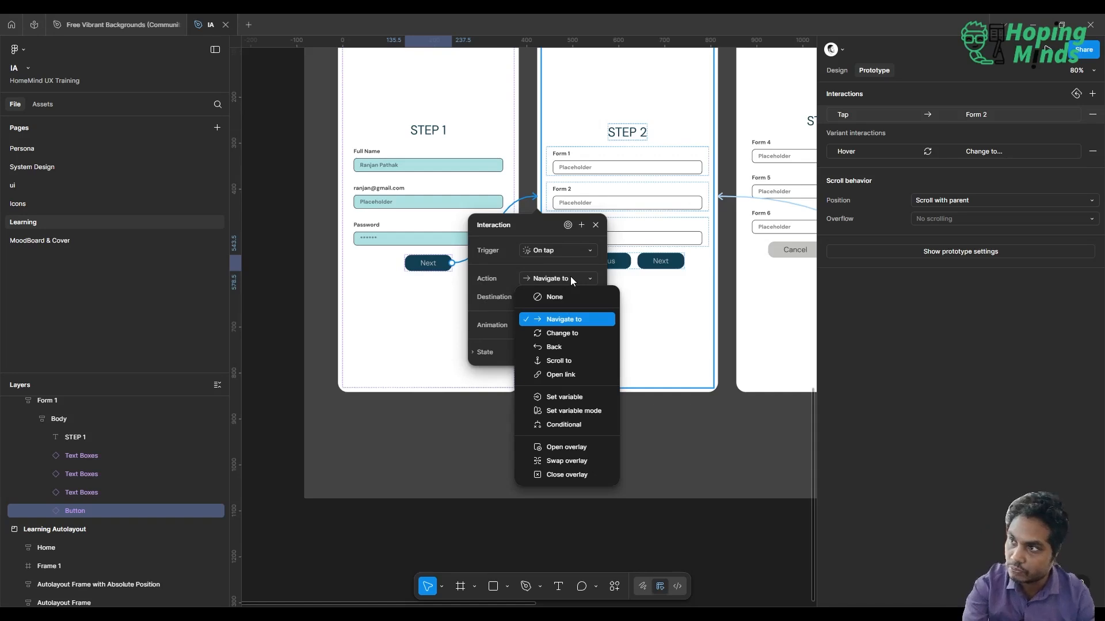
left_click(511, 239)
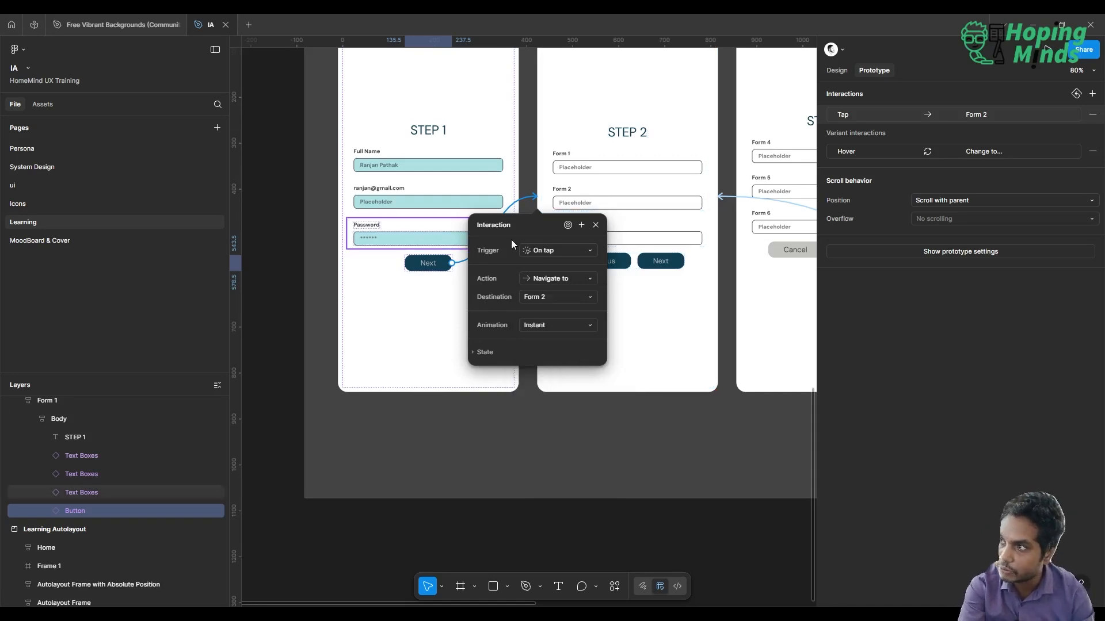
left_click(595, 225)
scroll(670, 367, "down", 5)
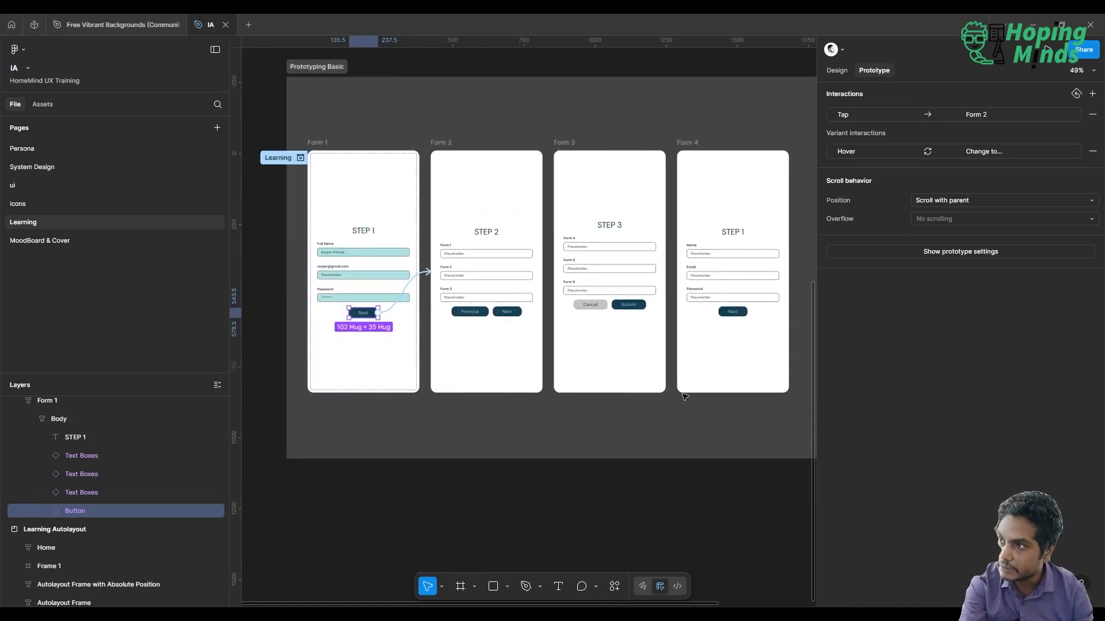
Connect Form 2's Previous button back to Form 1
left_click(467, 316)
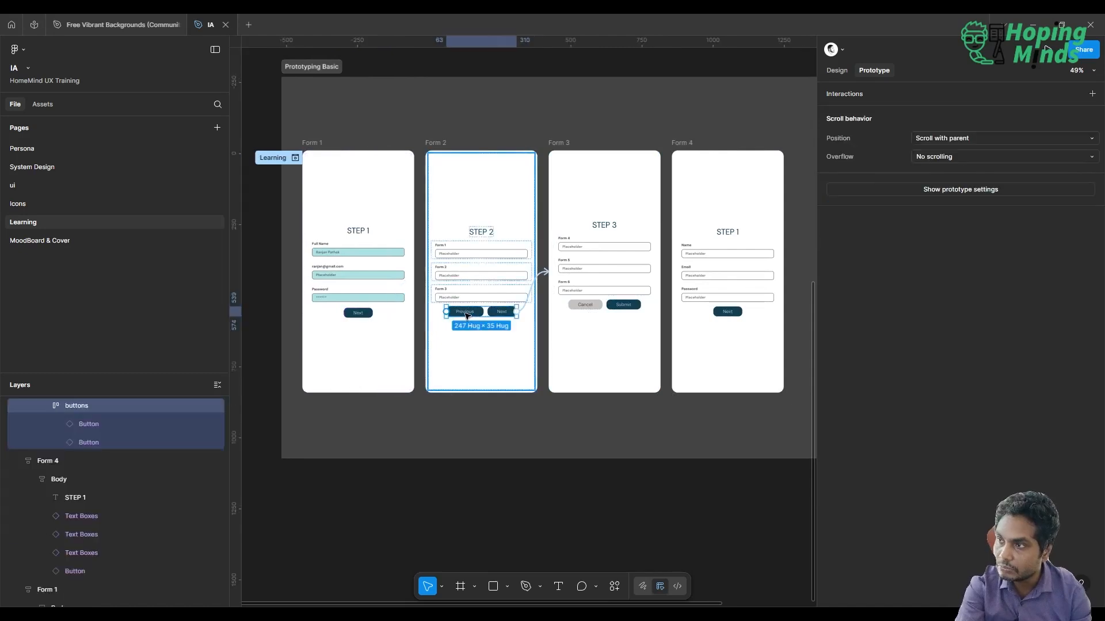
double_click(467, 315)
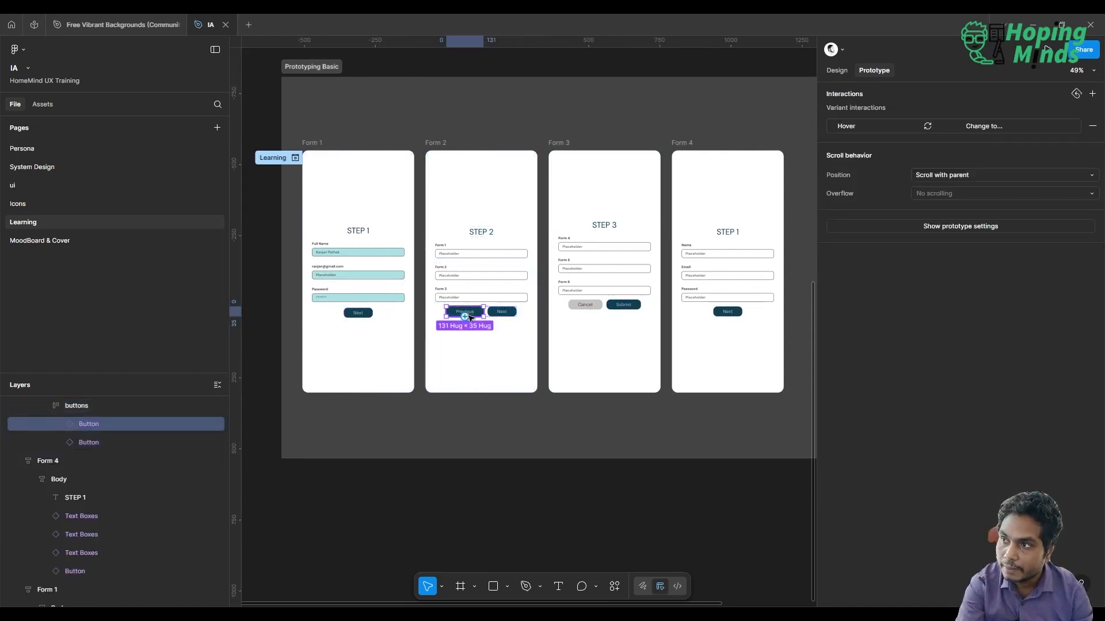
left_click_drag(381, 286, 382, 286)
left_click(459, 487)
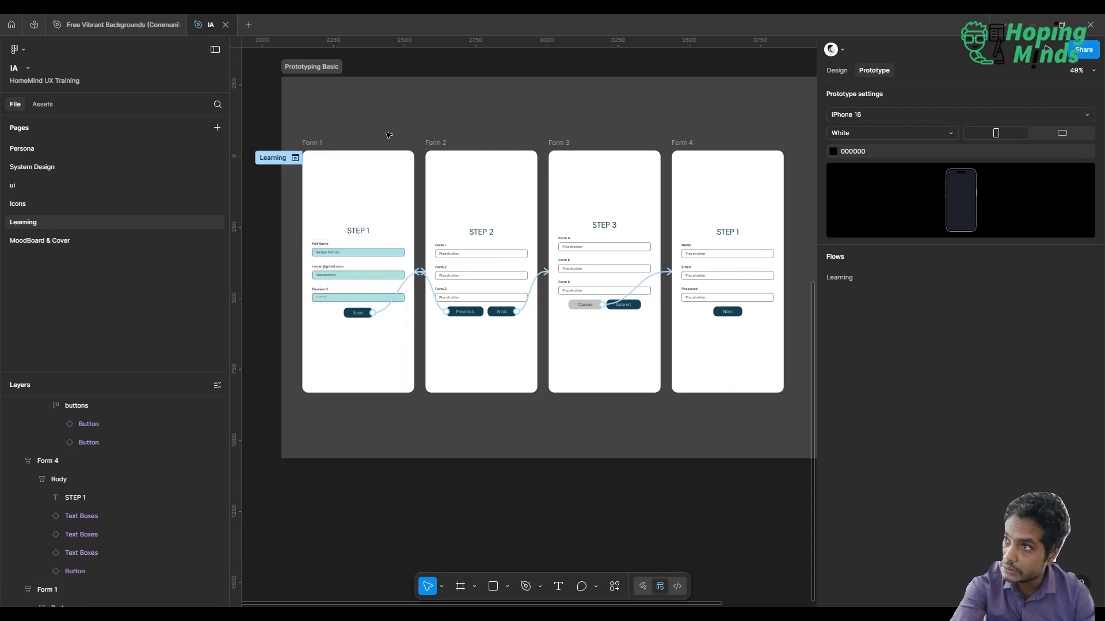
Present the Learning flow in the iPhone 16 prototype view
left_click(296, 159)
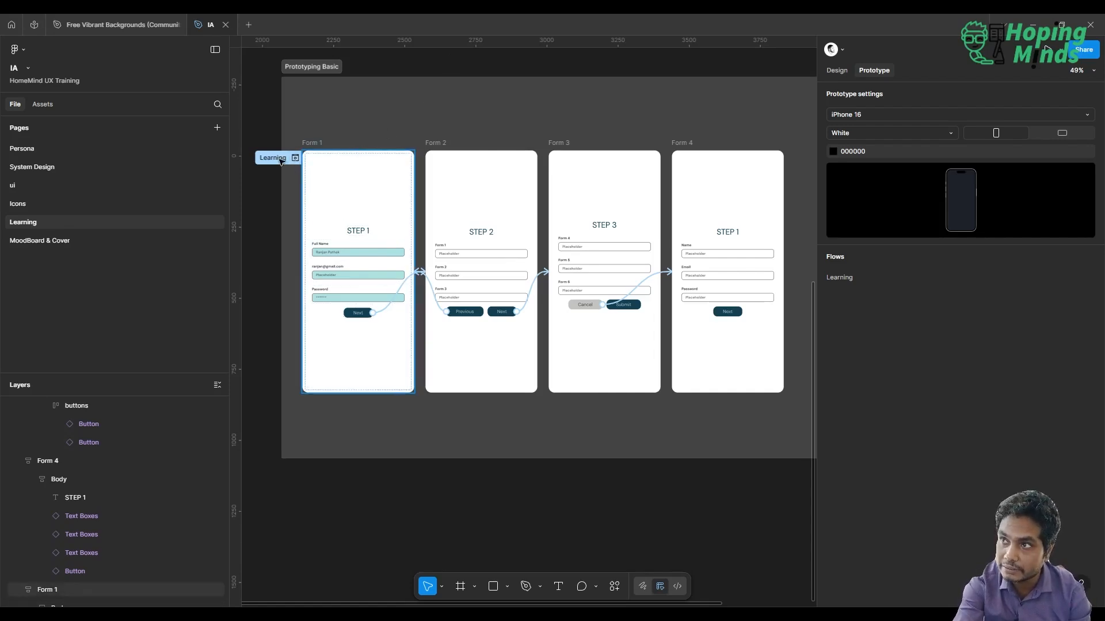
left_click(425, 115)
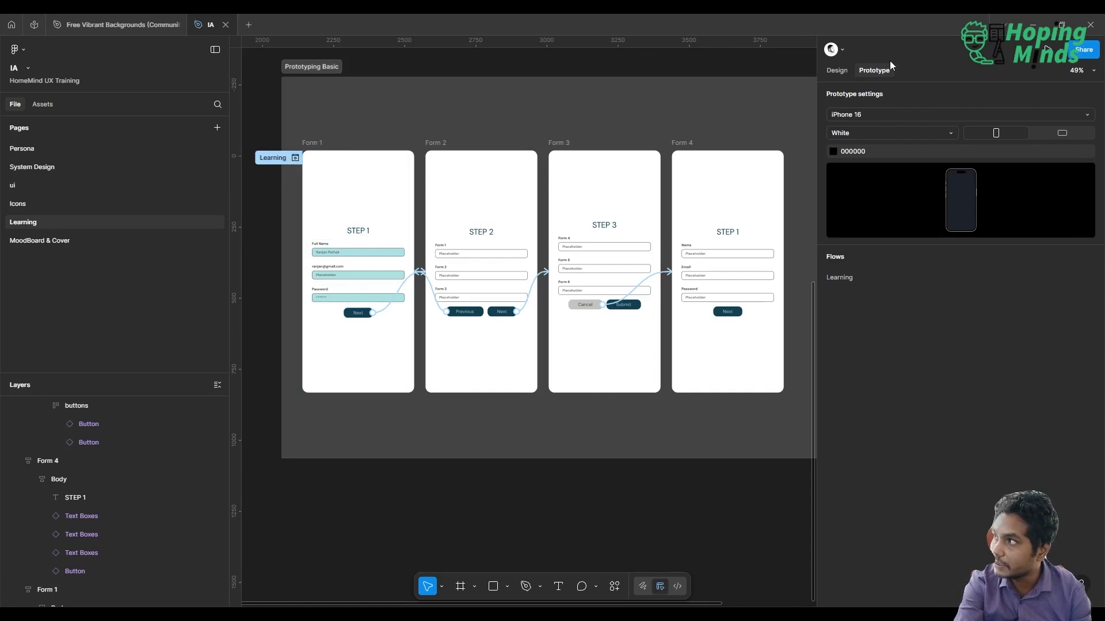
left_click(1060, 52)
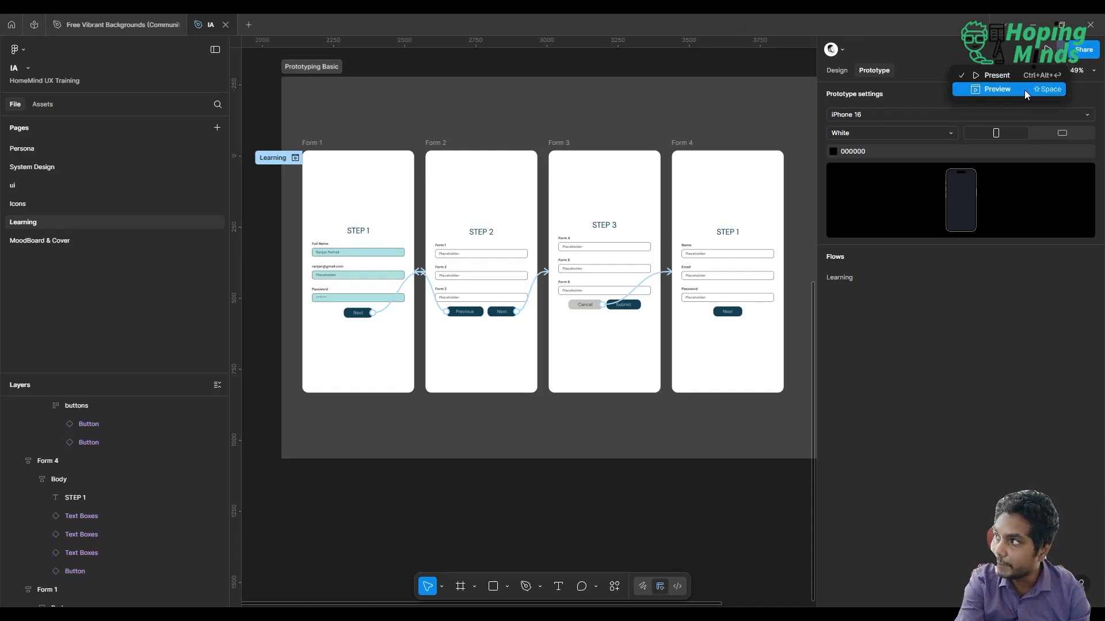
left_click(989, 46)
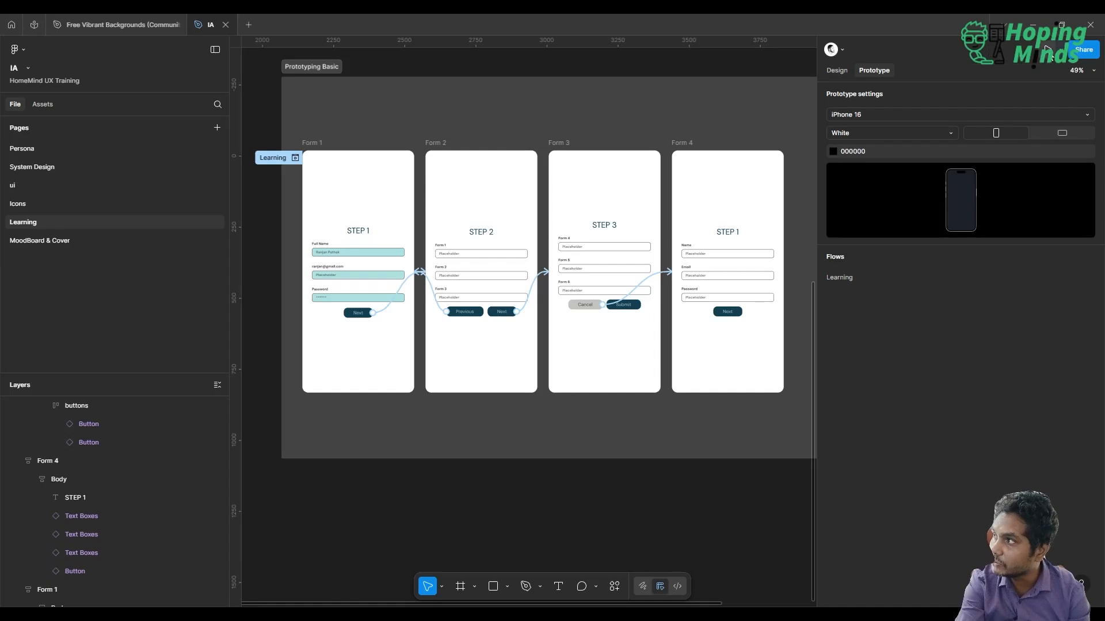
left_click(1048, 51)
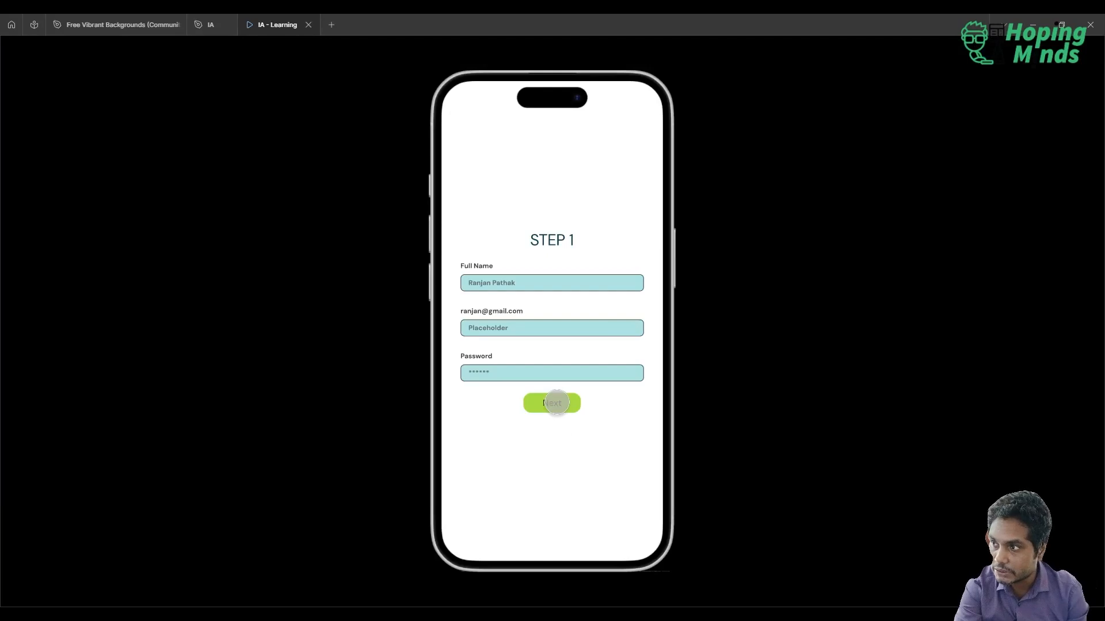
Test the Next, Cancel and Previous buttons across the form screens, and return to the IA design file
left_click(557, 404)
left_click(595, 398)
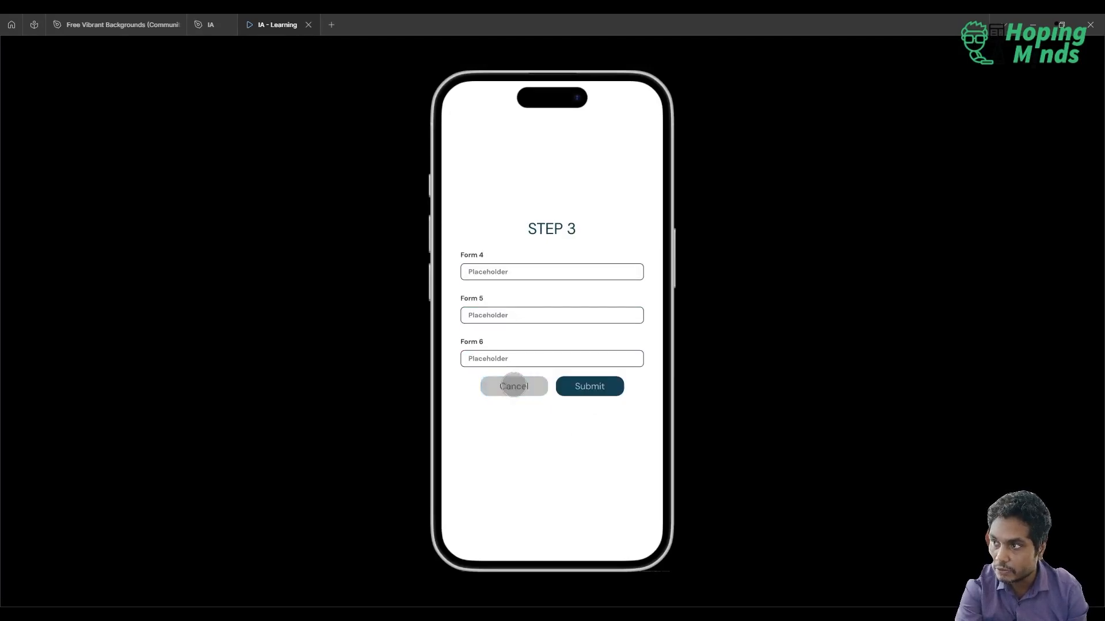
left_click(513, 386)
left_click(547, 399)
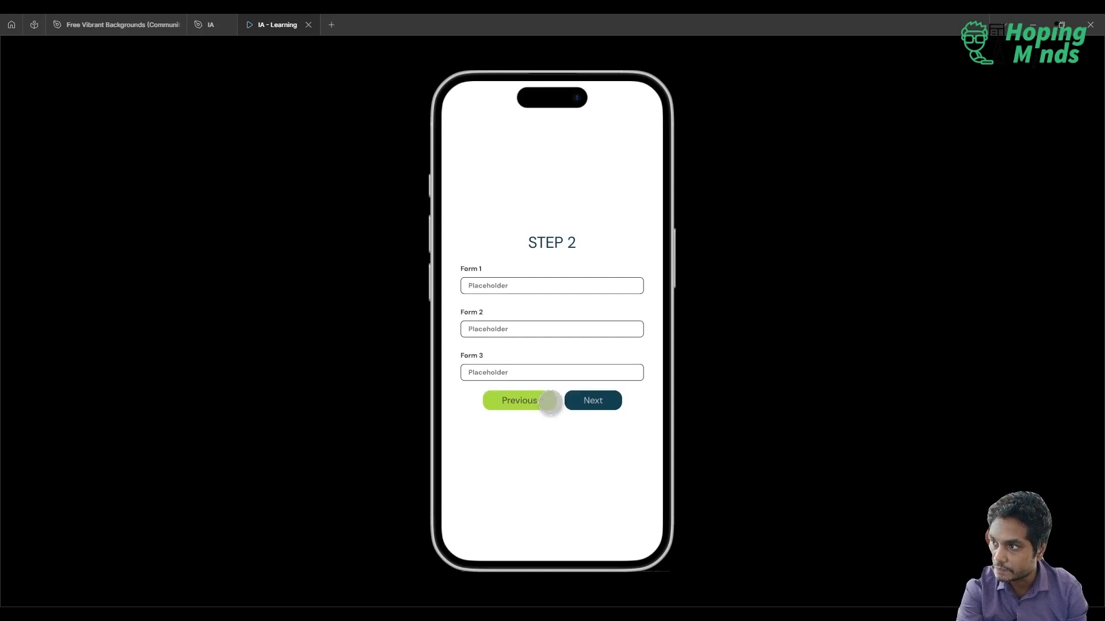
left_click(506, 400)
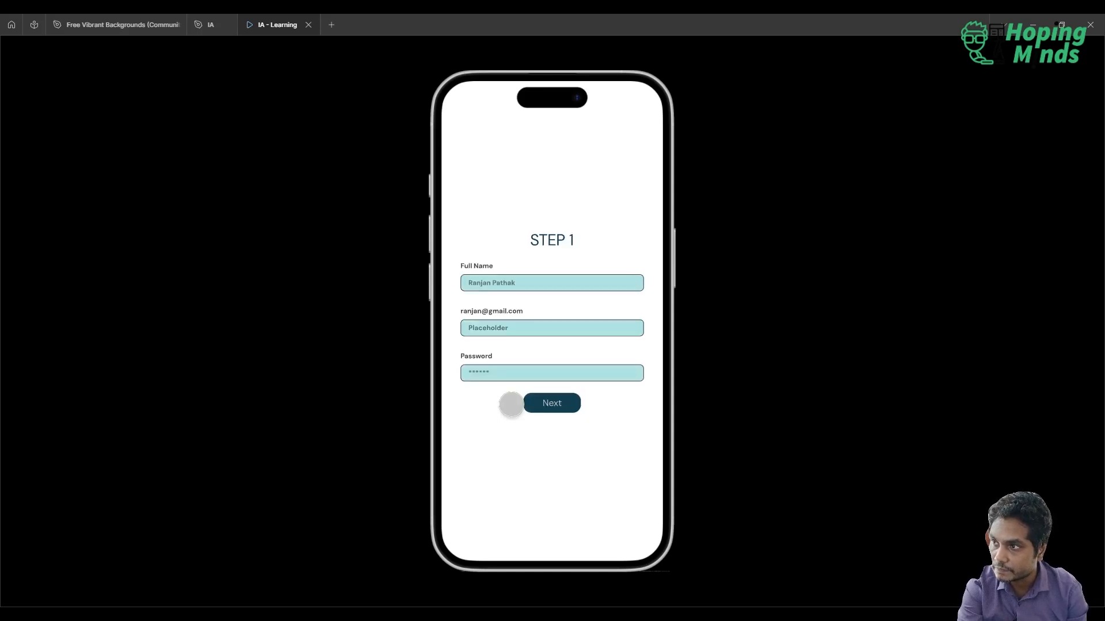
left_click(202, 29)
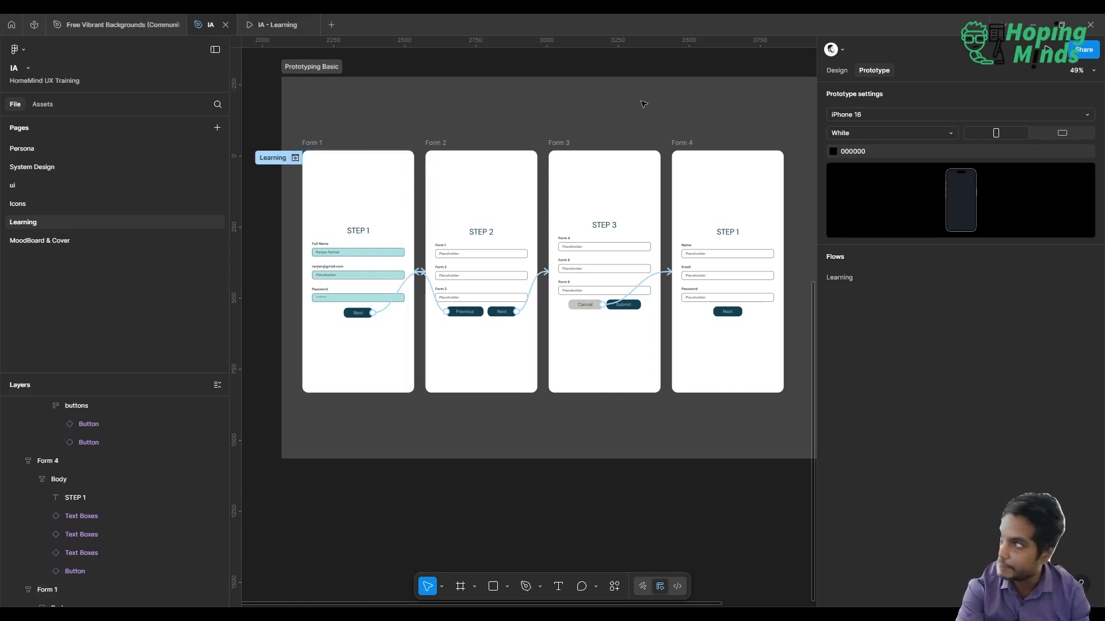
left_click(1063, 53)
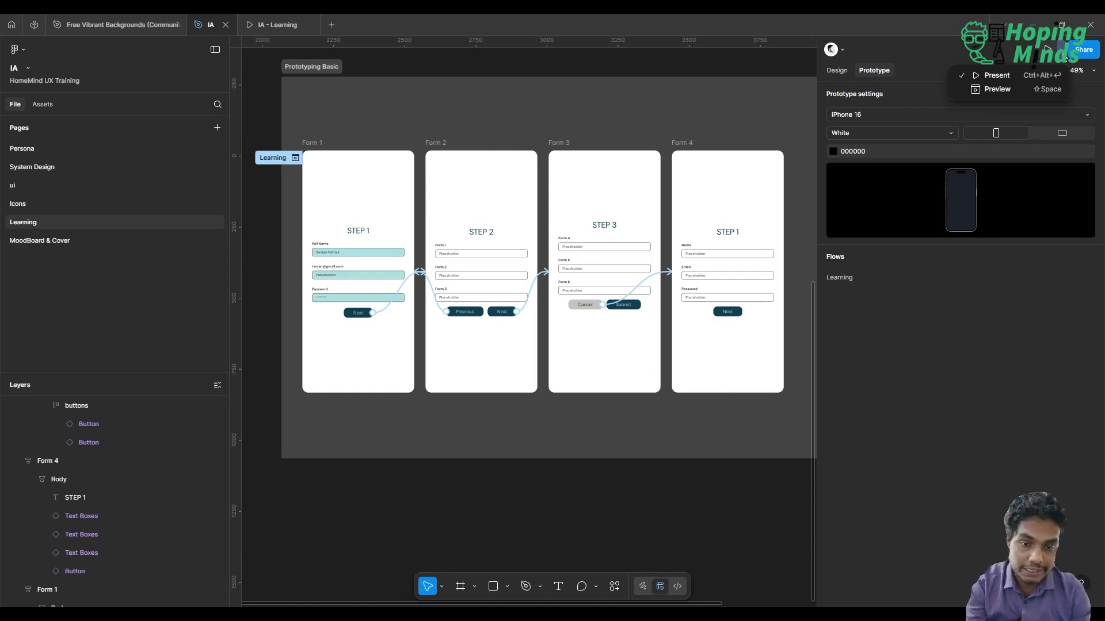
left_click(921, 44)
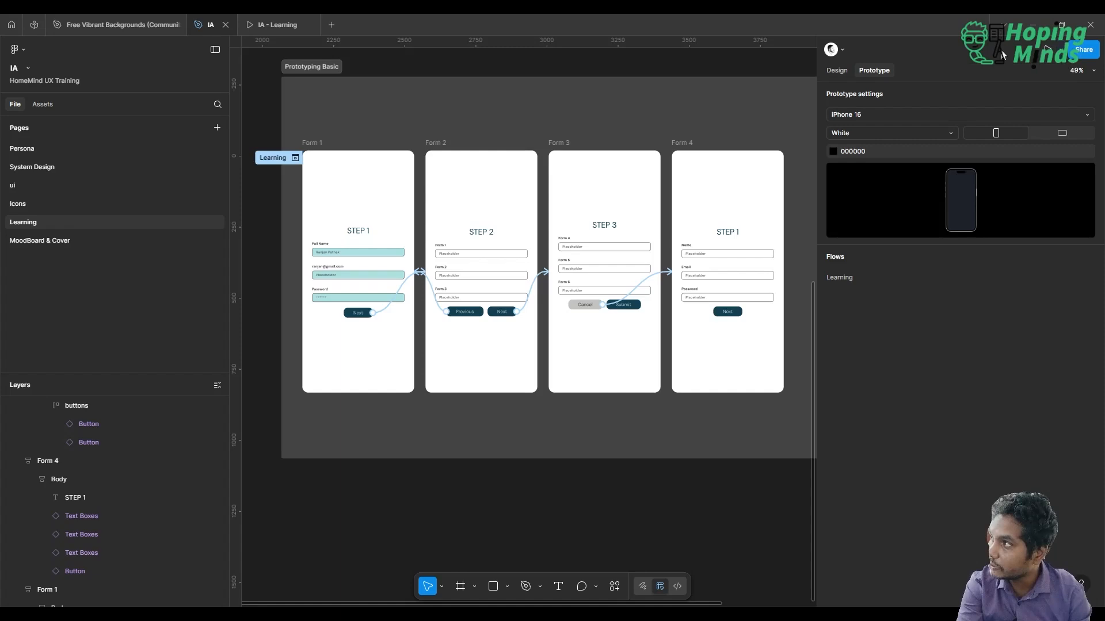
Try changing the file's share access to Anyone, and close the share settings without saving
left_click(1083, 50)
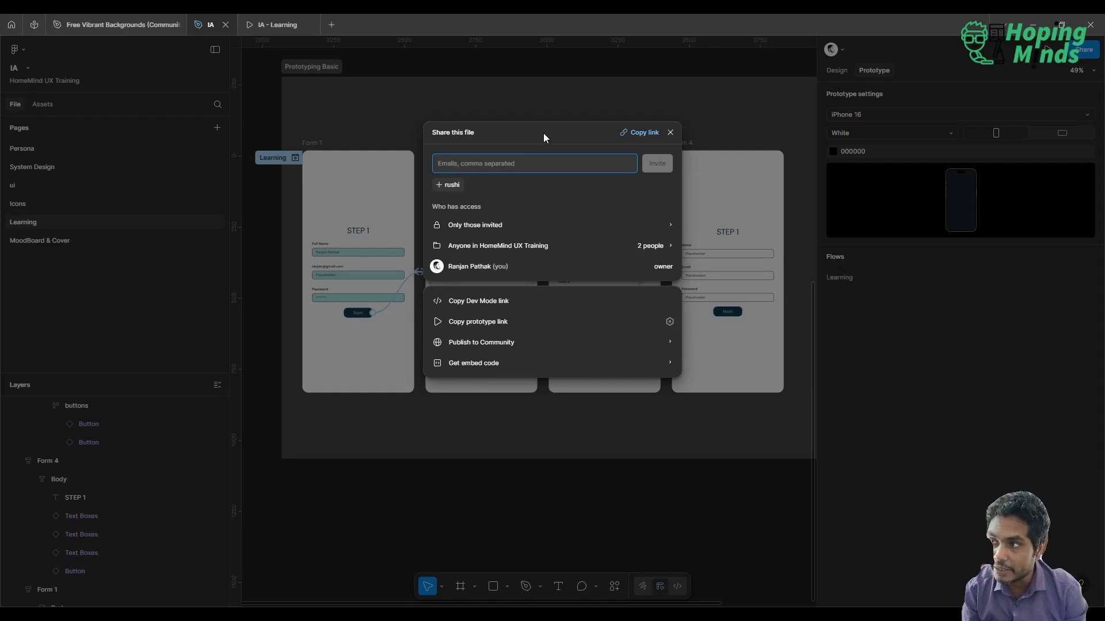
left_click(504, 228)
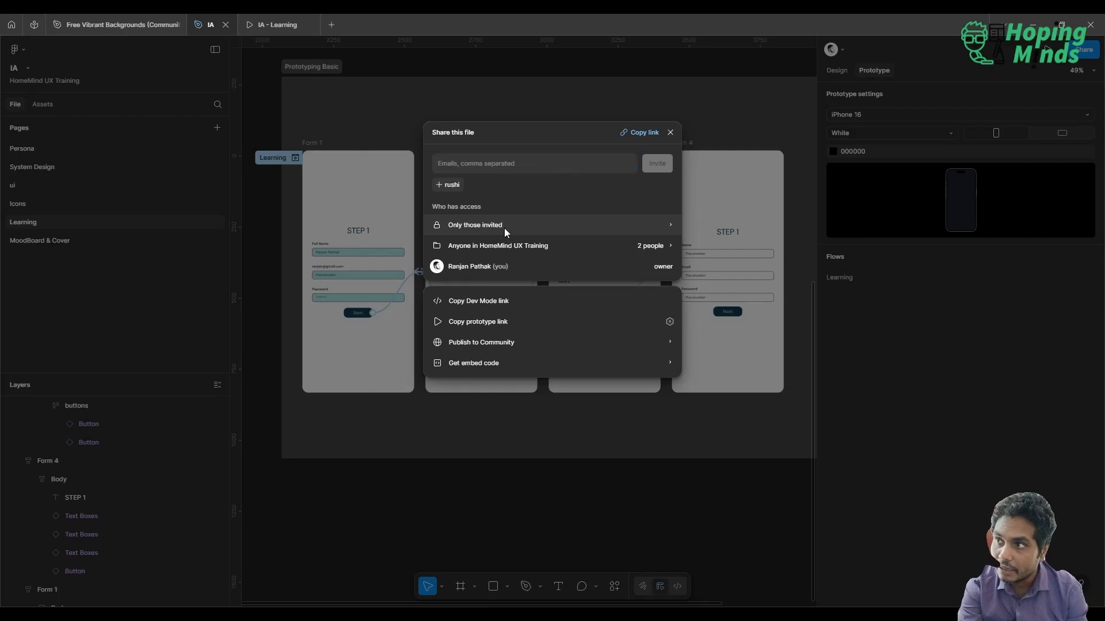
left_click(519, 210)
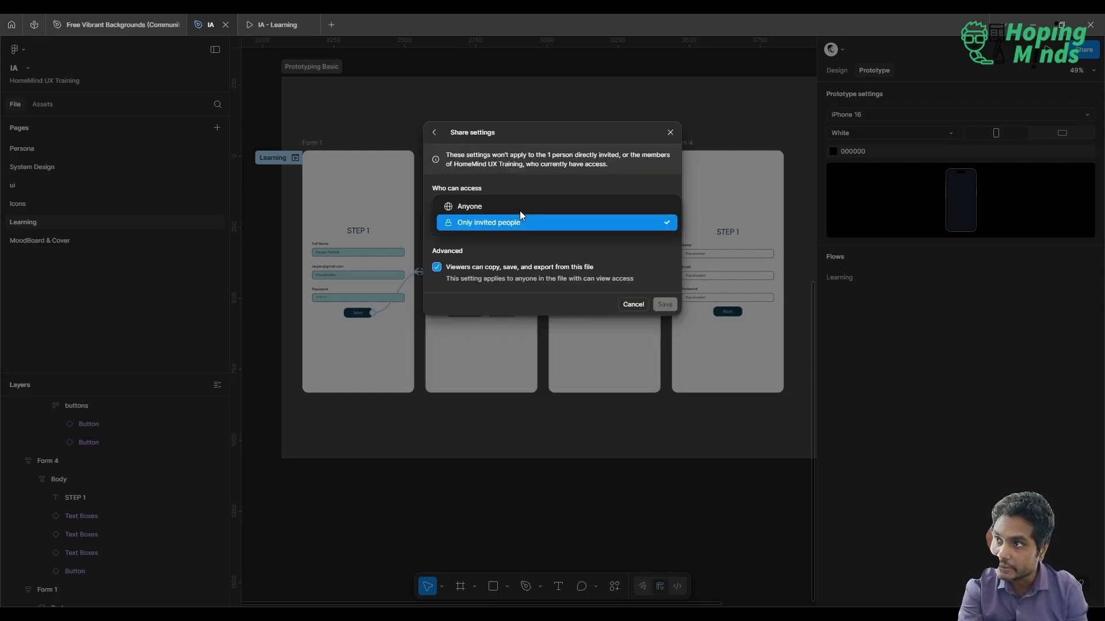
left_click(485, 203)
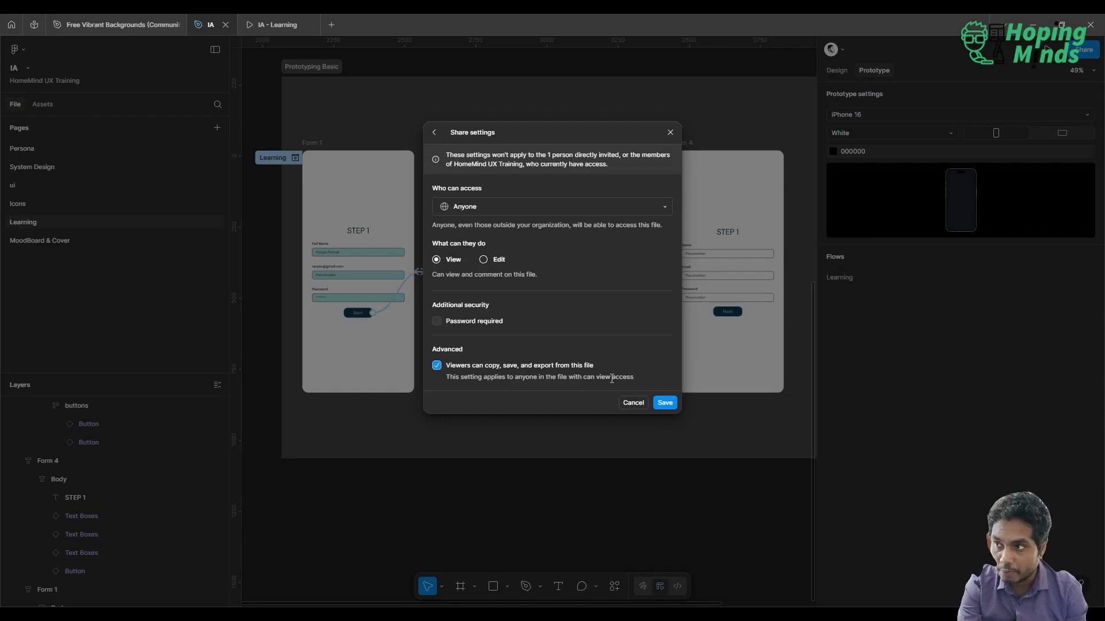
left_click(670, 132)
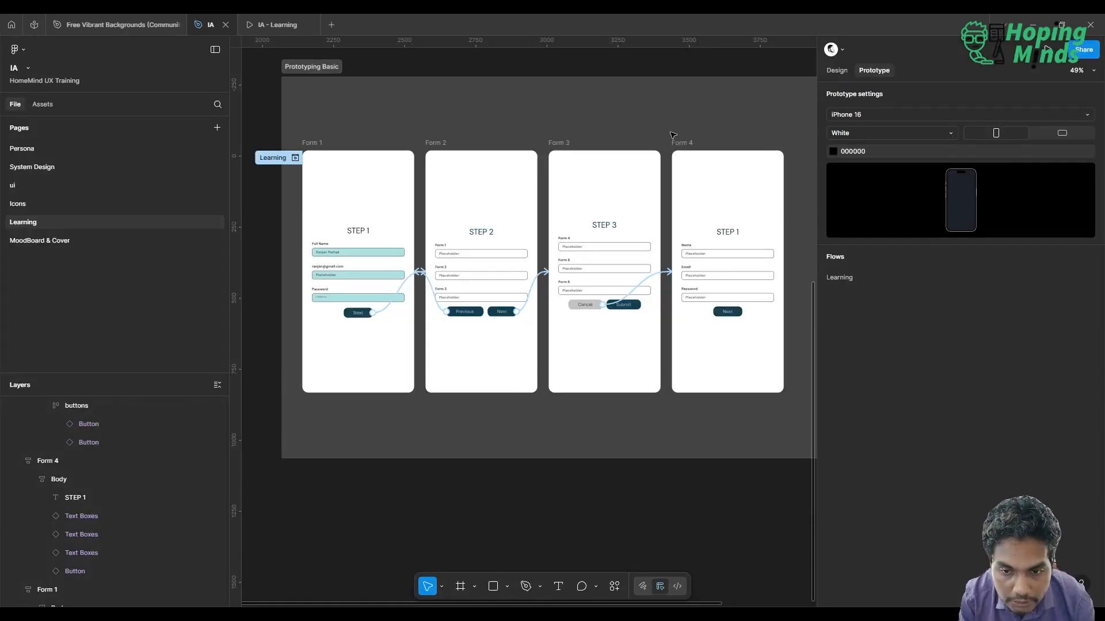